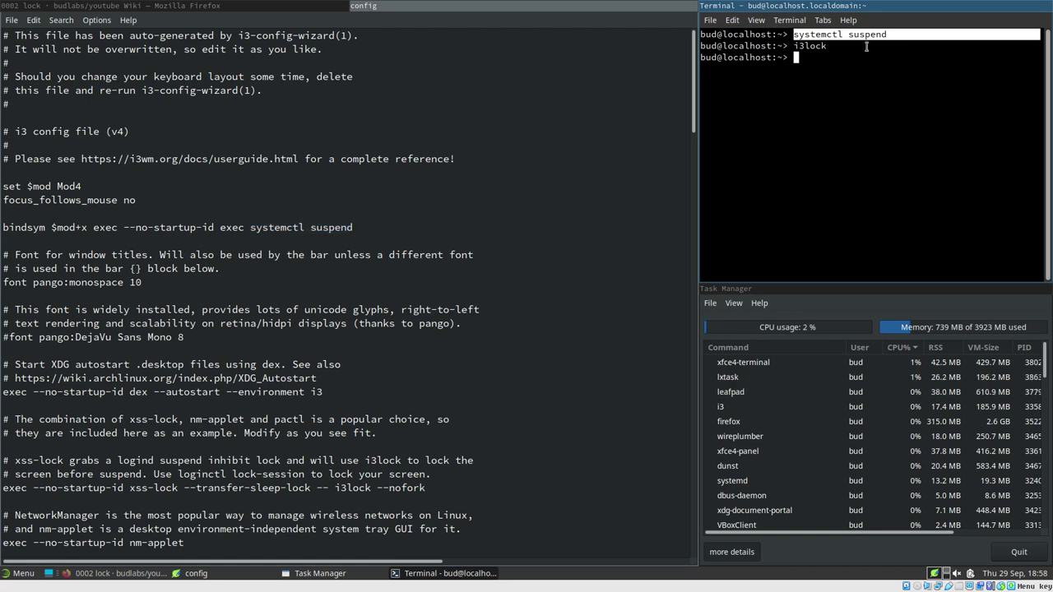
Highlight the systemctl suspend command in the terminal to review it
left_click_drag(811, 35, 894, 34)
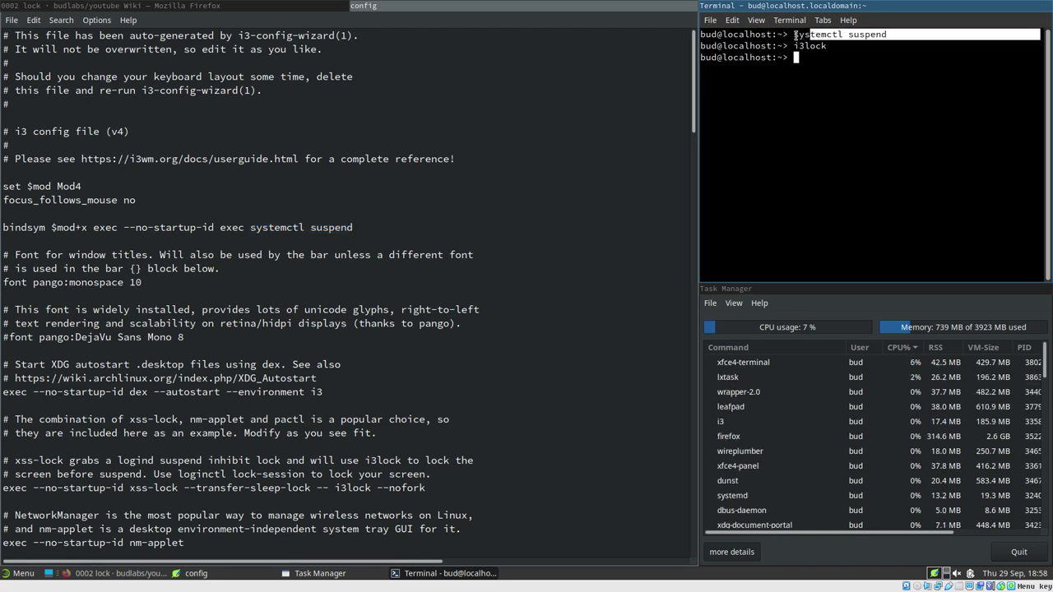
left_click(846, 37)
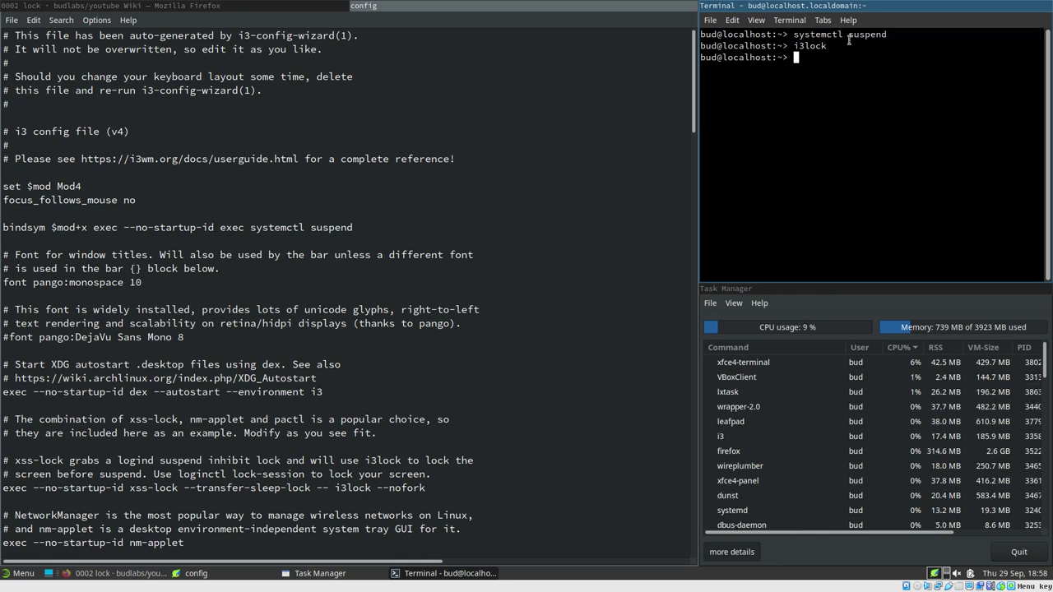
left_click_drag(894, 34, 792, 36)
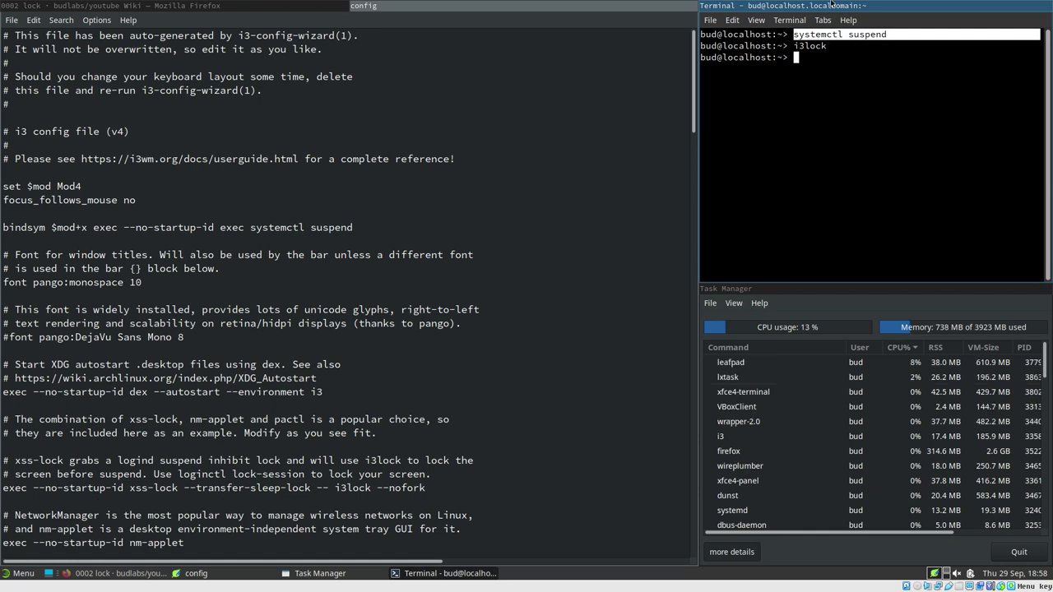
left_click(802, 36)
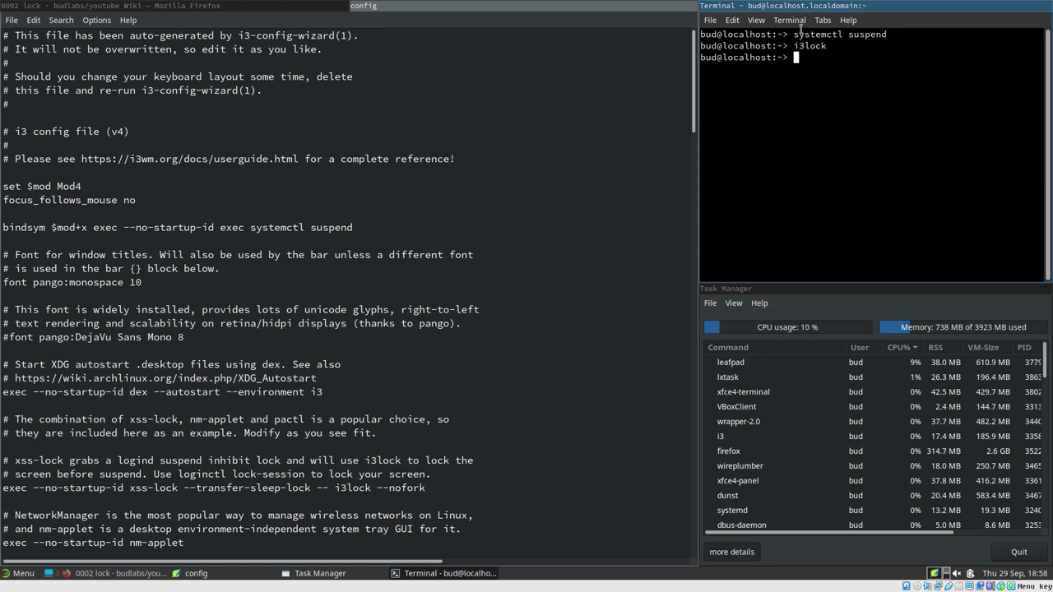
left_click_drag(795, 36, 892, 34)
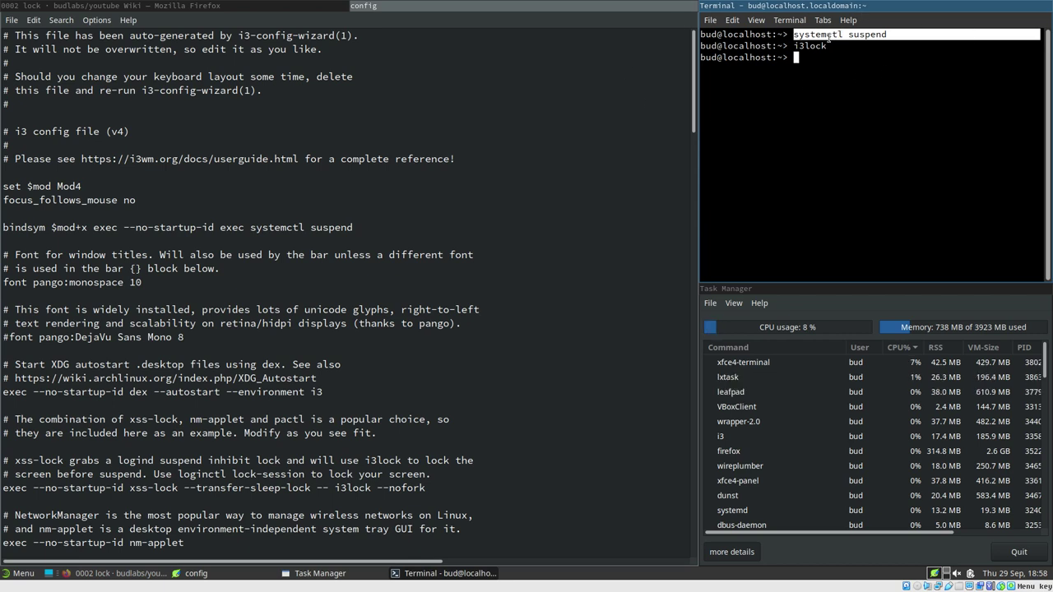
left_click(792, 36)
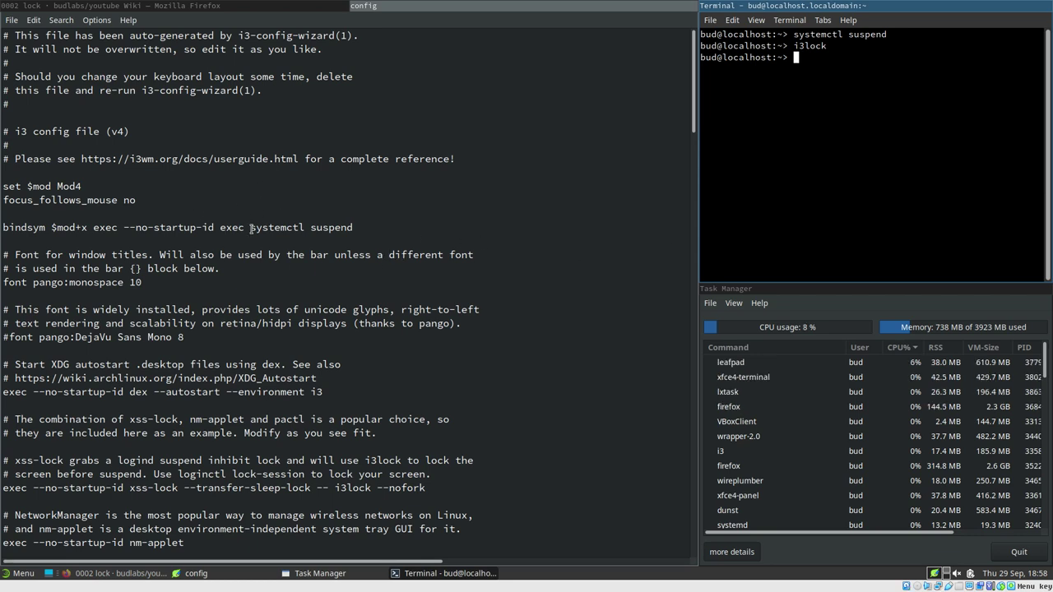
Review the config's bindsym suspend command and its exec xss-lock --transfer-sleep-lock i3lock --nofork line
left_click_drag(250, 227, 354, 228)
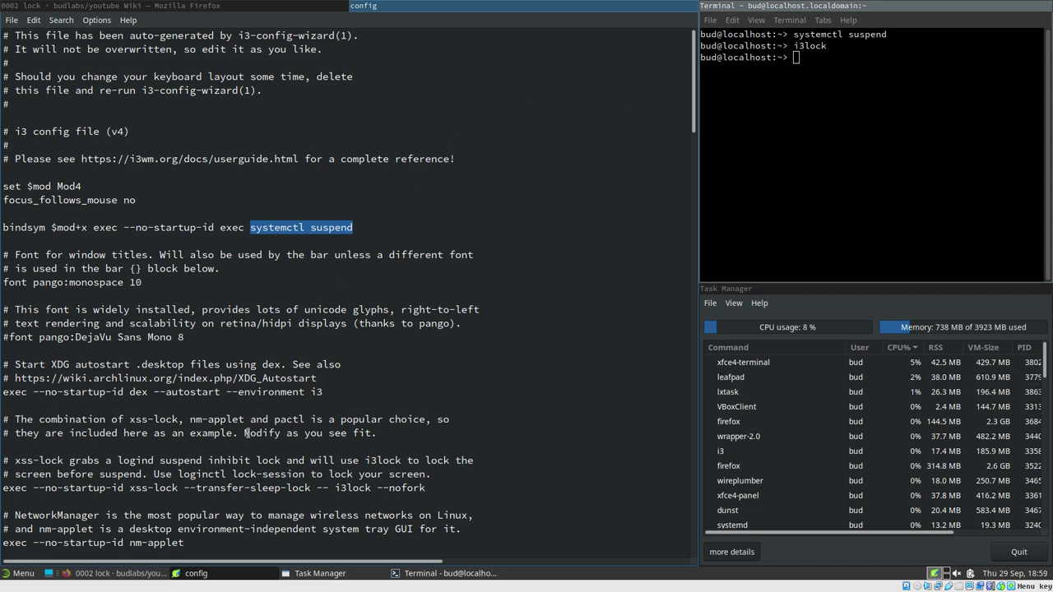
left_click_drag(334, 488, 427, 488)
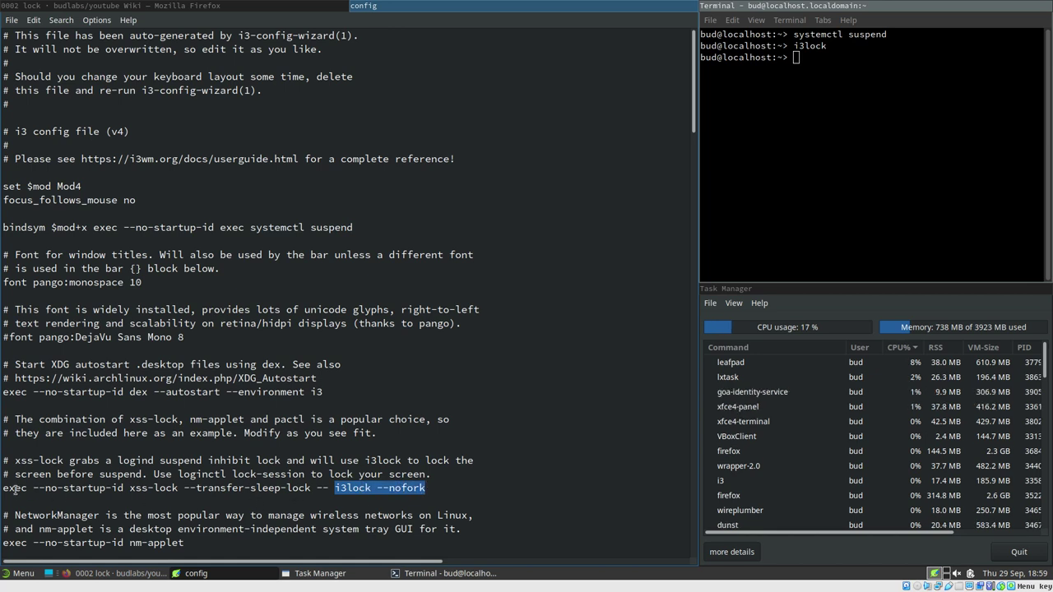
left_click_drag(3, 488, 178, 488)
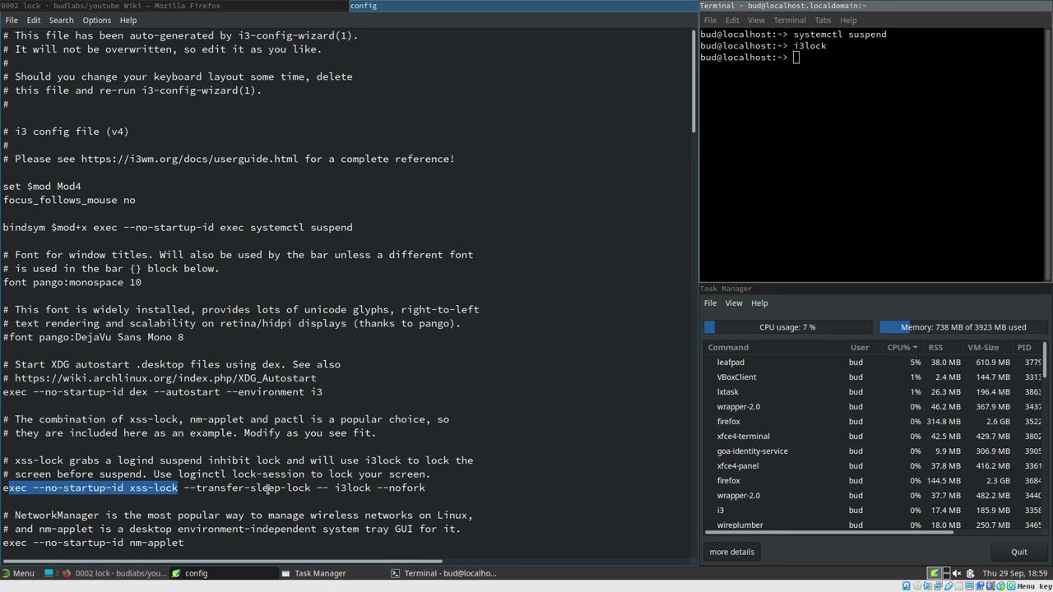
key("Right")
left_click_drag(129, 488, 178, 488)
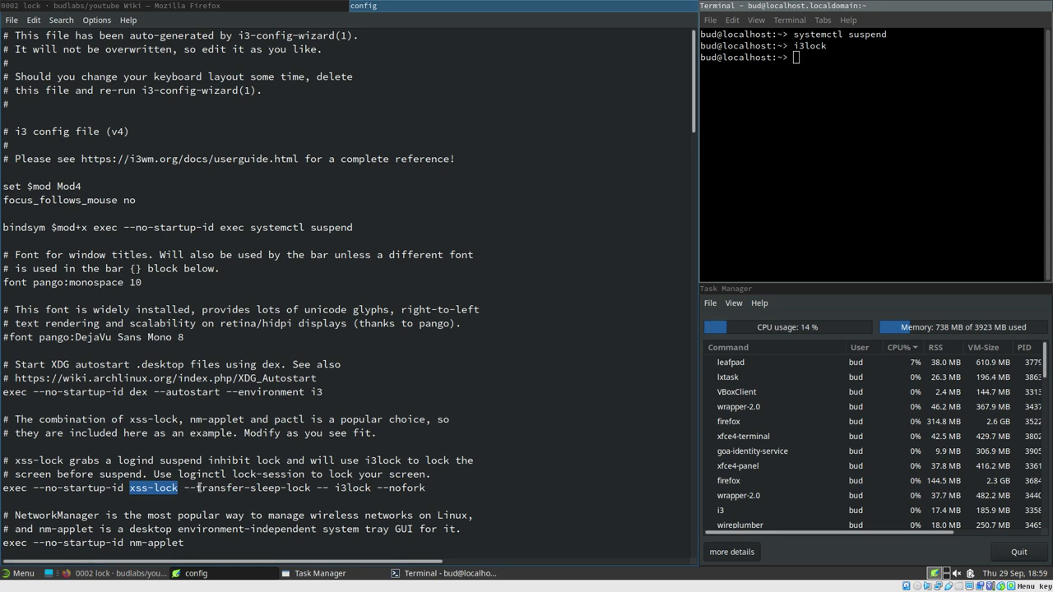
left_click_drag(184, 487, 457, 489)
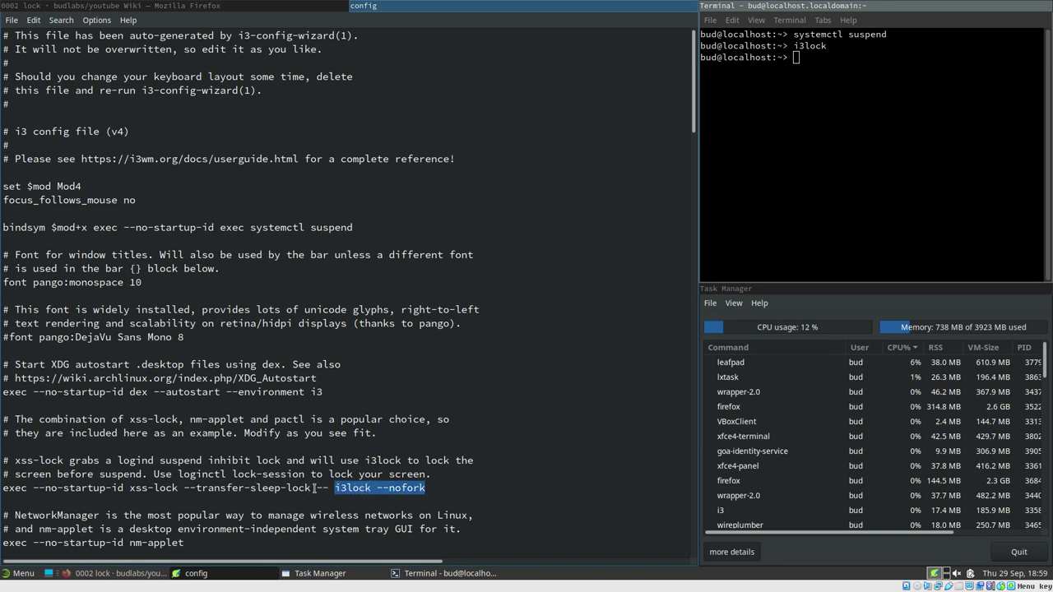
left_click_drag(129, 488, 183, 488)
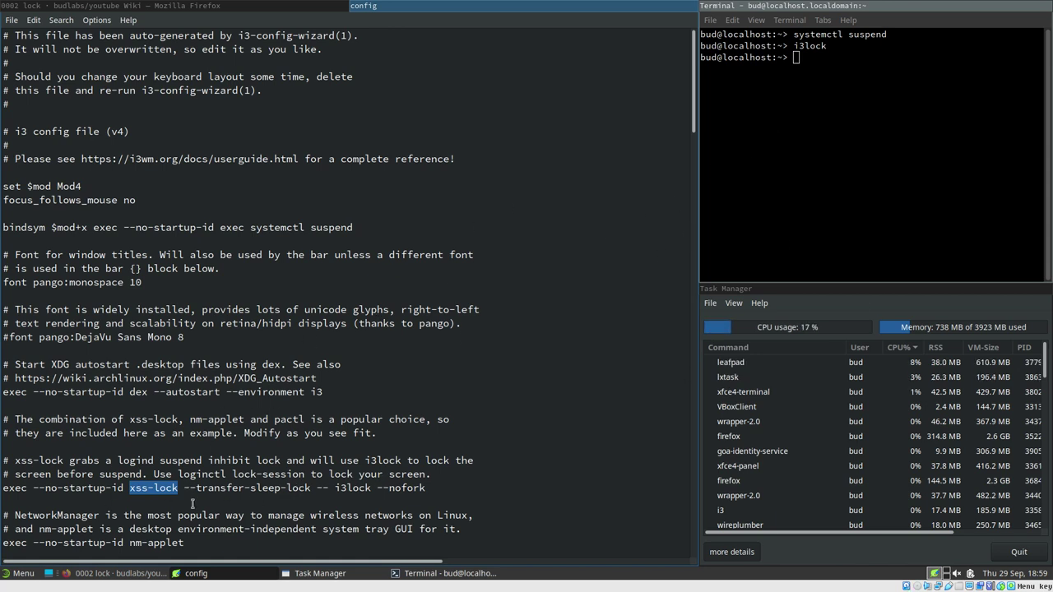
left_click_drag(336, 489, 455, 486)
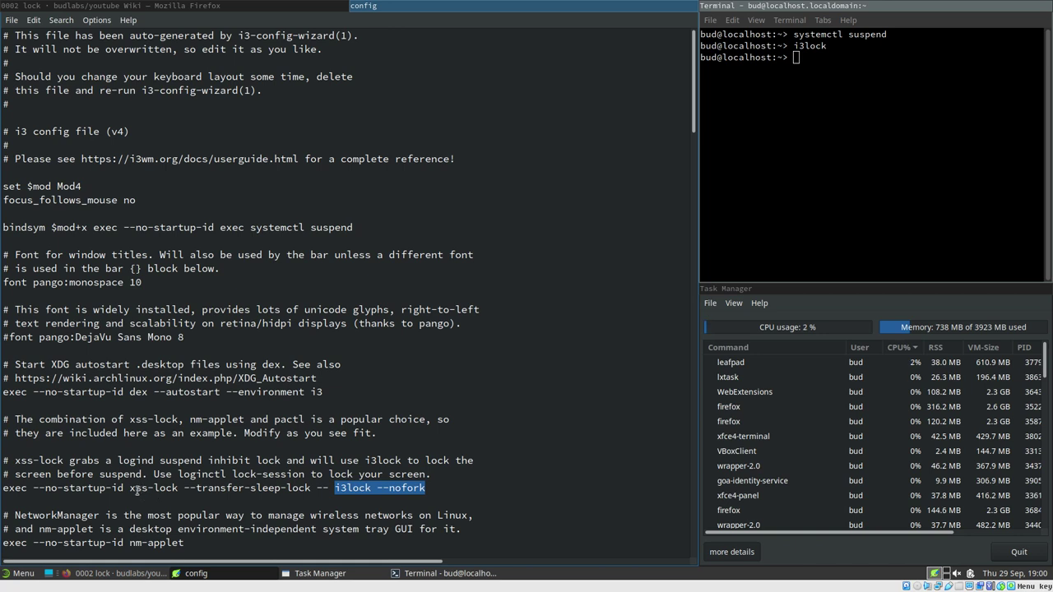
left_click_drag(129, 489, 178, 487)
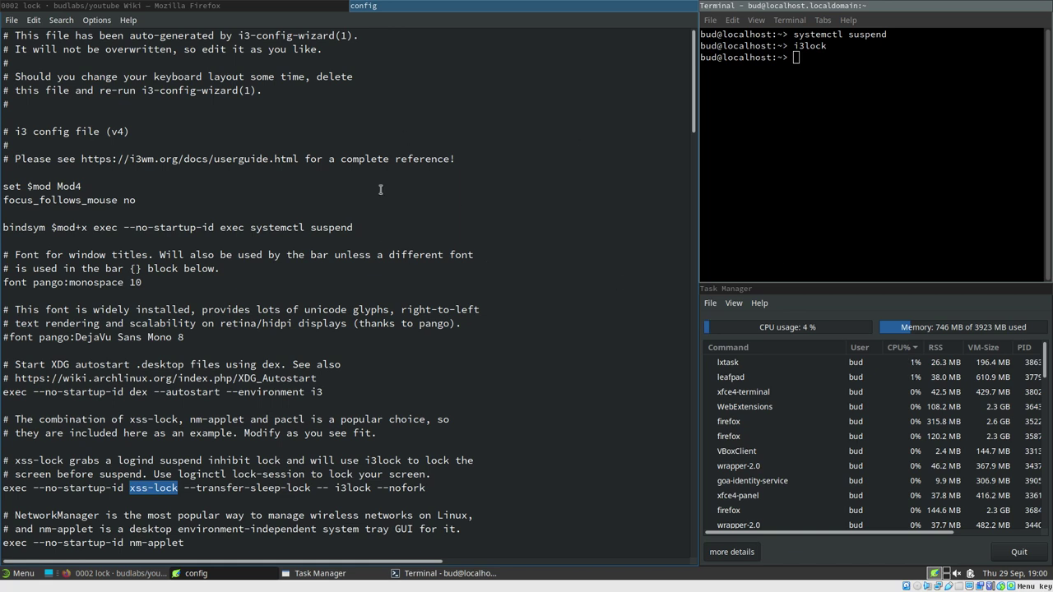
Sort LXTask by command and kill the running xss-lock process
left_click(827, 413)
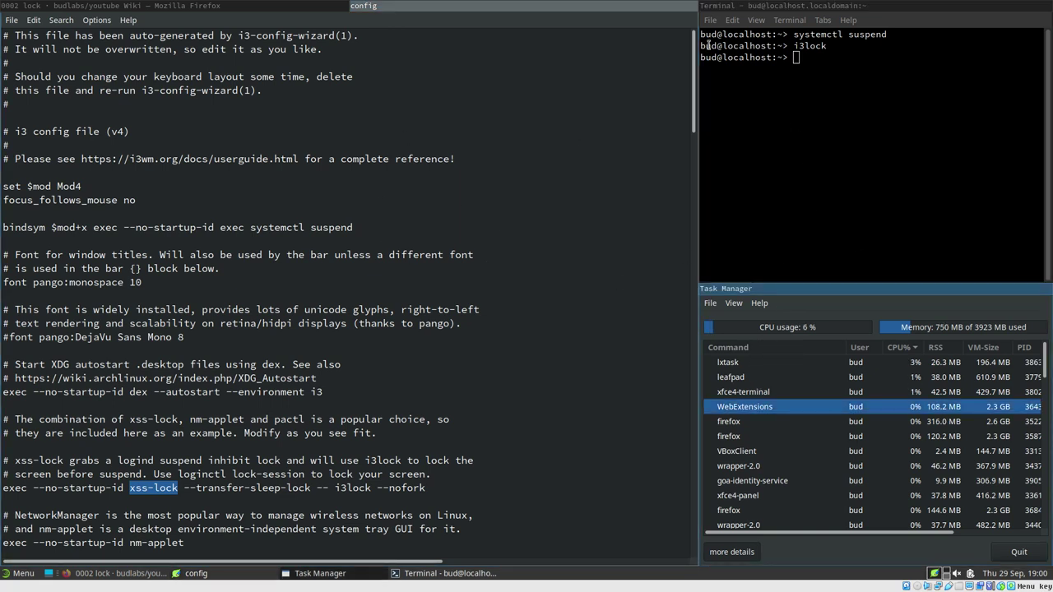
left_click(729, 347)
left_click(728, 366)
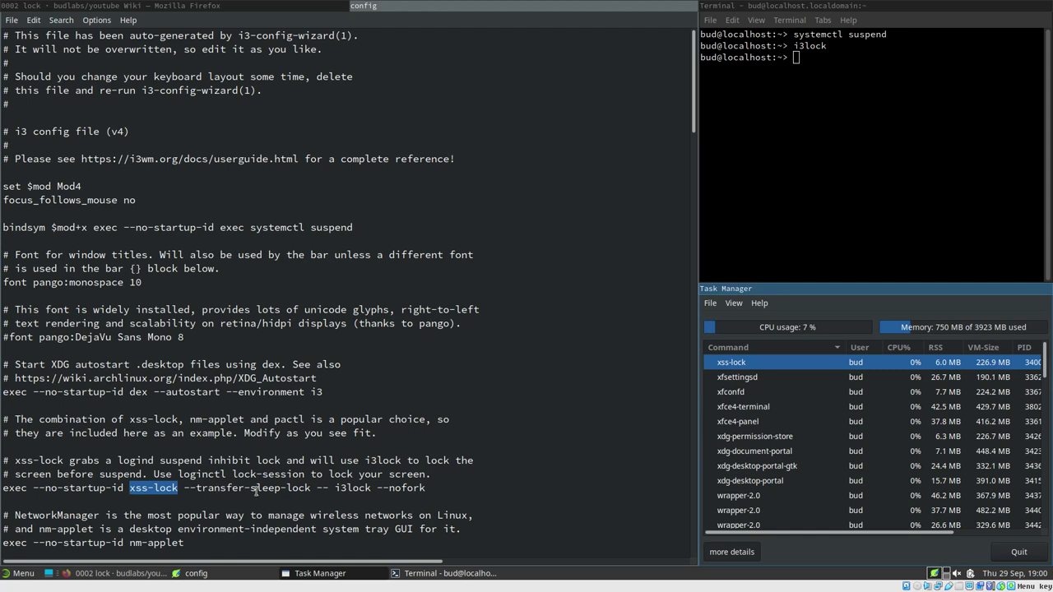
left_click(227, 491)
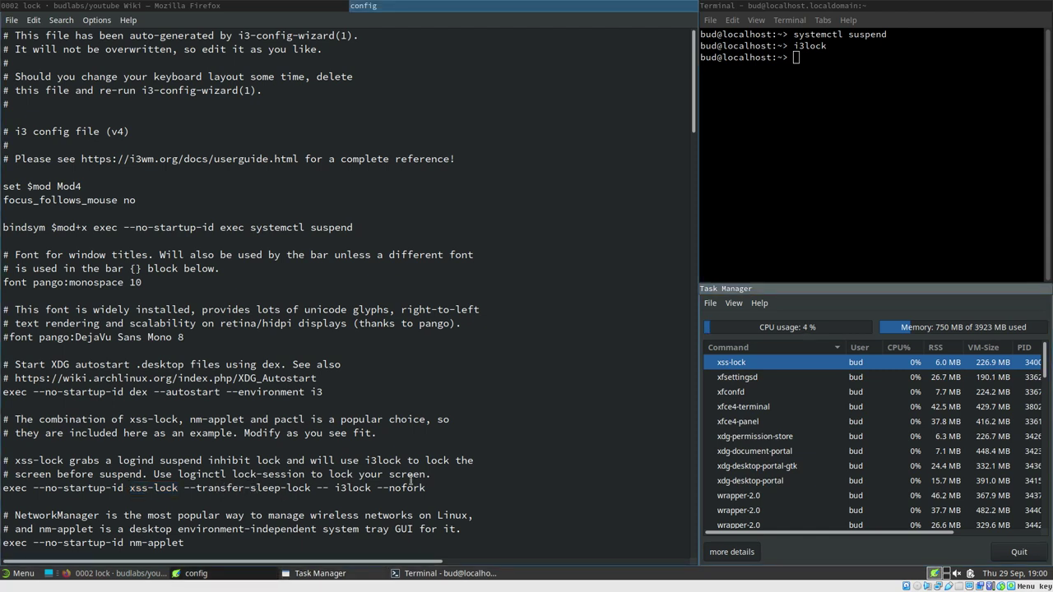
right_click(738, 365)
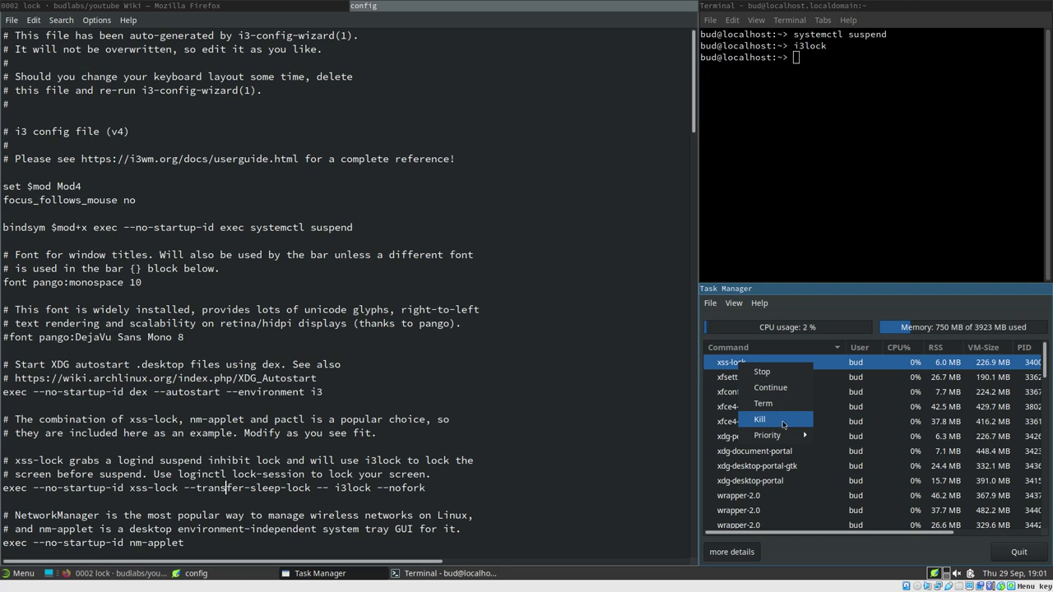
left_click(783, 425)
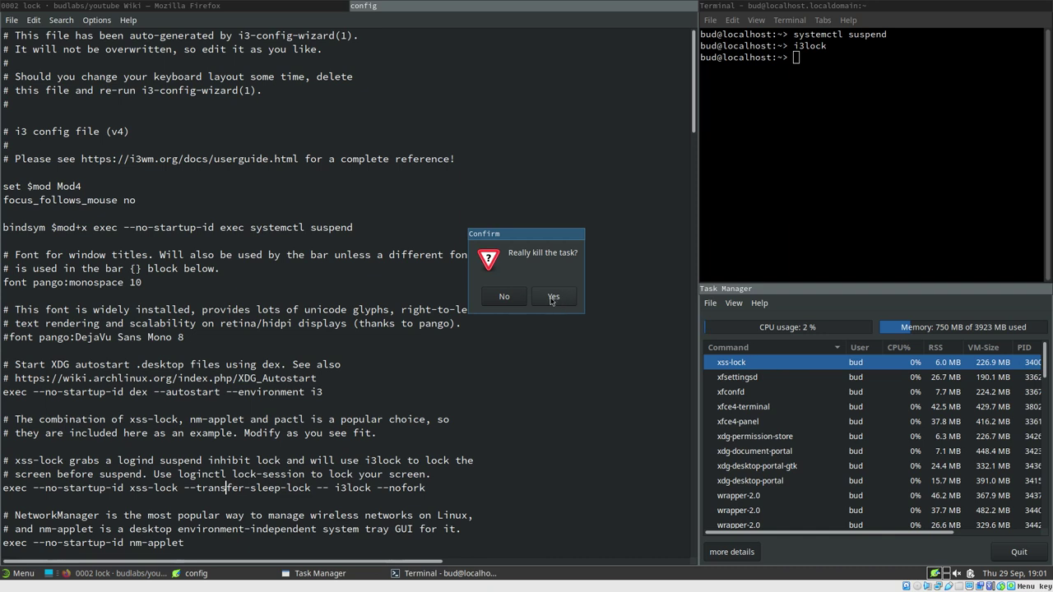
left_click(554, 299)
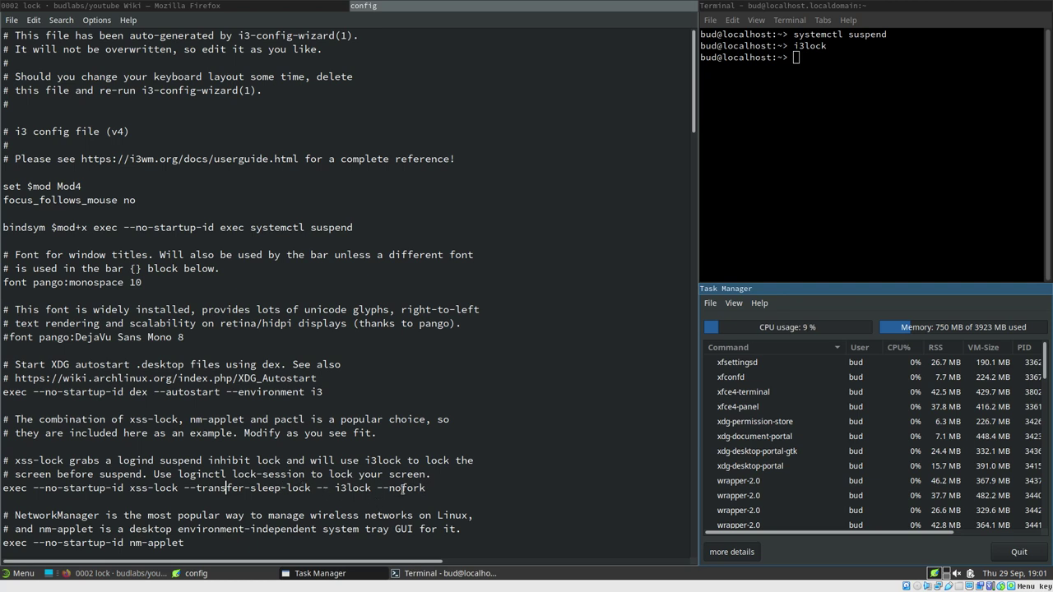
left_click(322, 488)
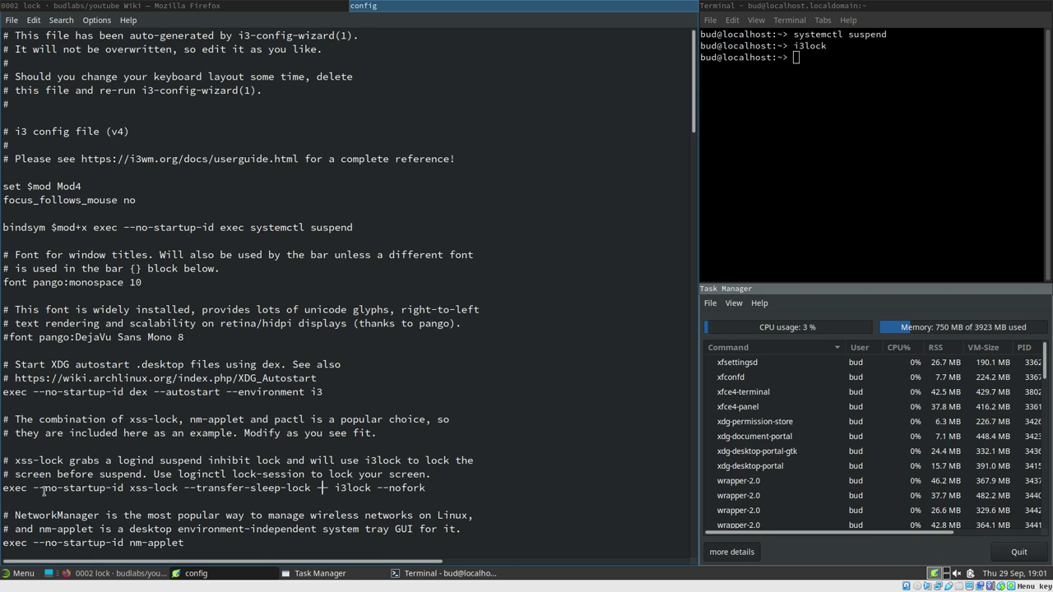
Comment out and save the xss-lock line; draft [Unit] Description=xss-lock, PartOf=graphical-session.target, [Service] ExecStart=
type("#")
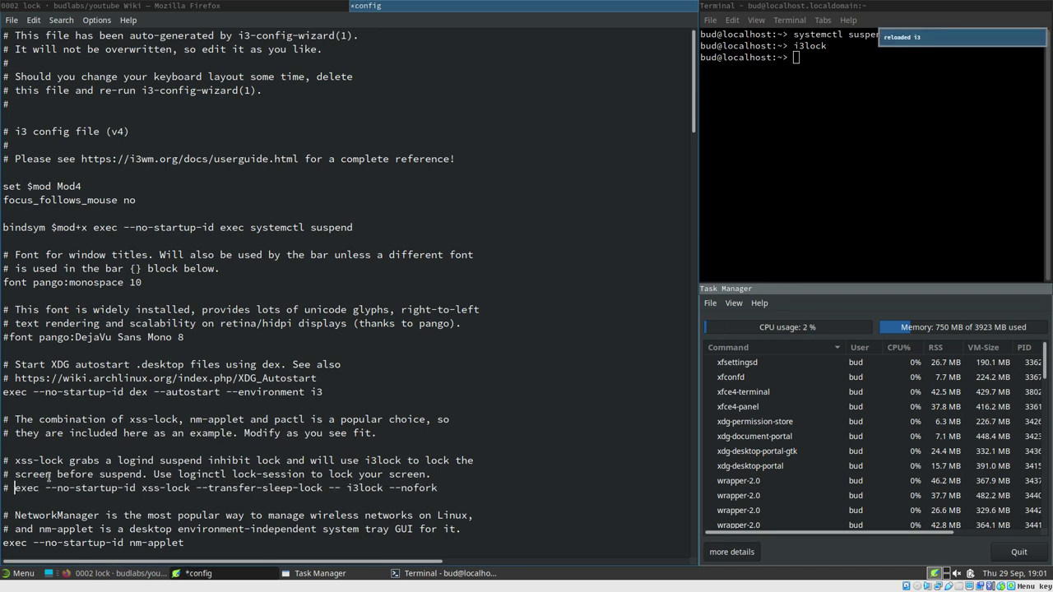
key("ctrl+s")
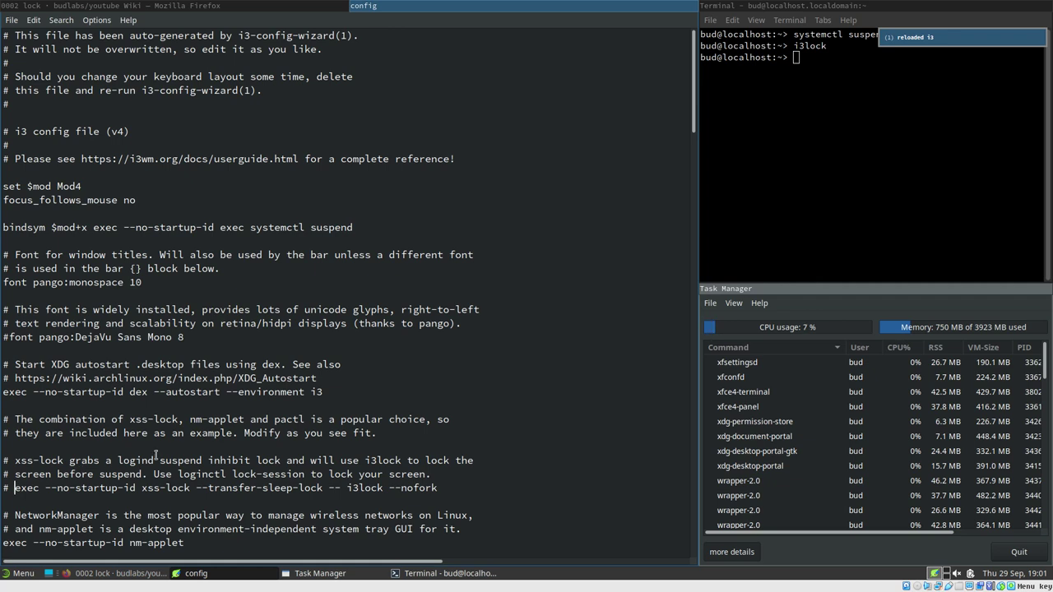
key("ctrl+n")
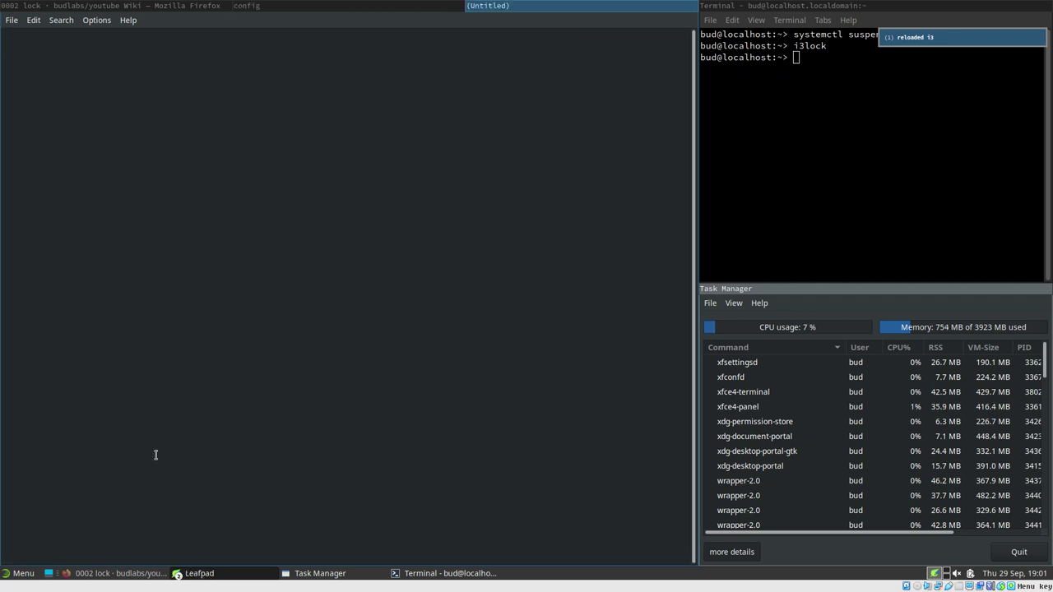
type("[Unit")
type("]")
type("De")
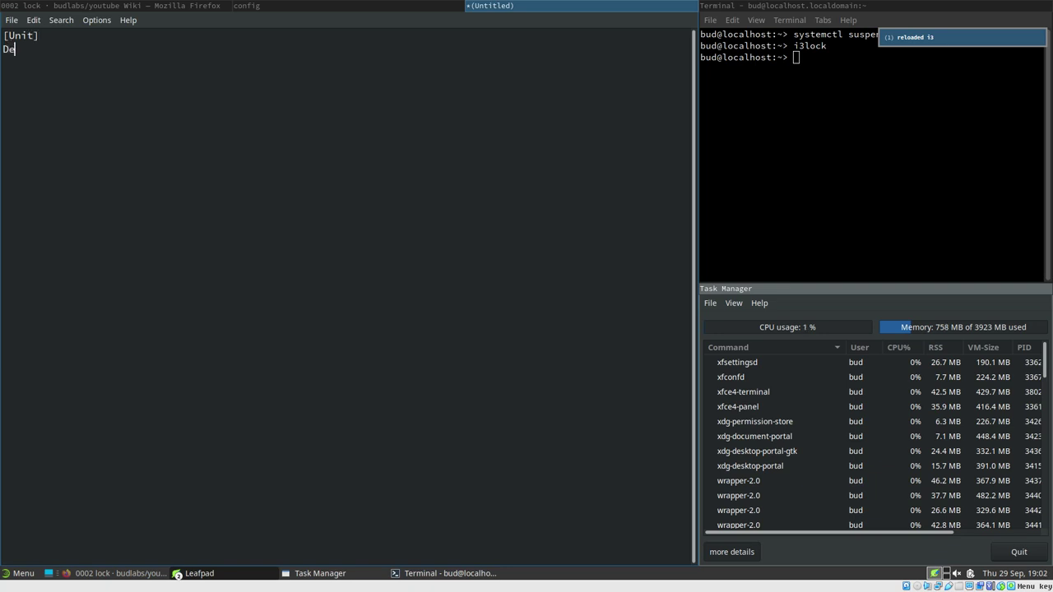
type("scription-=")
type("=xss-l")
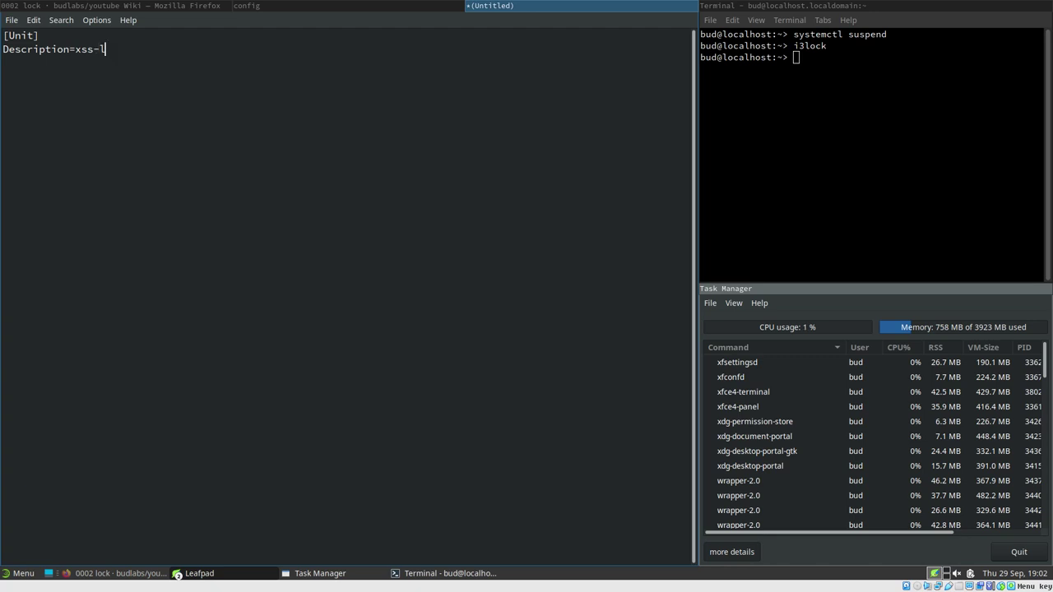
type("ockPartOf=graphica")
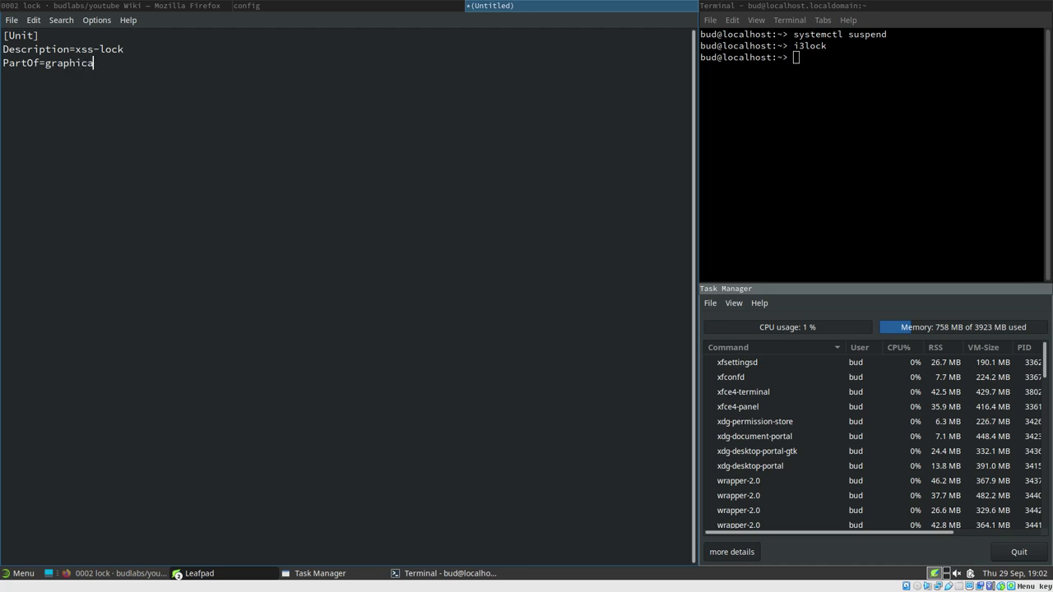
type("l-session.t")
type("arget")
type("[Service")
type("] ")
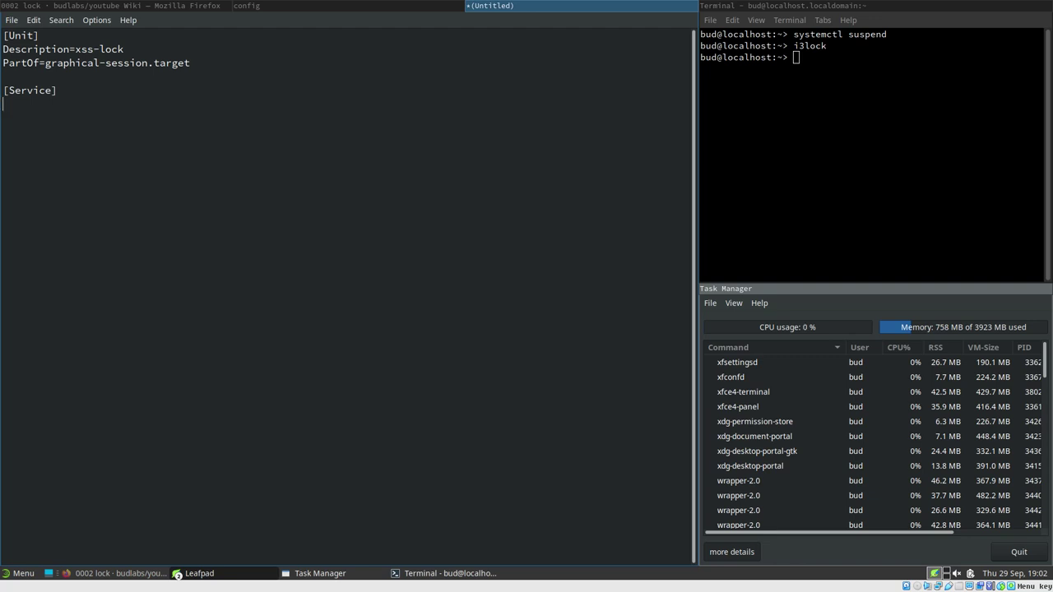
type("ExecStart=")
left_click(326, 5)
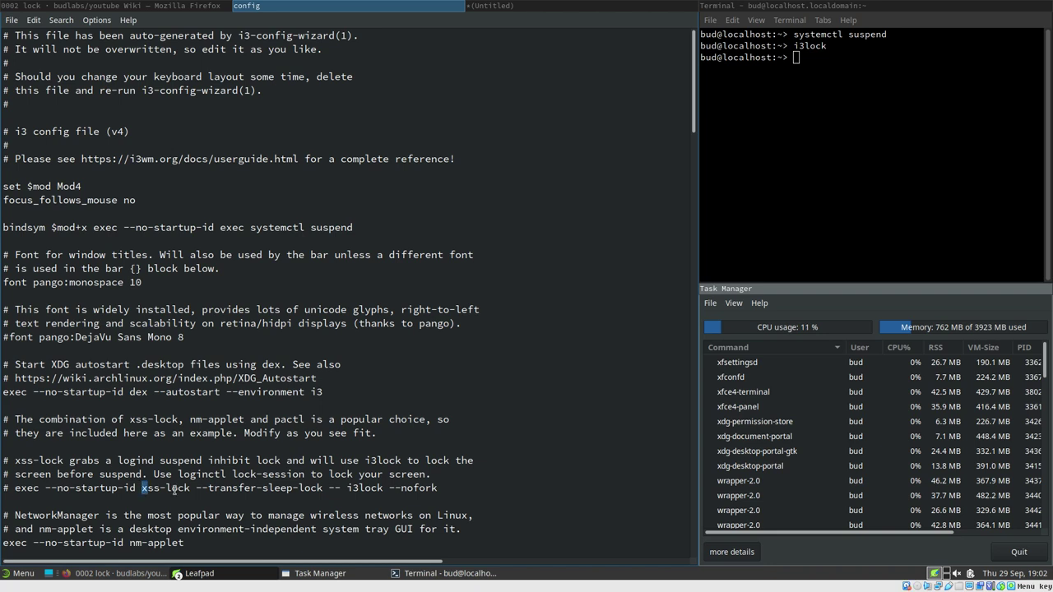
Set ExecStart to xss-lock --transfer-sleep-lock -- i3lock --nofork --image %h/win7.png, plus Restart=always
left_click_drag(143, 489, 440, 487)
key("ctrl+c")
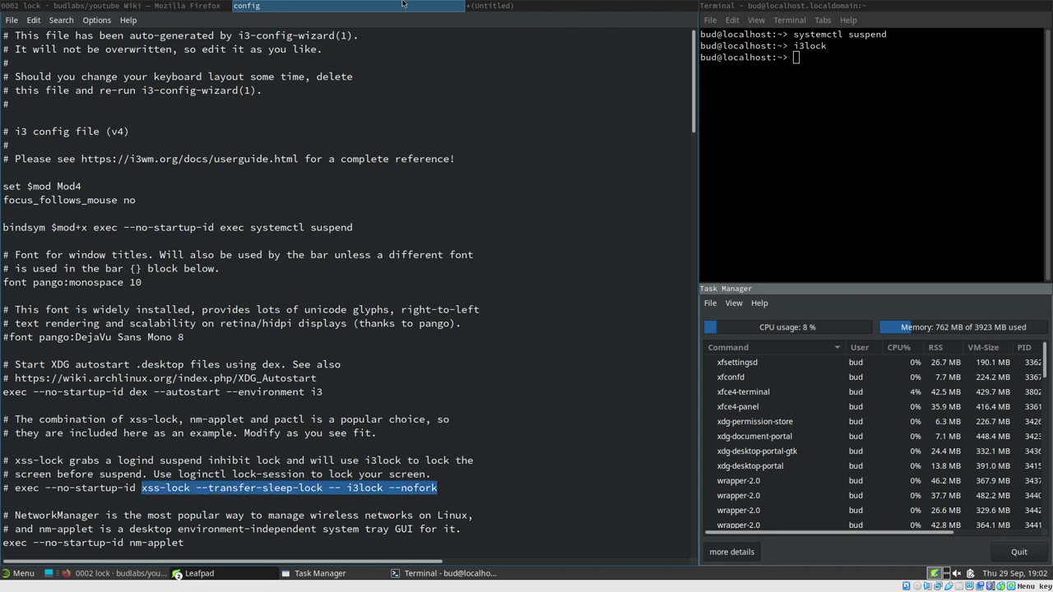
left_click(107, 6)
left_click(288, 7)
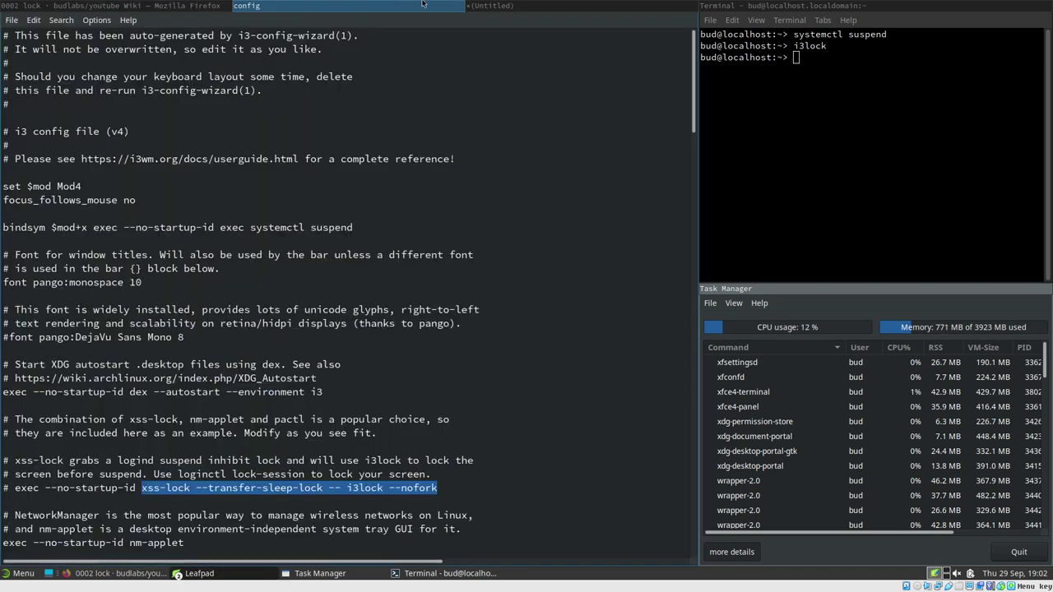
left_click(490, 8)
key("ctrl+v")
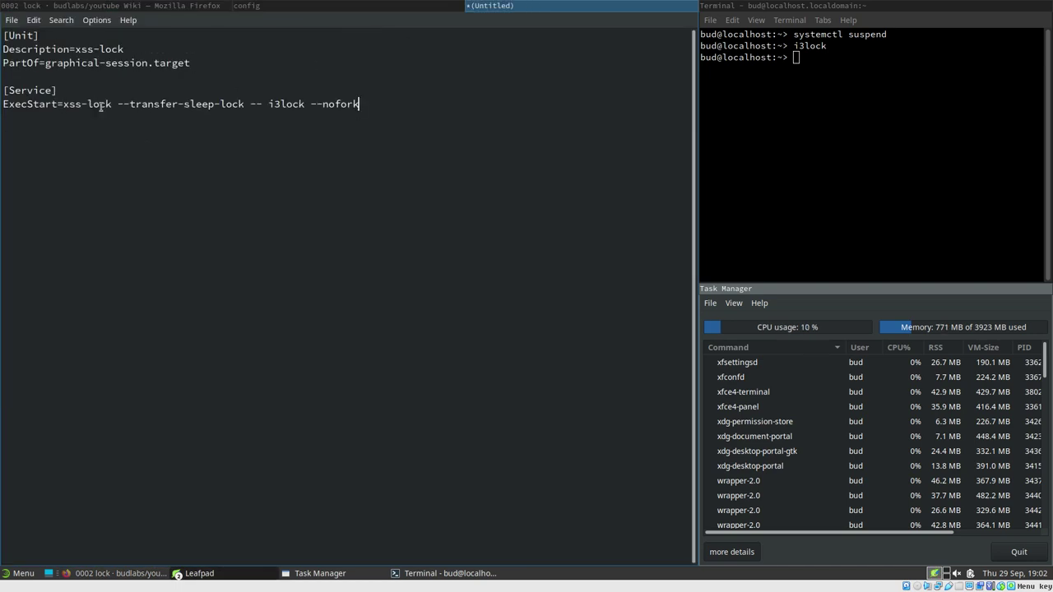
type("-")
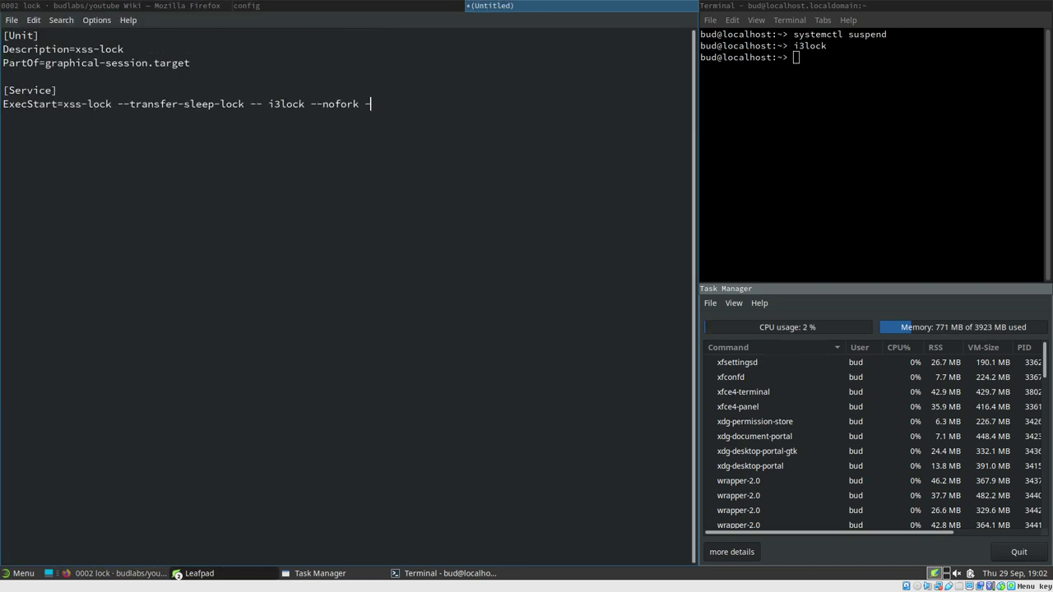
type("-image")
type("%h/")
type("win")
type("7.png")
type("Restra")
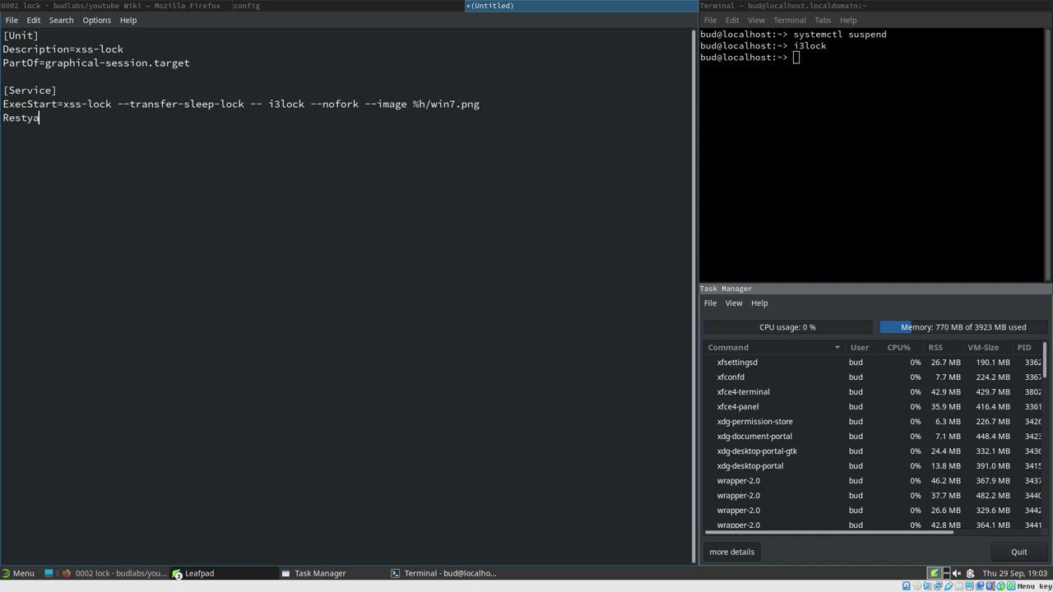
key("BackSpace")
key("BackSpace")
type("art=always")
Save the unit draft as xss-lock.service in ~/.config/systemd/user
key("ctrl+s")
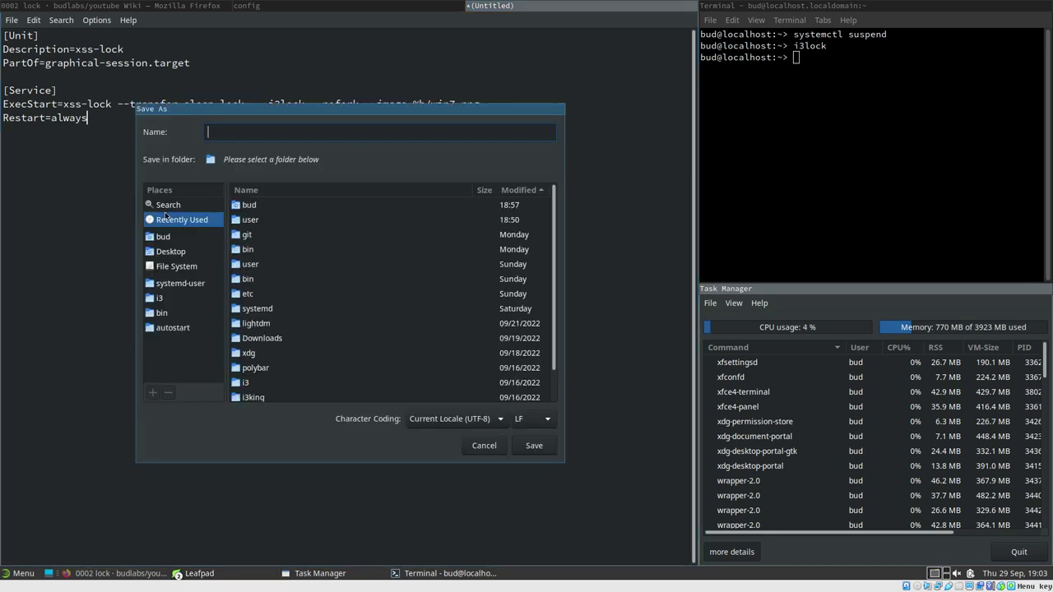
left_click(182, 283)
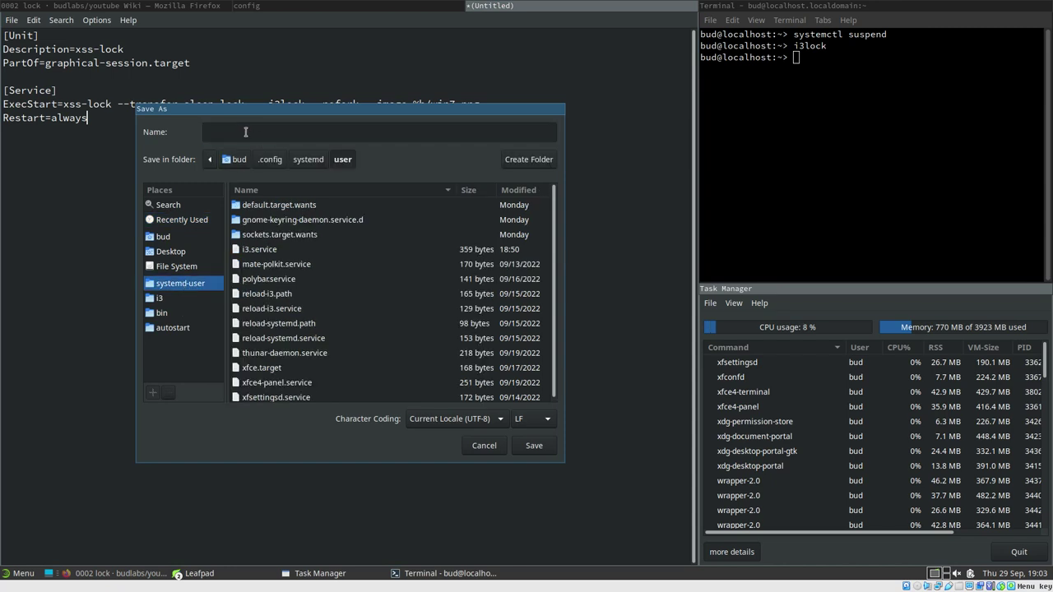
left_click(246, 132)
type("xss-l")
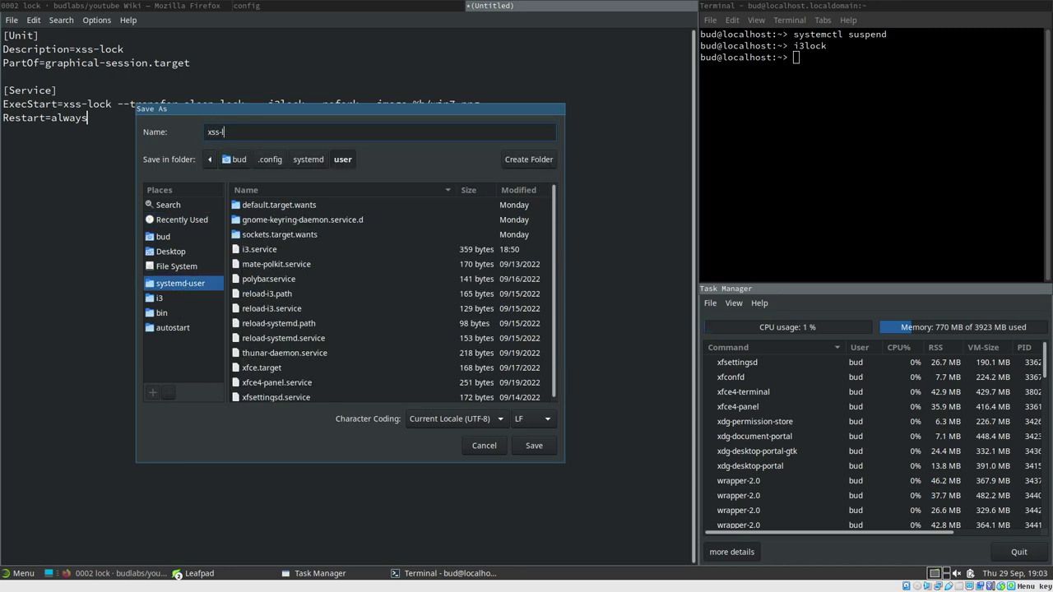
type("ock.service")
key("Return")
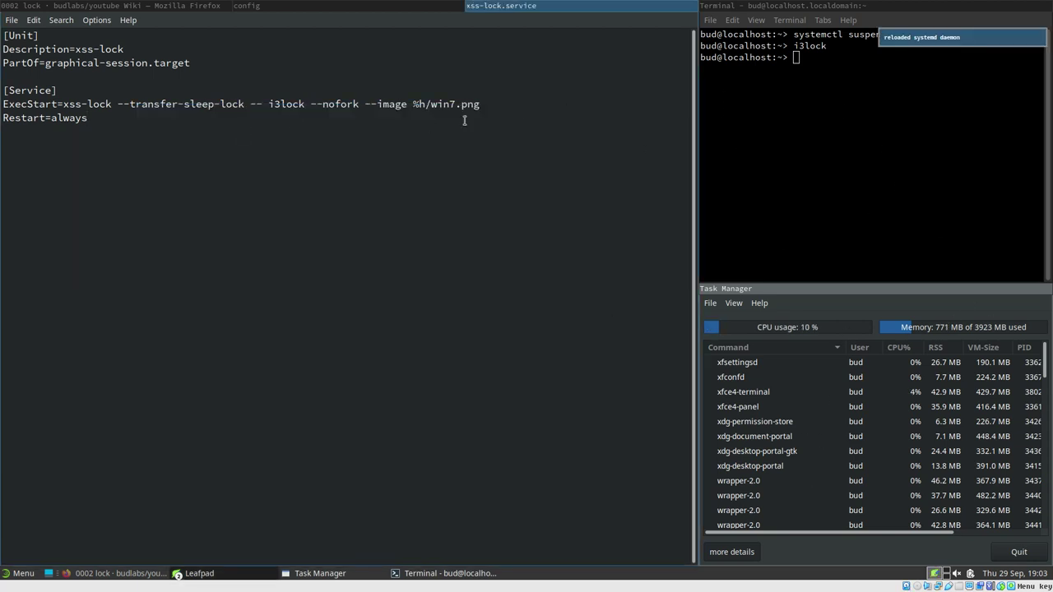
left_click(789, 92)
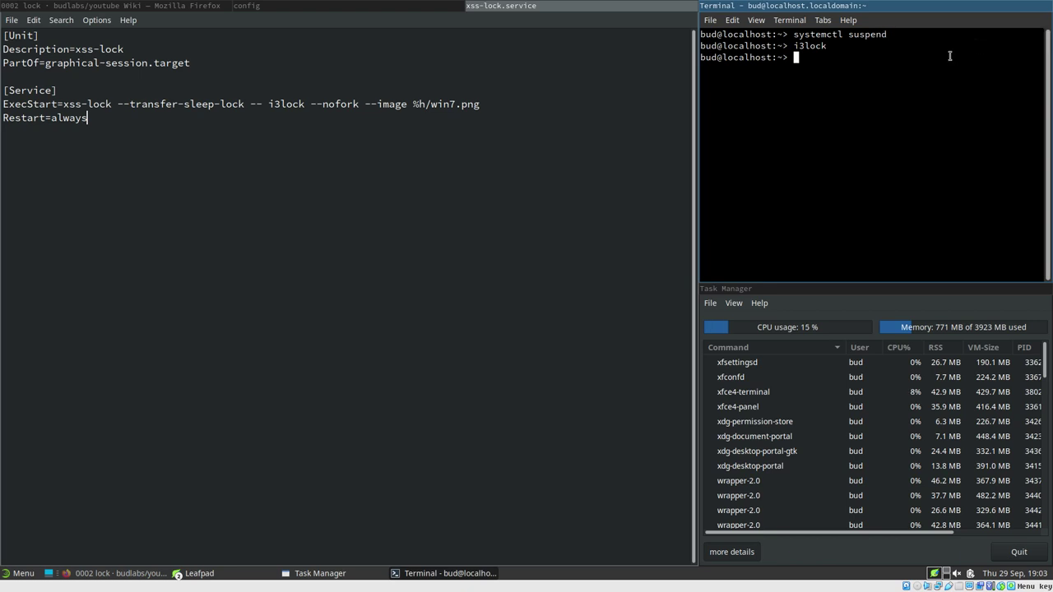
Start the xss-lock user service and confirm systemctl --user status shows it active (running)
type("sys")
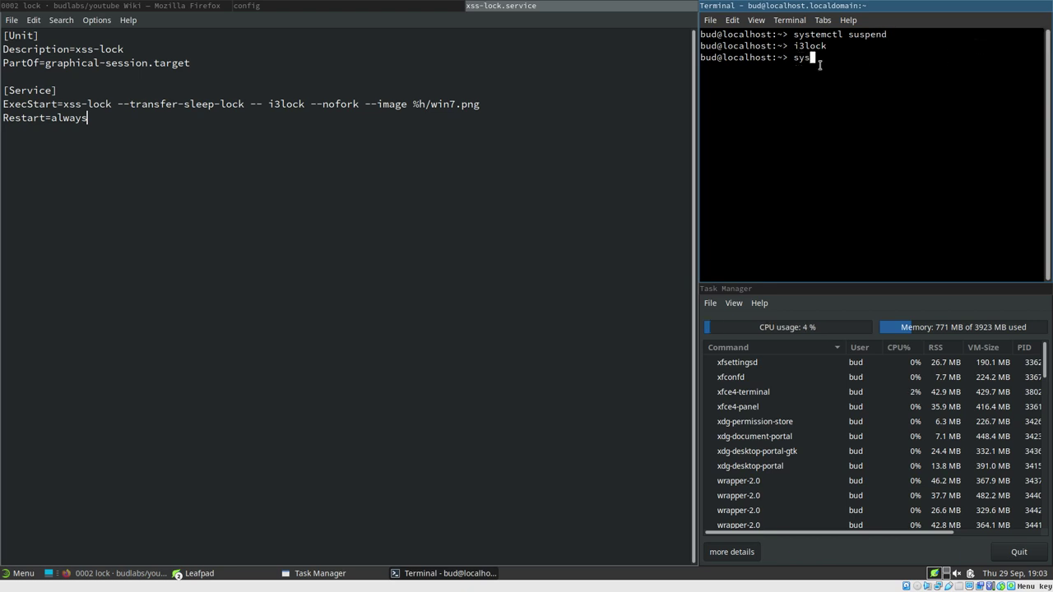
type("temctl --user start xss-")
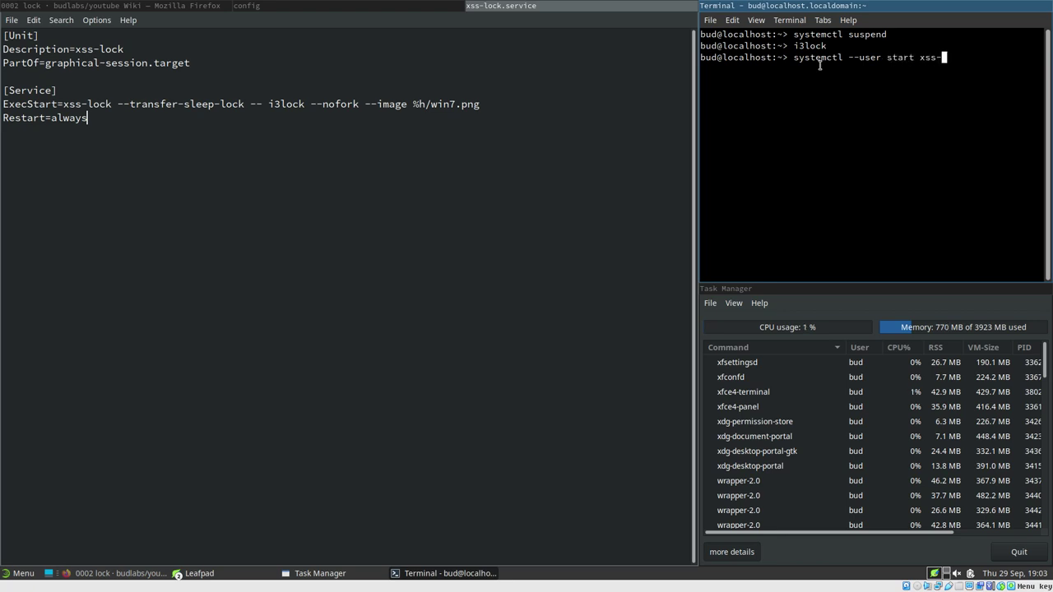
type("lock")
key("Return")
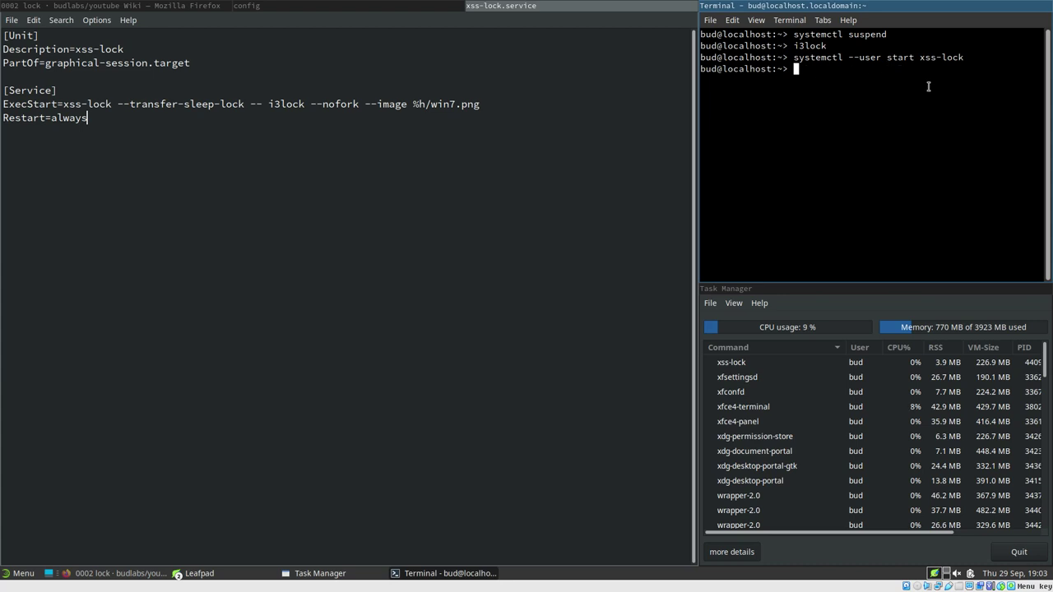
key("Up")
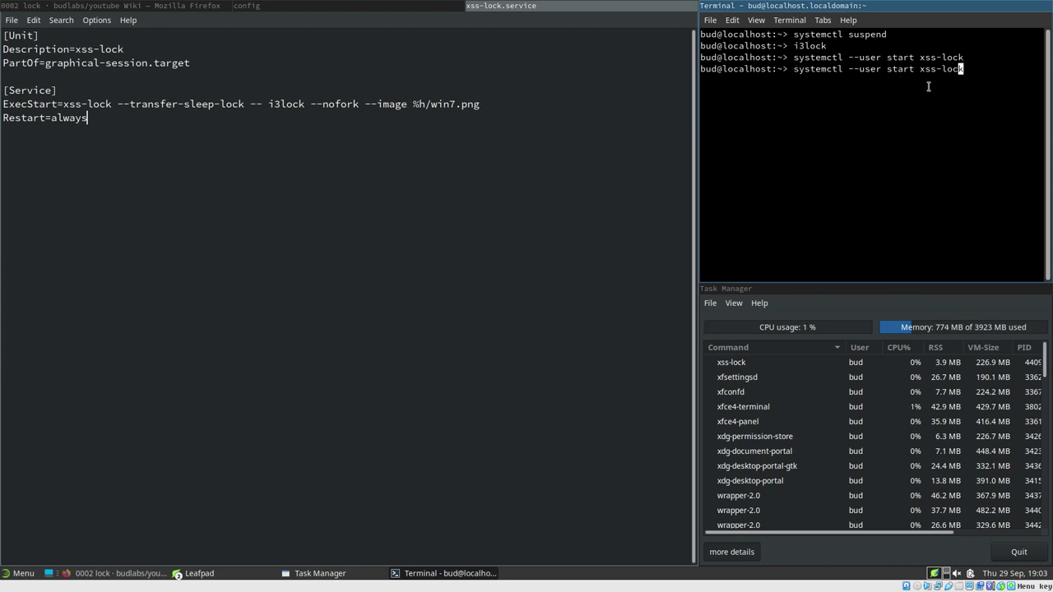
key("Left")
key("Left")
key("Left")
key("Left")
key("Left")
key("Left")
key("Left")
key("Left")
key("Left")
key("BackSpace")
key("BackSpace")
key("BackSpace")
type("atus")
key("Return")
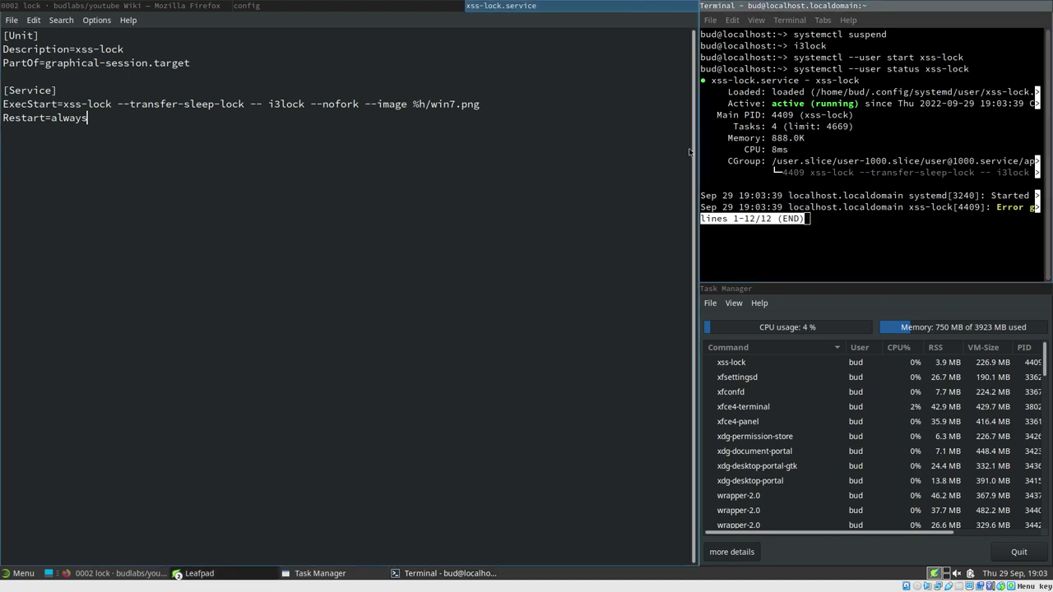
key("super+h")
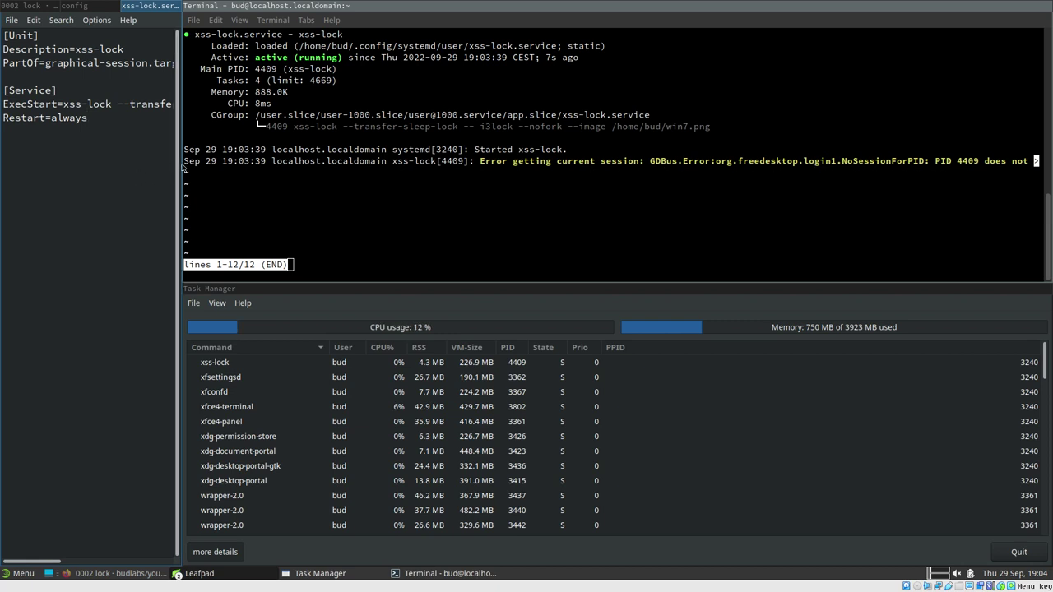
left_click(243, 166)
left_click_drag(759, 171, 658, 167)
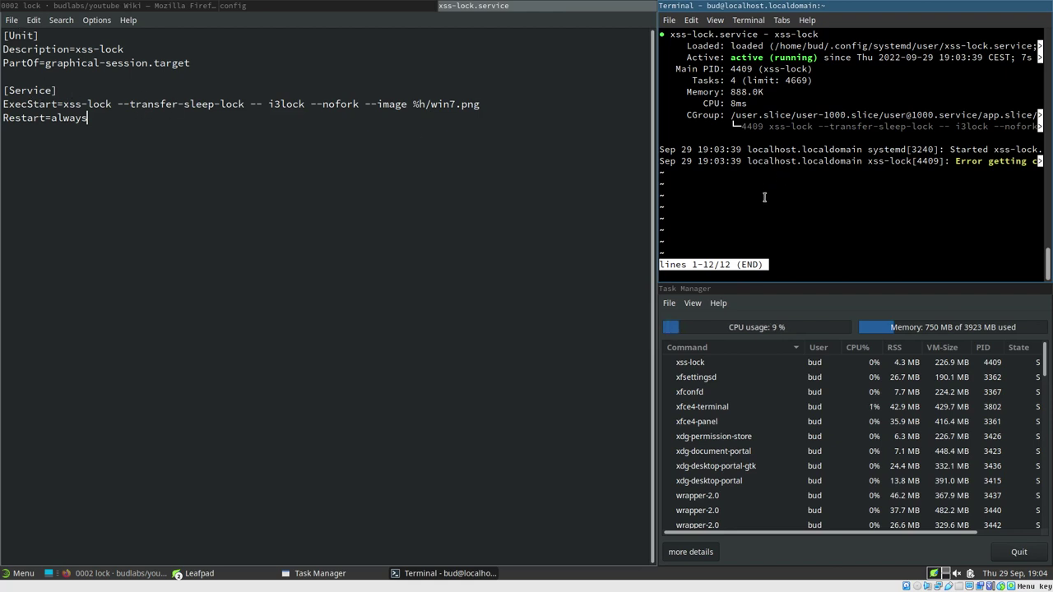
key("q")
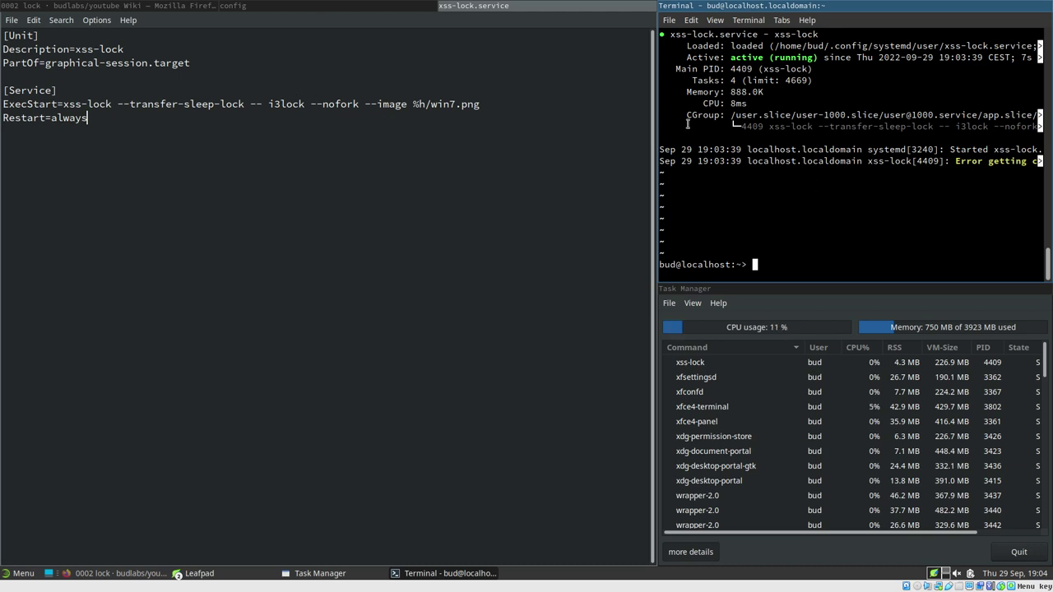
Open i3.service, add Wants=xss-lock.service below Wants=mate-polkit.service, and save
left_click(12, 23)
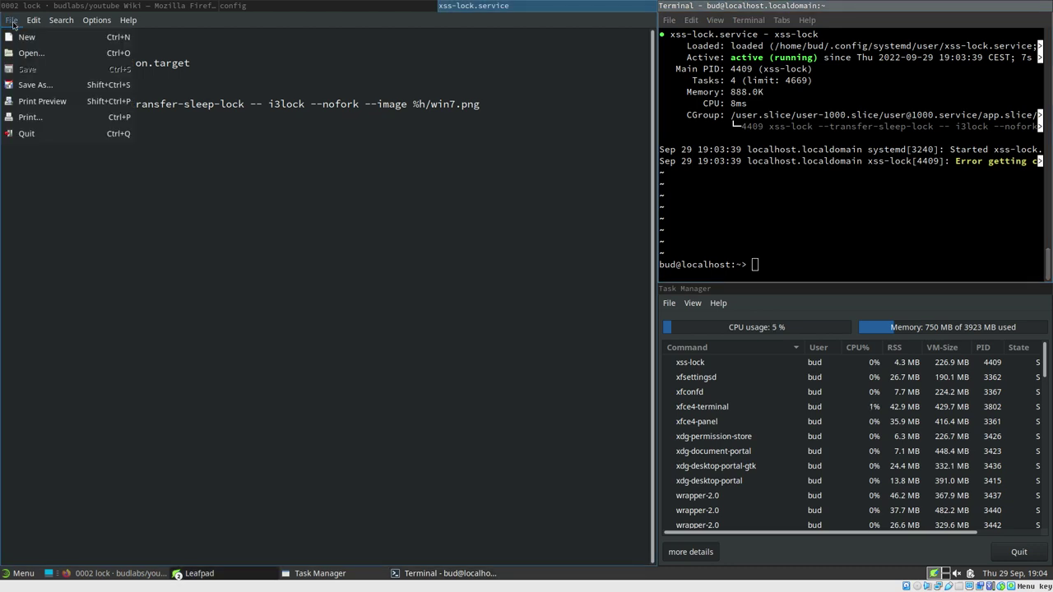
left_click(24, 52)
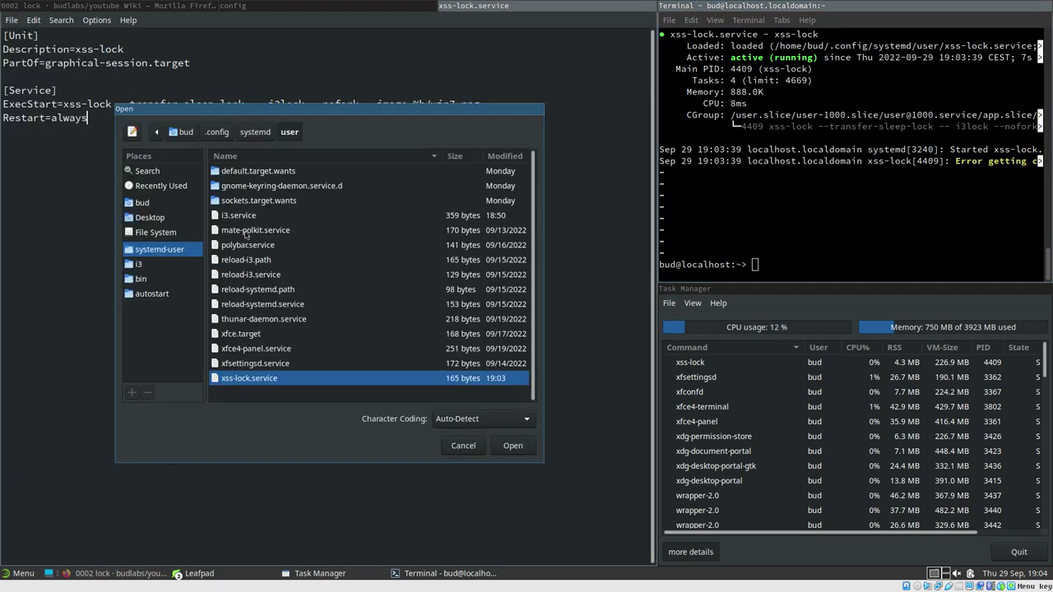
double_click(247, 216)
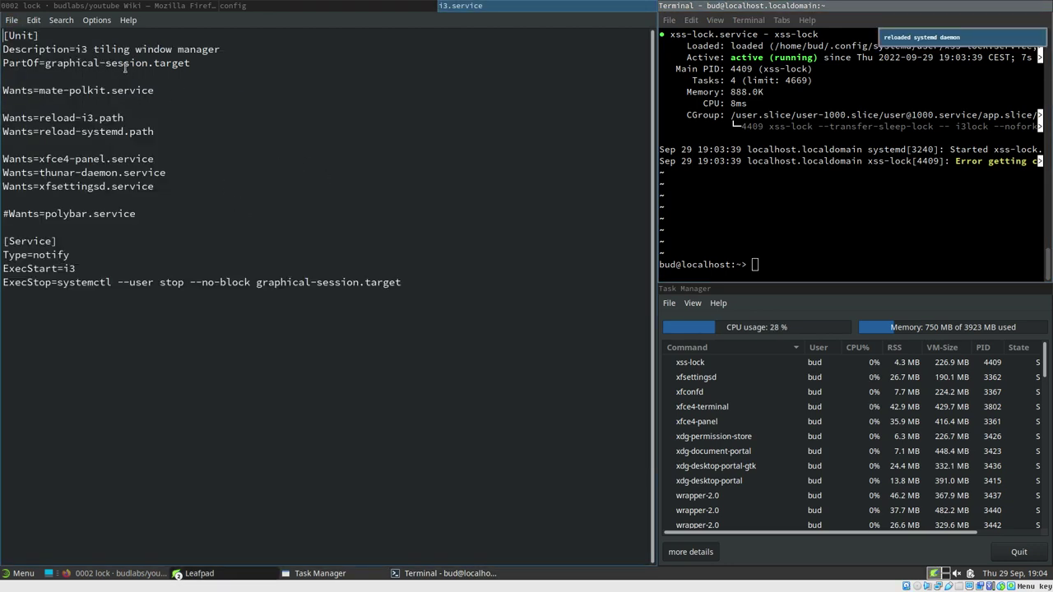
left_click(157, 91)
key("Return")
type("Wants=x")
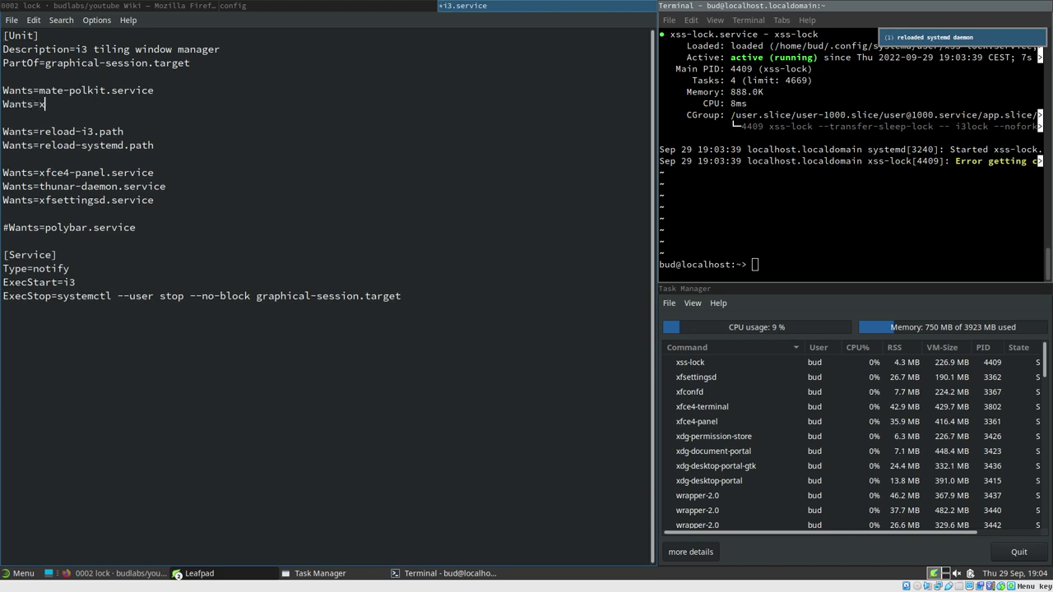
type("ss-lock.service")
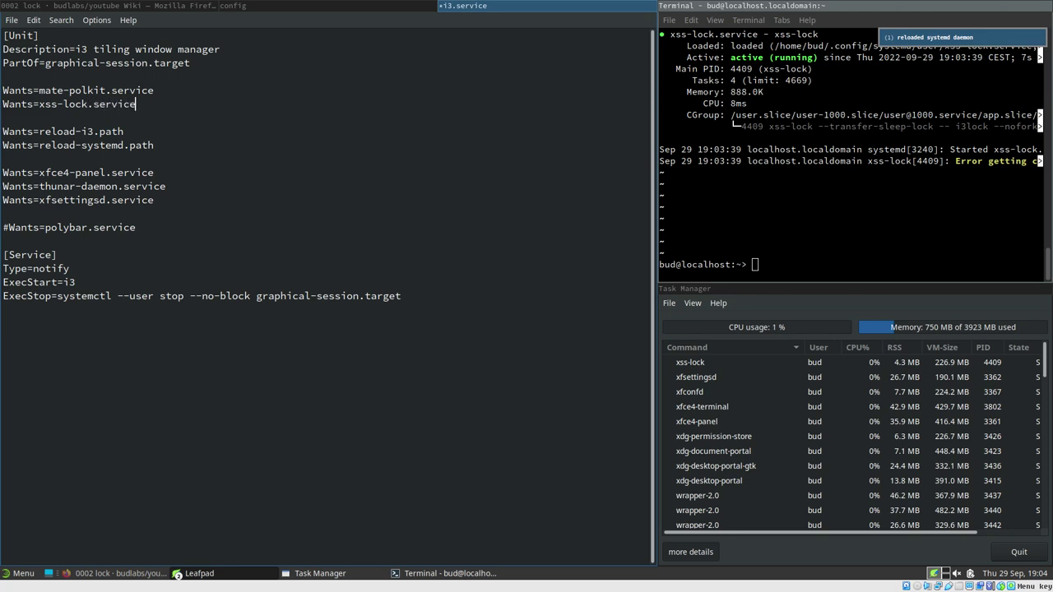
key("ctrl+s")
Check the config's $mod+x systemctl suspend binding, then suspend and resume to test the lock
left_click(34, 4)
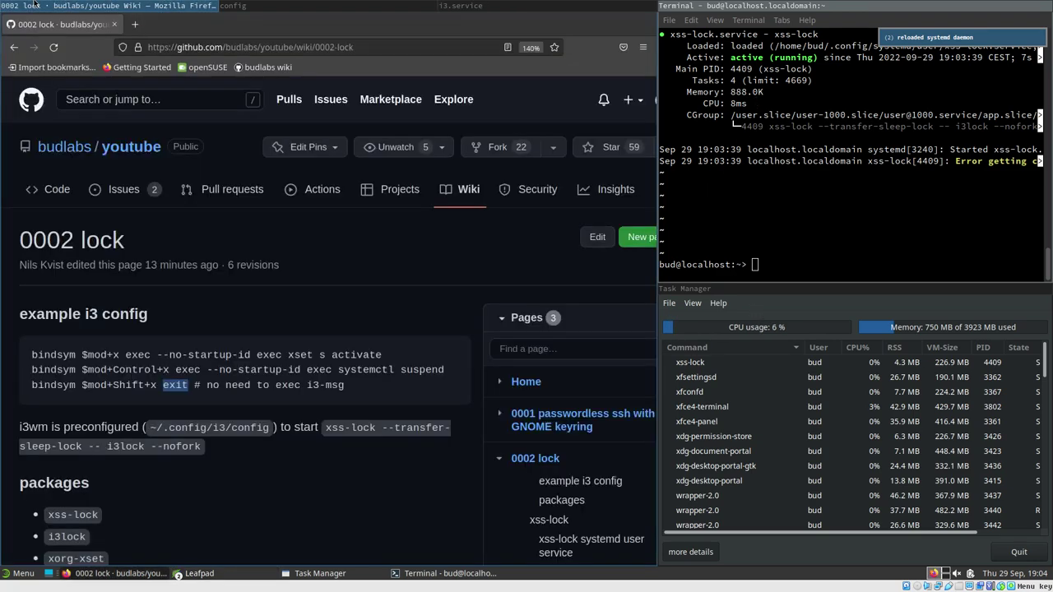
left_click(226, 5)
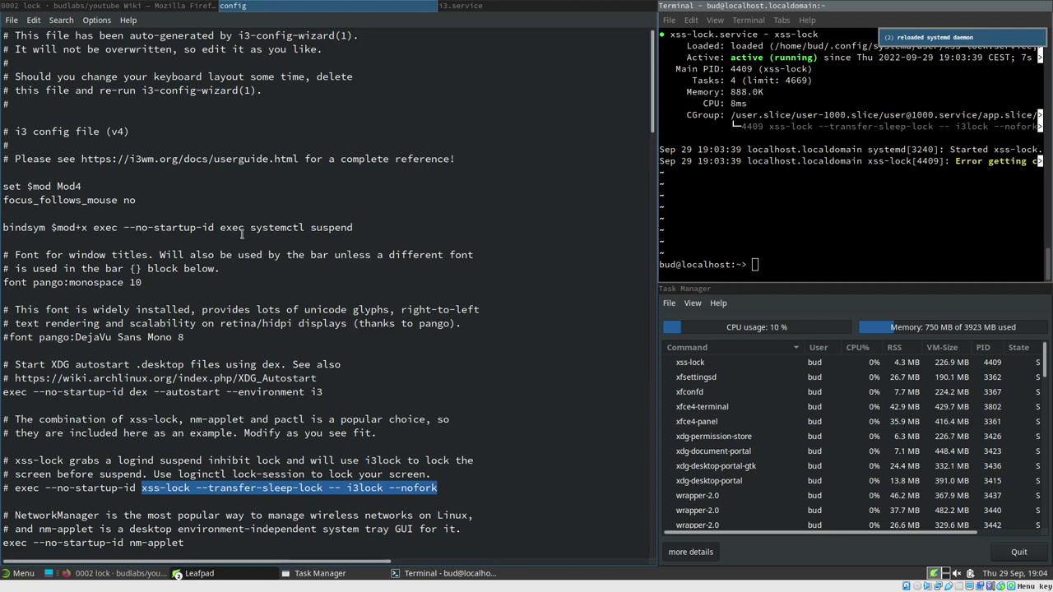
left_click_drag(243, 234, 359, 231)
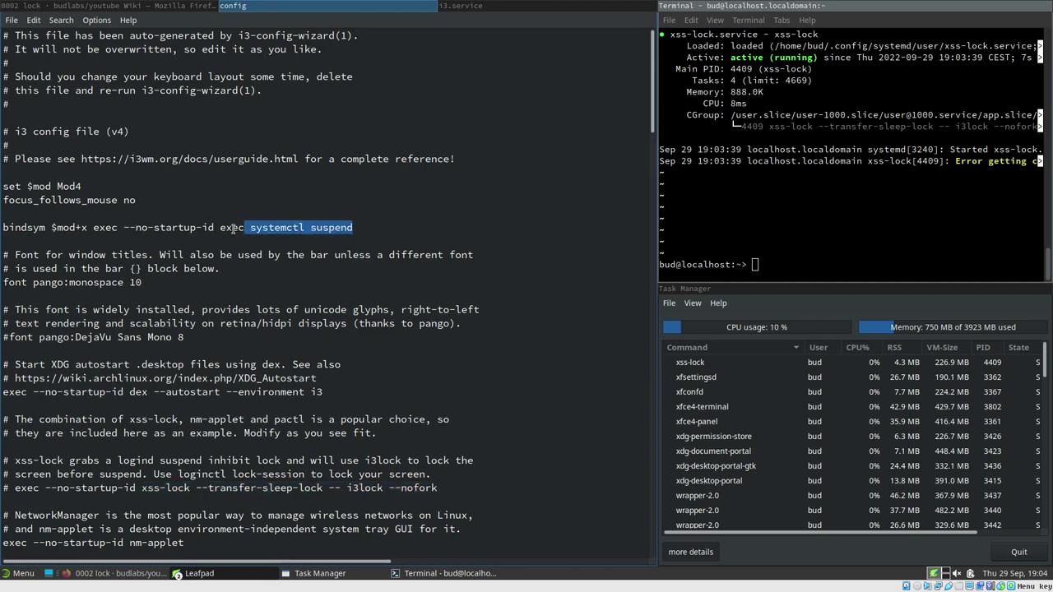
left_click_drag(51, 230, 87, 232)
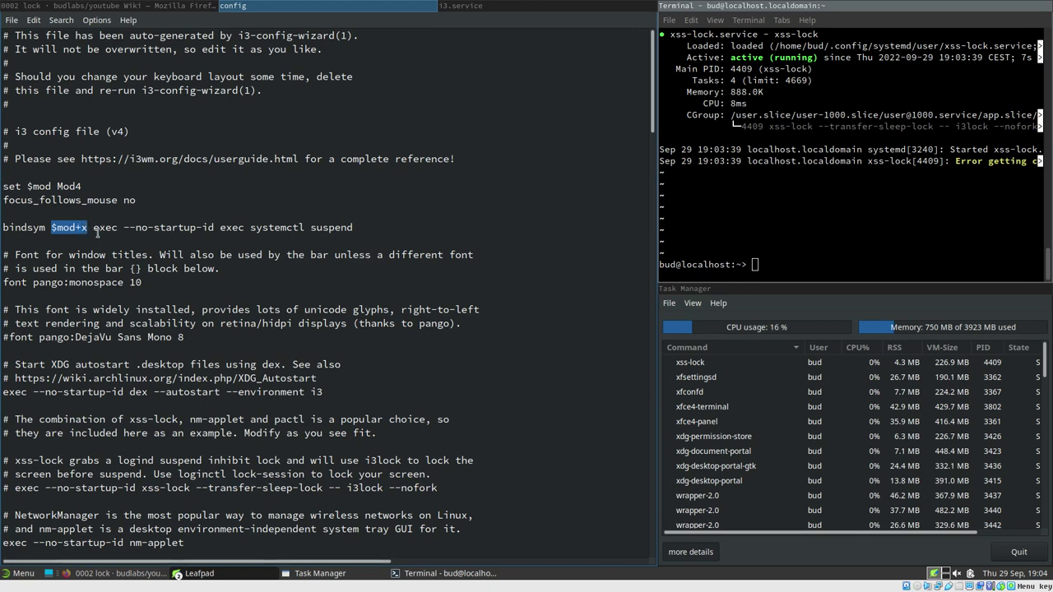
key("super+x")
left_click(807, 252)
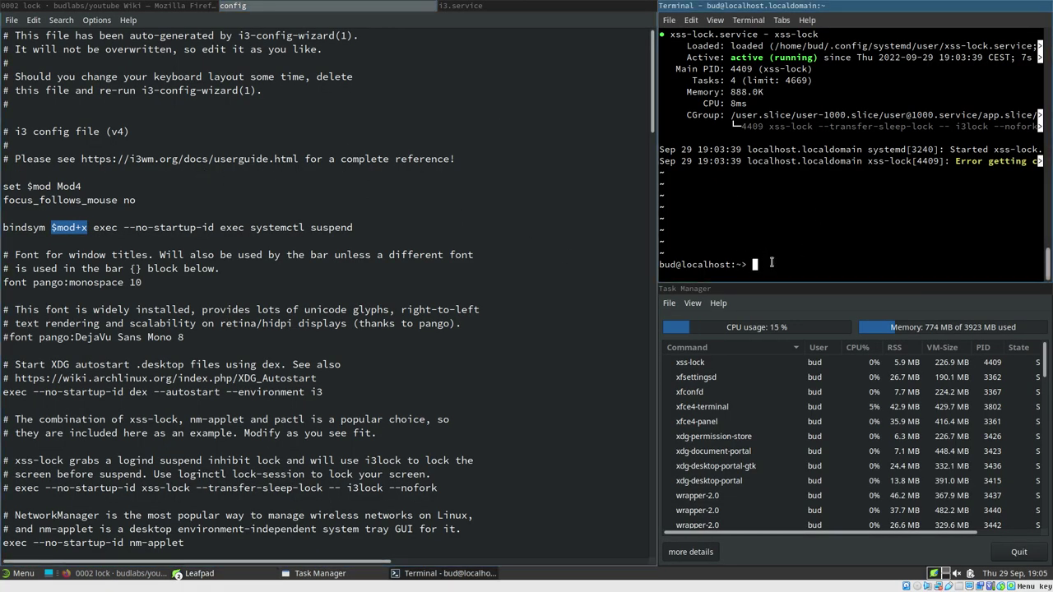
Run xset s activate to bring up the win7.png lock screen, then unlock it
type("xset s")
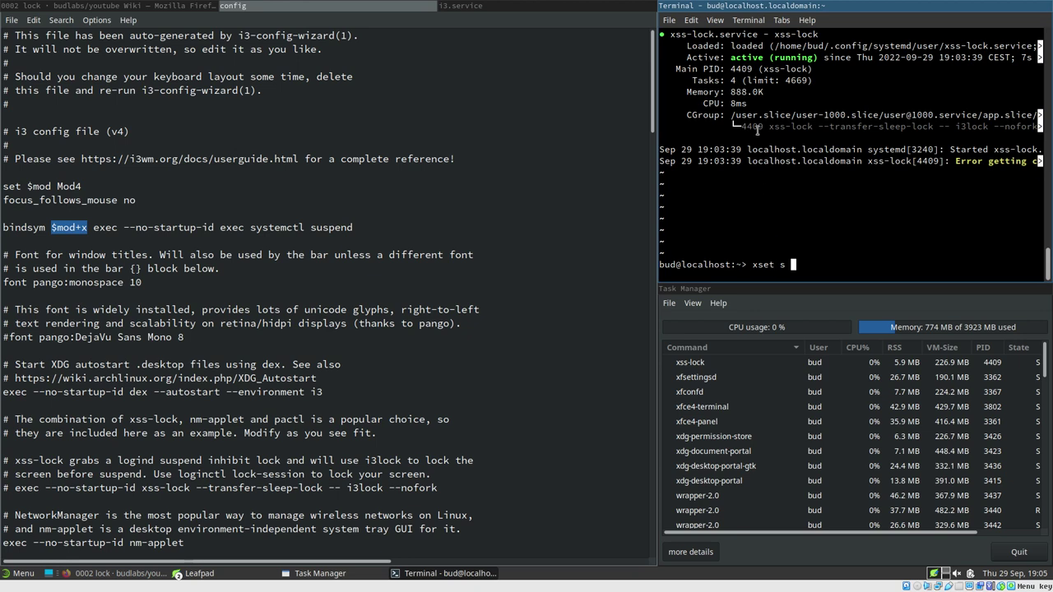
type(" activate")
key("Return")
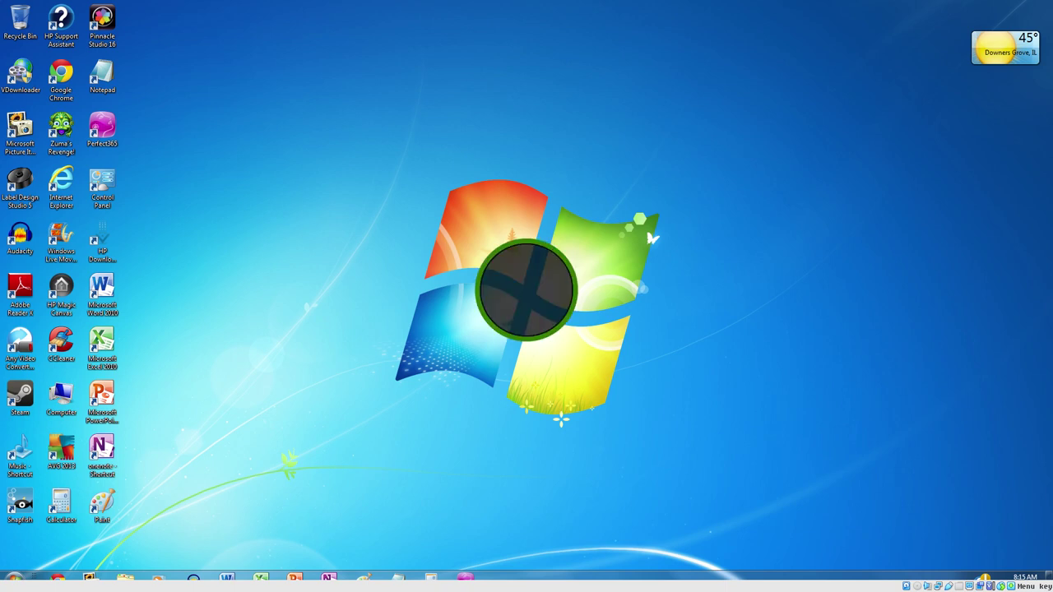
key("Return")
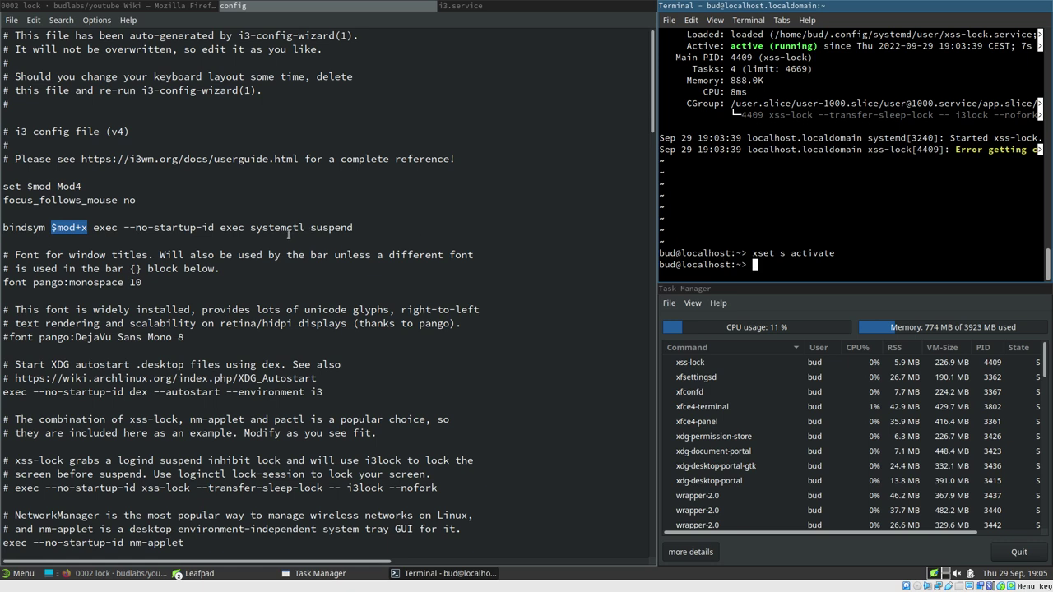
Move the suspend binding to $mod+Shift+x and duplicate it as a plain $mod+x line
left_click(81, 227)
type("Shif")
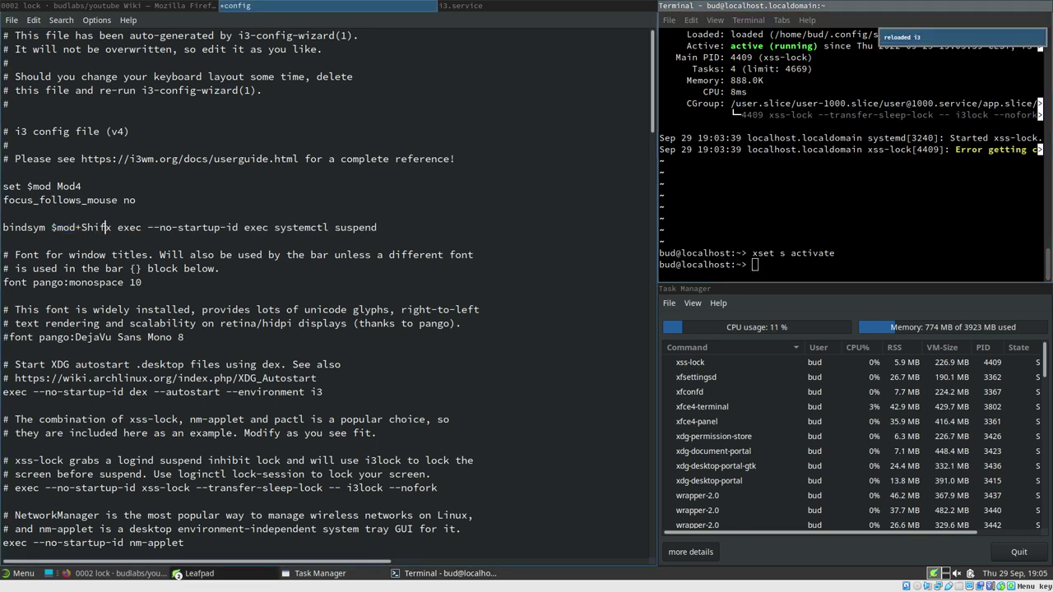
type("t+")
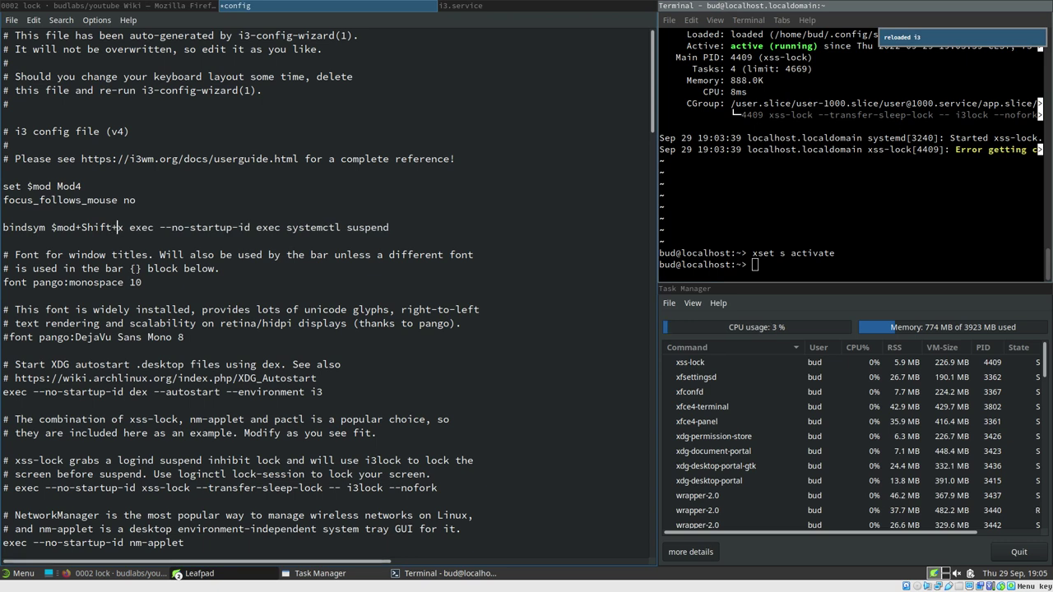
left_click_drag(390, 227, 2, 227)
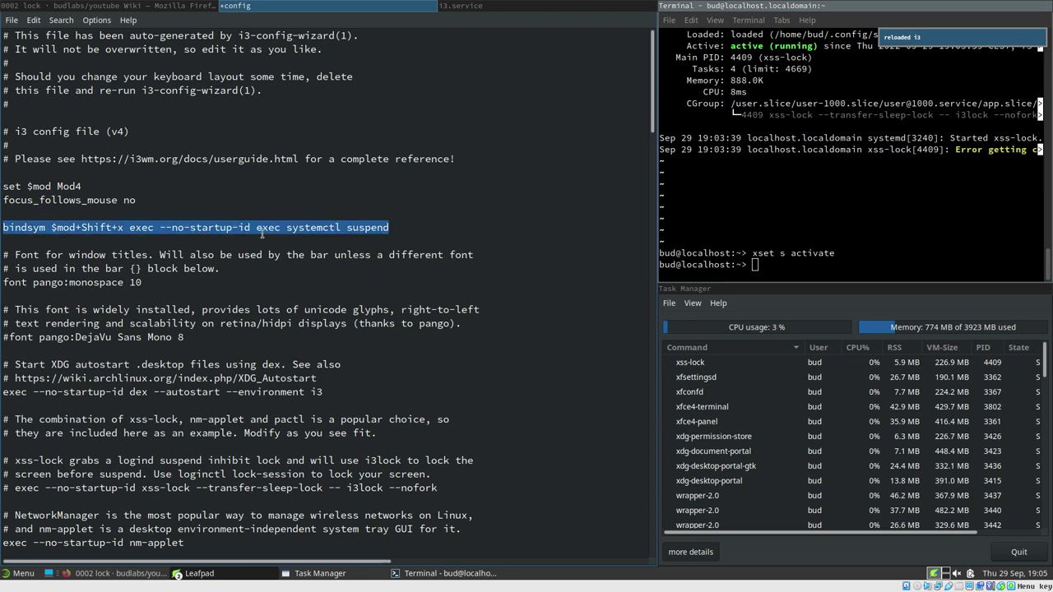
key("ctrl+c")
key("End")
key("Return")
key("ctrl+v")
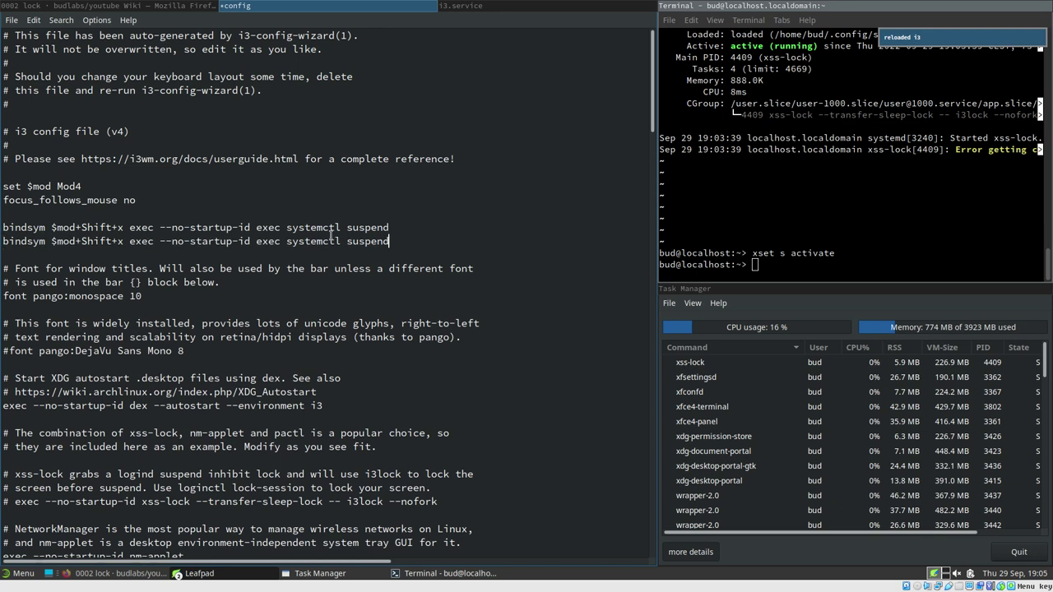
left_click_drag(81, 241, 119, 241)
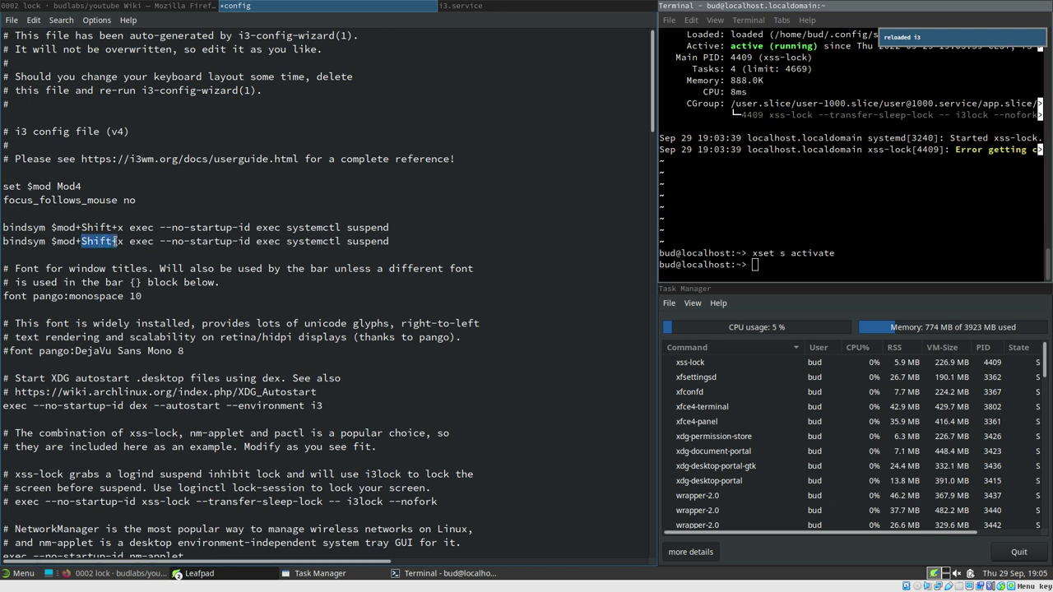
key("BackSpace")
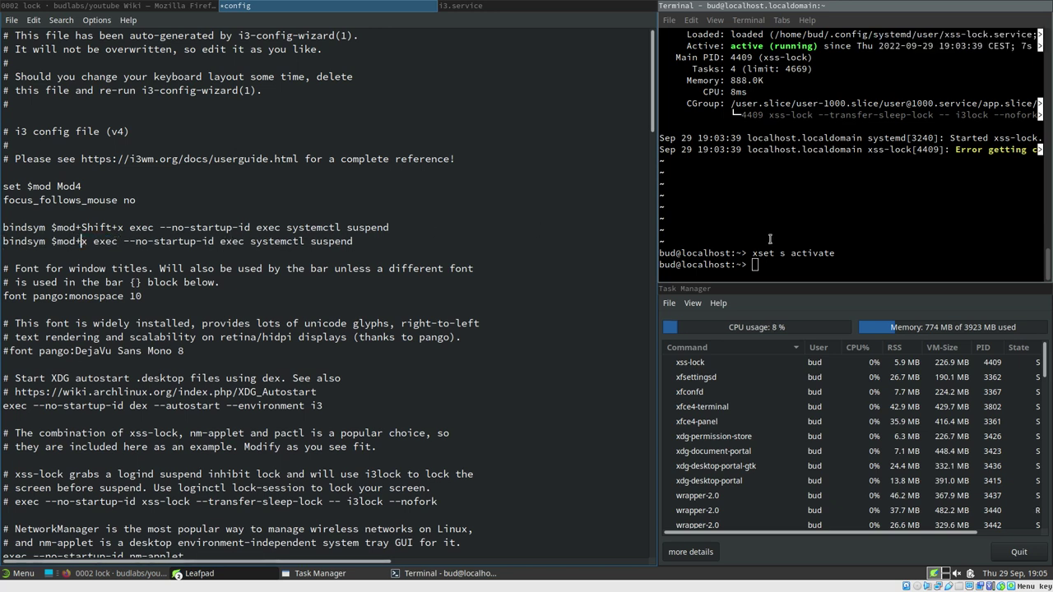
Make the new $mod+x binding exec xset s activate, save, reload i3, and unlock after testing
left_click_drag(752, 253, 835, 253)
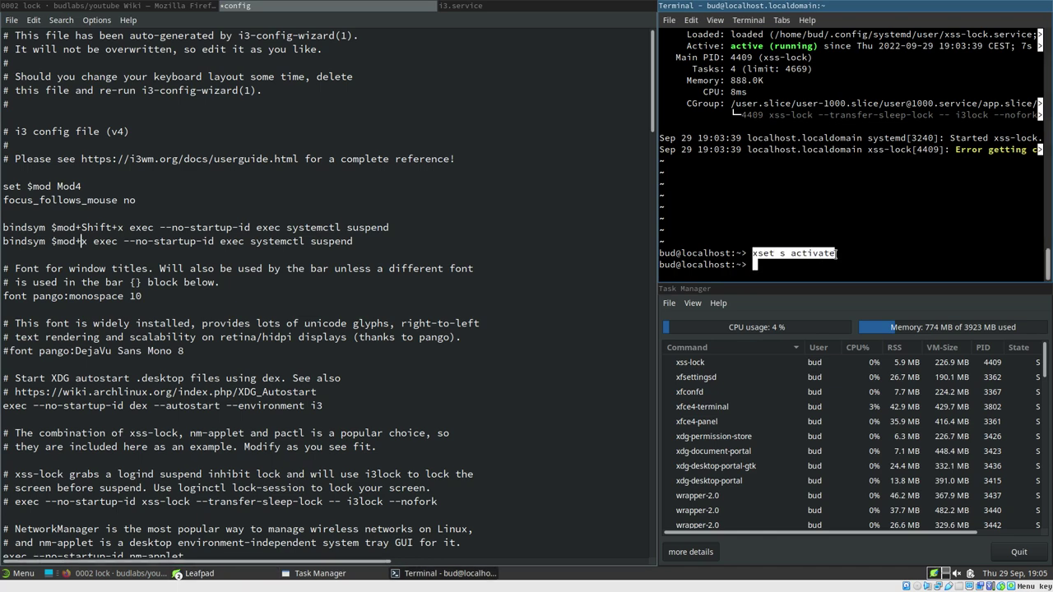
key("End")
key("ctrl+v")
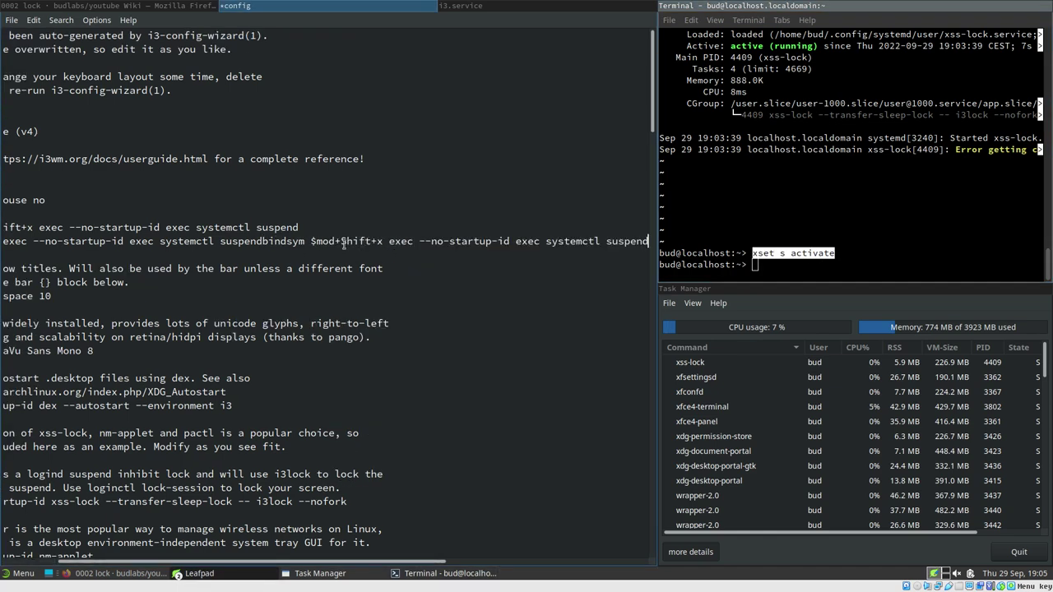
key("ctrl+z")
middle_click(270, 244)
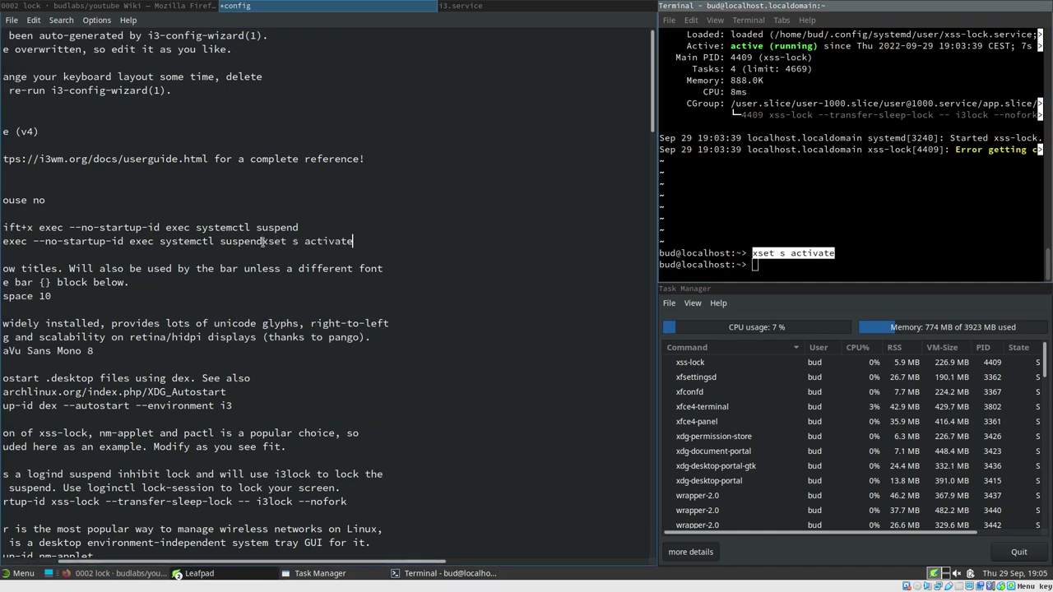
left_click_drag(263, 241, 161, 241)
key("BackSpace")
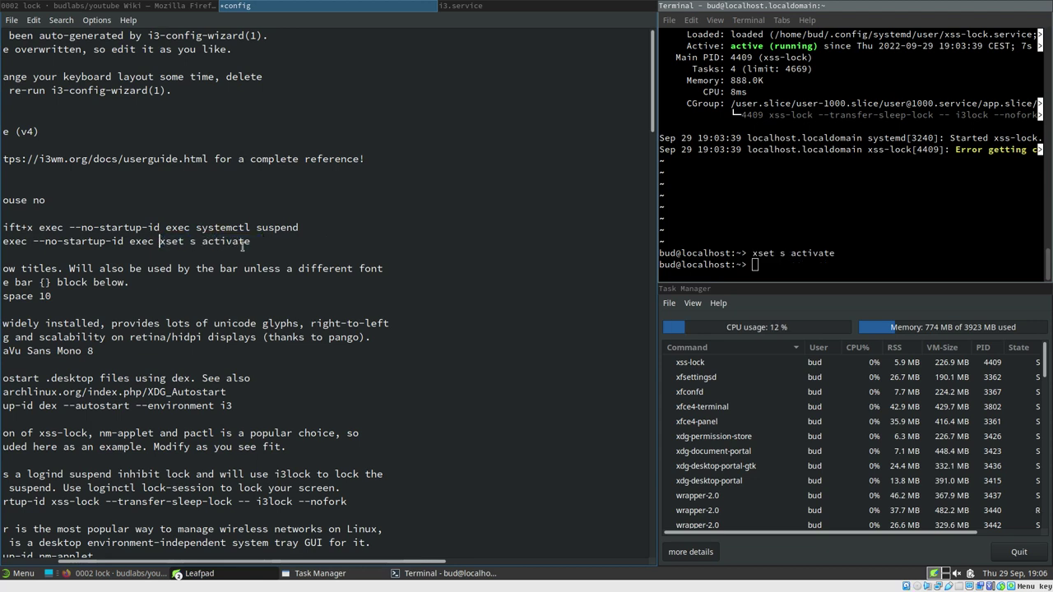
key("ctrl+s")
key("super+shift+r")
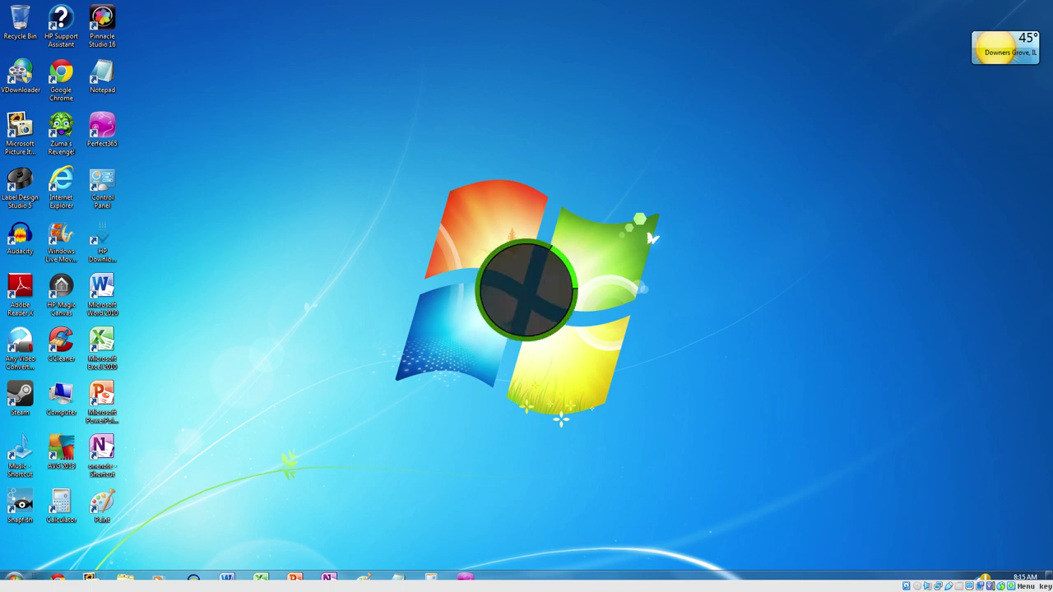
key("Return")
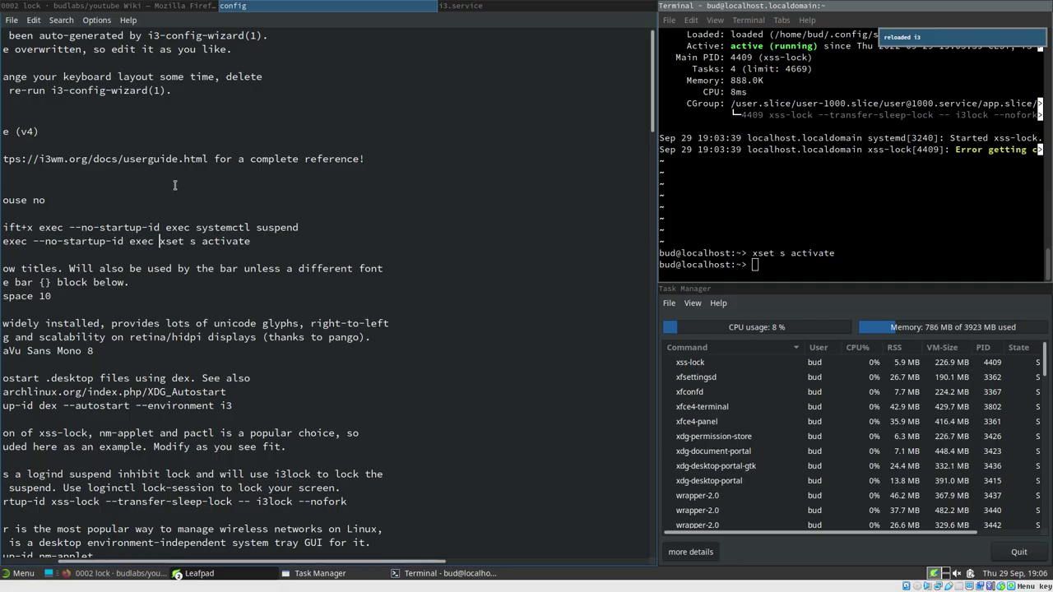
Replace xset s activate with i3lock on the $mod+x binding and save the config
left_click_drag(45, 200, 2, 174)
left_click(236, 218)
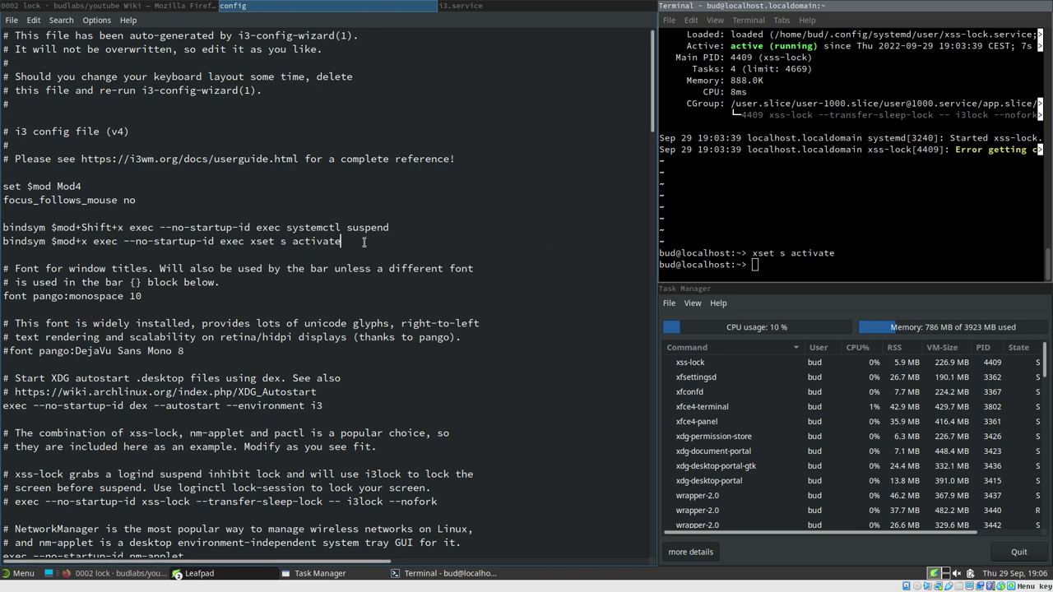
left_click_drag(250, 241, 411, 244)
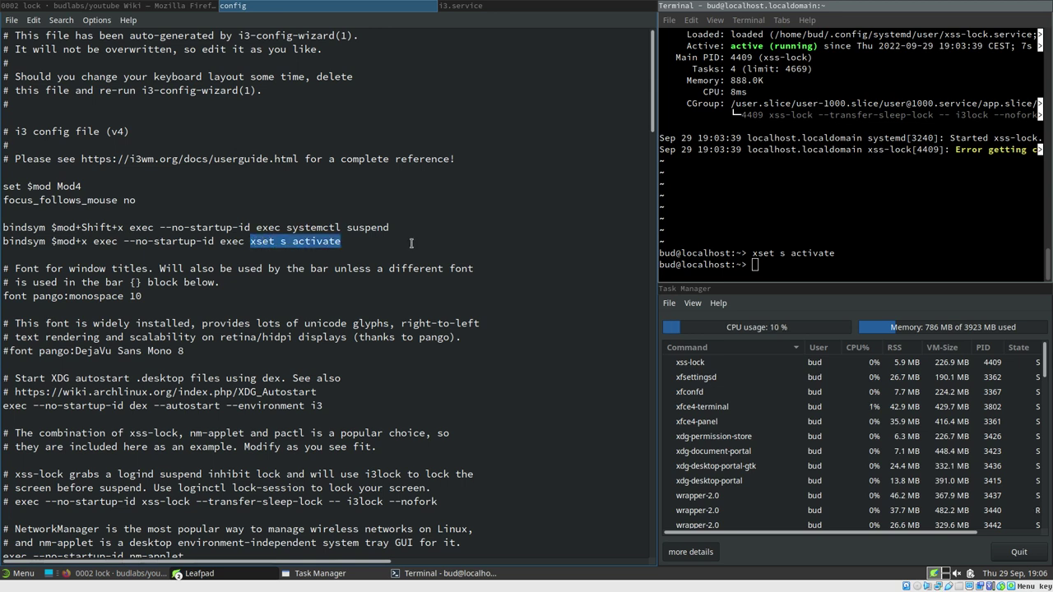
type("i3lock")
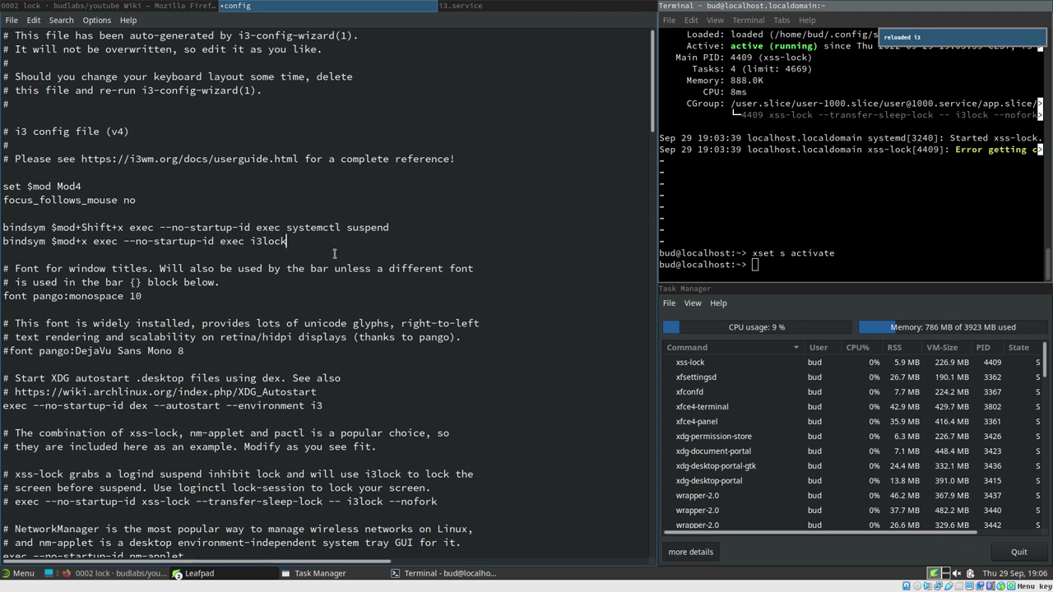
key("ctrl+s")
Lock the screen with $mod+x, then unlock it with the account password
key("super+x")
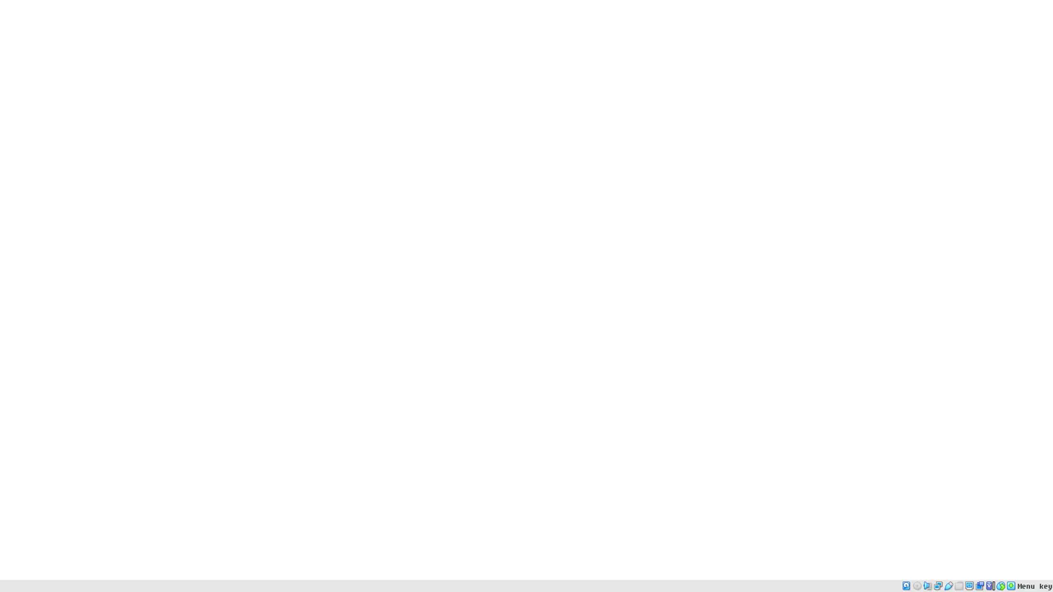
type("password")
key("Return")
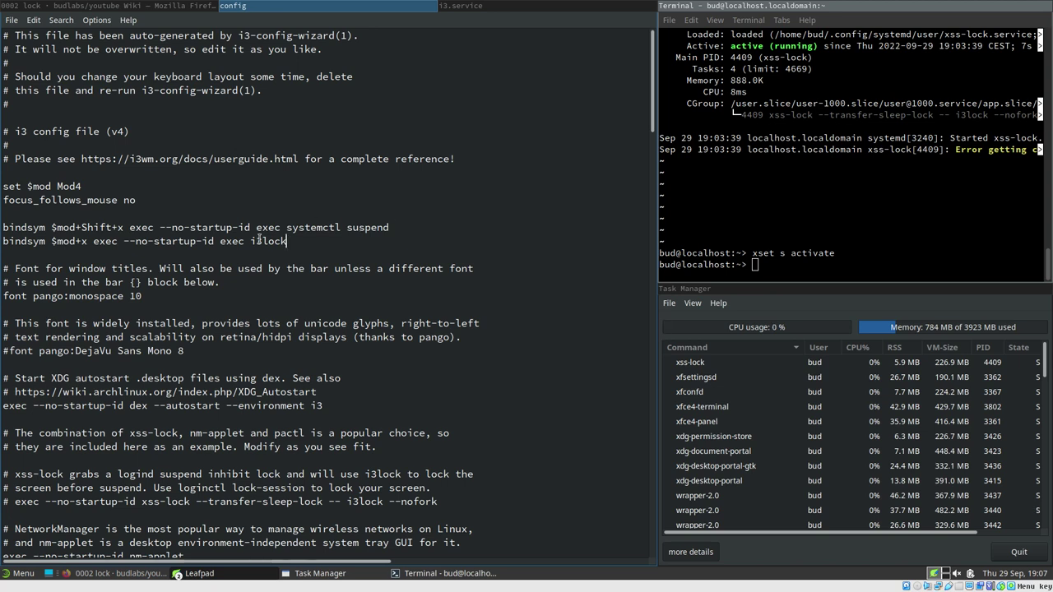
Replace exec i3lock on the $mod+x binding with xset s activate, pasted from the terminal
left_click_drag(215, 241, 337, 242)
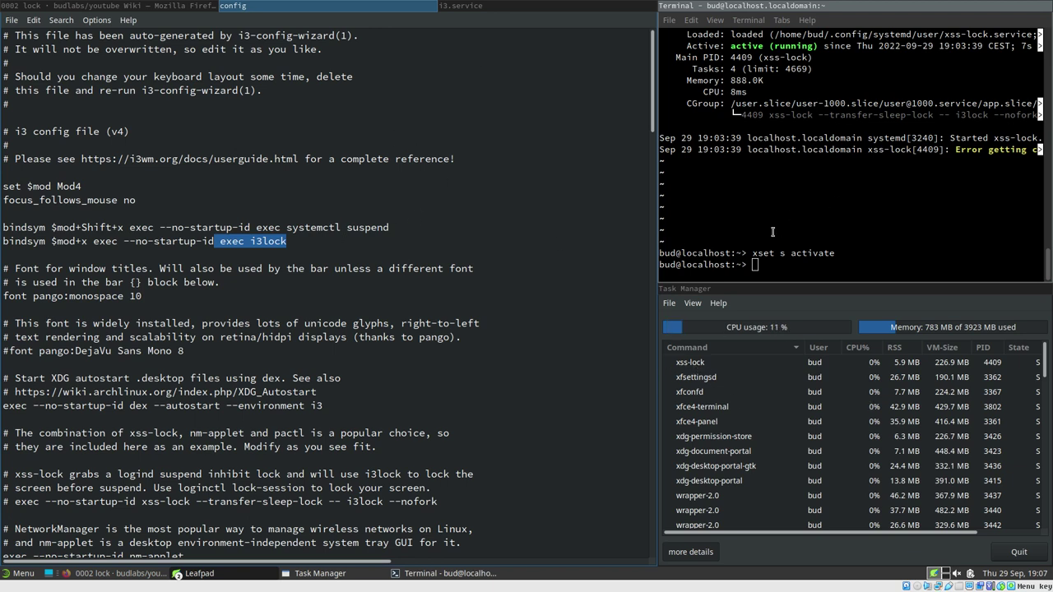
left_click(352, 241)
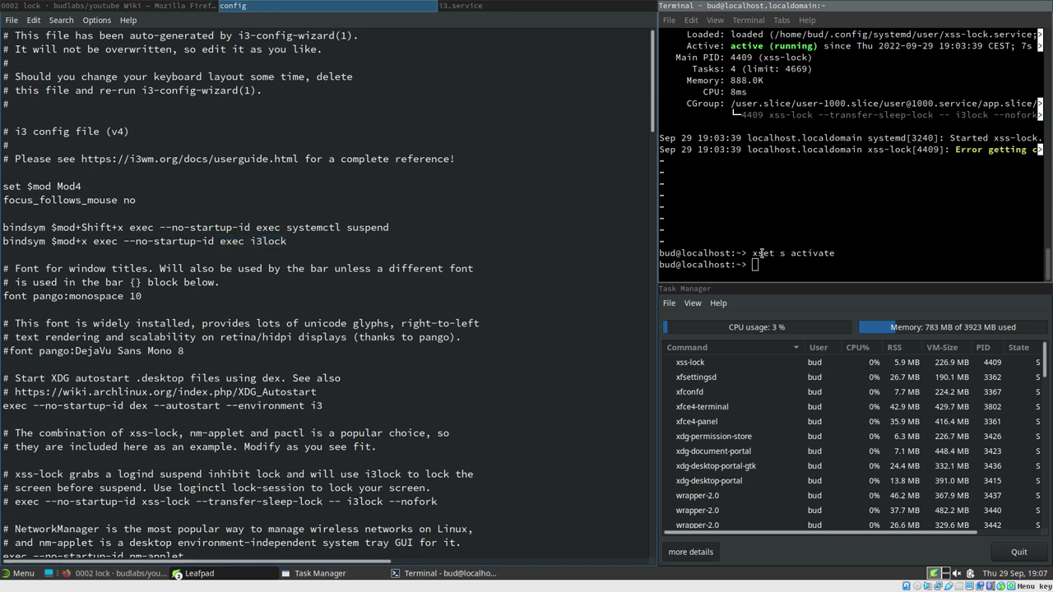
left_click_drag(752, 252, 837, 253)
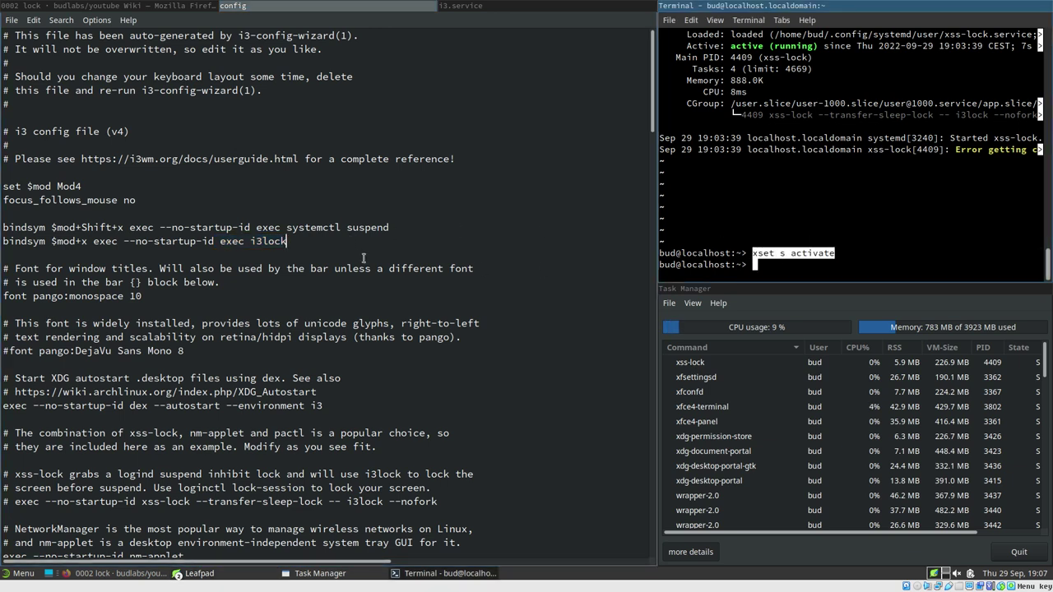
left_click(331, 241)
key("BackSpace")
key("BackSpace")
key("BackSpace")
key("BackSpace")
key("BackSpace")
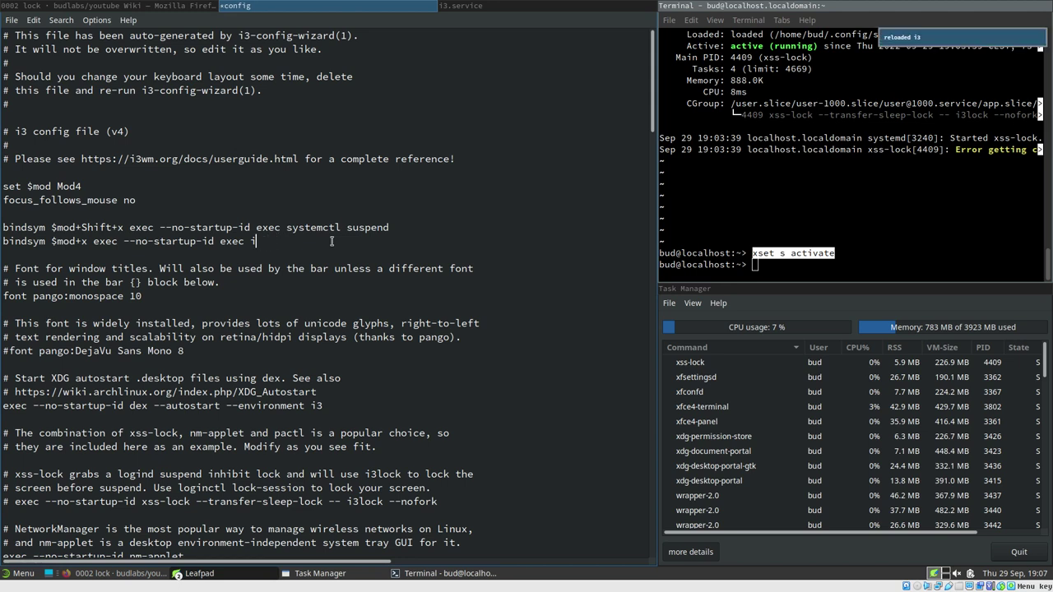
key("BackSpace")
key("ctrl+v")
key("ctrl+z")
middle_click(262, 241)
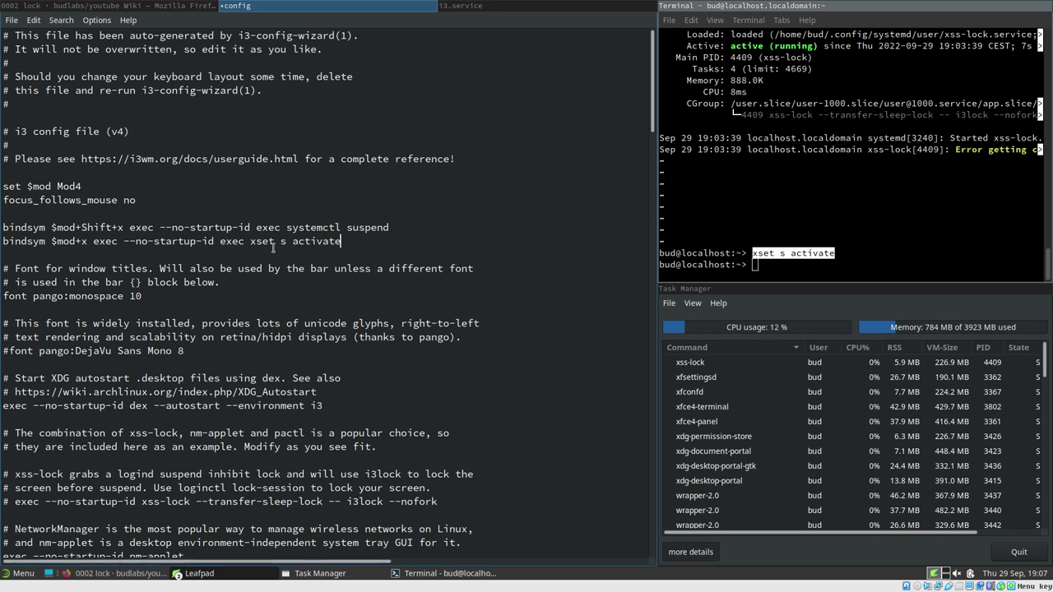
left_click_drag(249, 241, 354, 242)
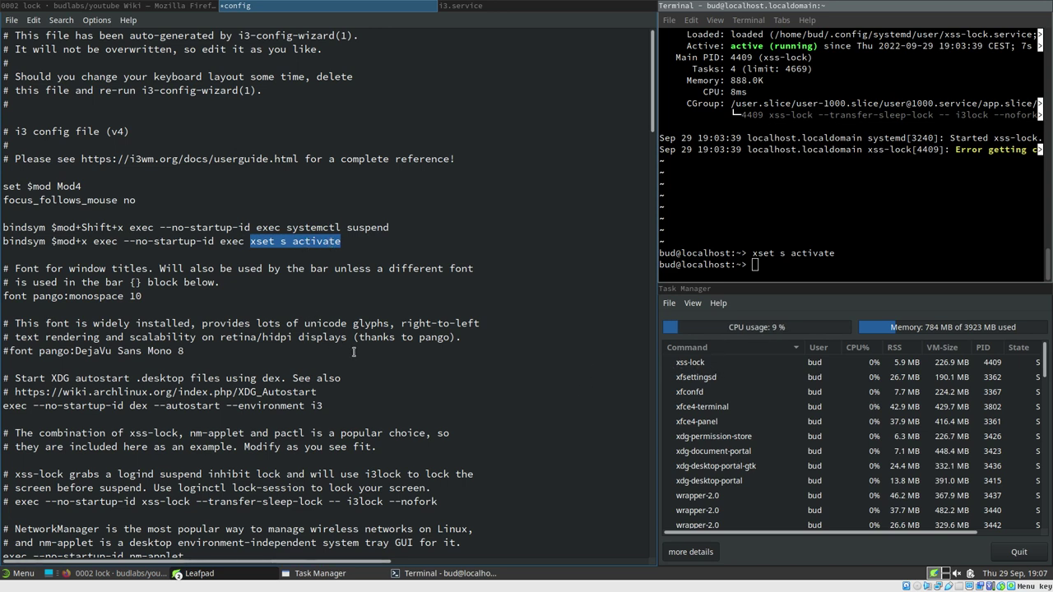
left_click(301, 311)
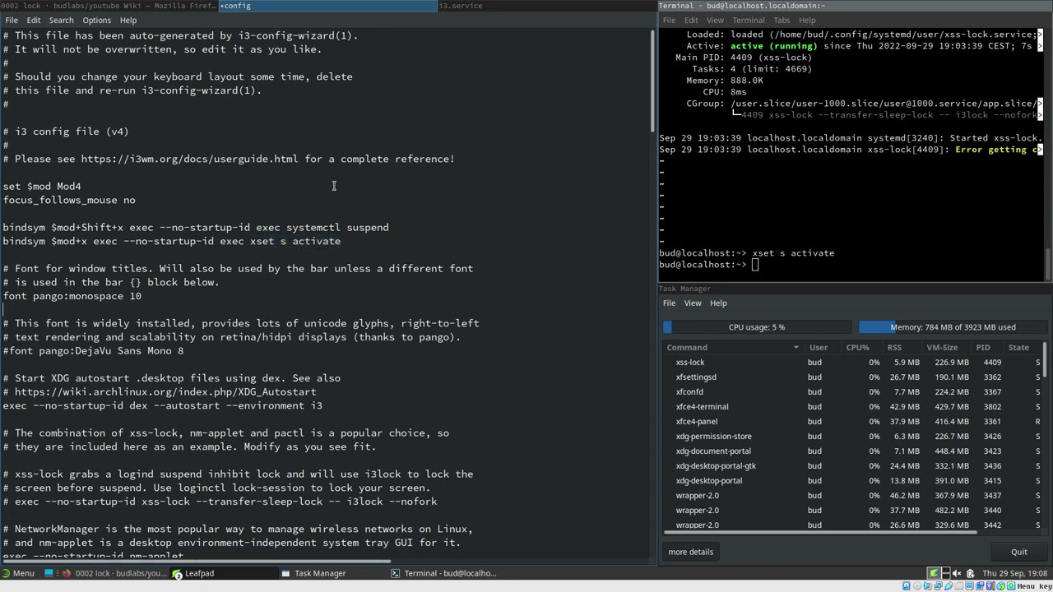
Save the config, reload i3, and scroll the 0002 lock wiki down to its packages list
key("ctrl+s")
key("super+shift+c")
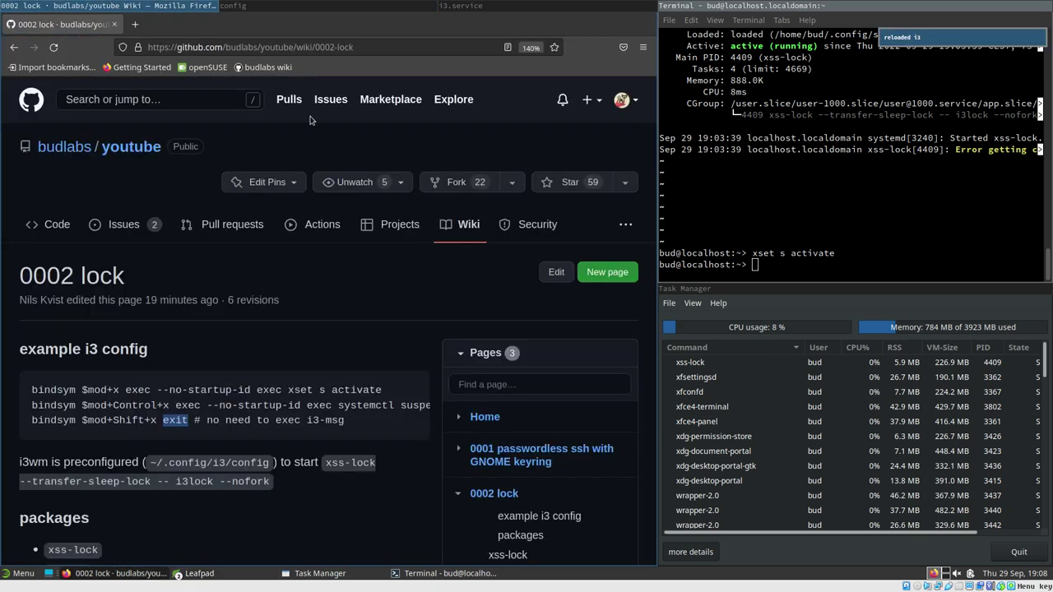
scroll(312, 368, "down", 3)
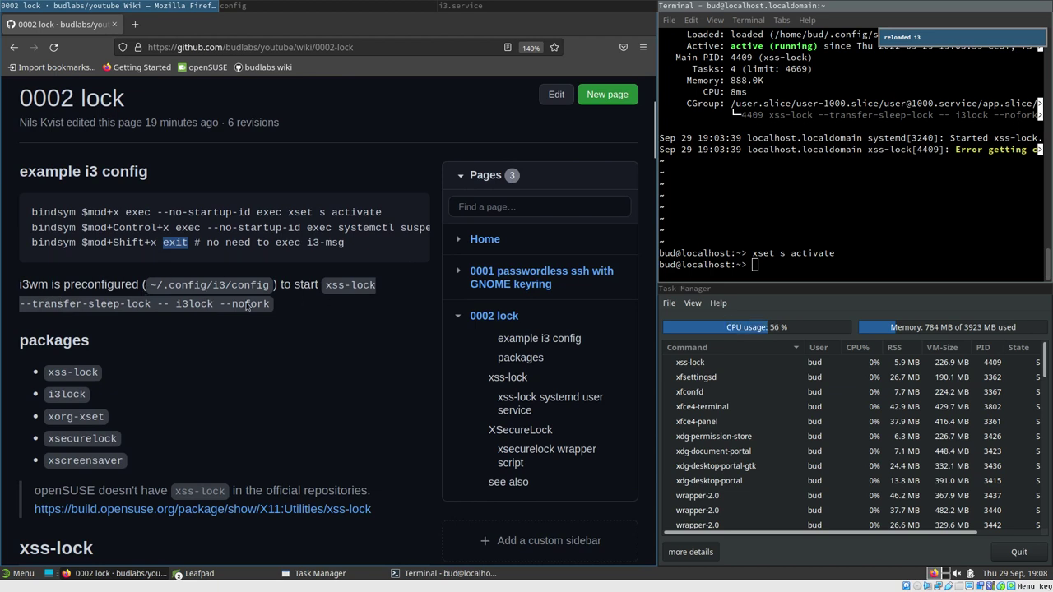
scroll(116, 304, "down", 2)
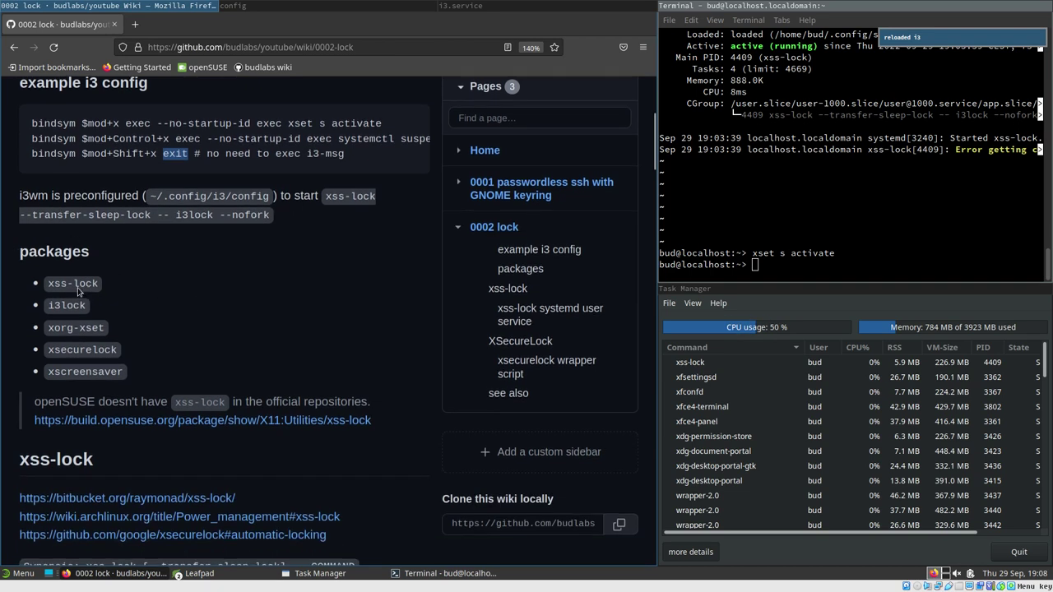
Highlight xss-lock in the packages list and the openSUSE note beneath it
left_click_drag(47, 283, 101, 284)
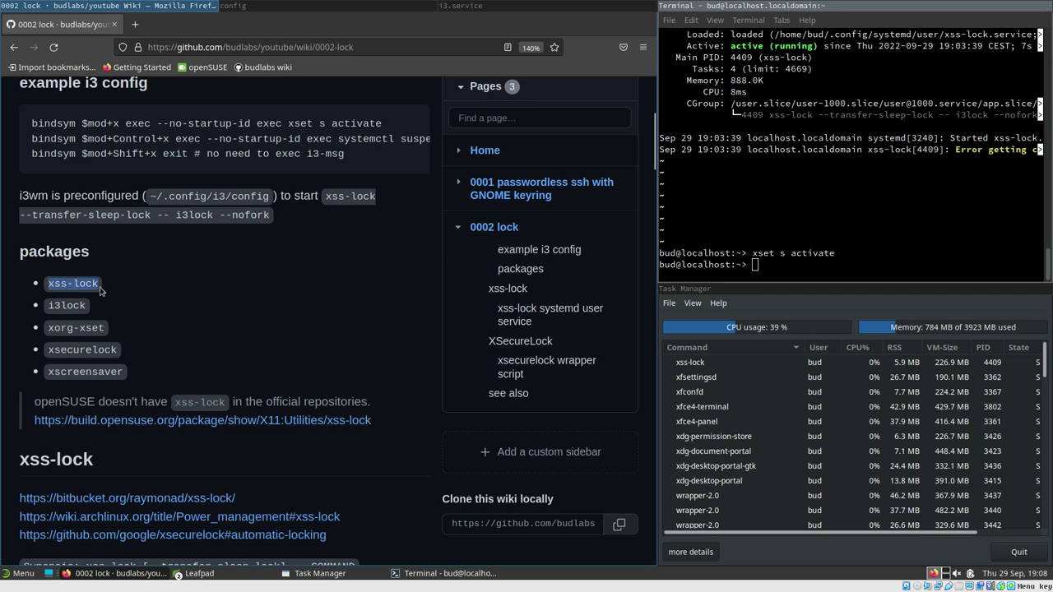
left_click_drag(34, 404, 92, 402)
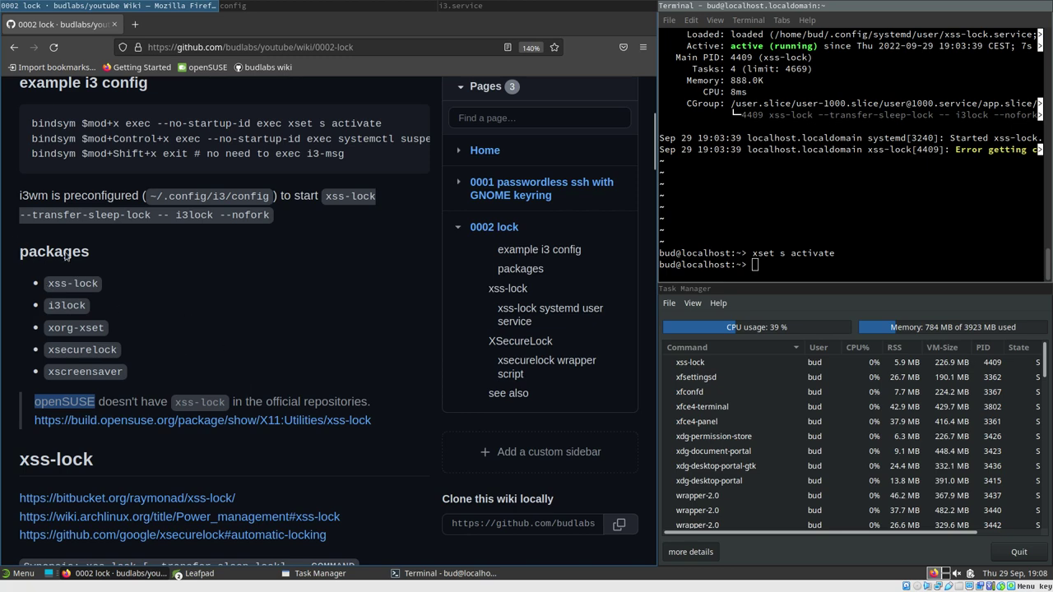
scroll(291, 381, "down", 5)
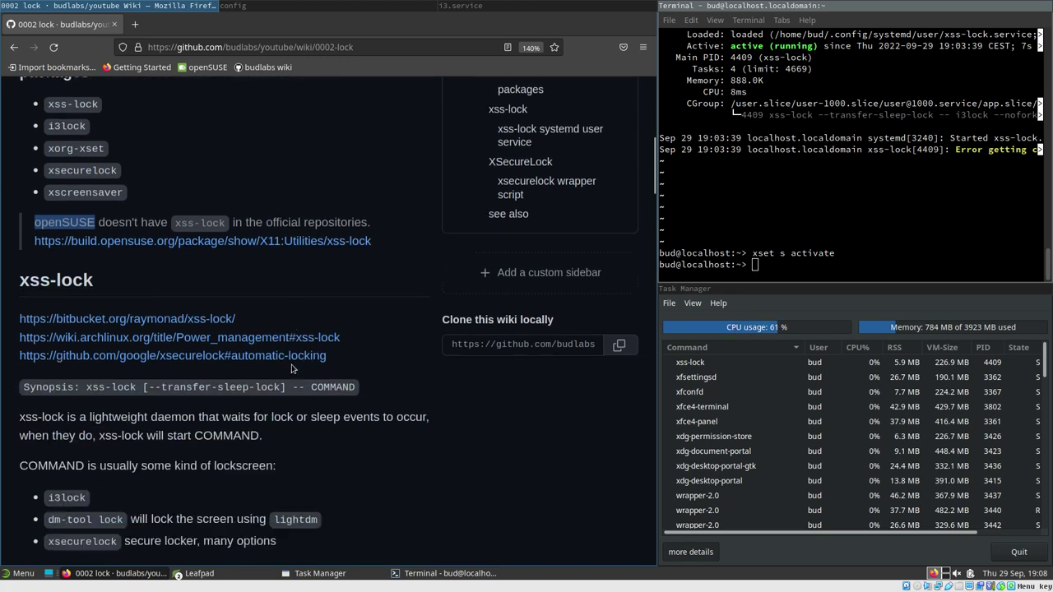
scroll(37, 202, "up", 4)
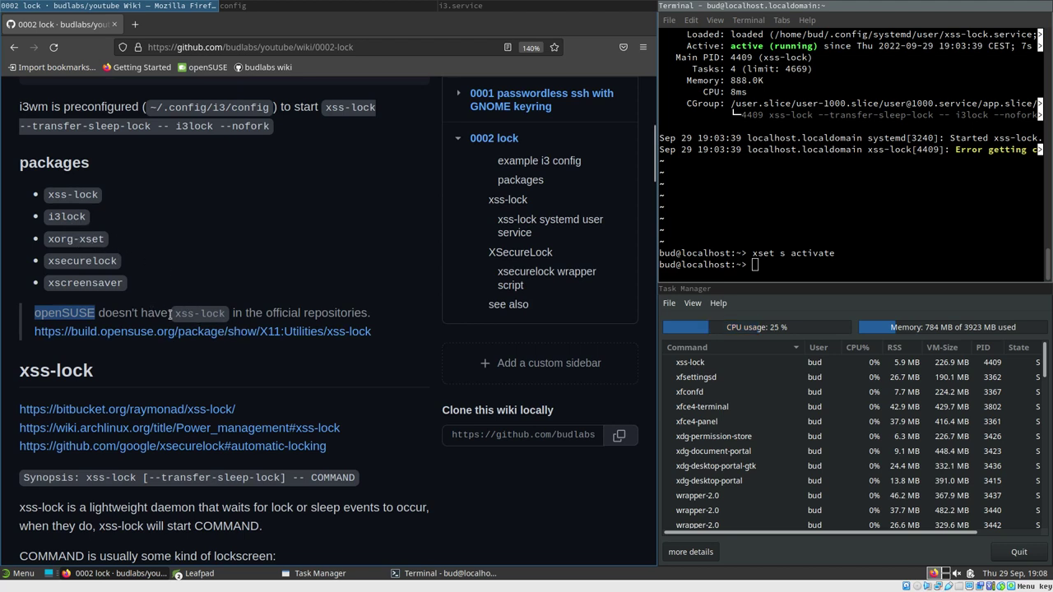
Open the openSUSE Build Service xss-lock package page in a new tab, review it, then close it
middle_click(236, 333)
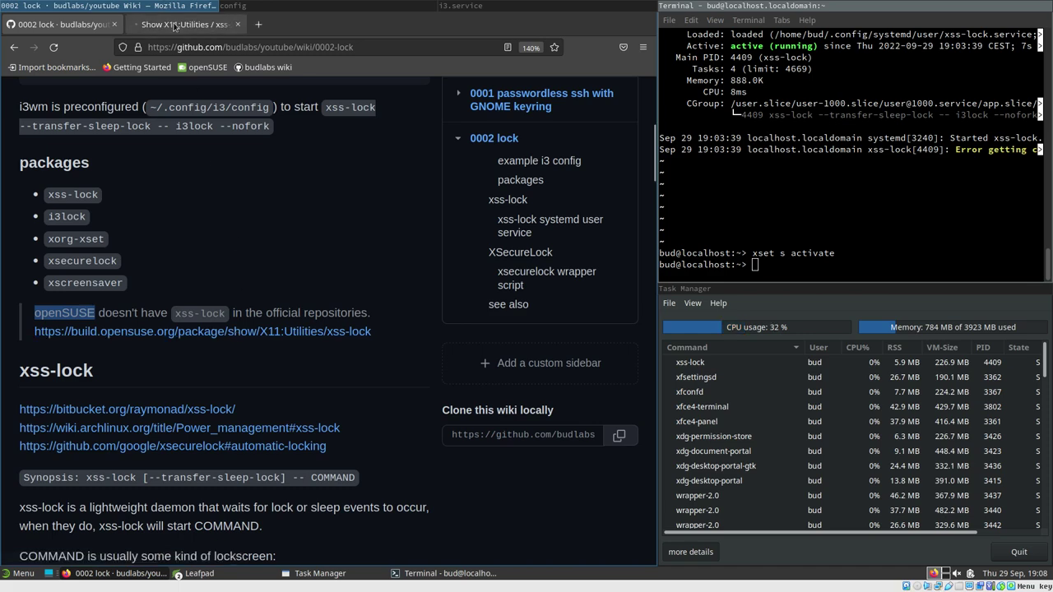
left_click(175, 25)
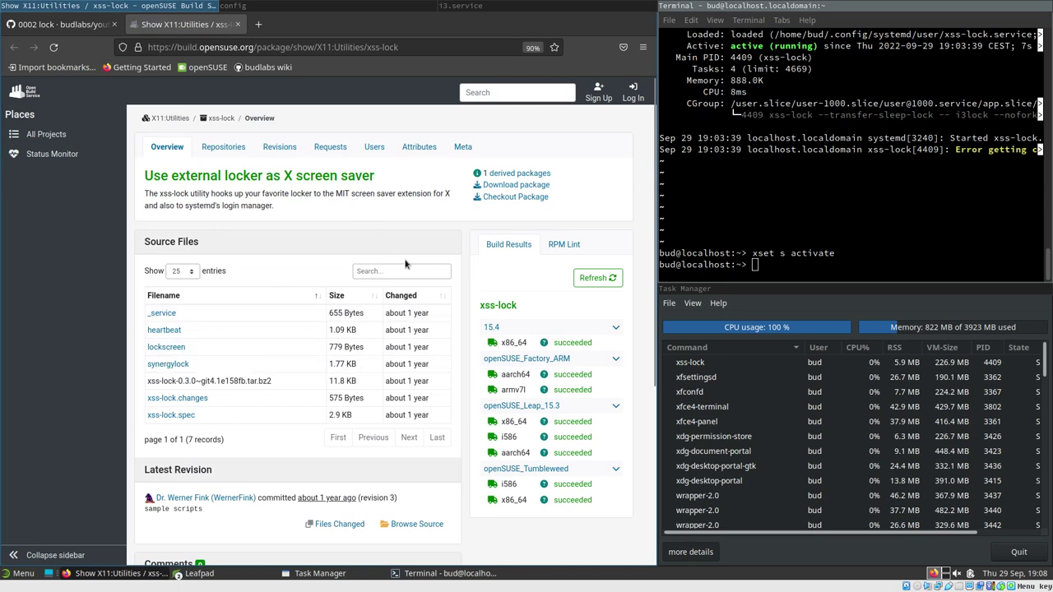
left_click(60, 27)
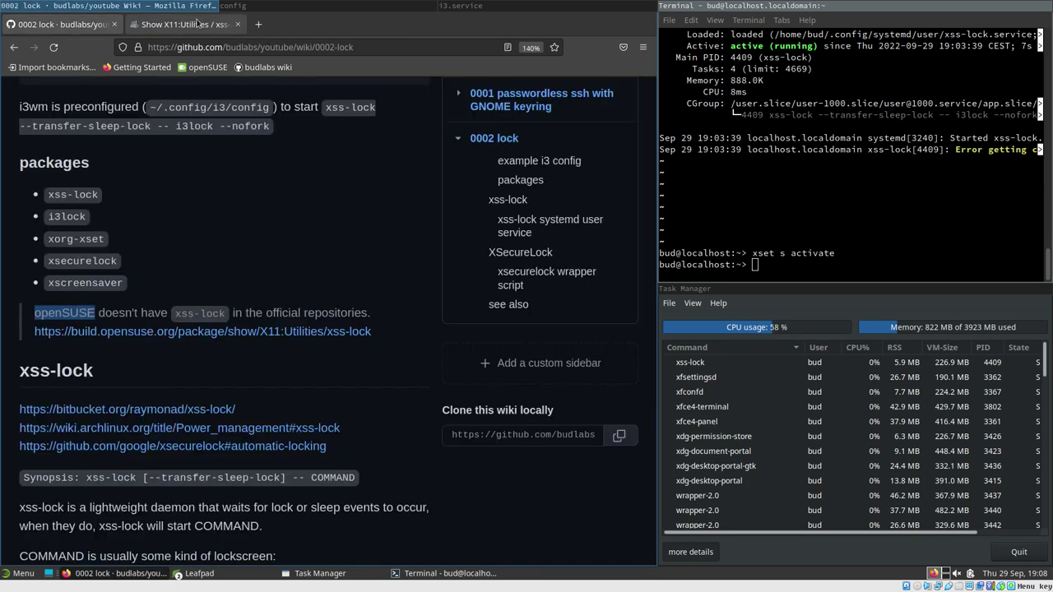
left_click(188, 27)
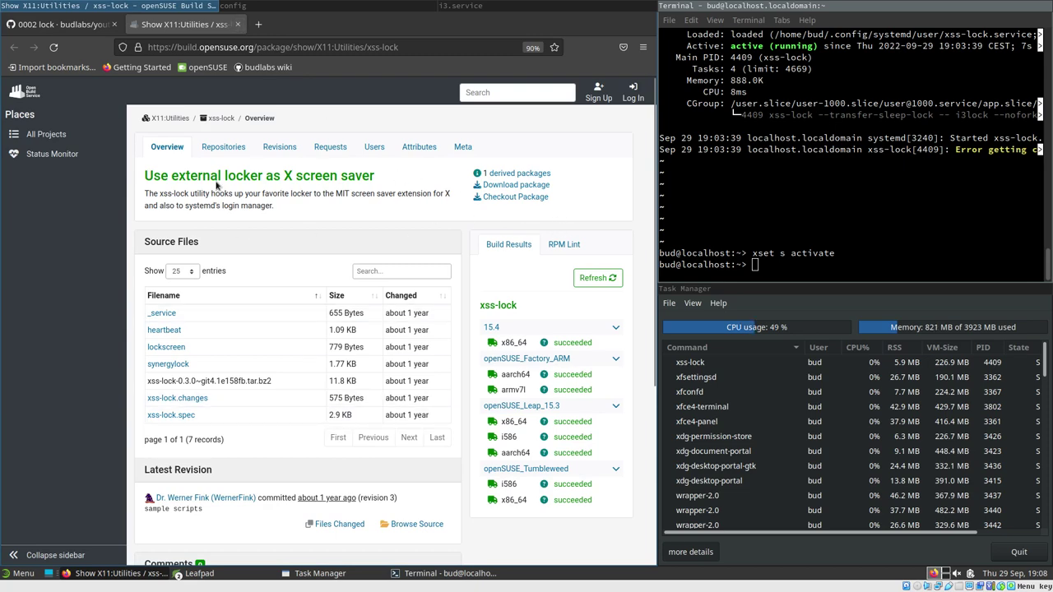
scroll(227, 381, "down", 3)
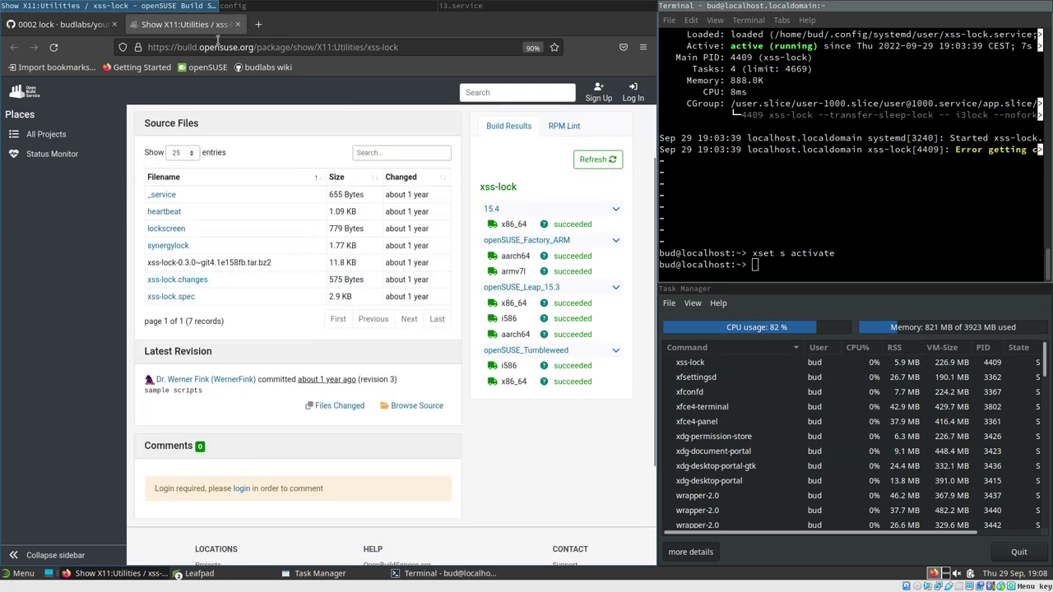
left_click(237, 25)
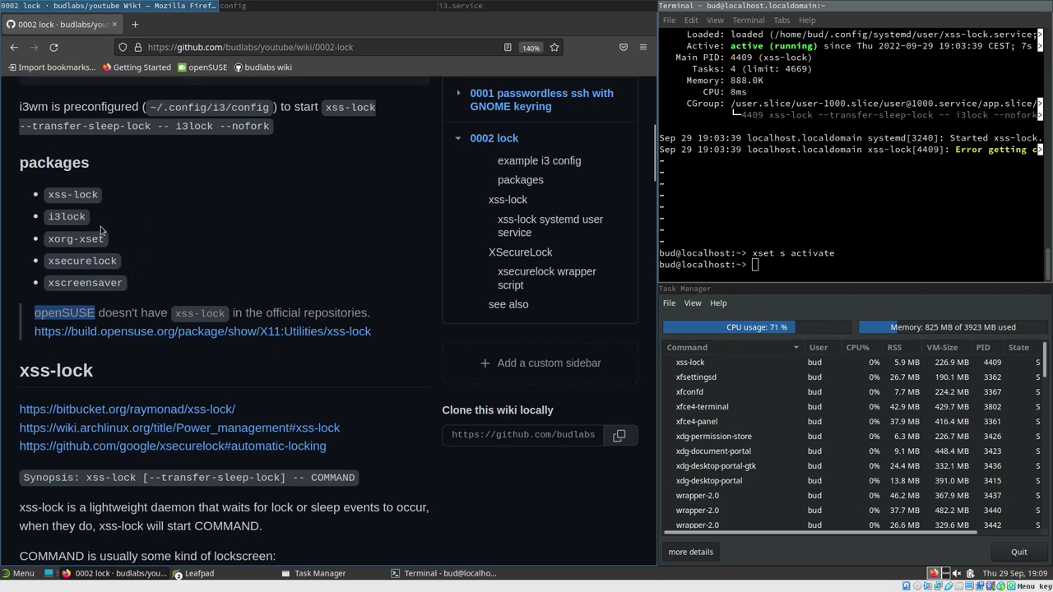
Highlight the xorg-xset, xsecurelock and xscreensaver package names and scroll to the xss-lock section
left_click_drag(48, 240, 109, 241)
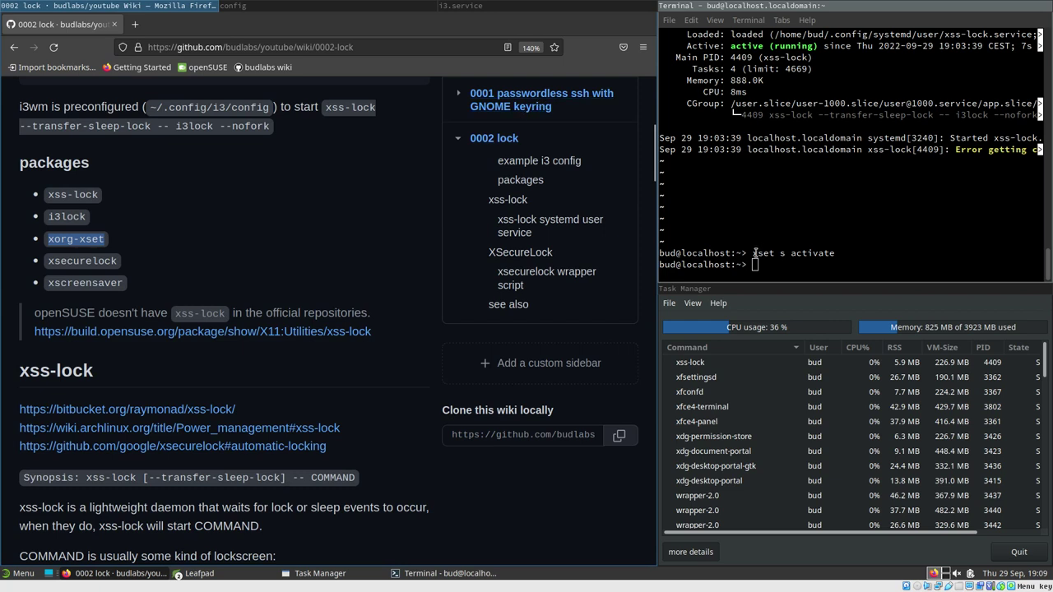
left_click_drag(754, 253, 786, 254)
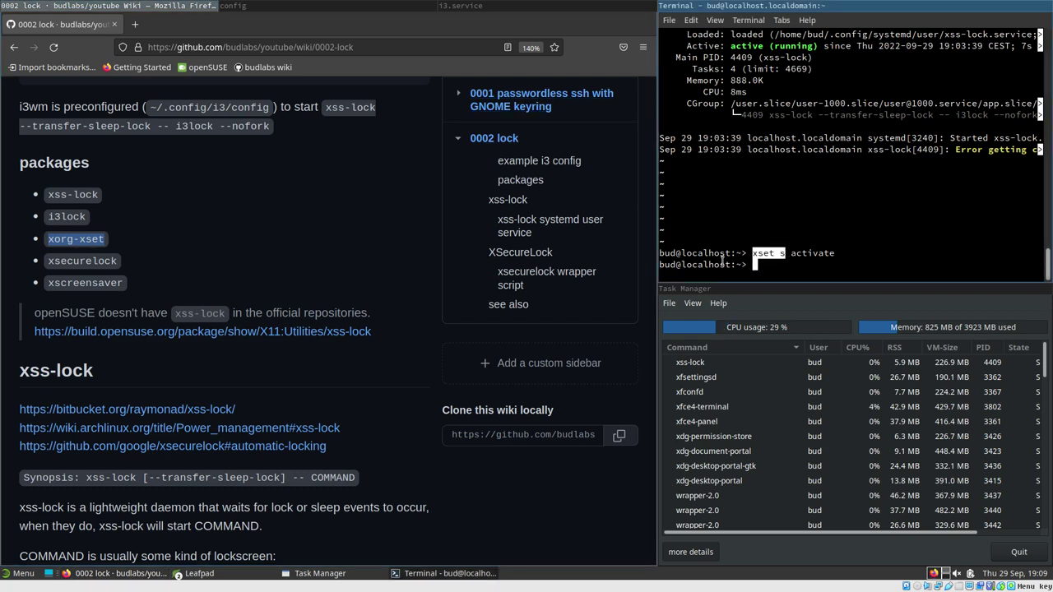
double_click(69, 263)
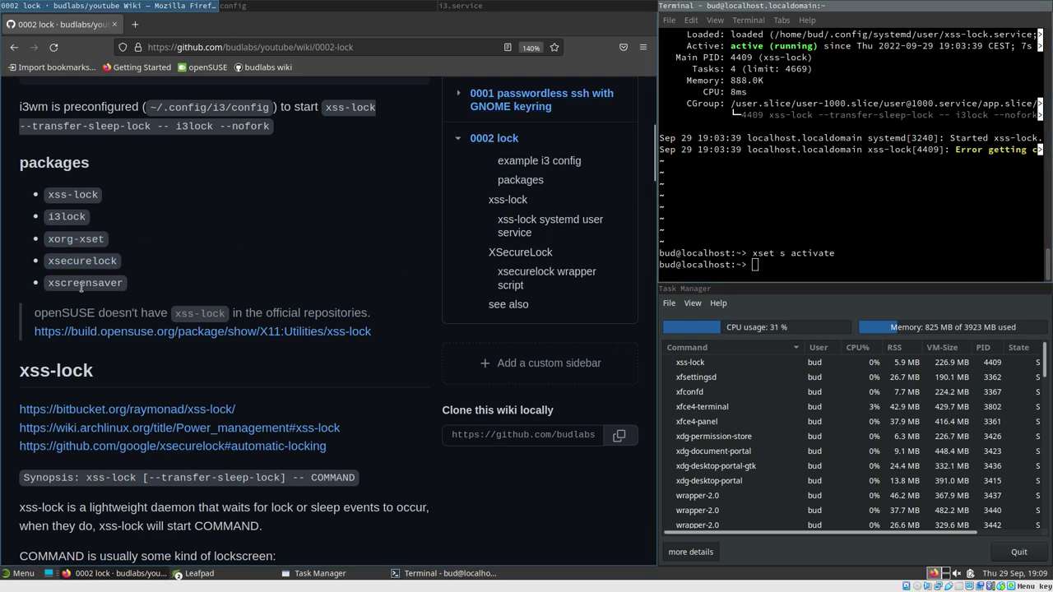
double_click(76, 283)
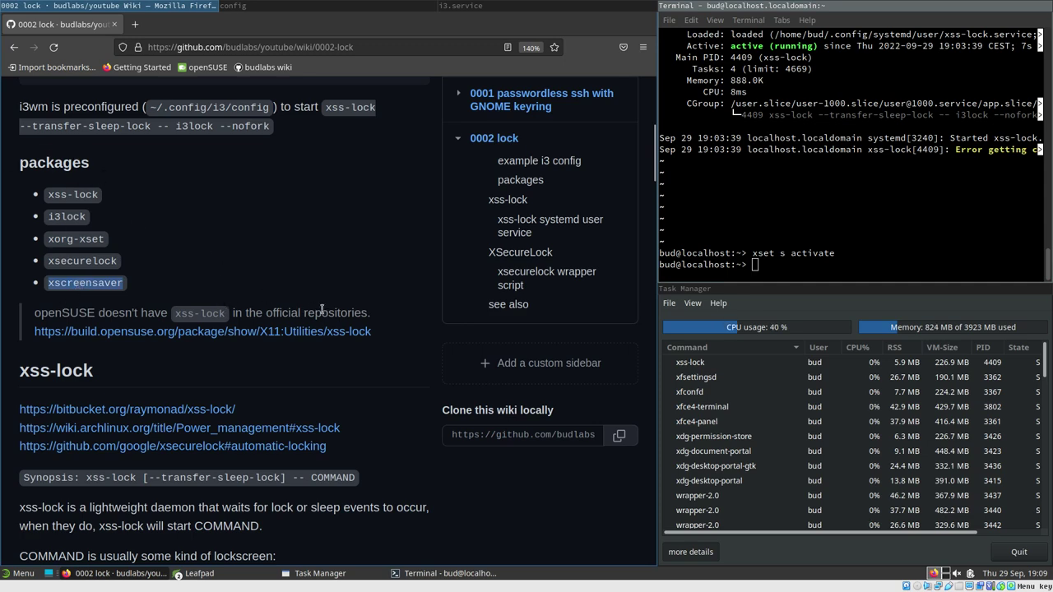
scroll(322, 310, "down", 3)
scroll(305, 300, "down", 2)
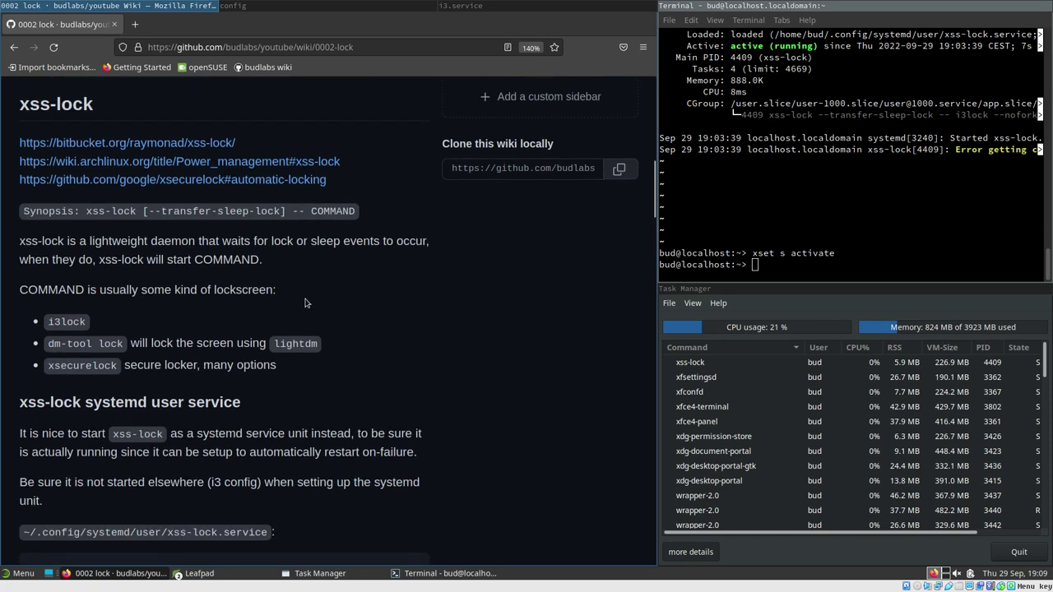
Open the Bitbucket raymonad/xss-lock repository in a new tab, browse into its doc folder, then return to the wiki
middle_click(169, 145)
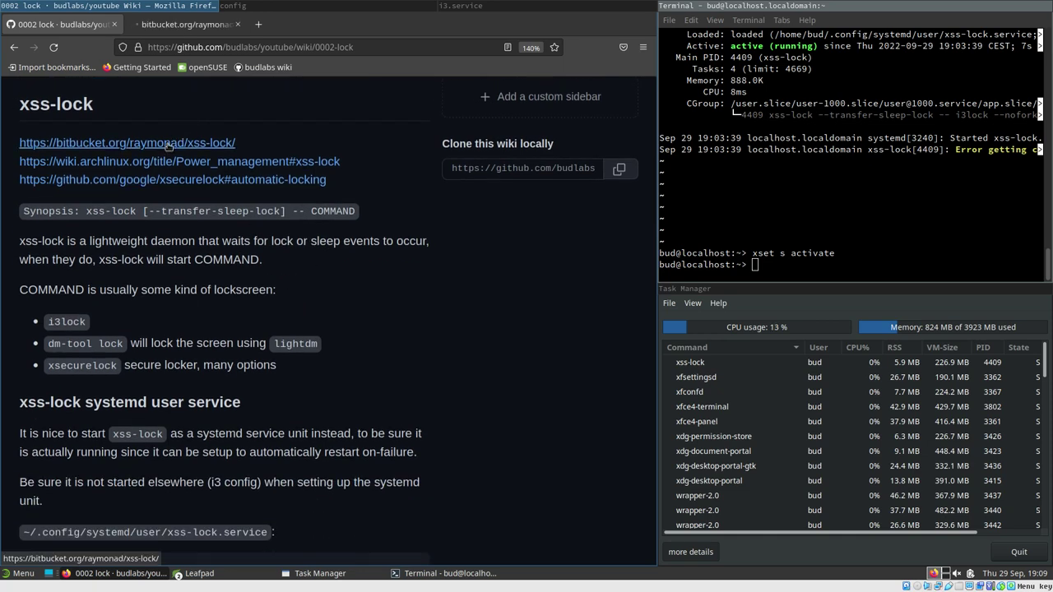
left_click(176, 27)
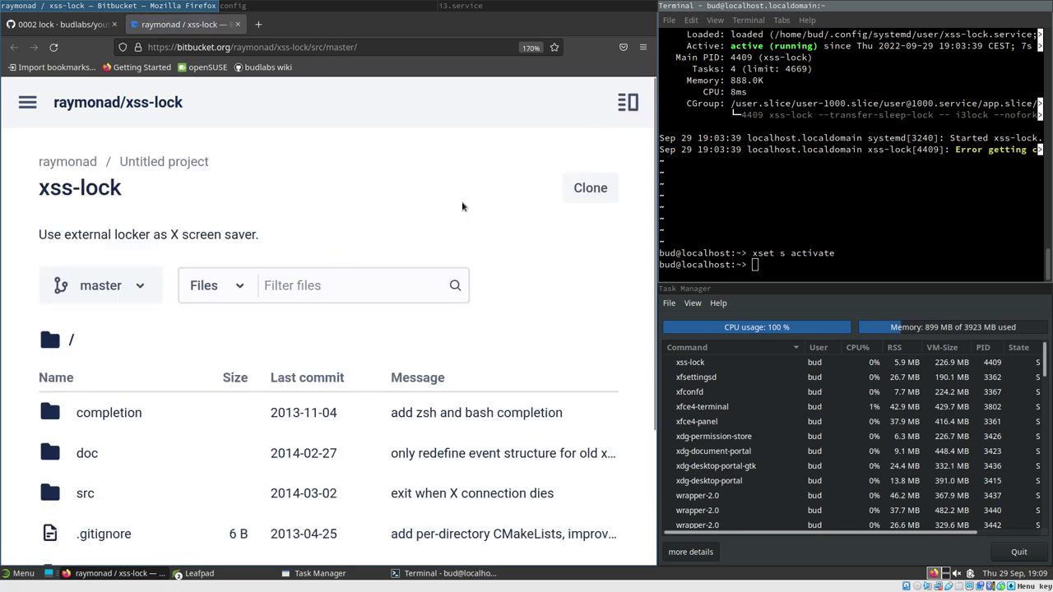
scroll(455, 203, "down", 2)
scroll(455, 202, "down", 1)
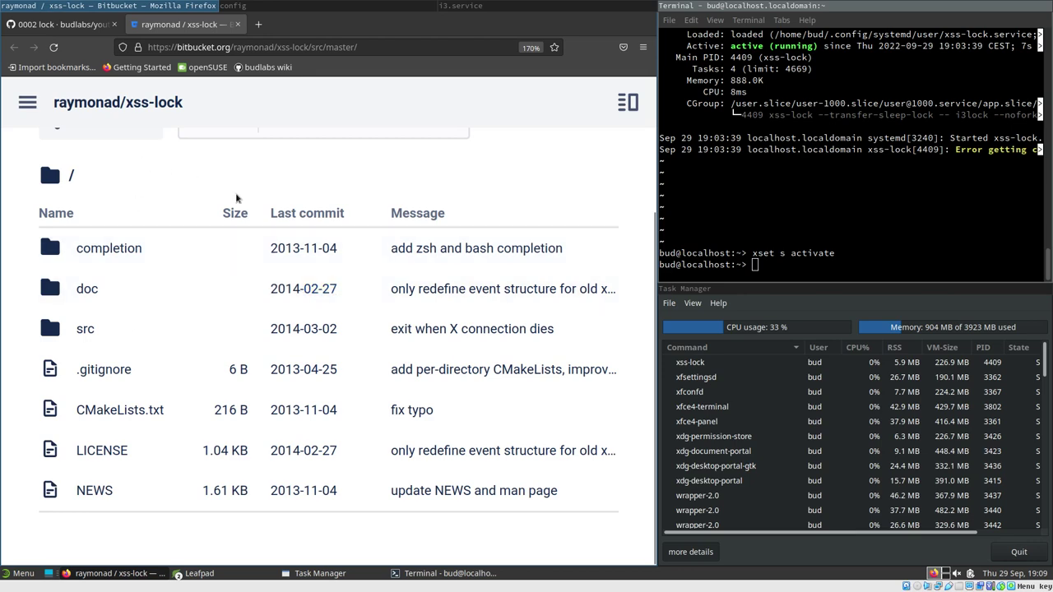
scroll(230, 206, "up", 2)
scroll(404, 237, "down", 2)
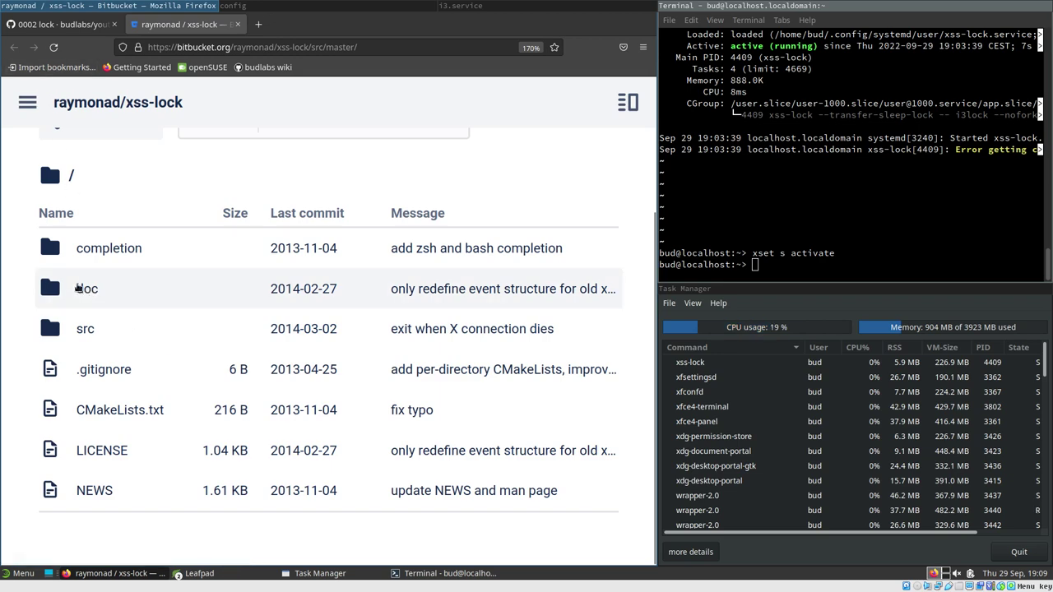
left_click(91, 289)
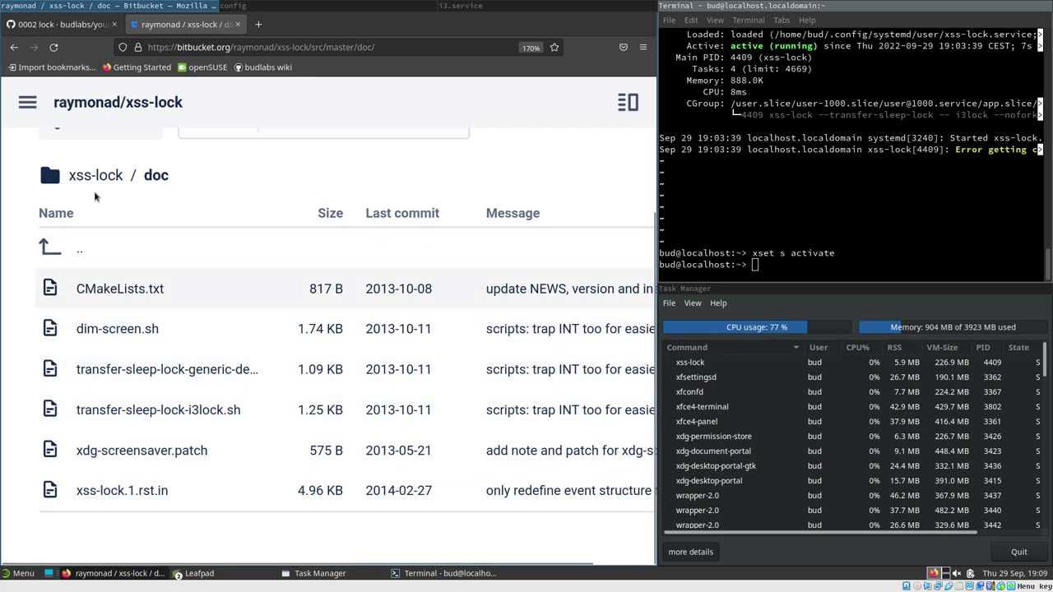
left_click(52, 27)
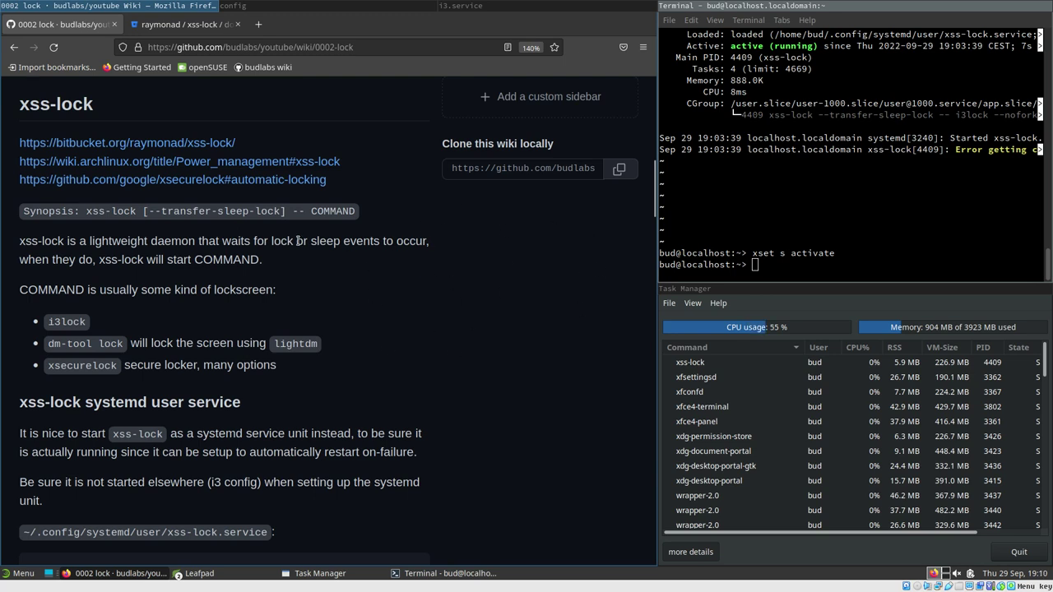
Copy 'dm-tool lock' from the wiki's lockscreen list and paste it at the terminal prompt
left_click_drag(21, 241, 287, 274)
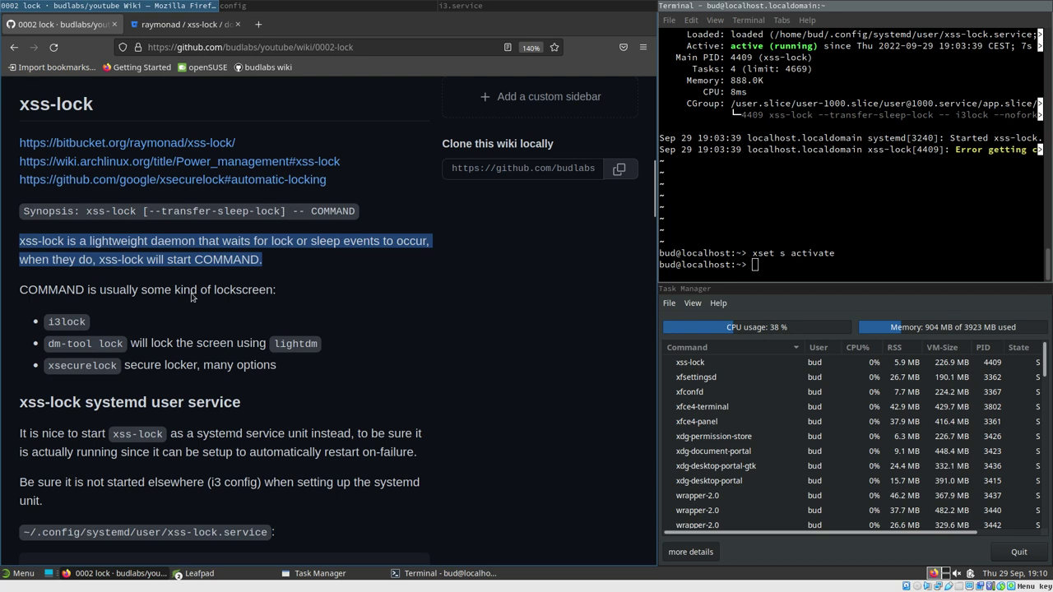
left_click(23, 289)
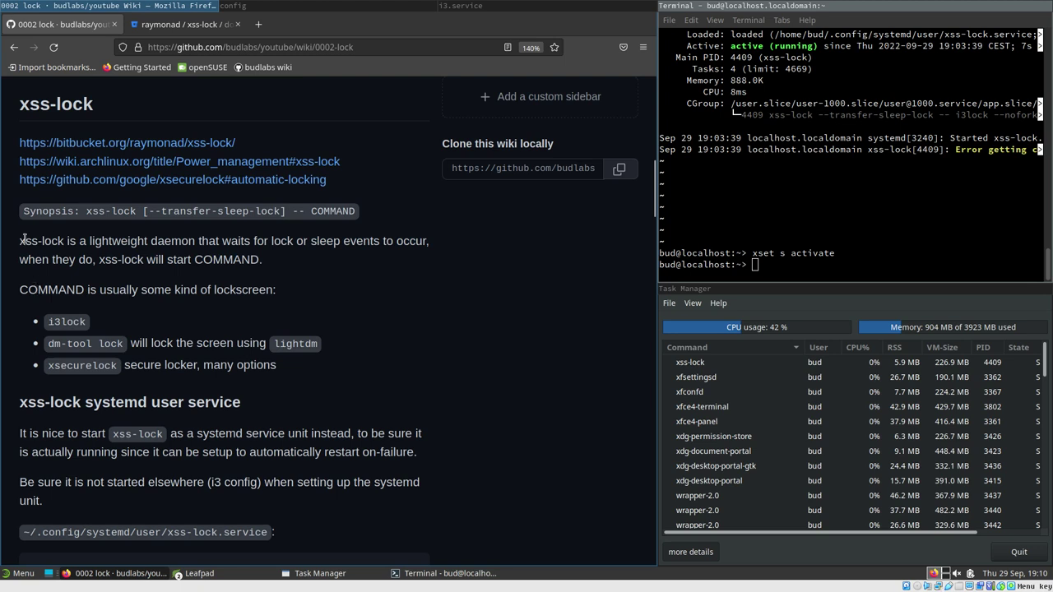
left_click_drag(17, 244, 444, 251)
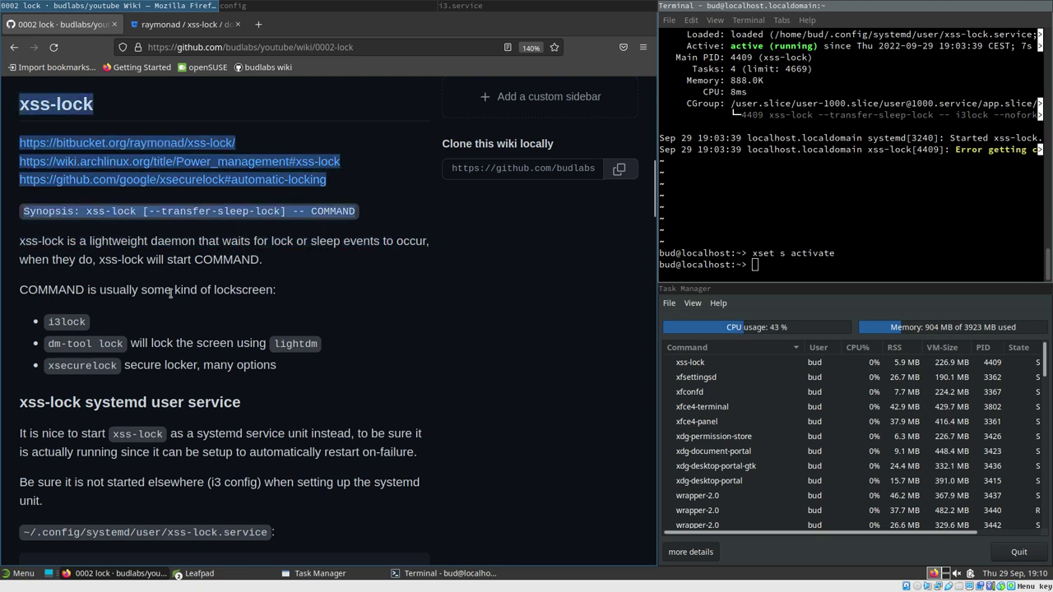
double_click(61, 328)
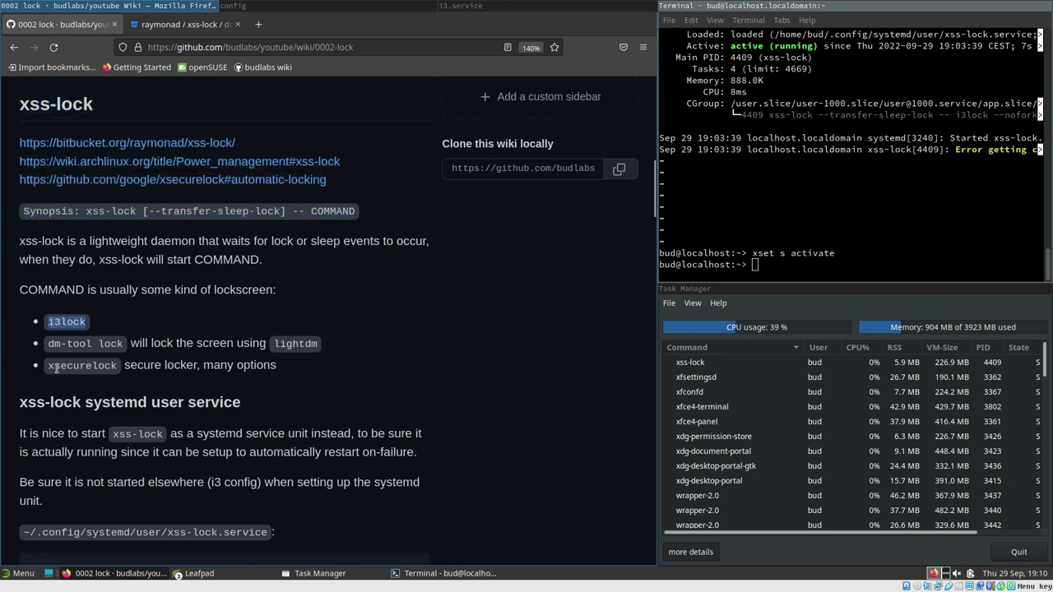
left_click_drag(50, 344, 119, 348)
key("super+c")
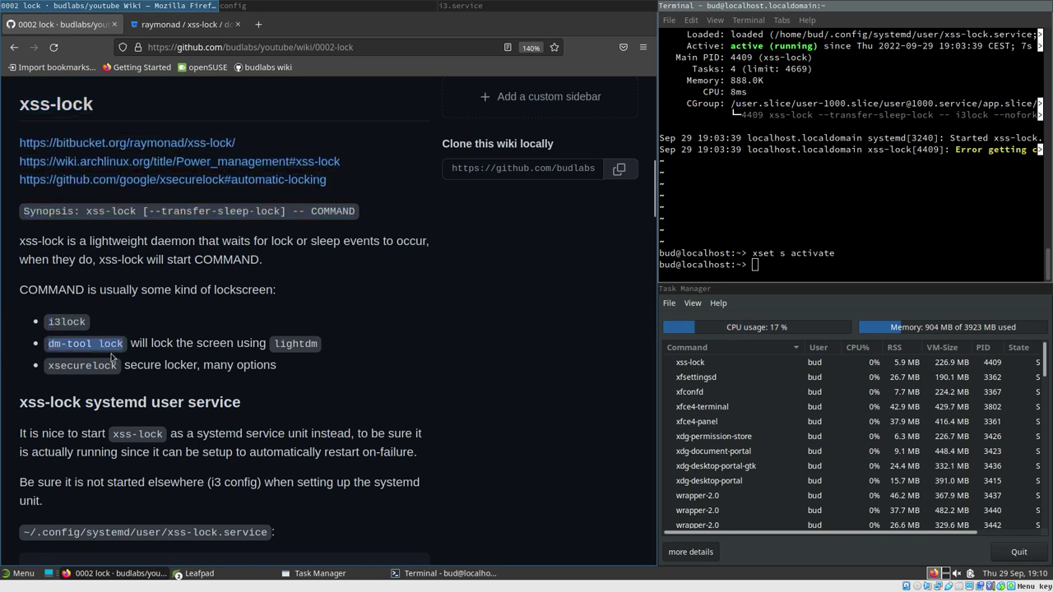
left_click(771, 263)
middle_click(771, 263)
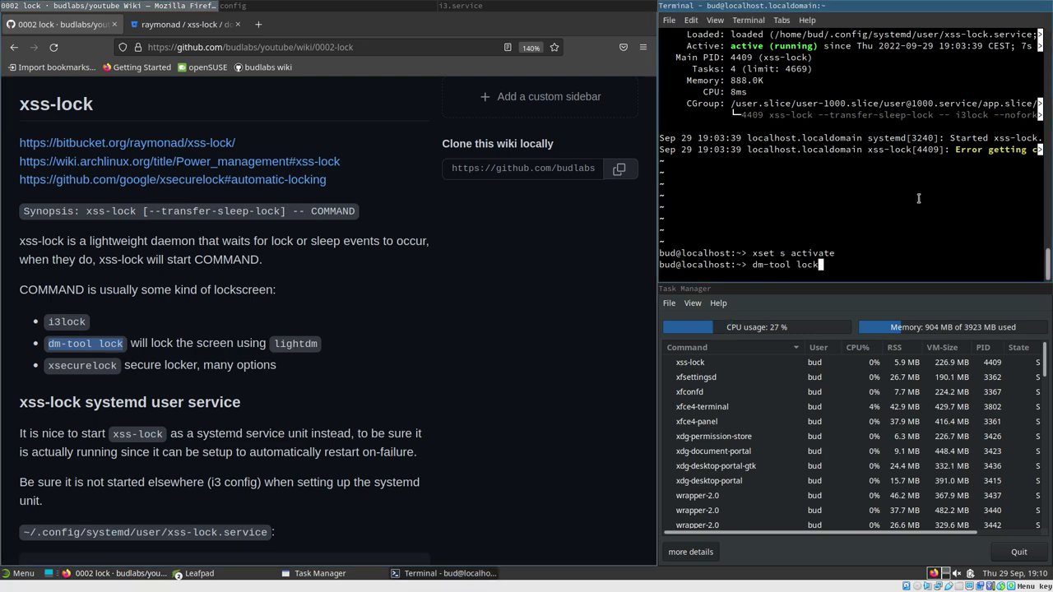
Lock the session with dm-tool lock, then unlock it by entering the account password
key("Return")
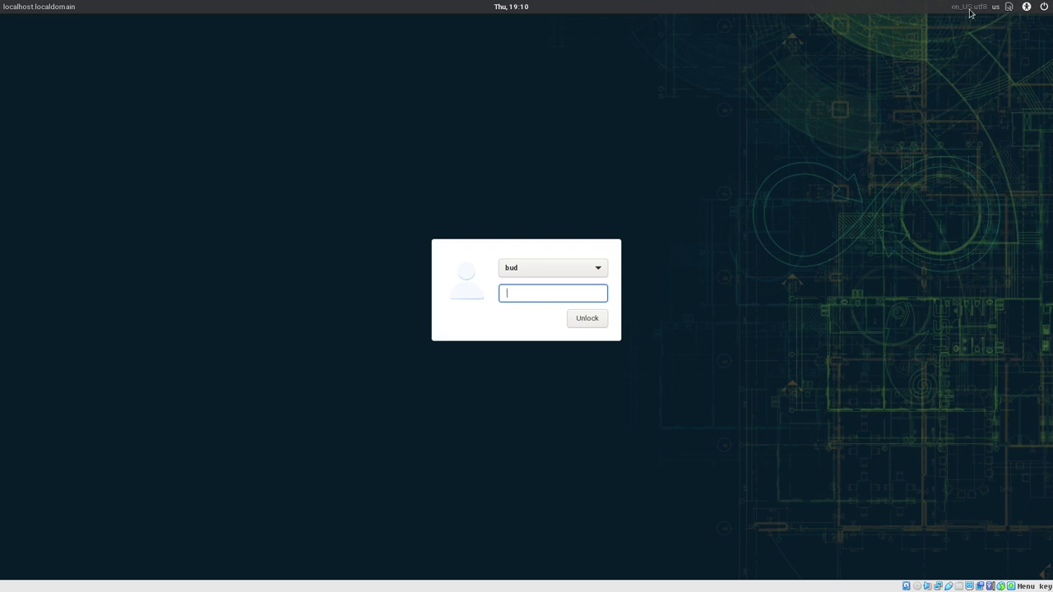
left_click(1044, 6)
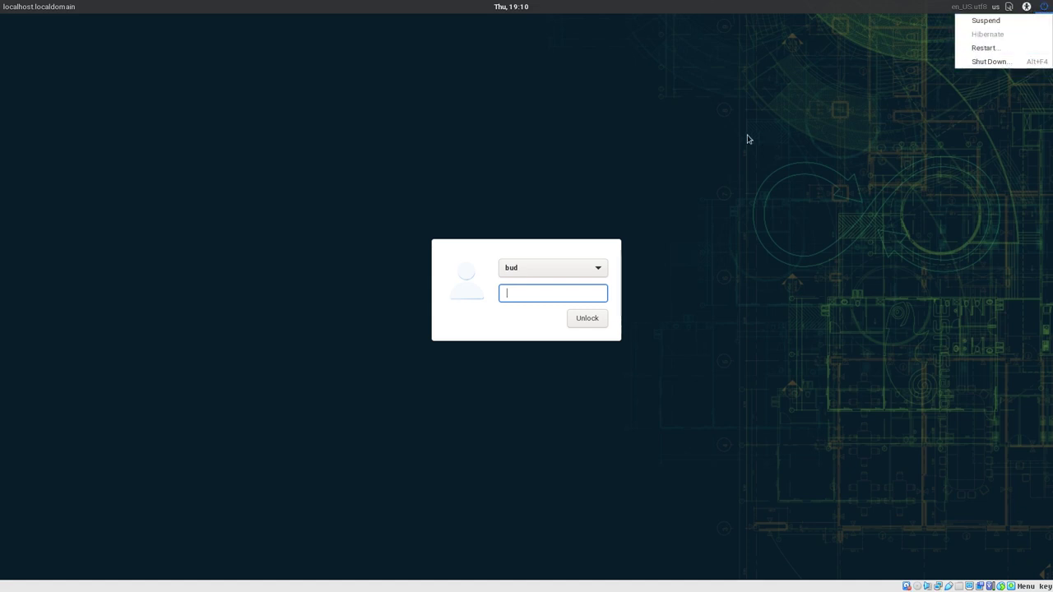
left_click(688, 153)
left_click(603, 268)
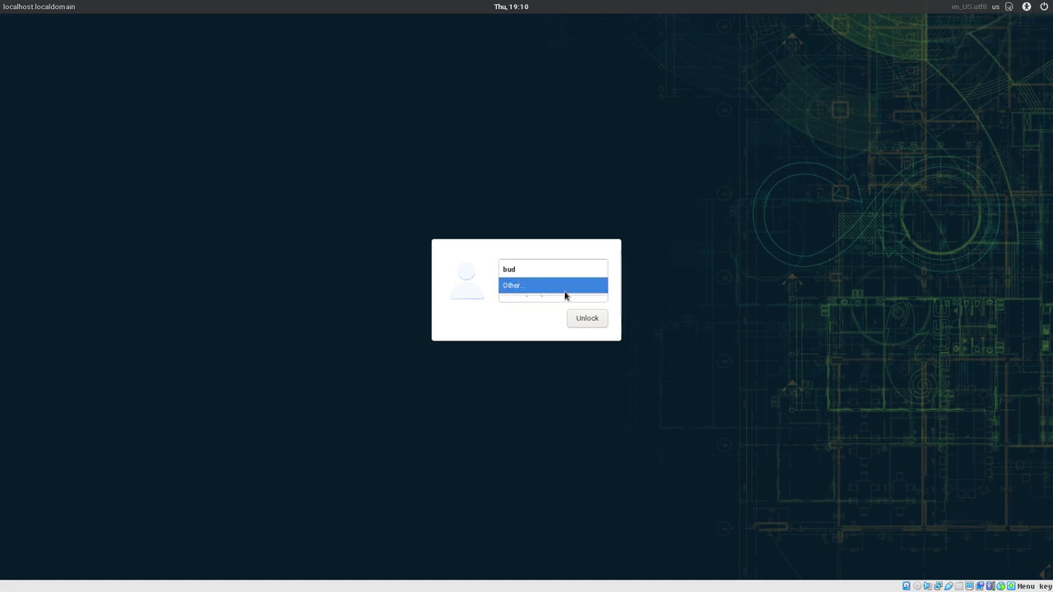
left_click(563, 273)
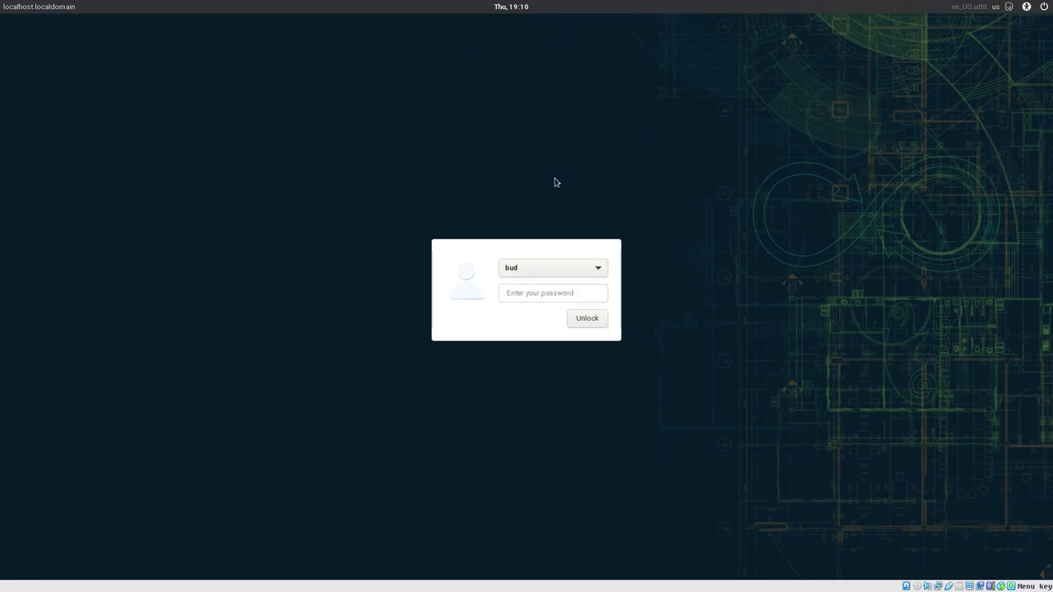
left_click(524, 290)
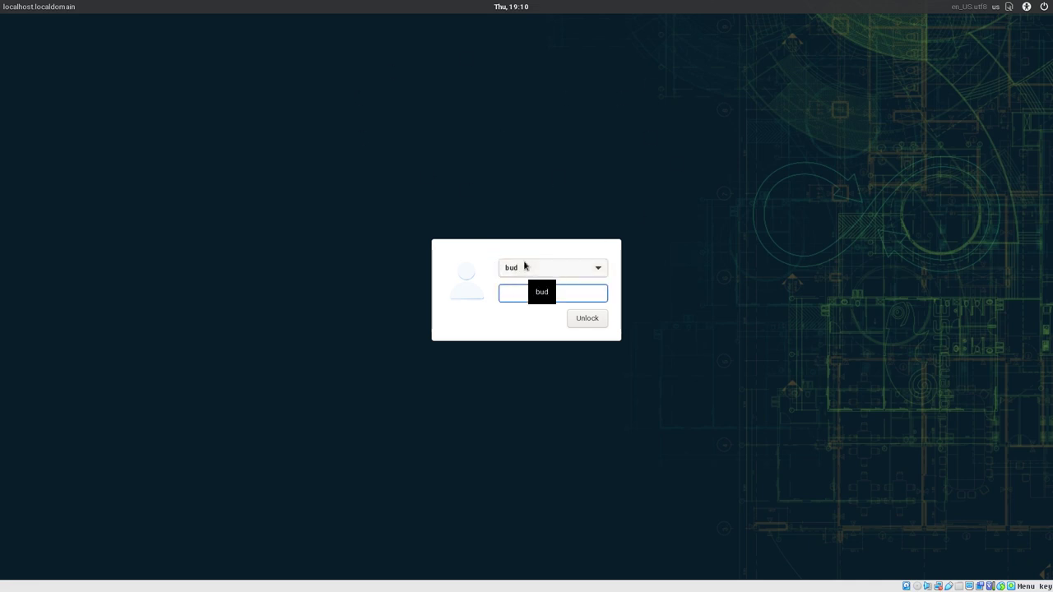
type("••")
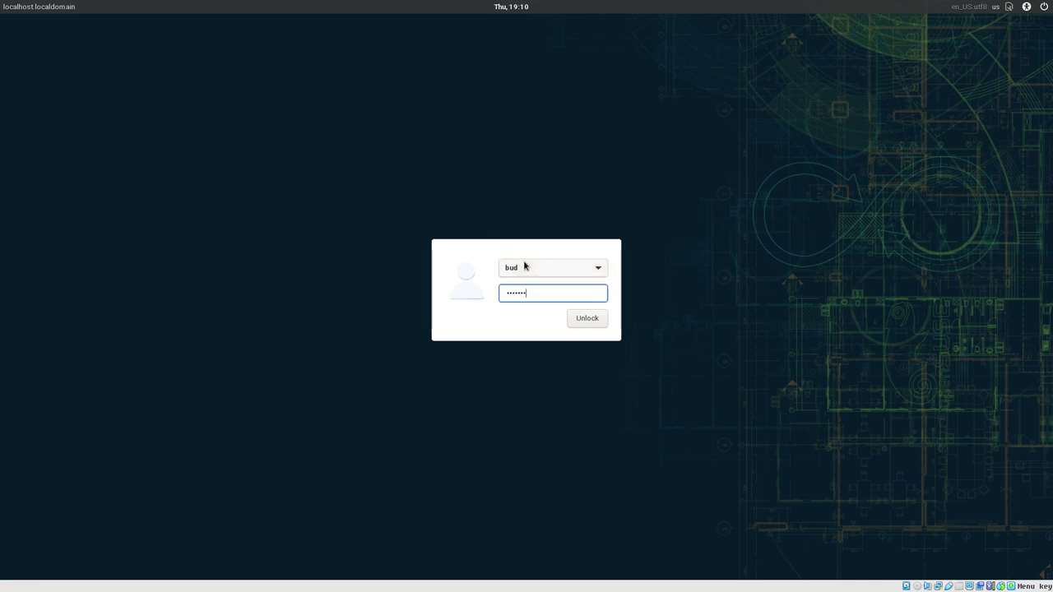
type("••••••")
key("Return")
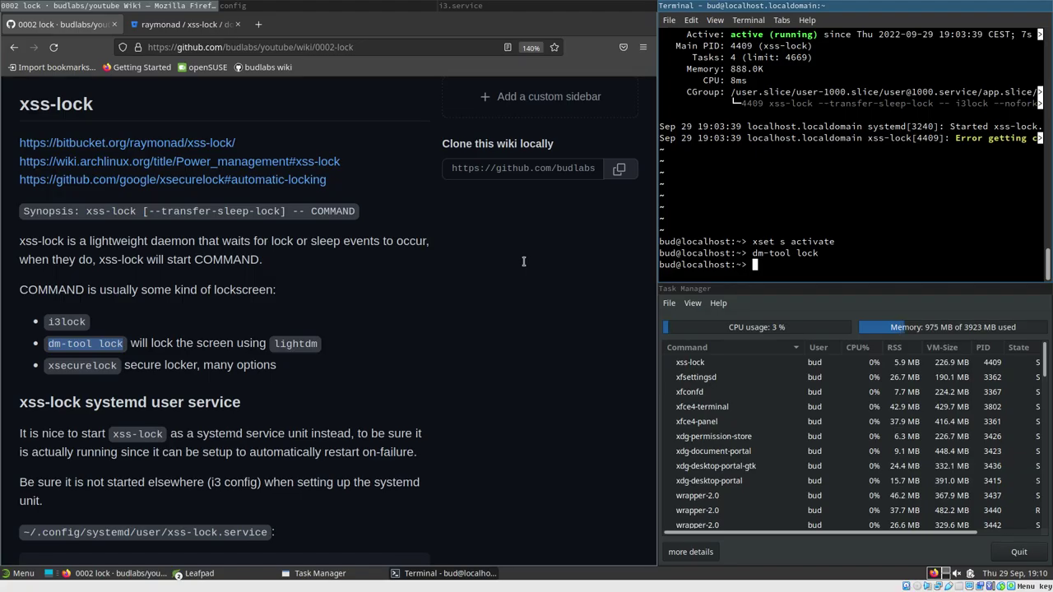
Rerun dm-tool lock from history and unlock again with the password
key("Up")
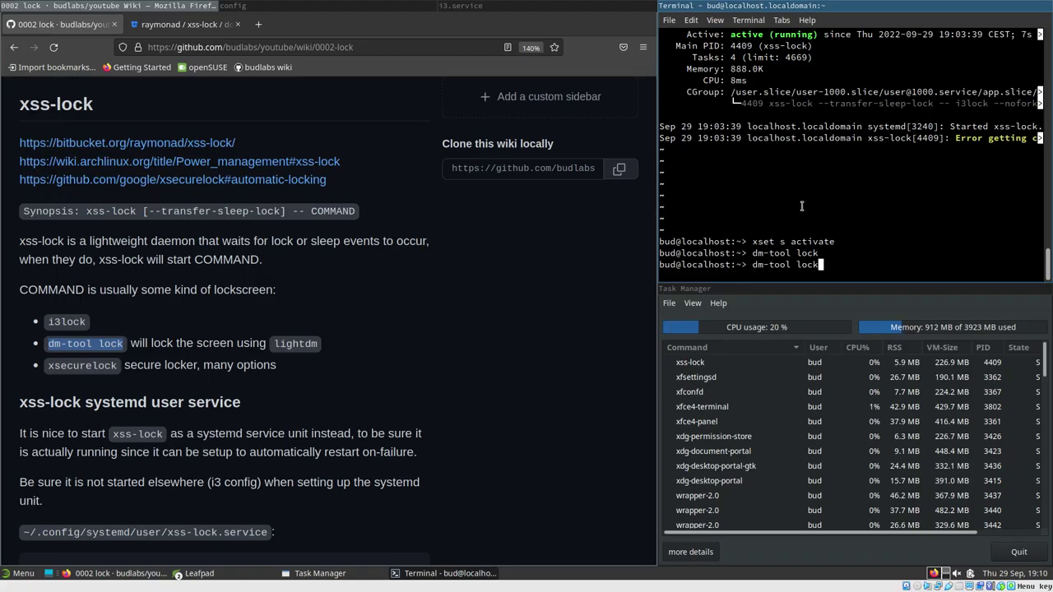
key("Return")
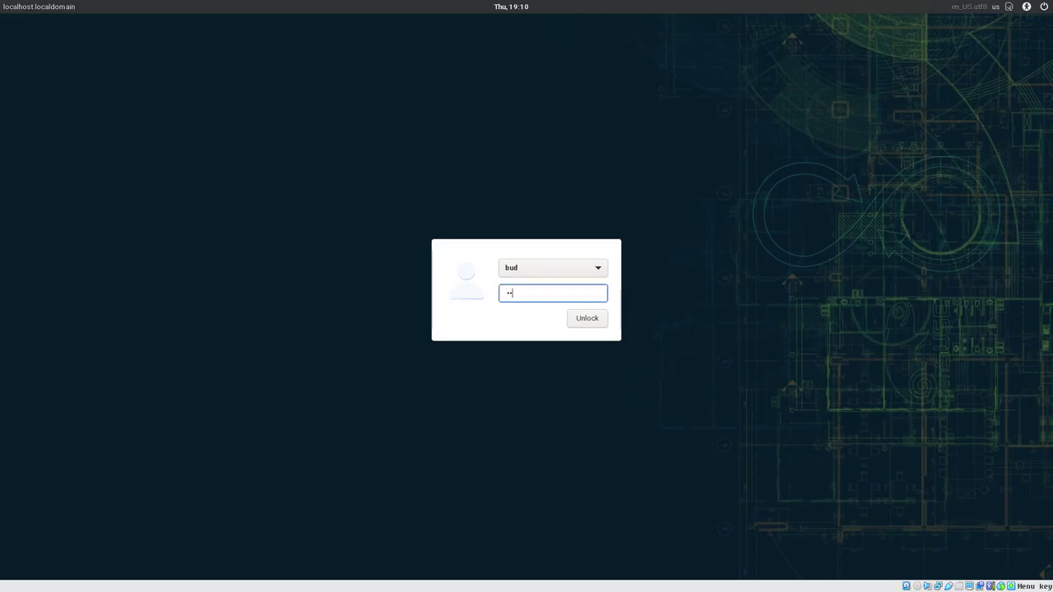
key("Return")
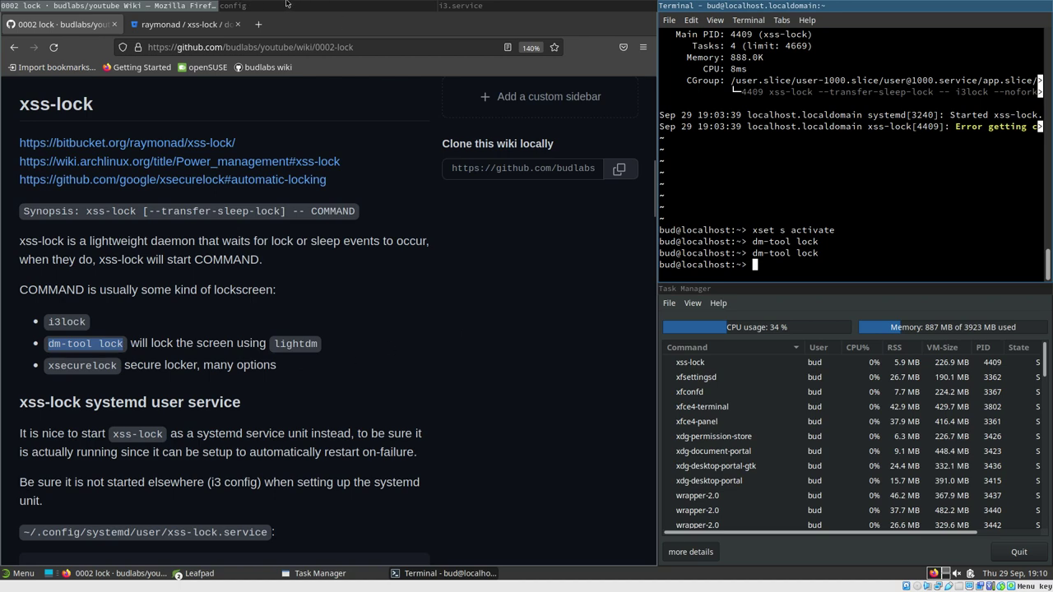
Open xss-lock.service in Leafpad
left_click(532, 4)
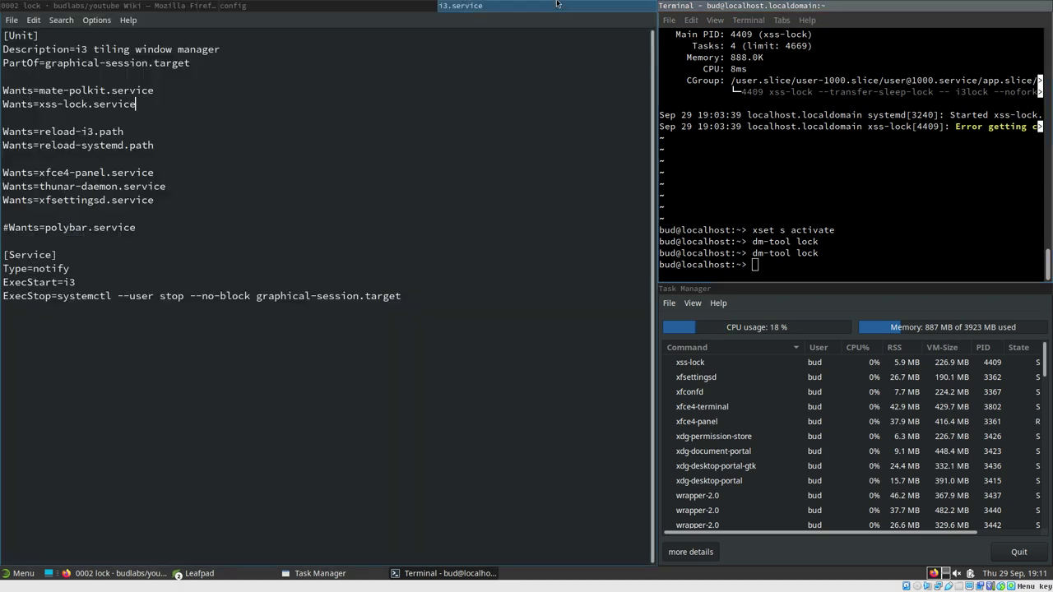
left_click(11, 20)
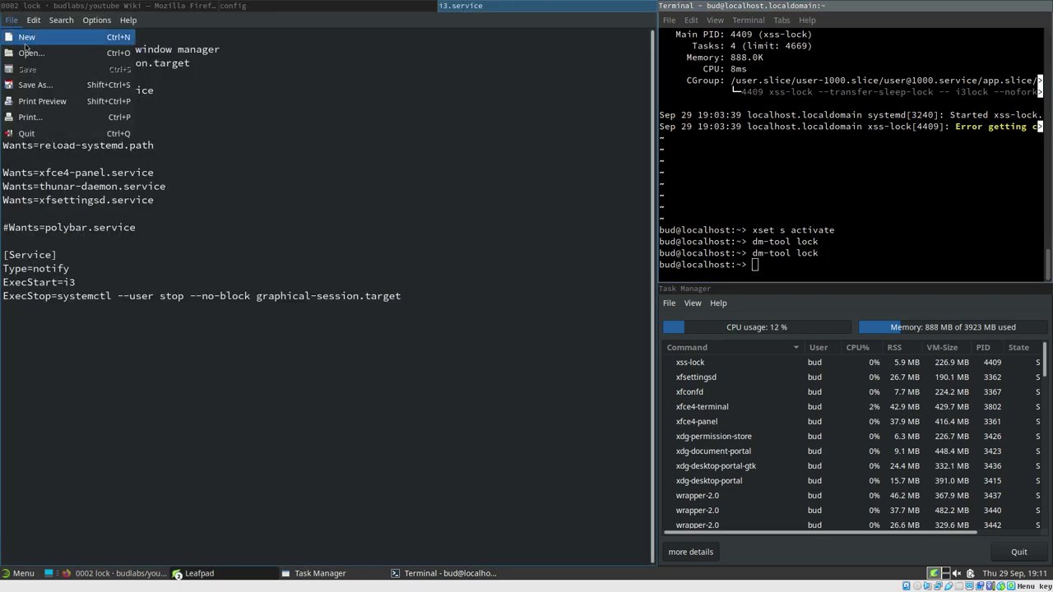
left_click(30, 54)
double_click(250, 379)
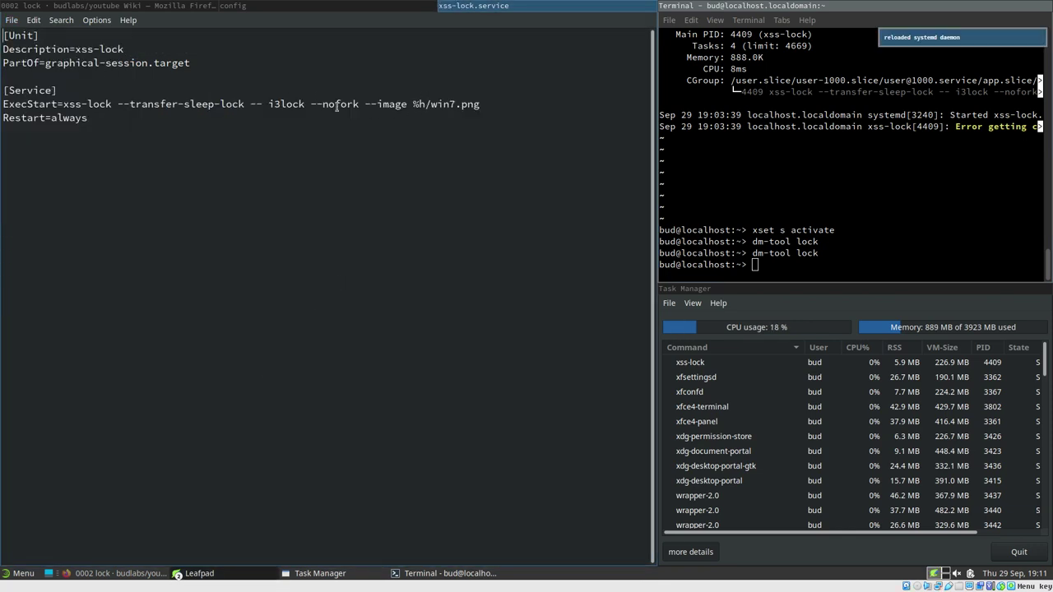
Comment out the i3lock ExecStart line, add a copy running dm-tool lock, and save
left_click_drag(3, 104, 34, 111)
type("#")
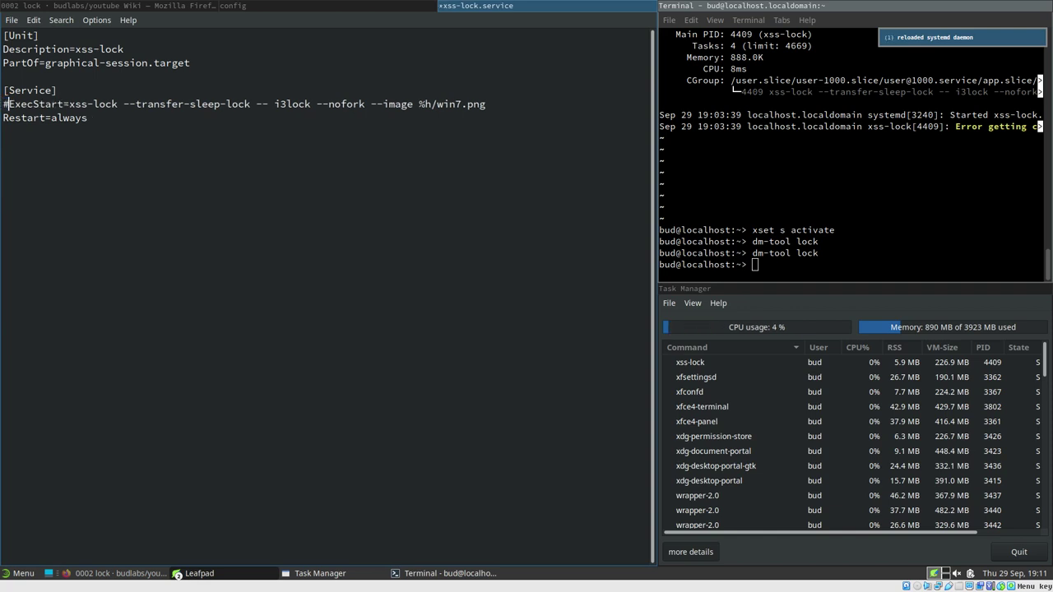
left_click(492, 103, "shift")
key("ctrl+c")
left_click(492, 104)
key("Return")
key("ctrl+v")
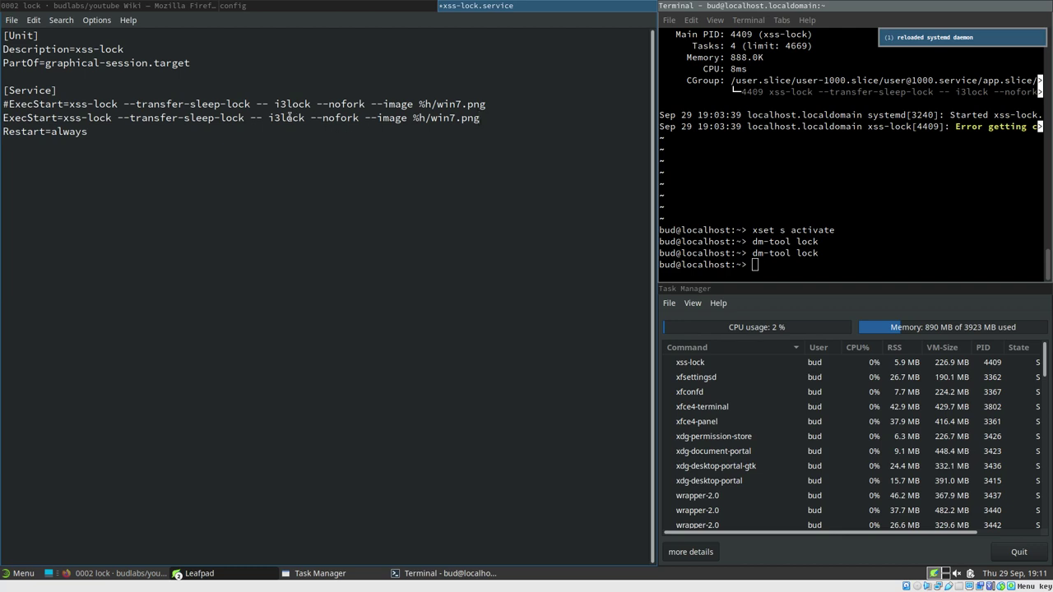
left_click_drag(267, 118, 503, 117)
key("BackSpace")
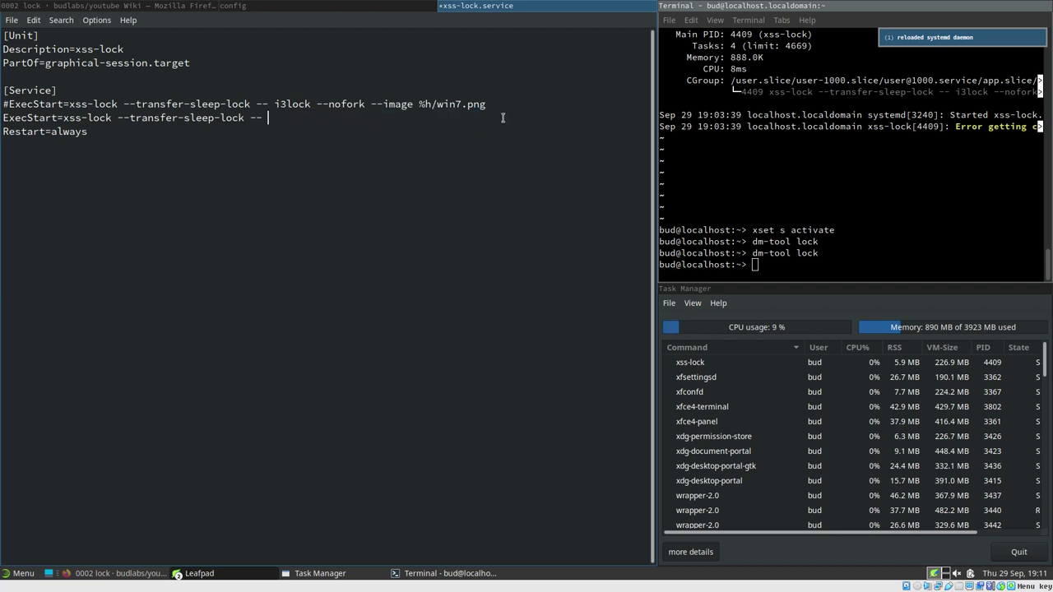
type("dm-tool")
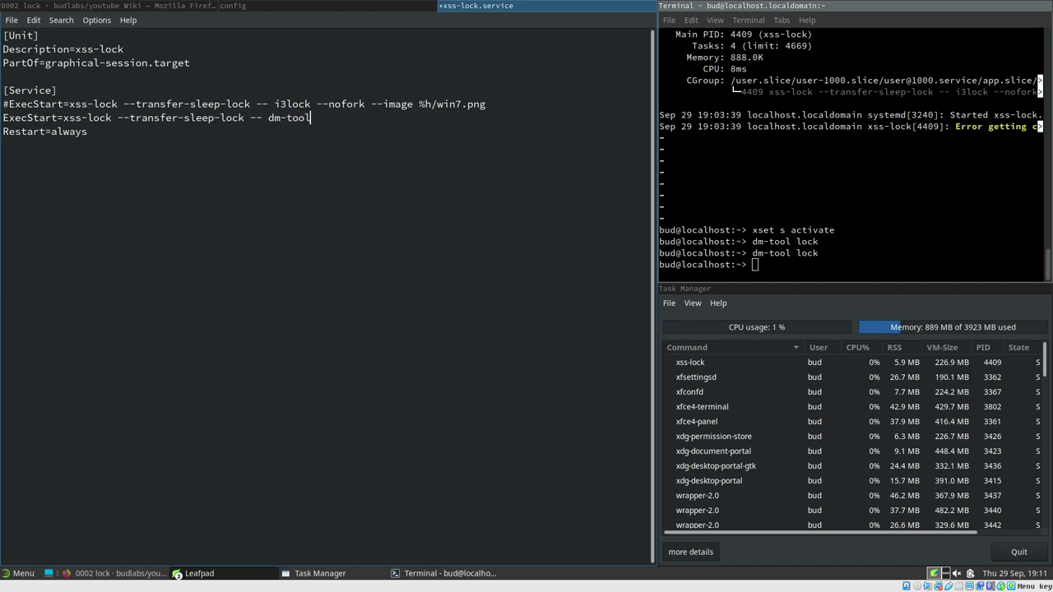
type(" lock")
key("ctrl+s")
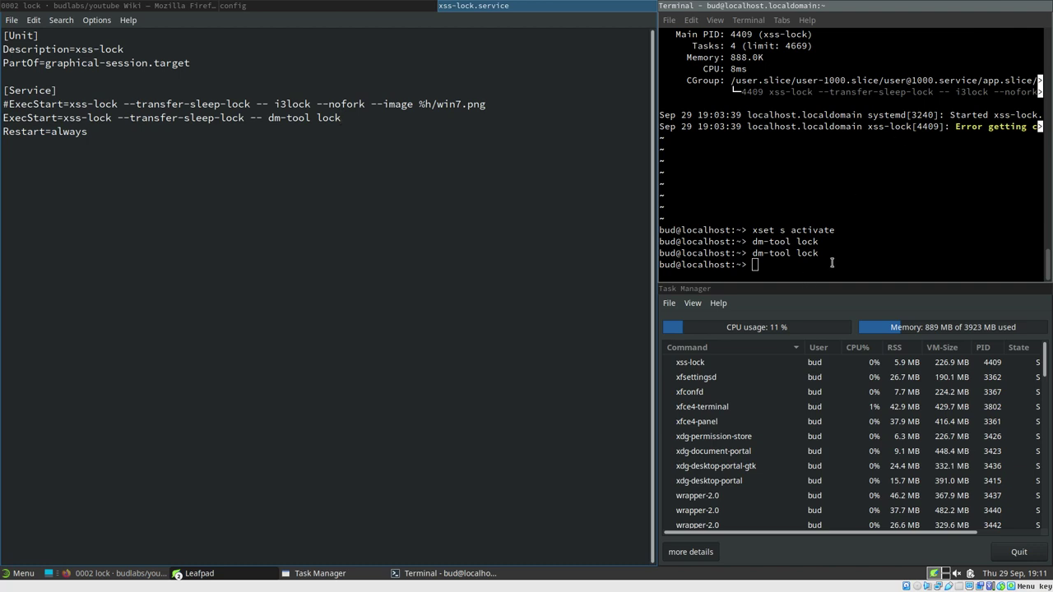
Run systemctl --user restart xss-lock.service in the terminal
left_click(840, 236)
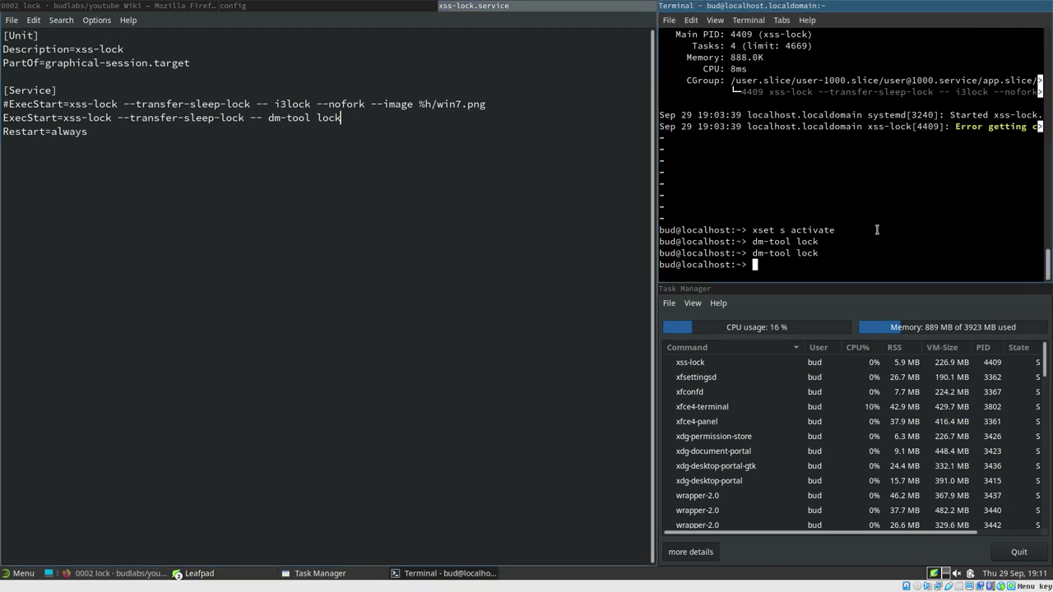
type("systemctl --u")
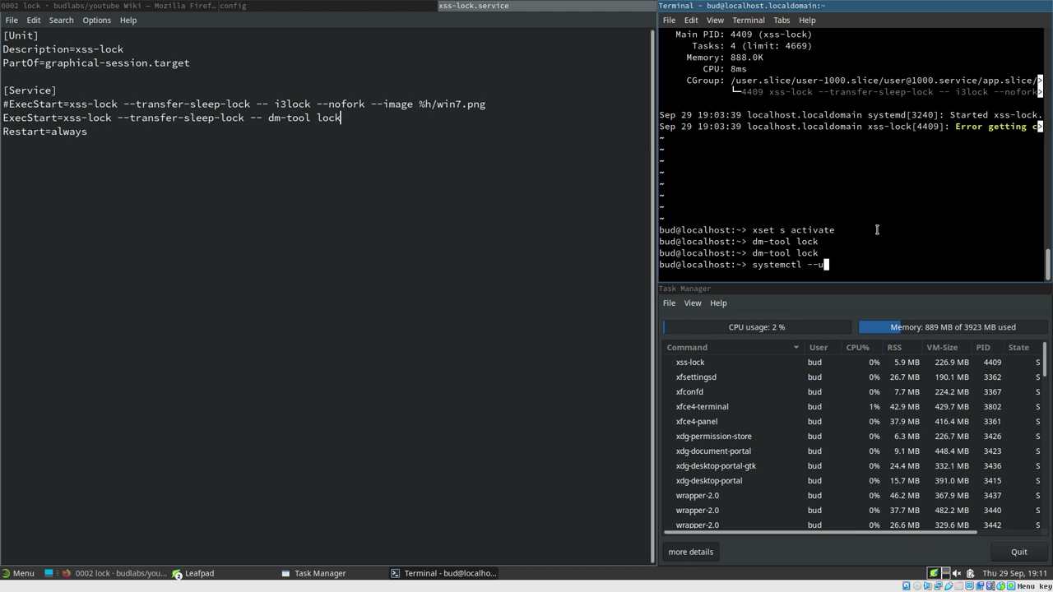
type("ser restart xss-lock.service")
key("Return")
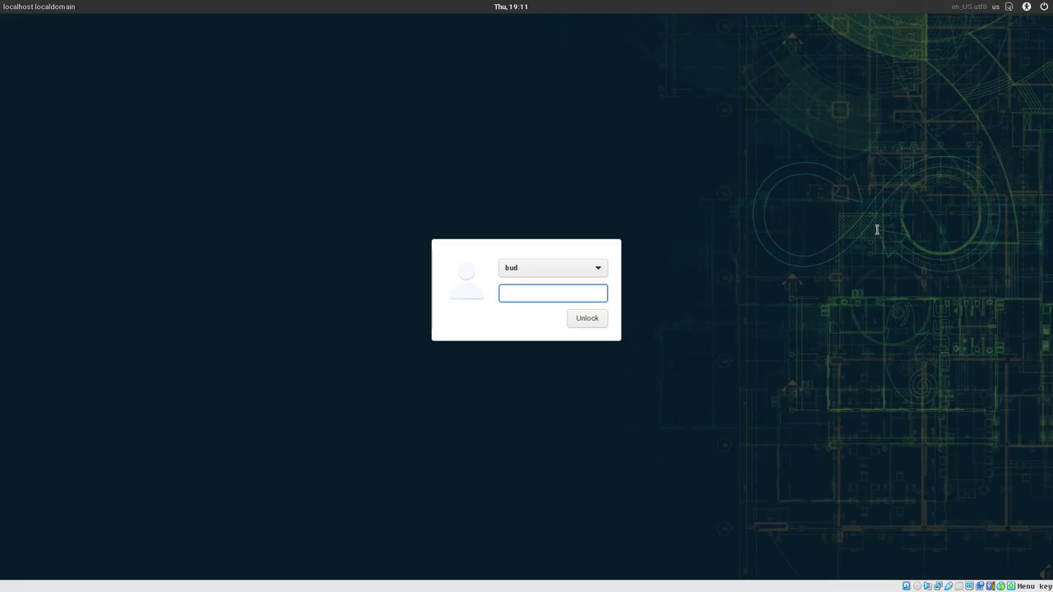
type("••••••••")
key("Return")
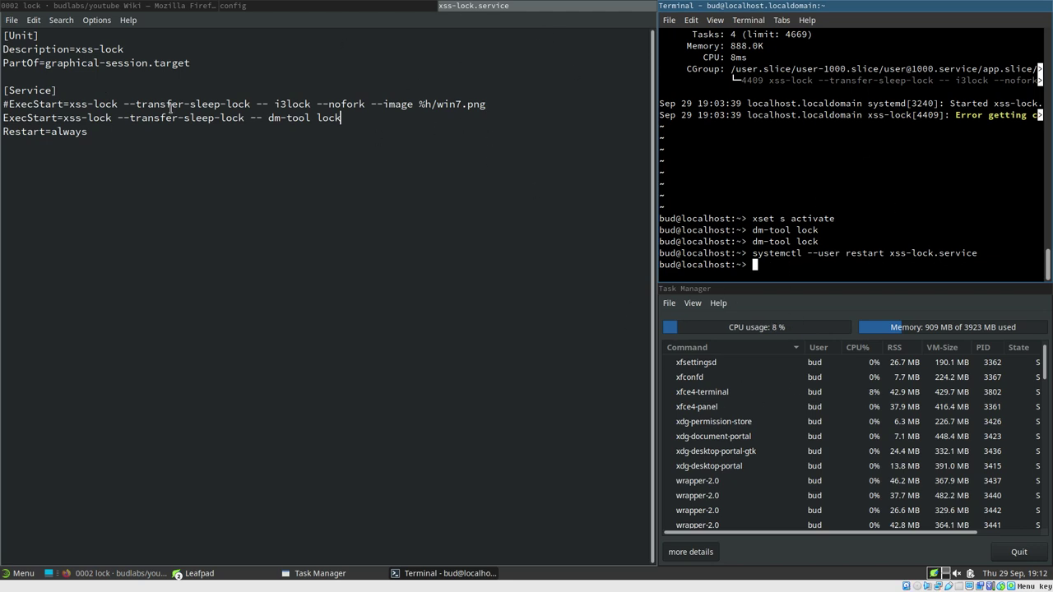
Change the ExecStart command from dm-tool lock to new-lock and save the service file
left_click(345, 119)
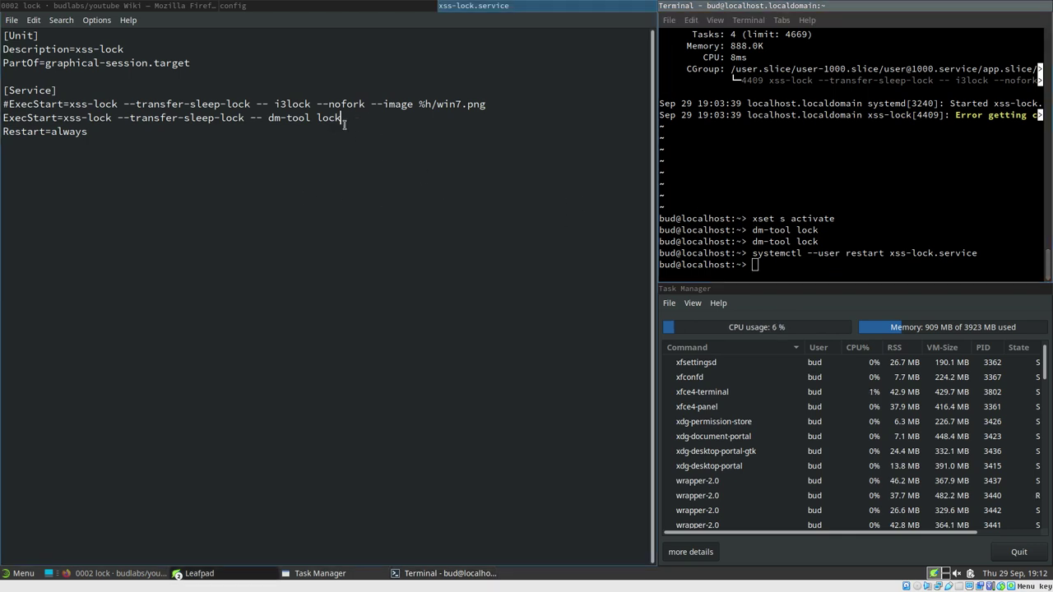
left_click_drag(268, 119, 366, 122)
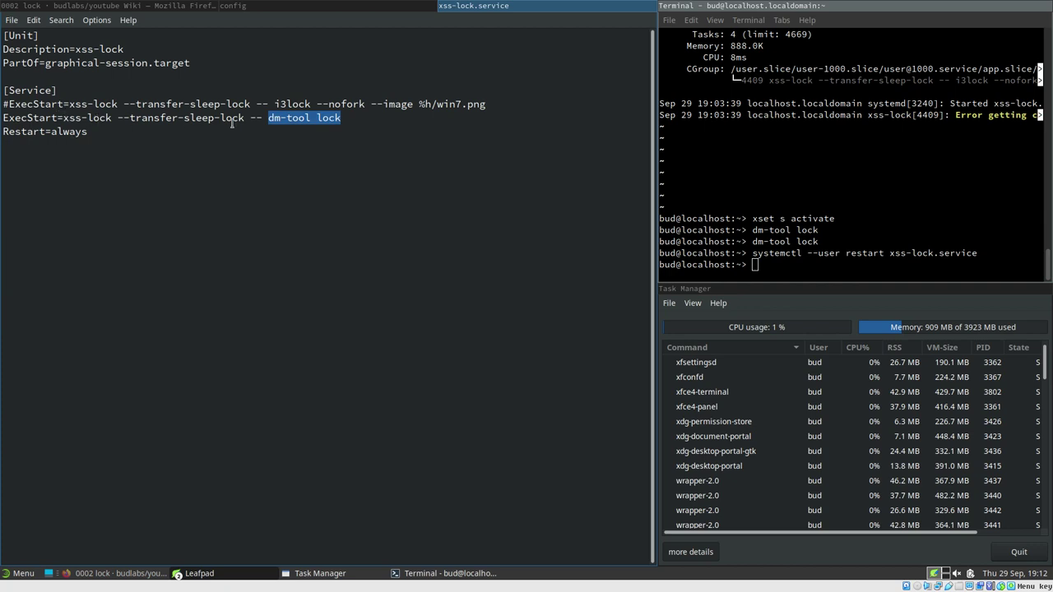
key("Right")
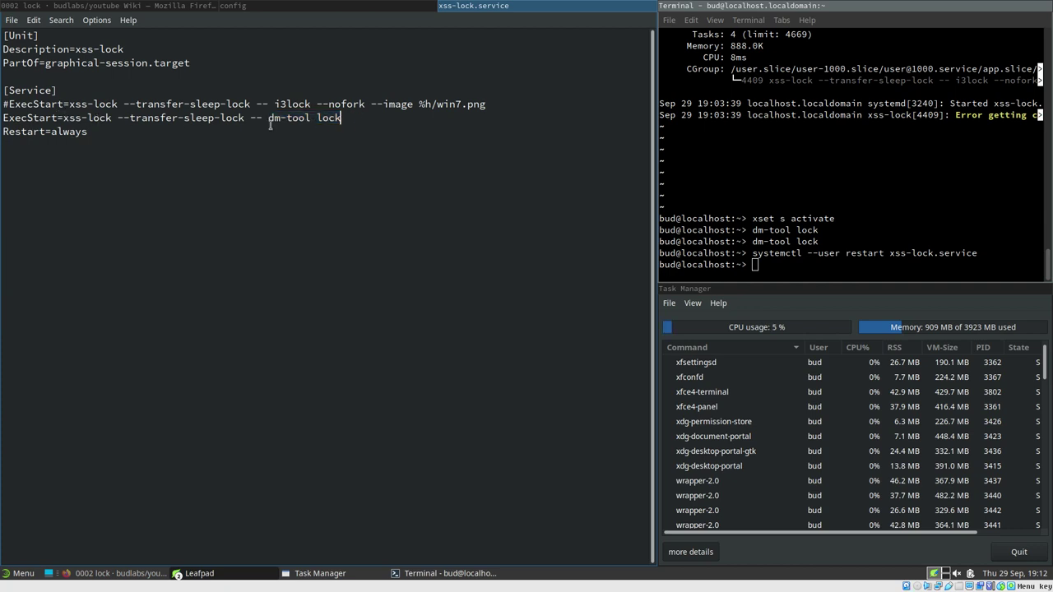
left_click_drag(270, 123, 342, 123)
type("desk")
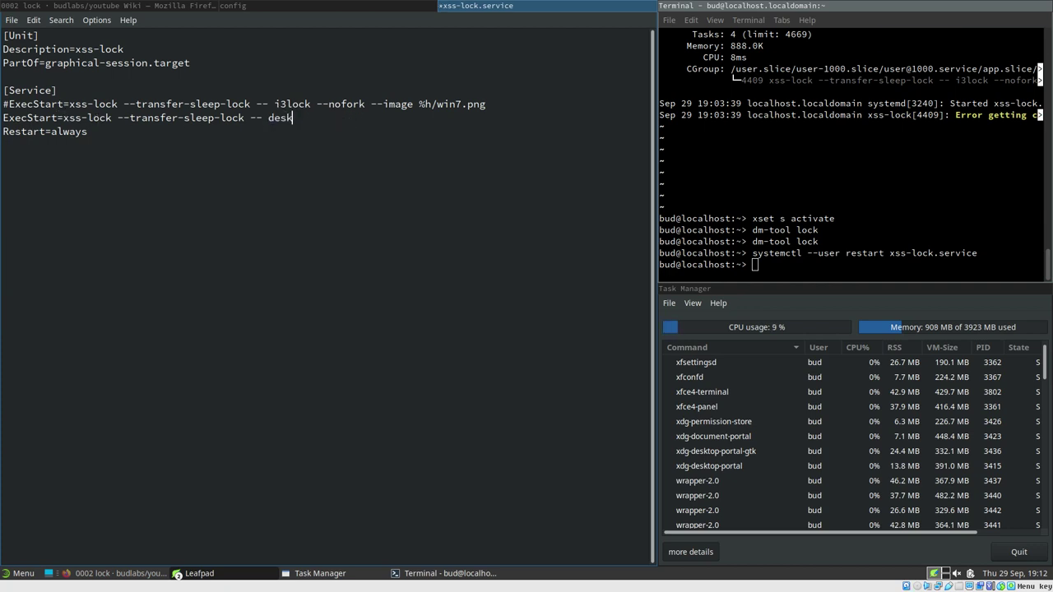
type("top-lock")
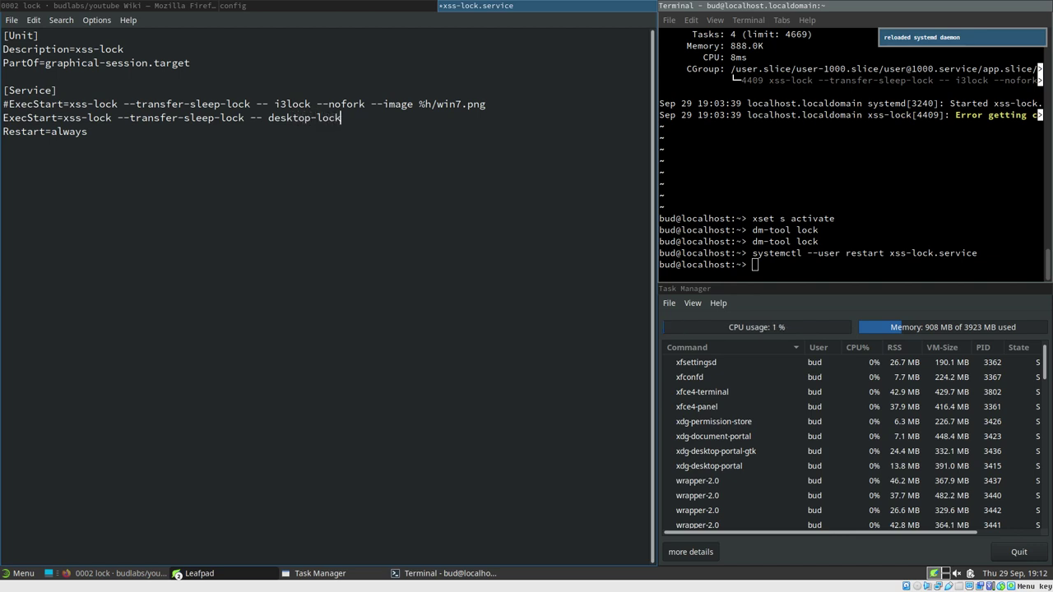
key("BackSpace")
key("BackSpace")
key("BackSpace")
key("BackSpace")
key("BackSpace")
key("BackSpace")
key("BackSpace")
key("BackSpace")
key("BackSpace")
key("BackSpace")
key("BackSpace")
key("BackSpace")
type("new")
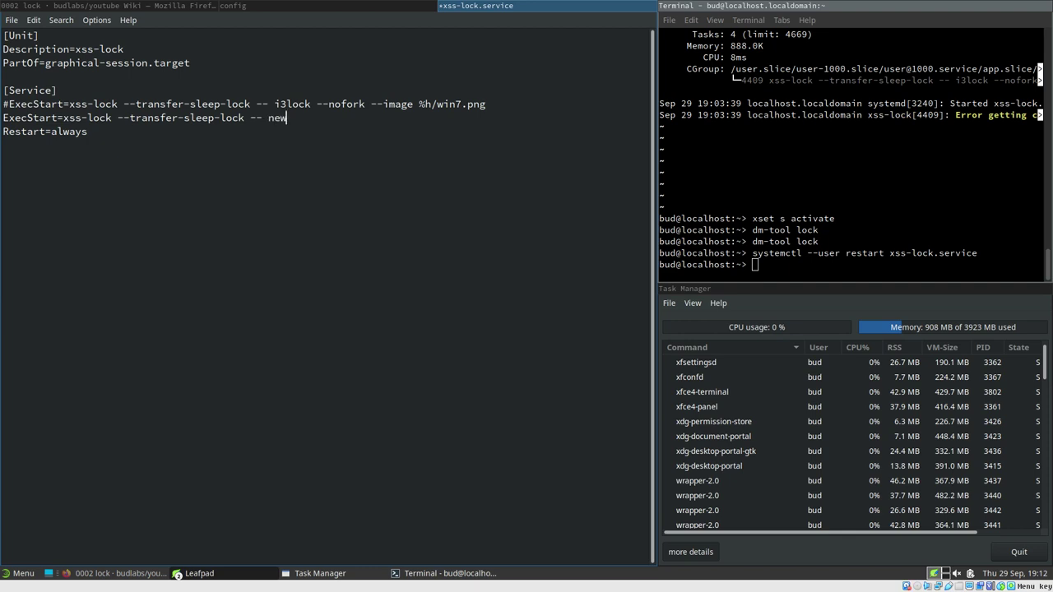
type("-lock")
key("ctrl+s")
Test new-lock in the terminal, then rerun systemctl --user restart xss-lock.service
left_click(778, 255)
type("new-lock")
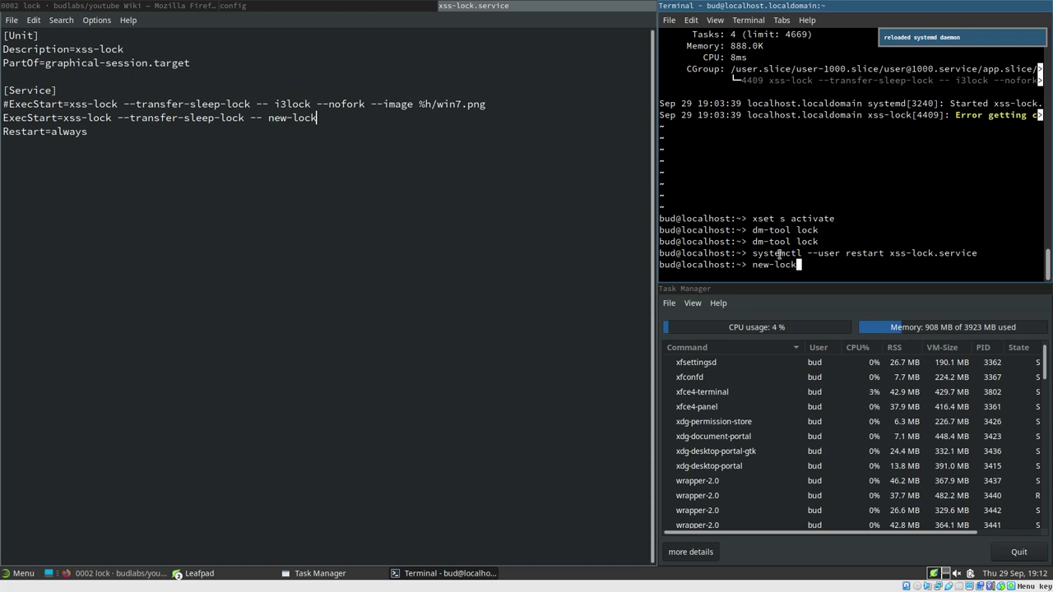
key("Return")
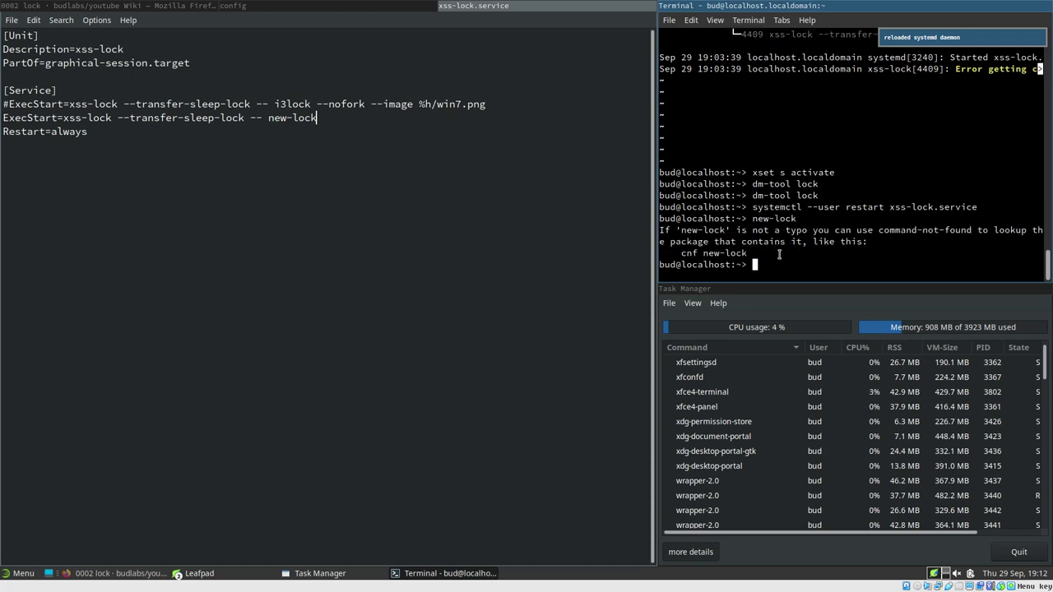
key("Up")
key("Up")
key("Return")
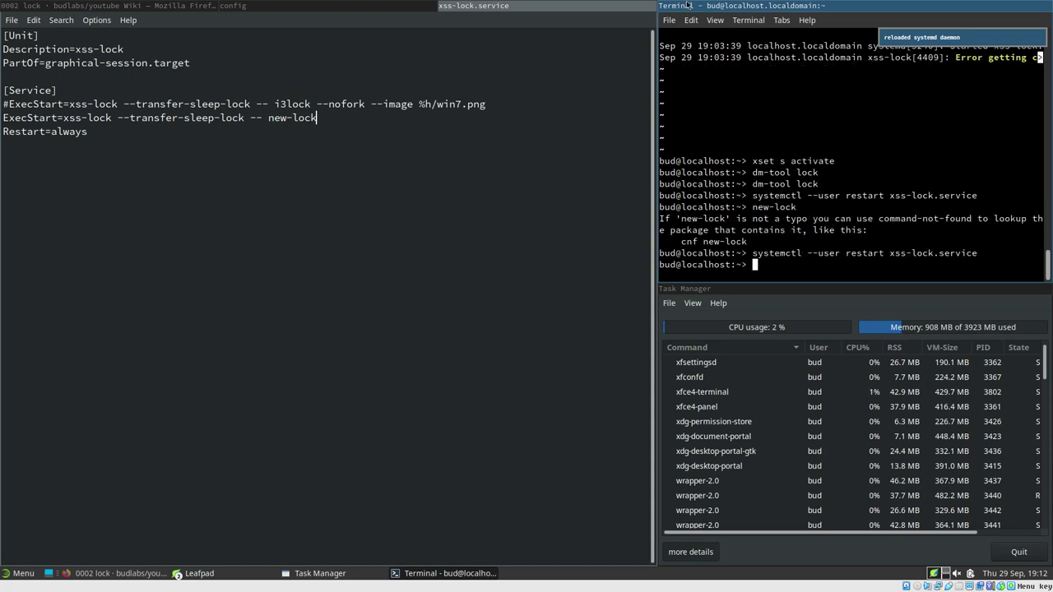
Start a new document containing #!/bin/sh and dm-tool lock
left_click(13, 19)
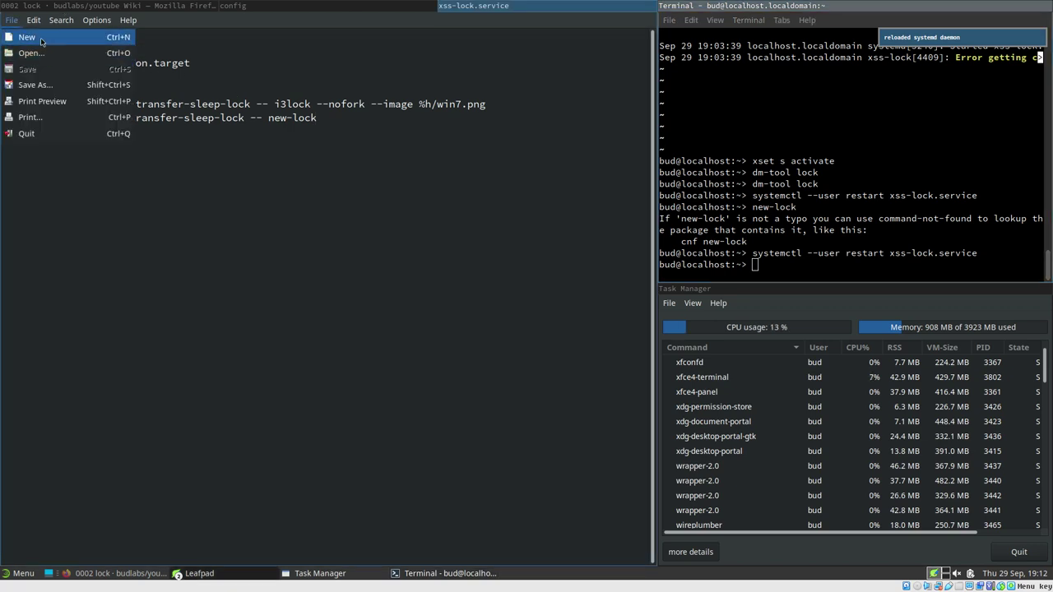
left_click(90, 37)
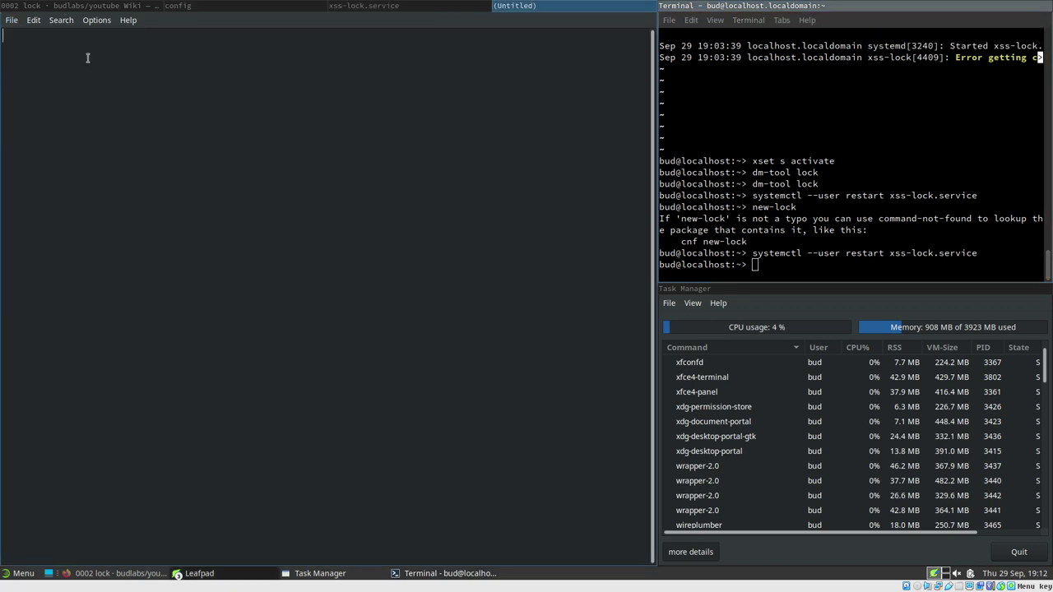
type("#!/bin/sh")
key("Return")
key("Return")
type("dm-tookl")
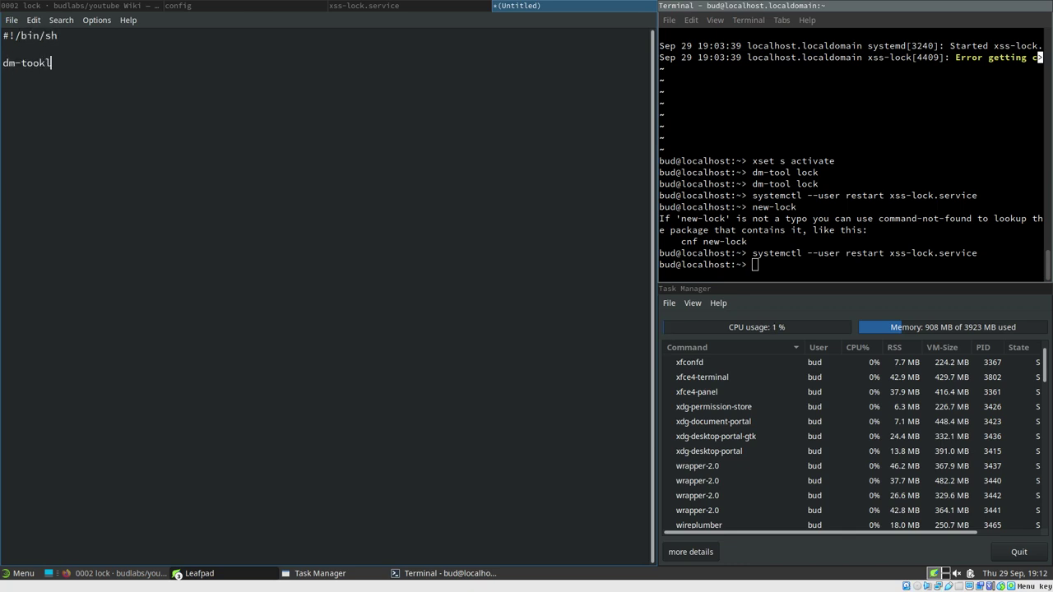
key("BackSpace")
type("lock")
Save the script as new-lock in ~/.local/bin
key("ctrl+s")
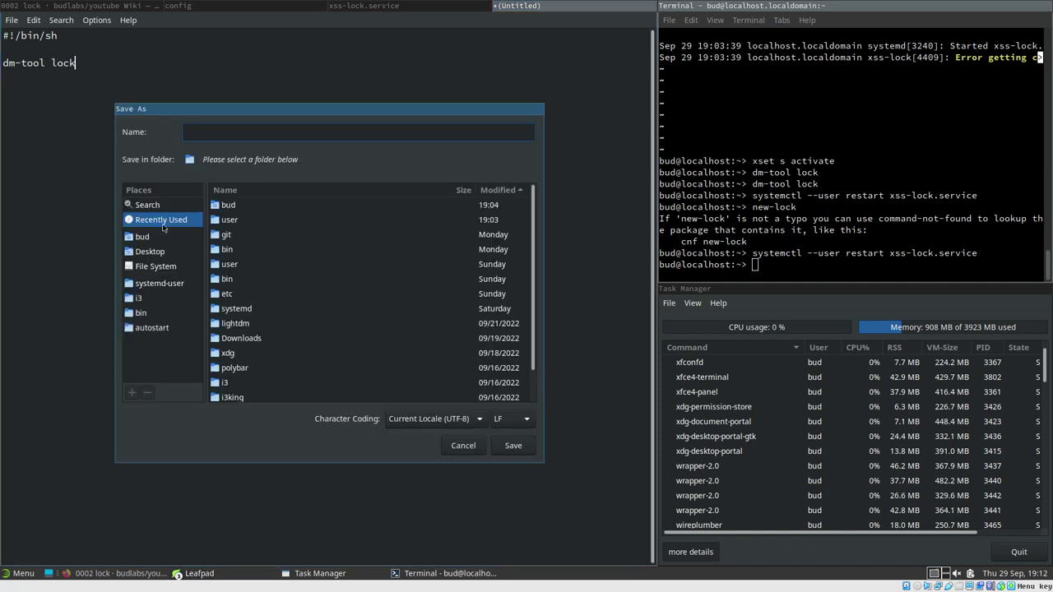
left_click(142, 317)
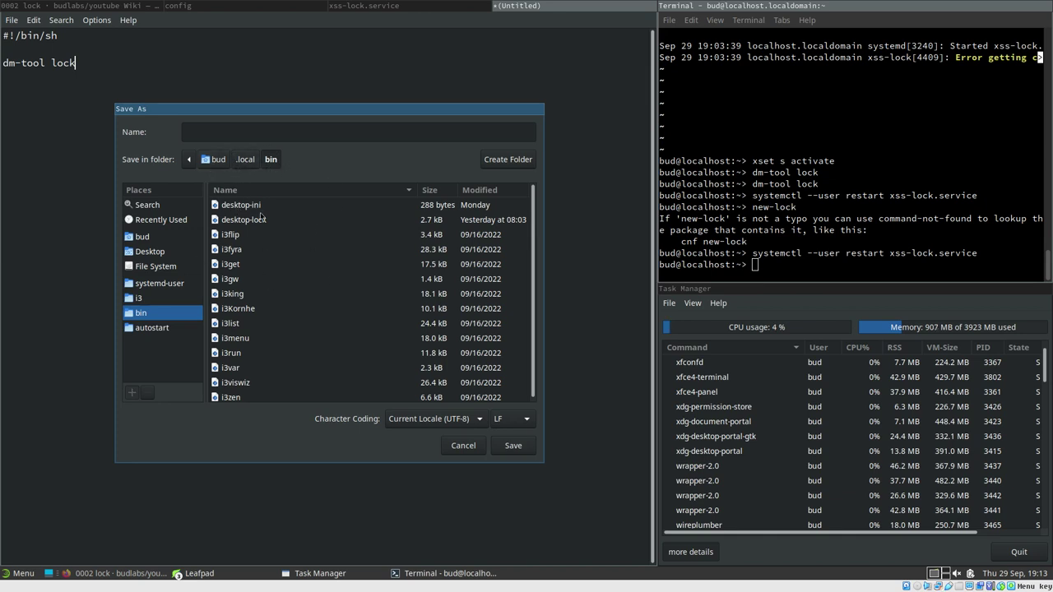
left_click(214, 135)
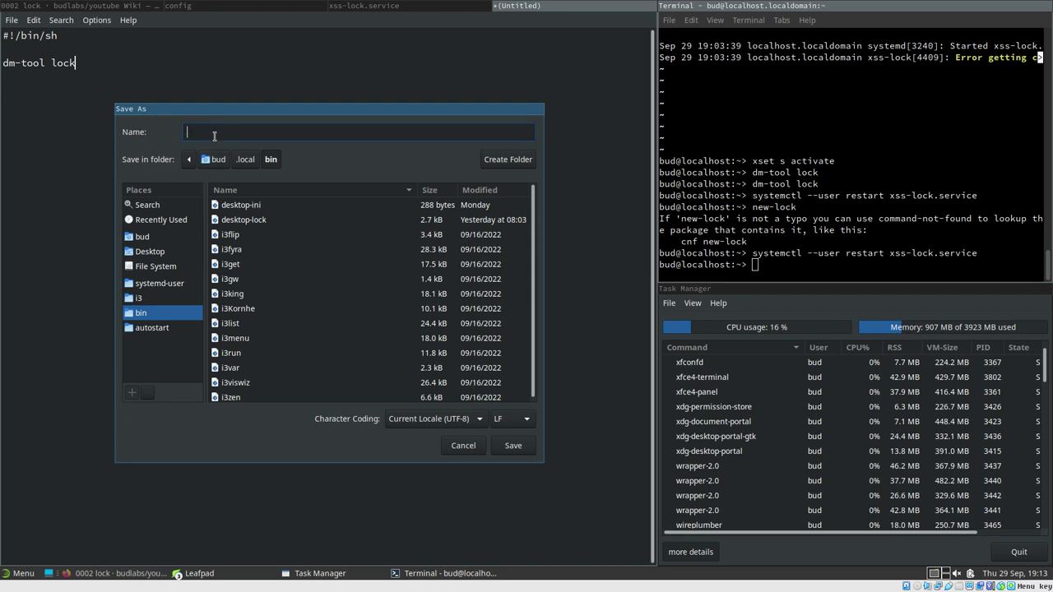
type("new-")
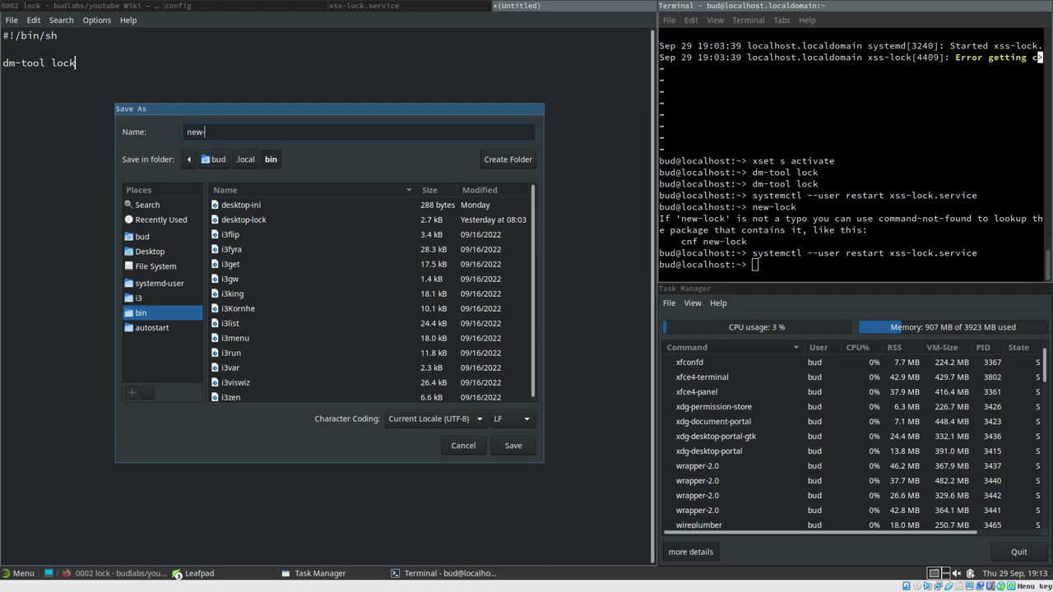
type("lock")
left_click(513, 446)
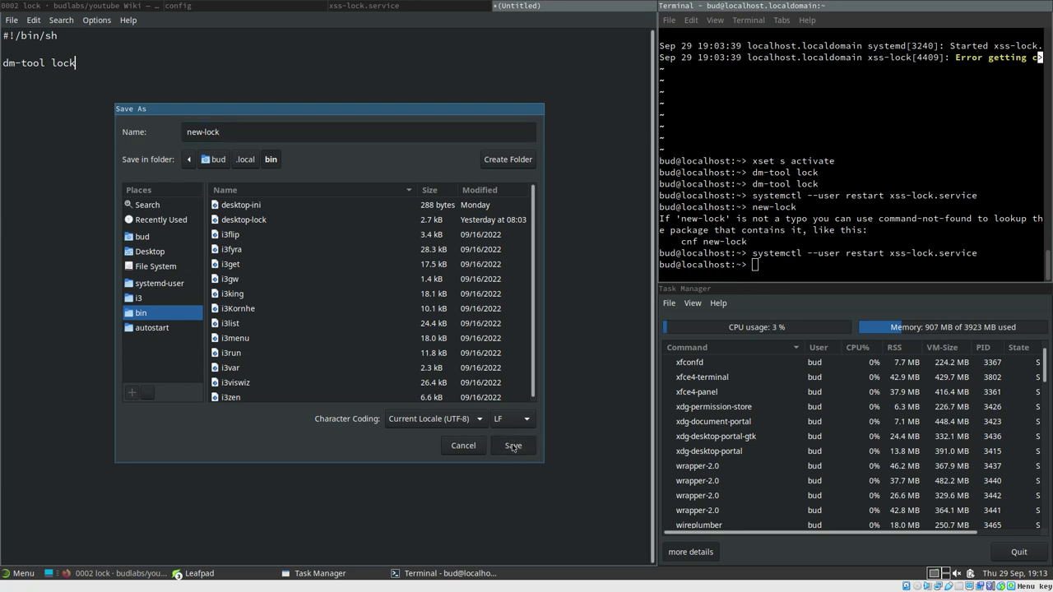
left_click(804, 265)
Run chmod +x ~/.local/bin/new-lock to make the script executable
type("c")
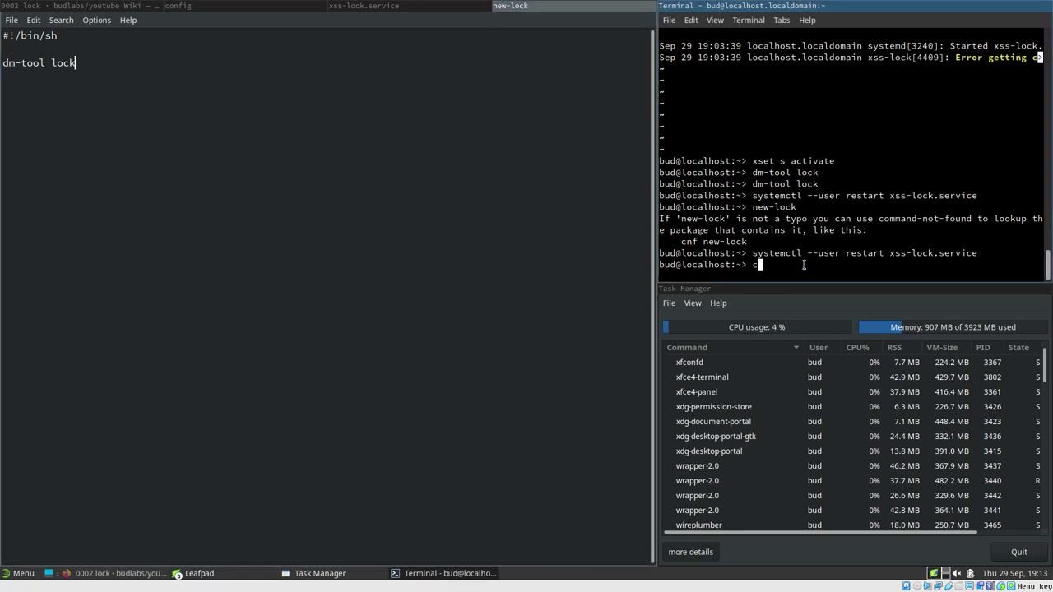
type("hmod +x ~/.local/bin/new")
key("Tab")
key("Return")
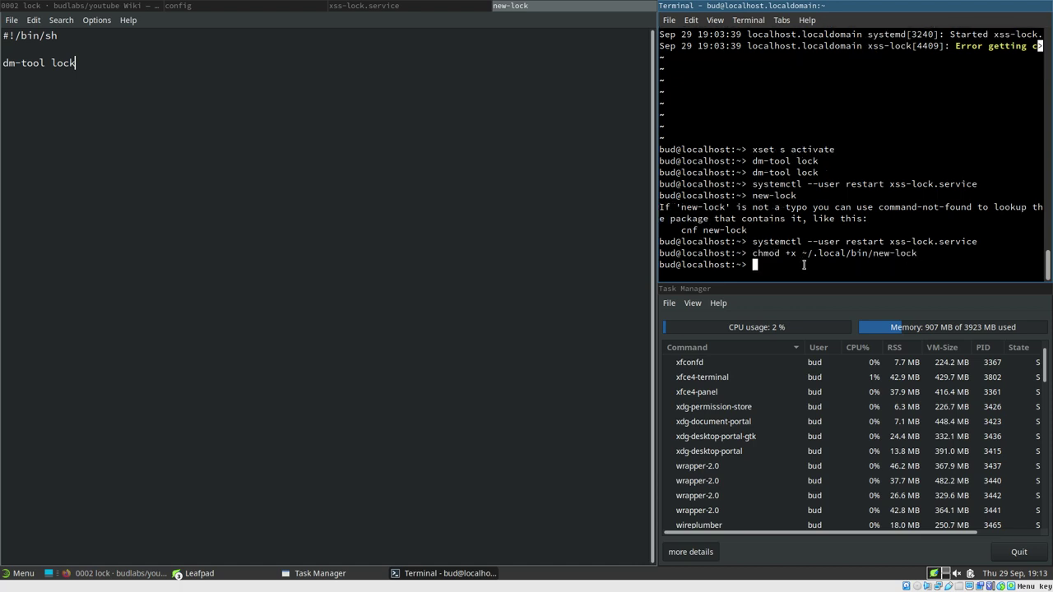
Run new-lock to lock the screen, then unlock with the account password
type("new-lock")
key("Return")
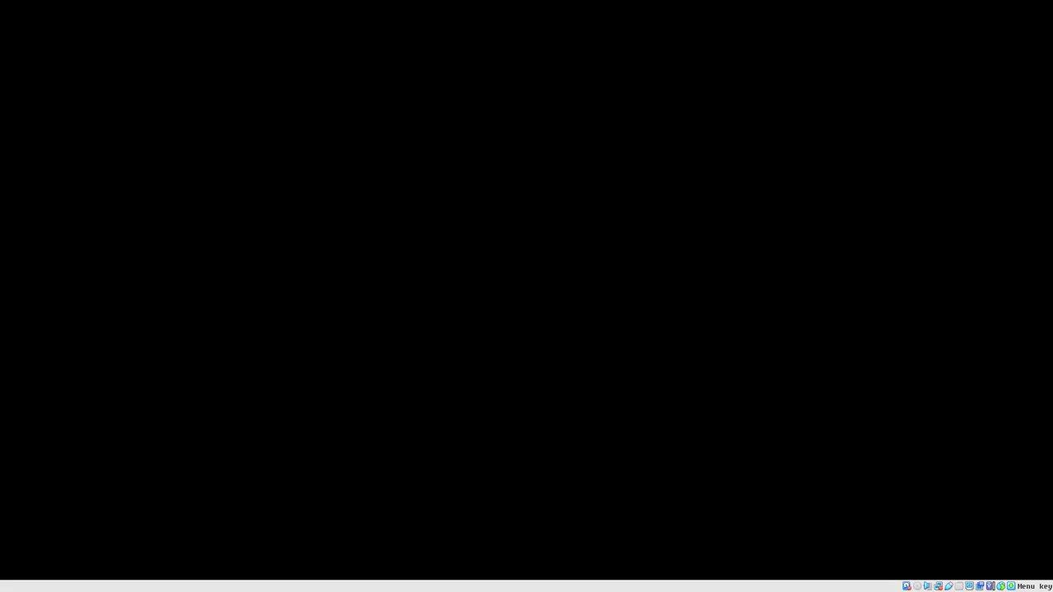
mouse_move(765, 199)
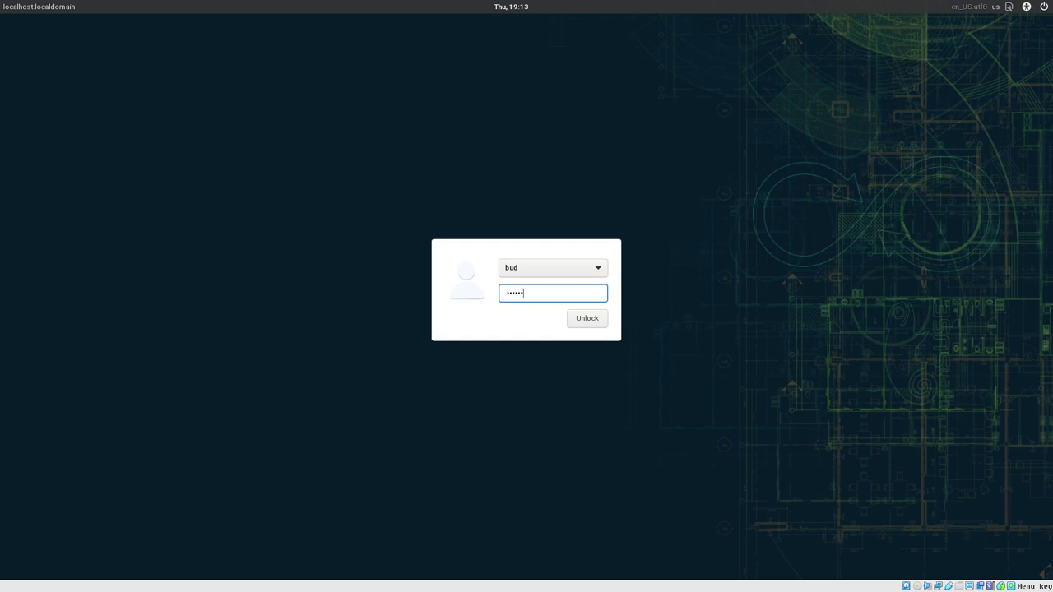
key("Return")
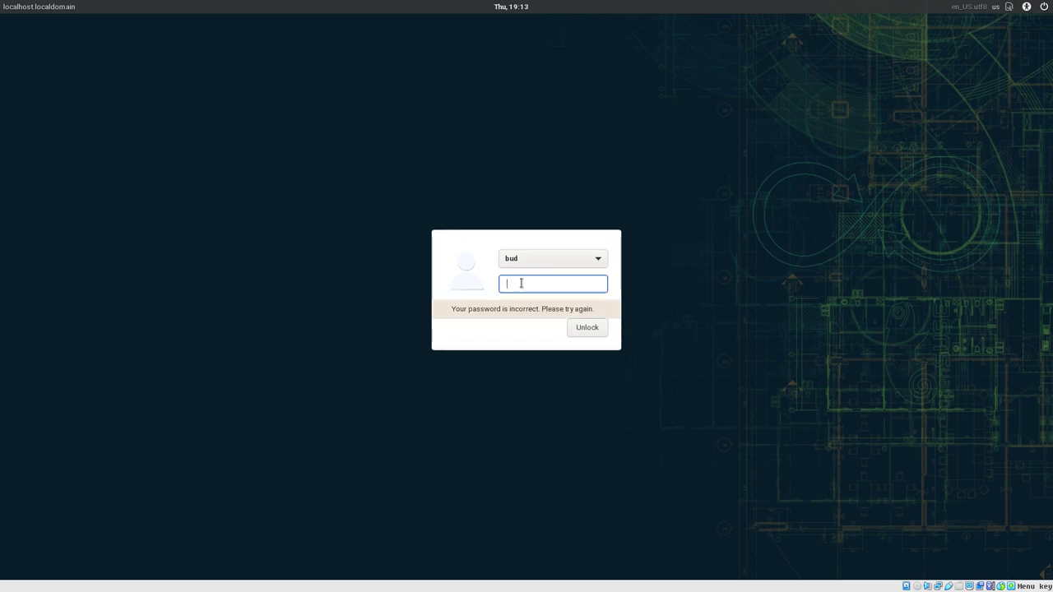
type("•••••••")
key("Return")
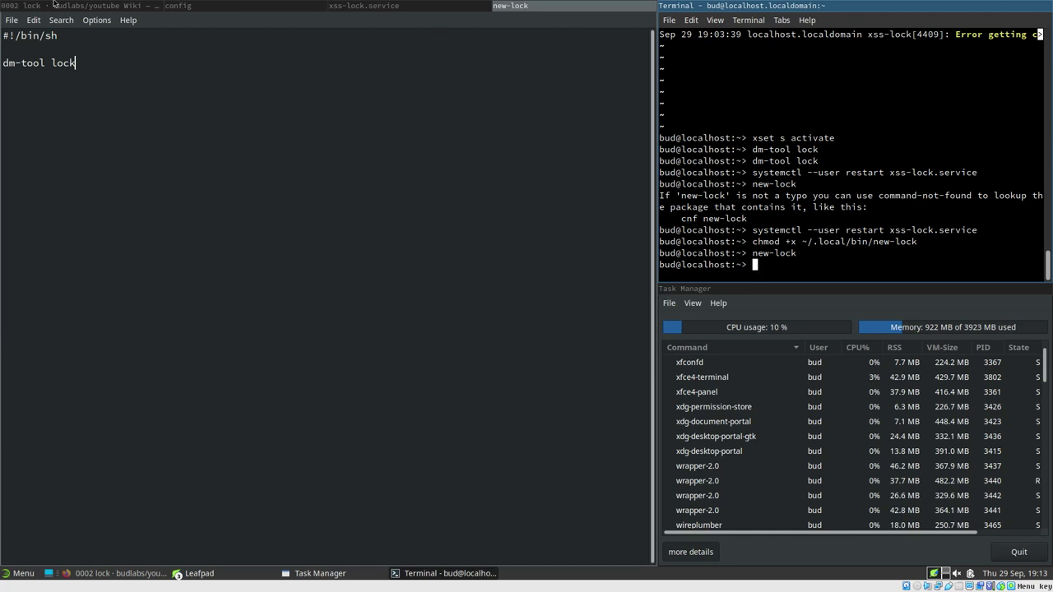
Trigger the lock with xset s activate from terminal history, then unlock with the password
left_click(395, 7)
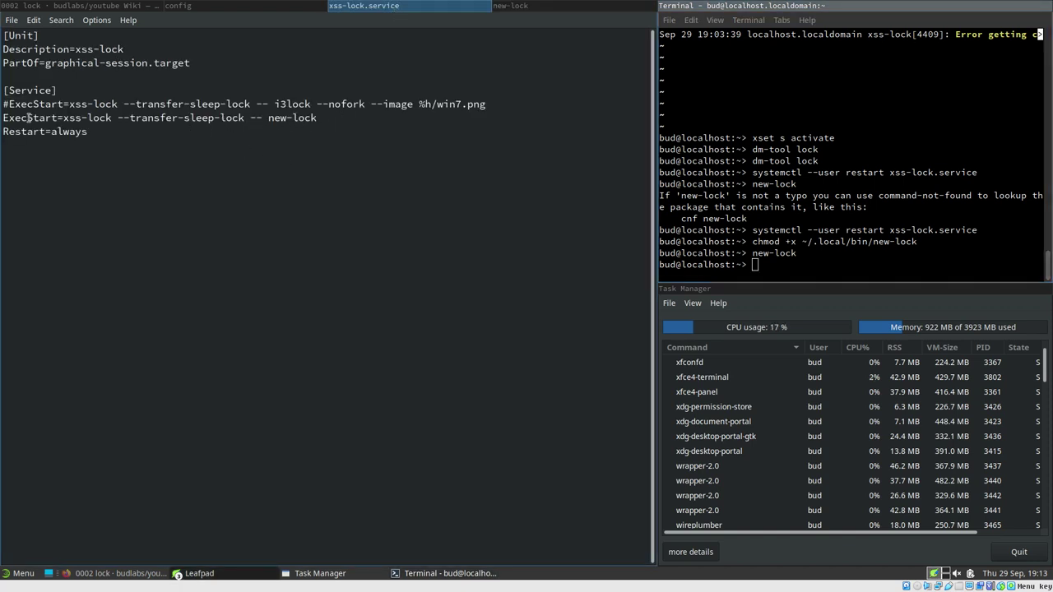
left_click(546, 6)
left_click(817, 257)
key("Up")
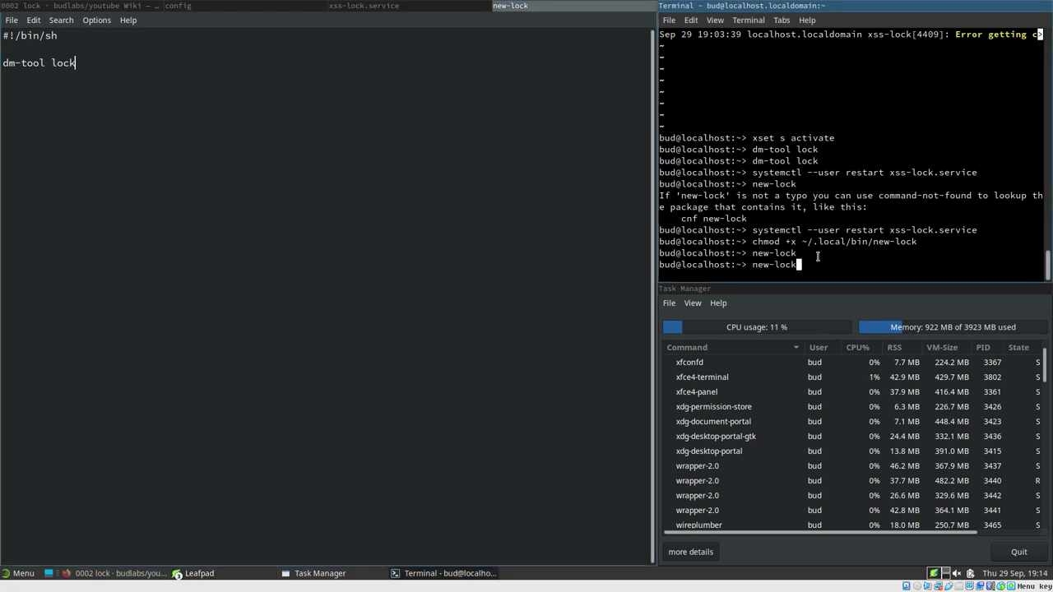
key("Up")
key("Up")
key("Up")
key("Up")
key("Up")
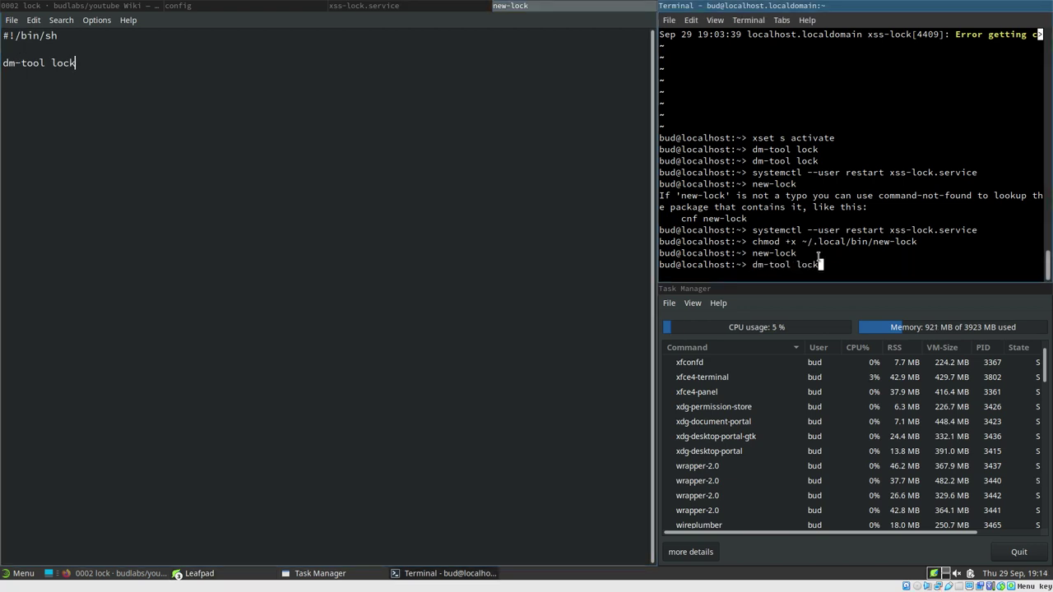
key("Up")
key("Up")
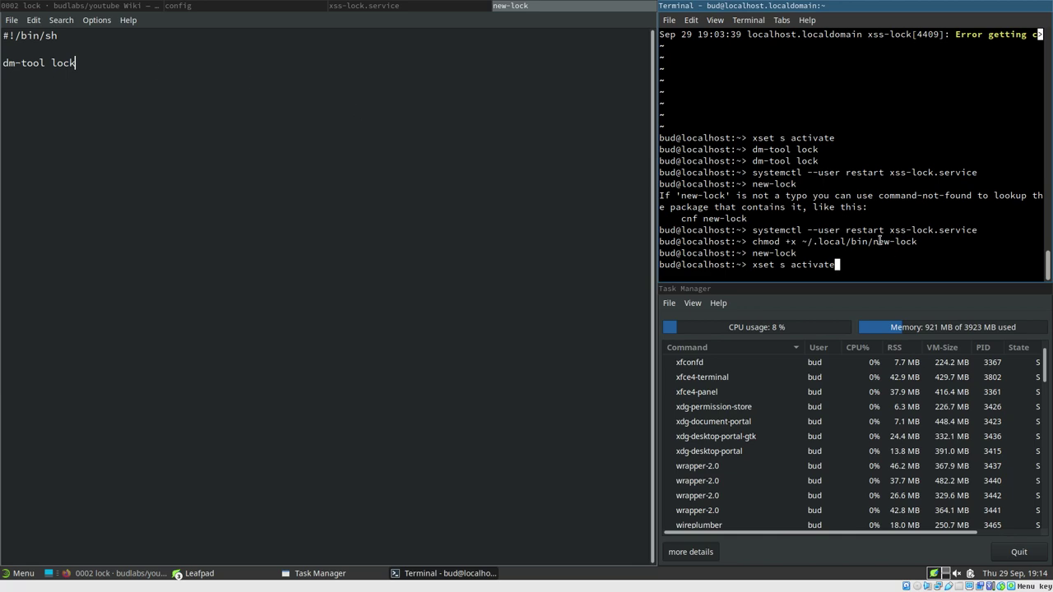
key("Return")
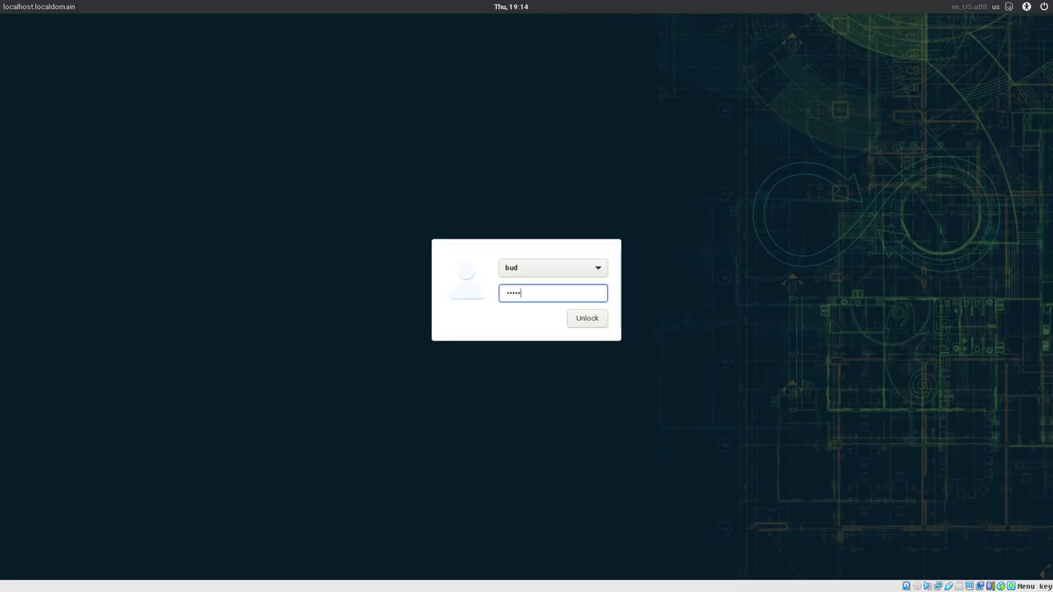
type("••")
key("Return")
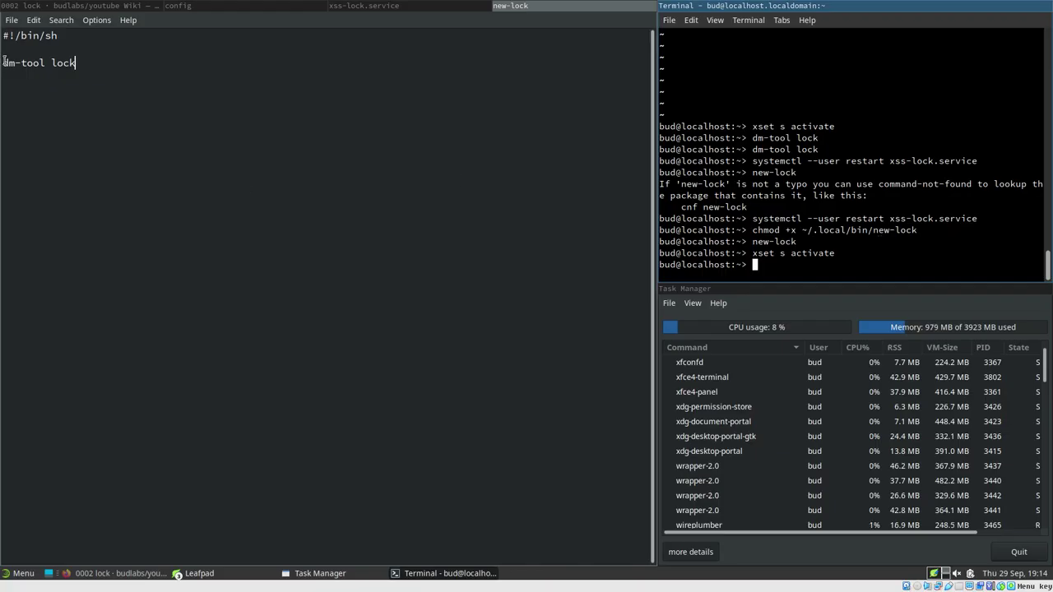
Comment out dm-tool lock in new-lock and paste the i3lock command from xss-lock.service below it
left_click(5, 63)
type("#")
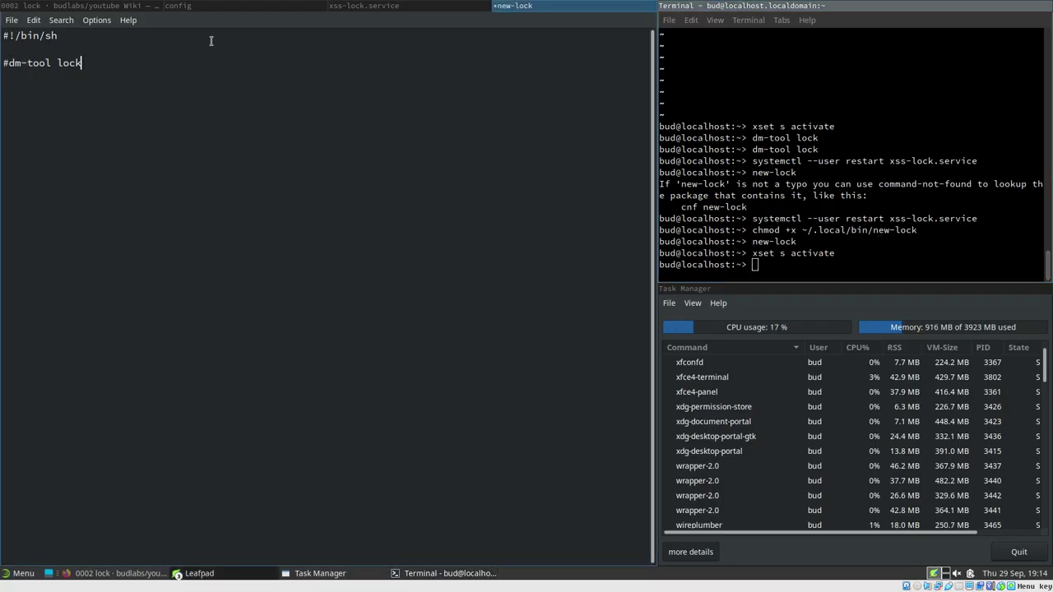
left_click(374, 7)
left_click_drag(276, 103, 509, 104)
key("ctrl+c")
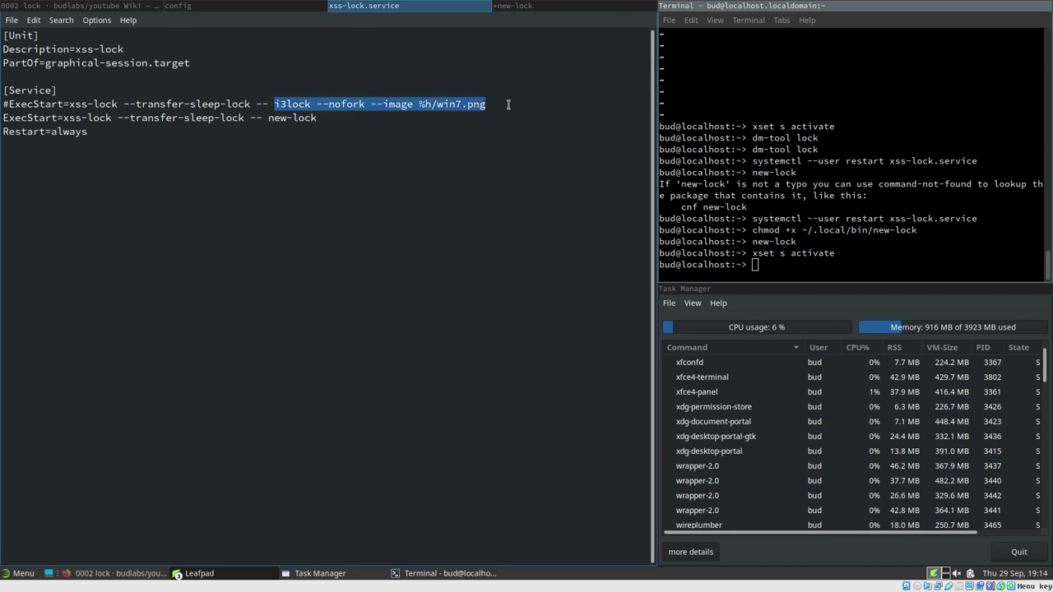
left_click(515, 6)
left_click(171, 70)
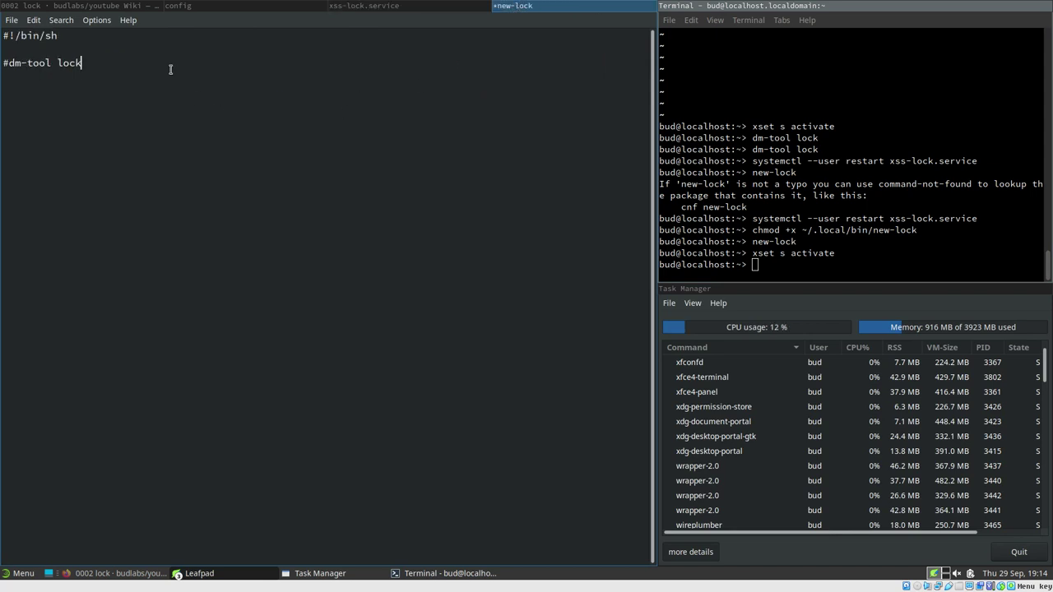
key("Return")
key("ctrl+v")
key("ctrl+s")
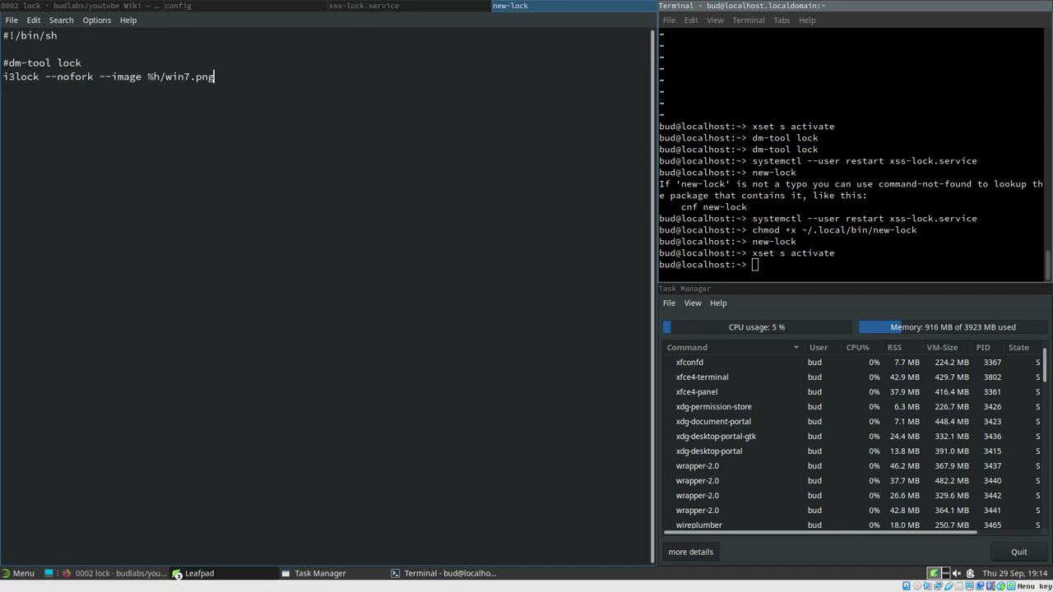
Replace the %h placeholder with ~ in the i3lock line and save new-lock
left_click(157, 76)
key("BackSpace")
key("Delete")
type("~")
key("ctrl+s")
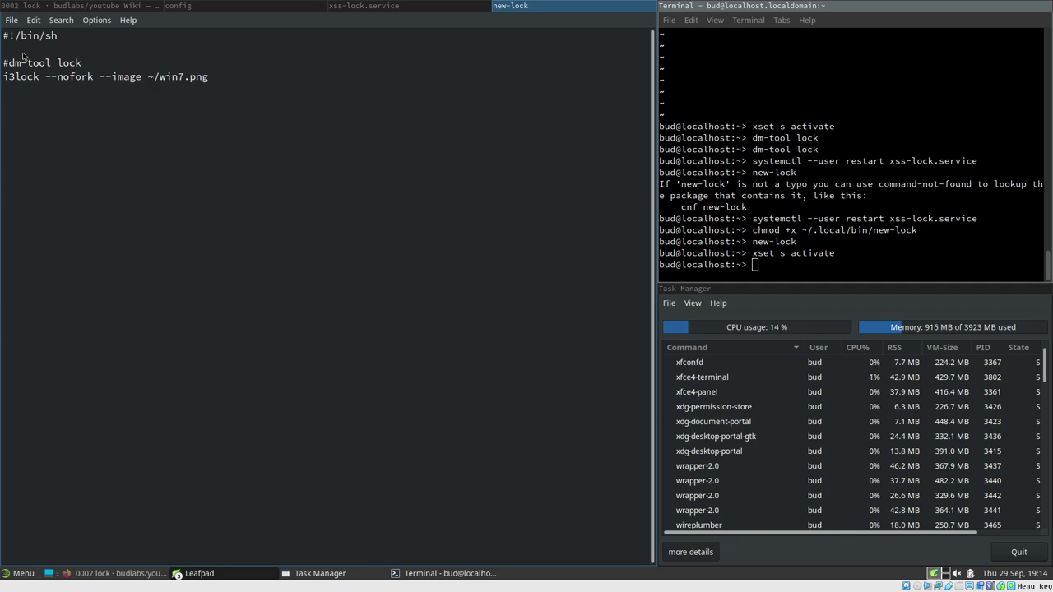
Test new-lock in the terminal and unlock the i3lock screen with the password
left_click(833, 241)
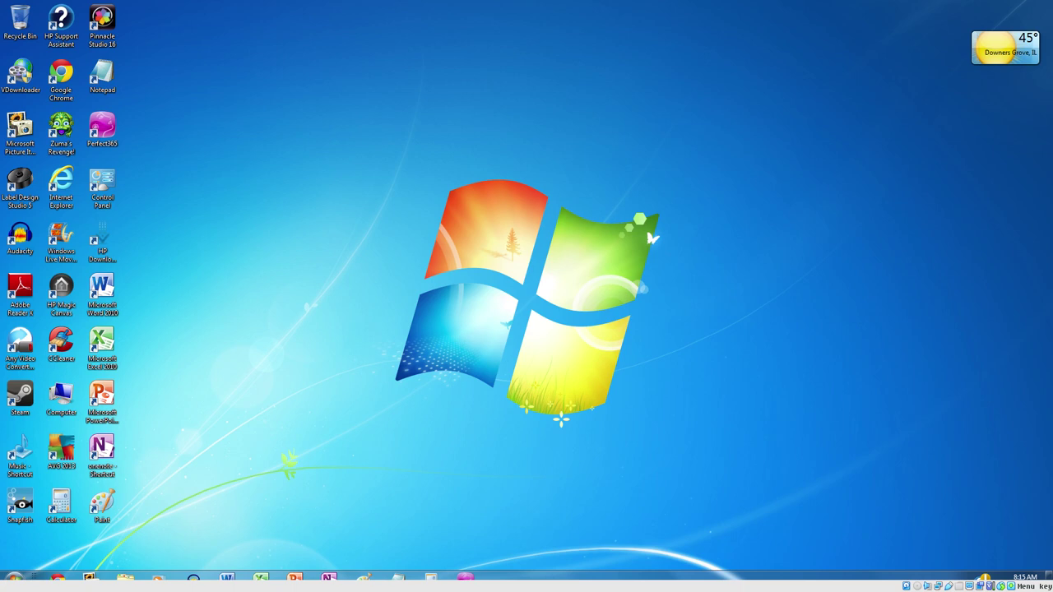
type("****")
key("Return")
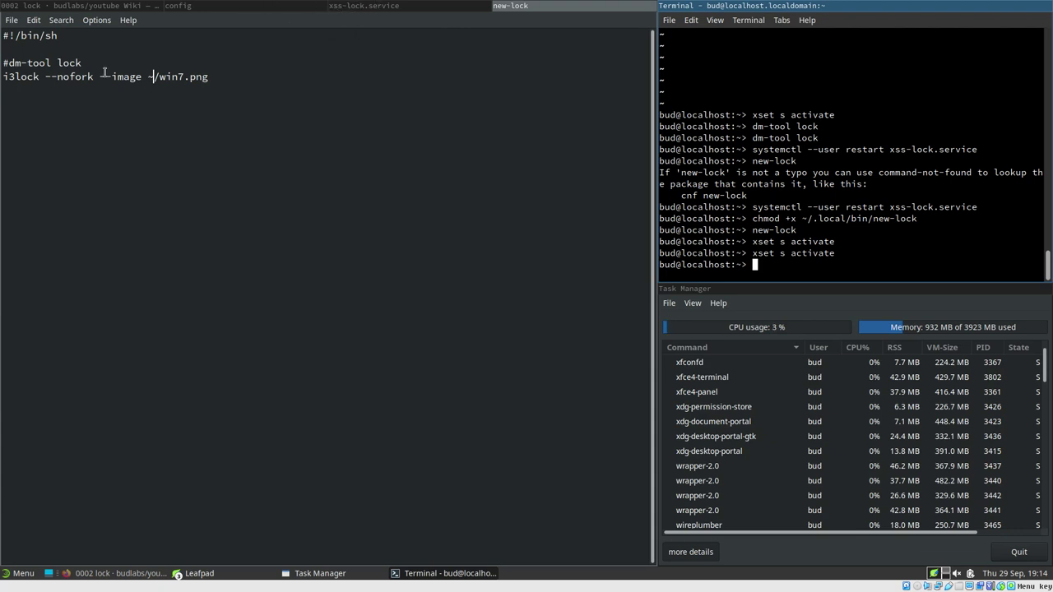
Highlight the --transfer-sleep-lock option on xss-lock.service's ExecStart line
left_click(372, 5)
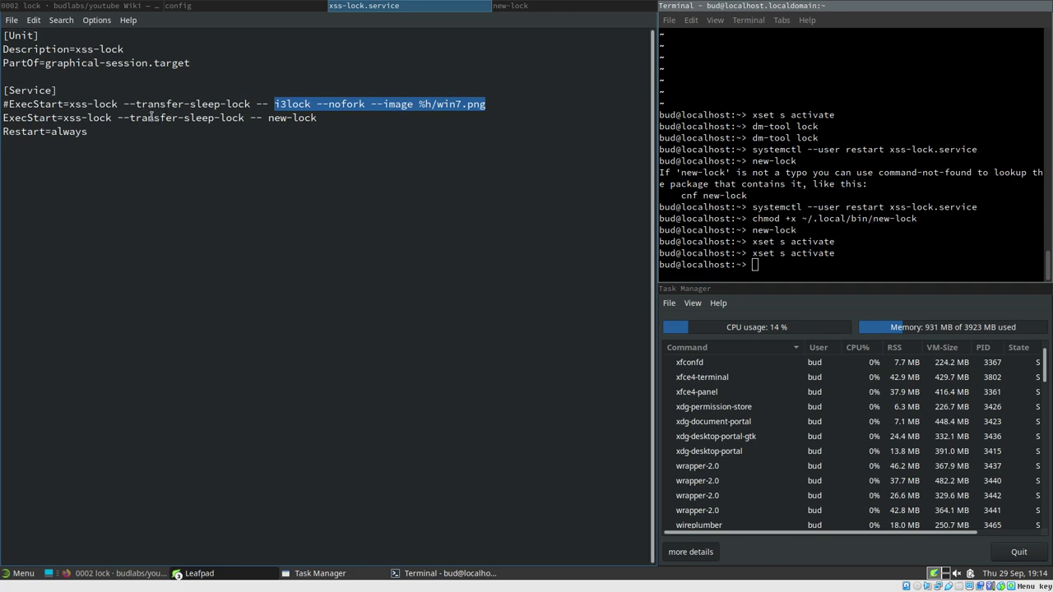
left_click_drag(119, 120, 238, 120)
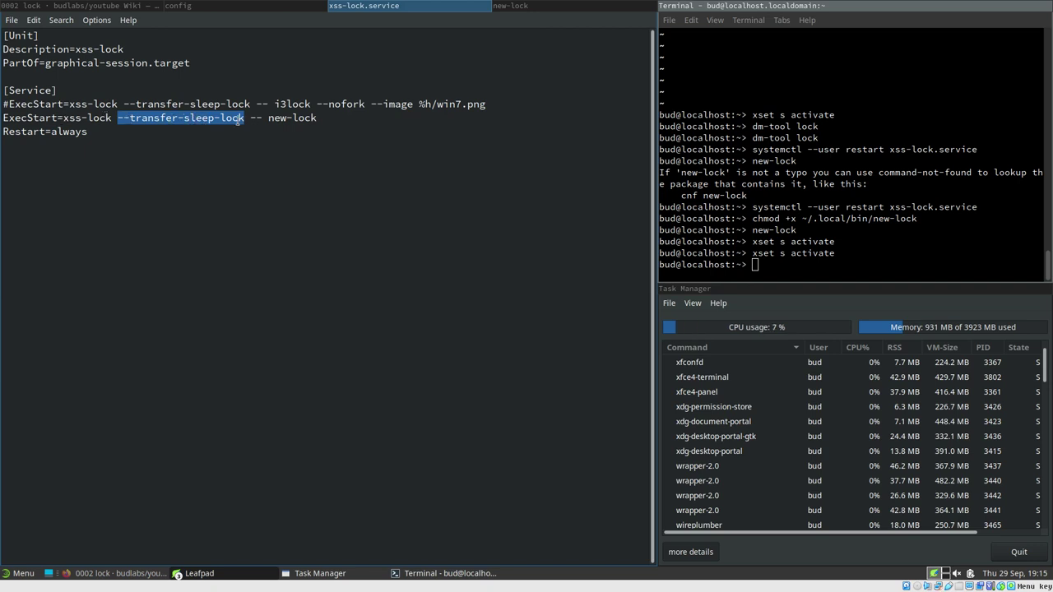
left_click(82, 6)
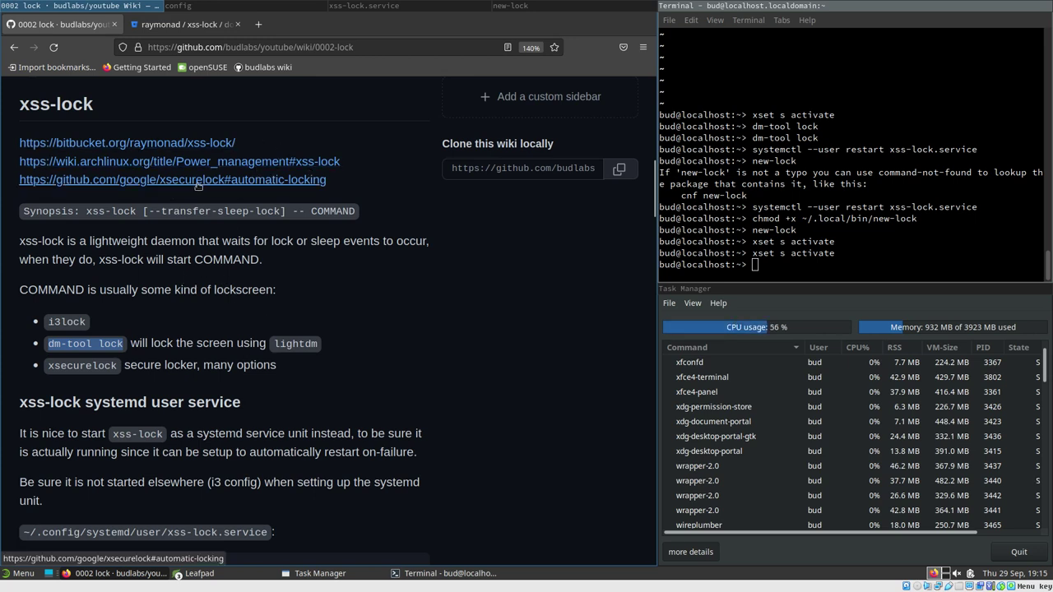
Open the wiki's xsecurelock automatic-locking link in a new tab, then launch a terminal with Ctrl+Alt+T
scroll(204, 280, "down", 3)
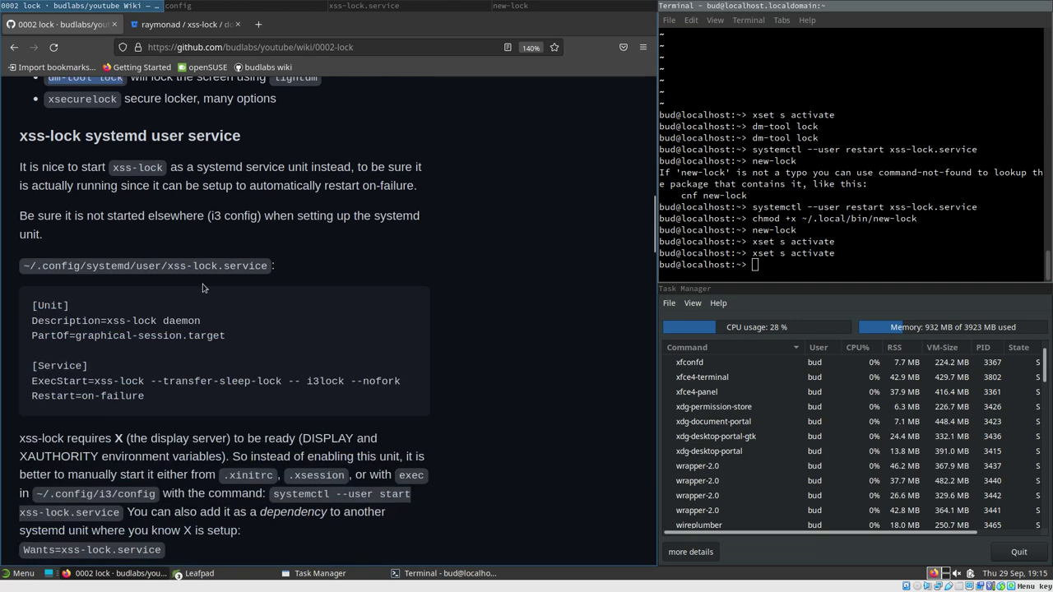
scroll(204, 288, "down", 2)
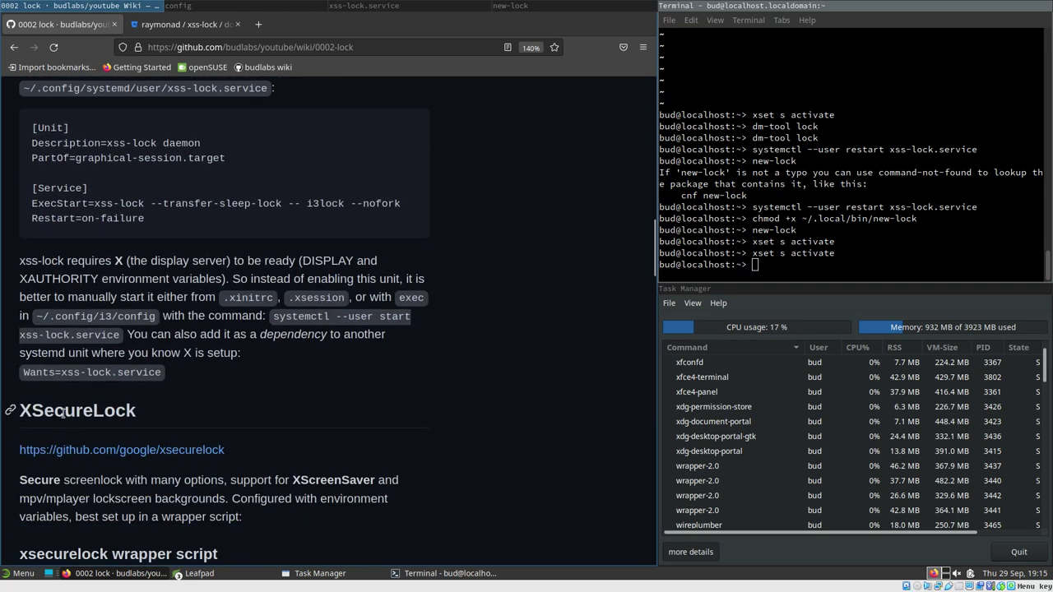
scroll(236, 374, "up", 5)
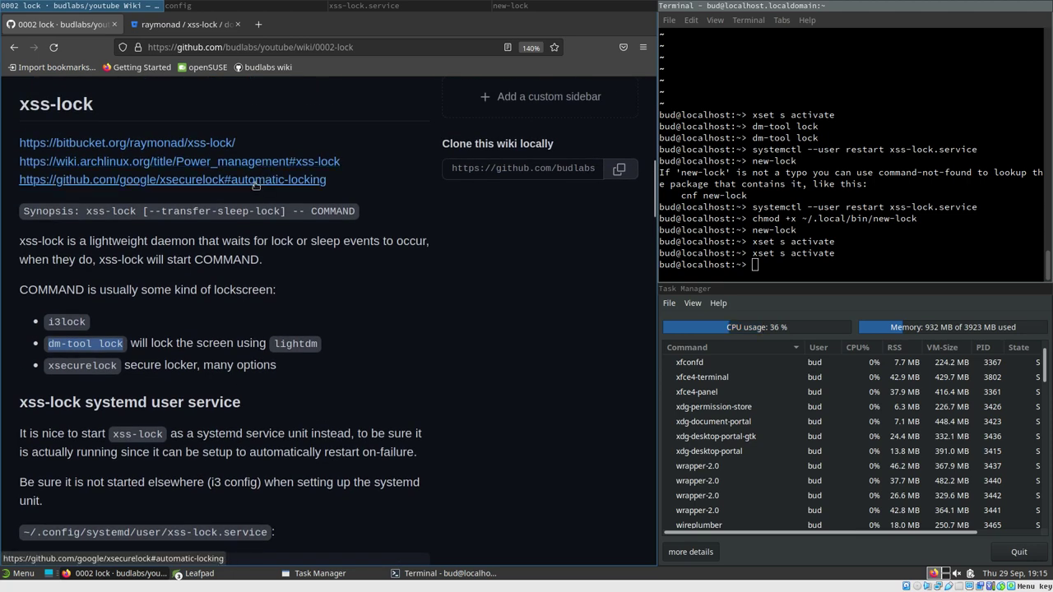
middle_click(255, 185)
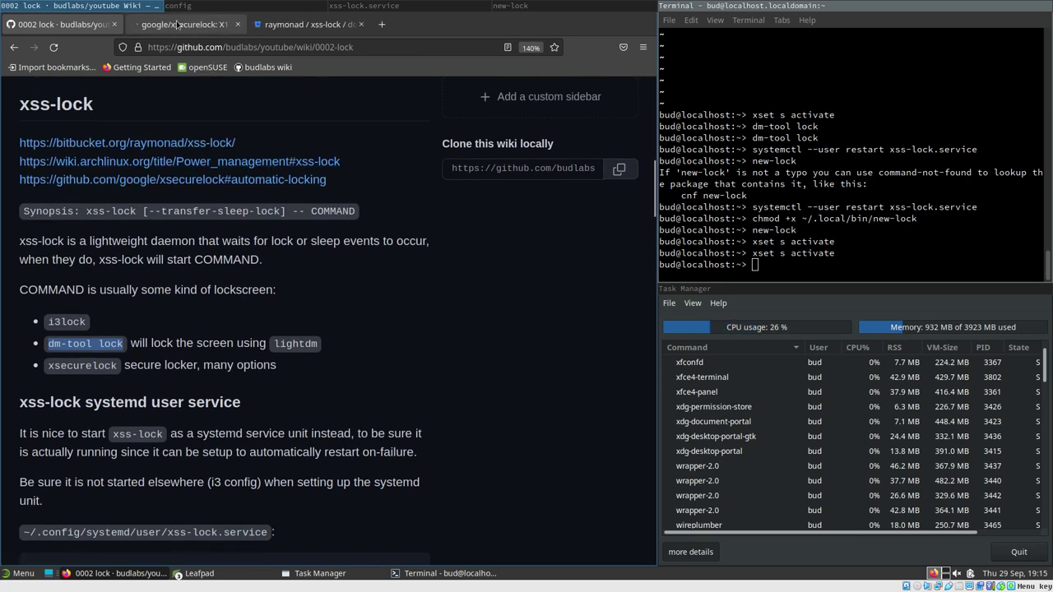
left_click(177, 25)
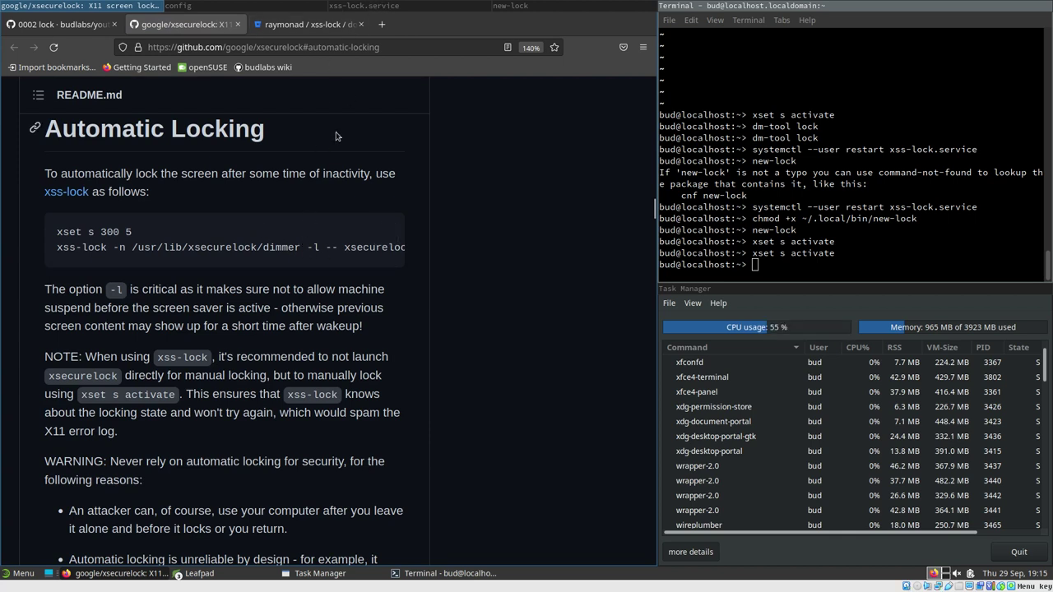
key("ctrl+alt+t")
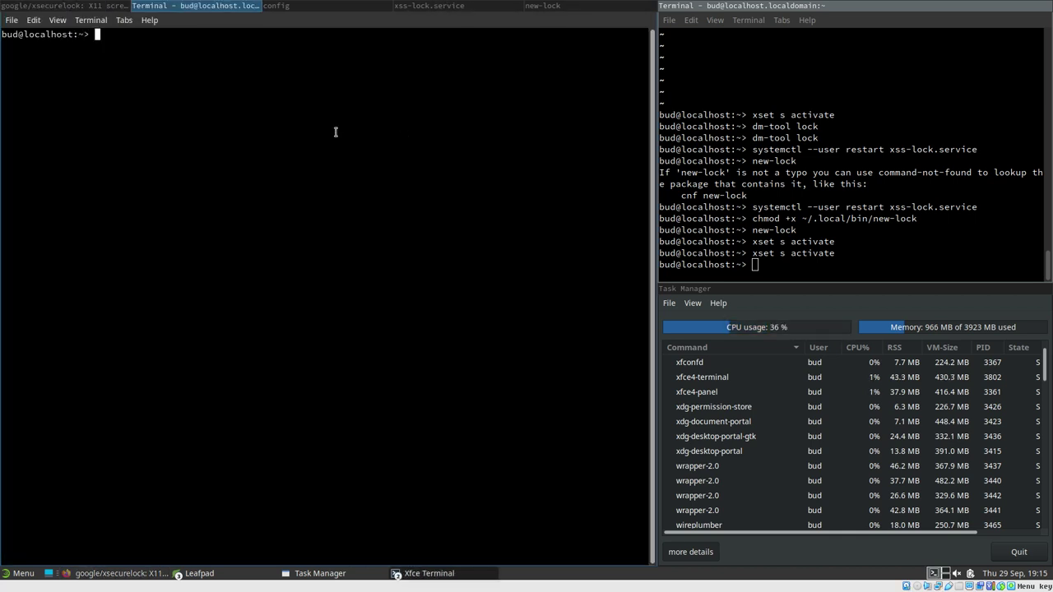
Run xss-lock --help, highlighting its --notifier and --transfer-sleep-lock options, then return to the xsecurelock page
type("xss-l")
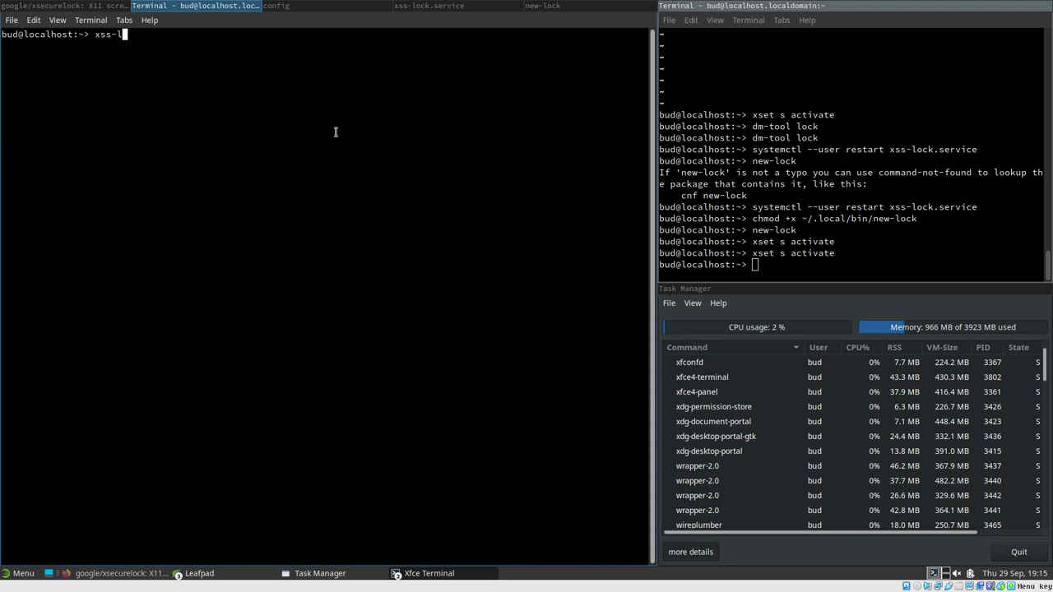
type("ock --help")
key("Return")
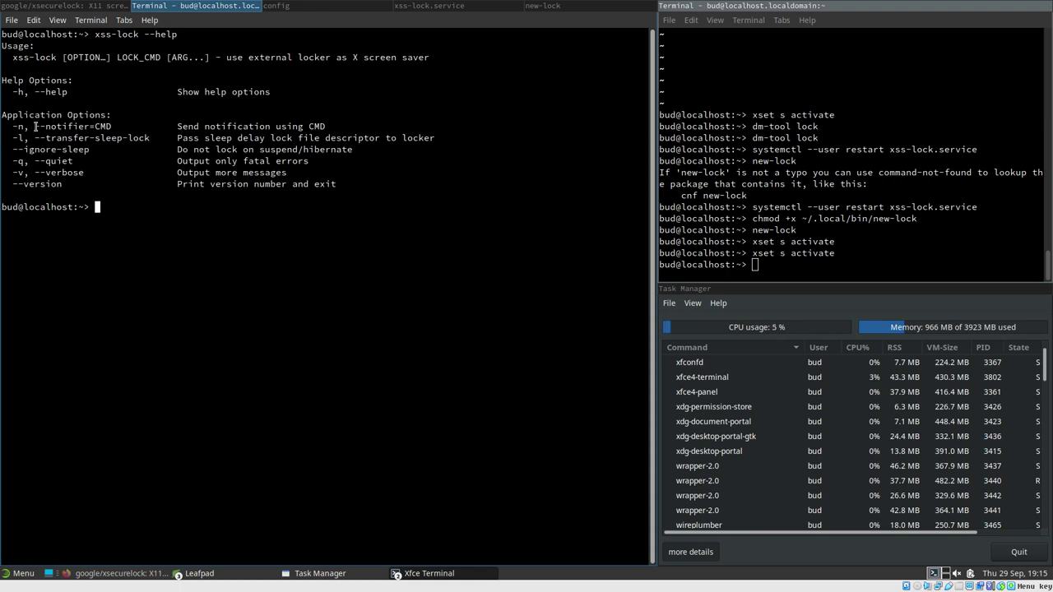
left_click_drag(35, 126, 96, 126)
left_click_drag(35, 137, 150, 137)
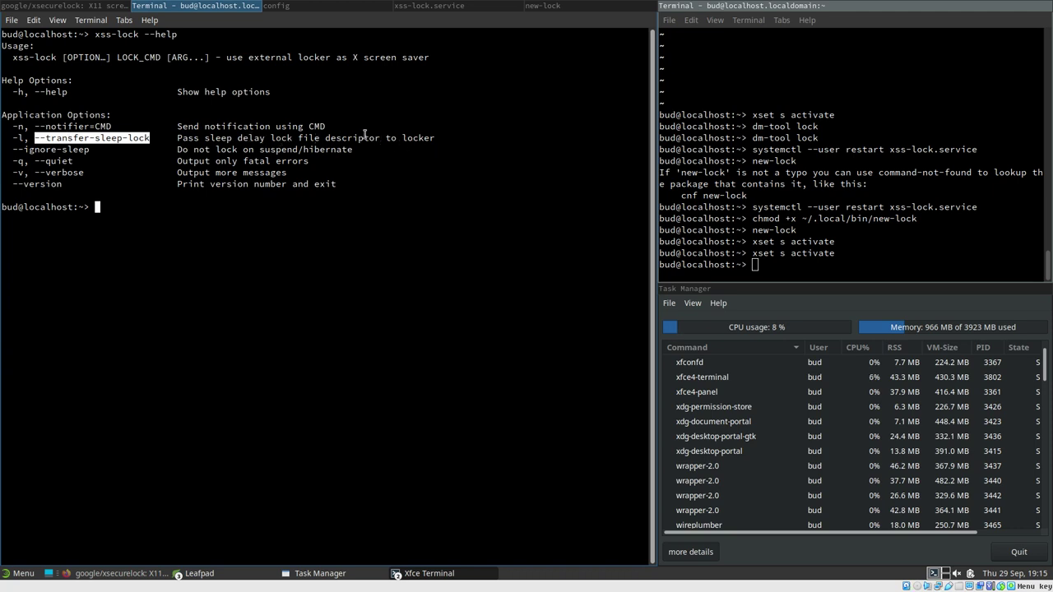
left_click(61, 5)
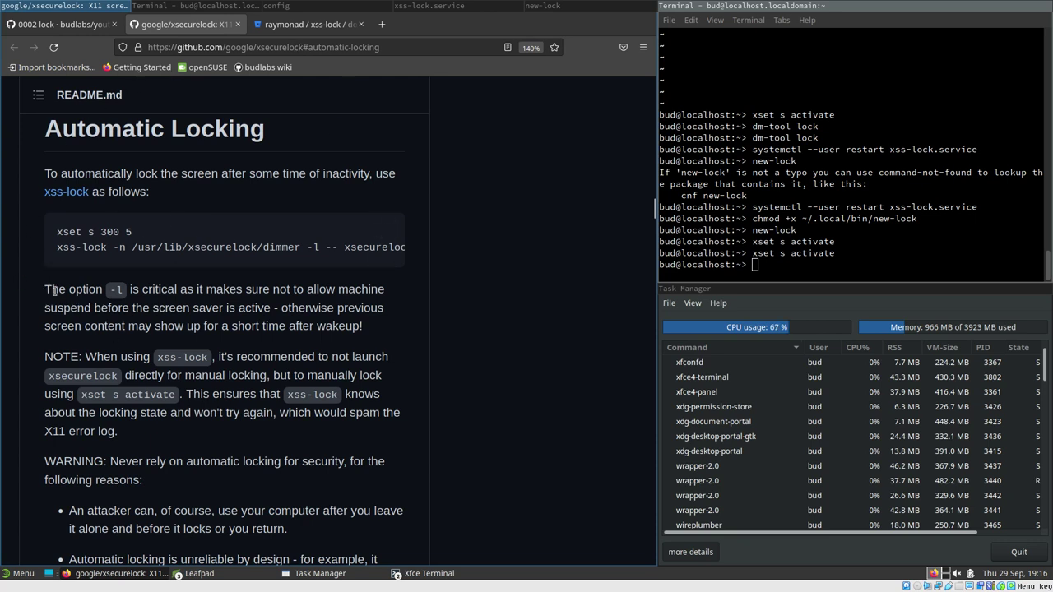
left_click_drag(48, 290, 126, 293)
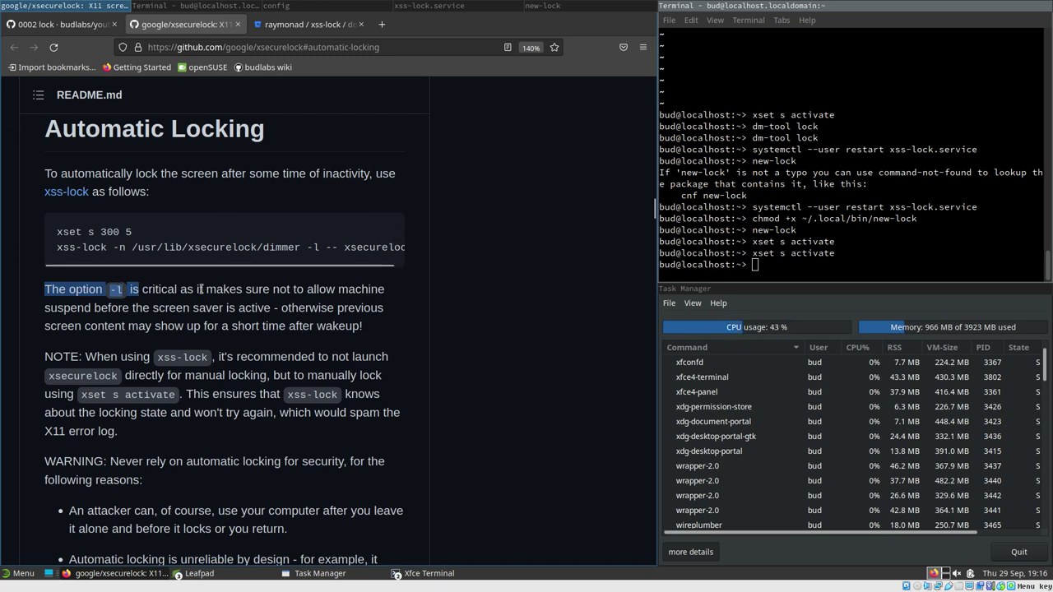
left_click(840, 242)
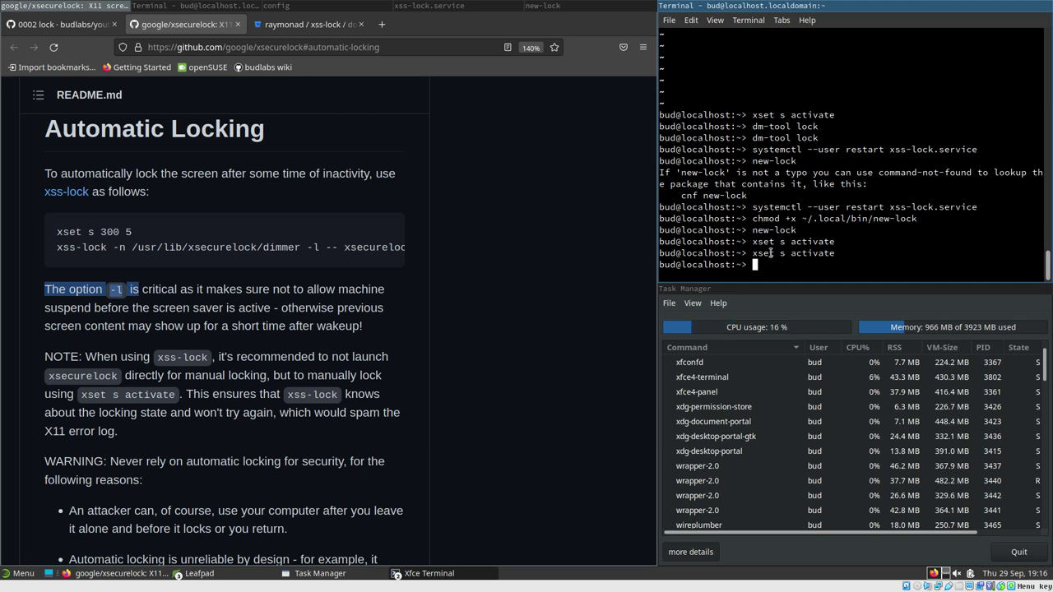
Rerun systemctl suspend from history, then unlock the win7 i3lock screen after waking
key("Up")
key("Up")
key("Up")
key("Up")
key("Up")
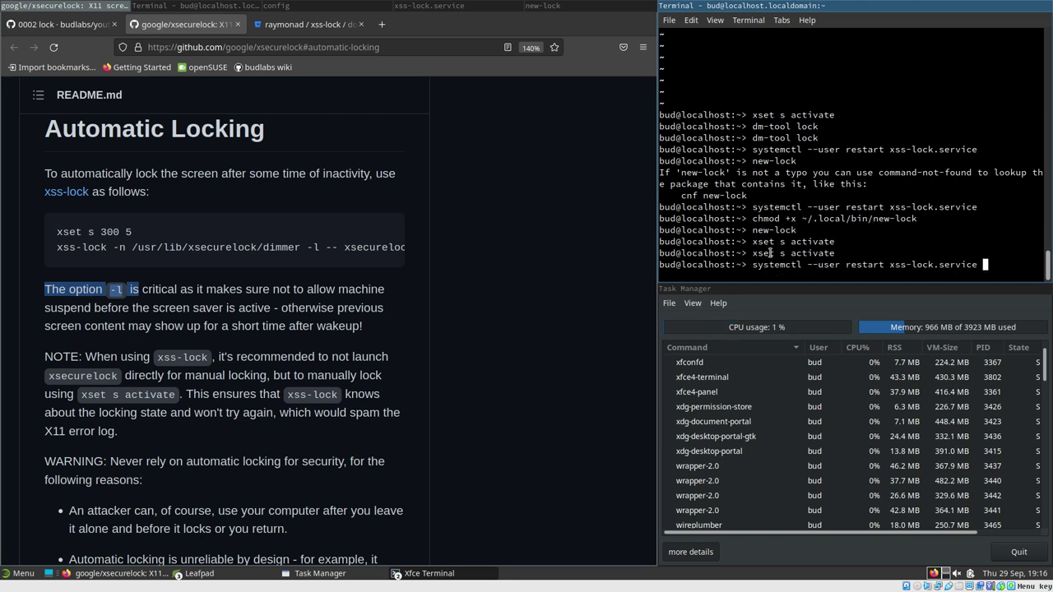
key("Up")
key("Up")
key("Down")
key("Up")
key("Up")
key("Up")
key("Up")
key("Up")
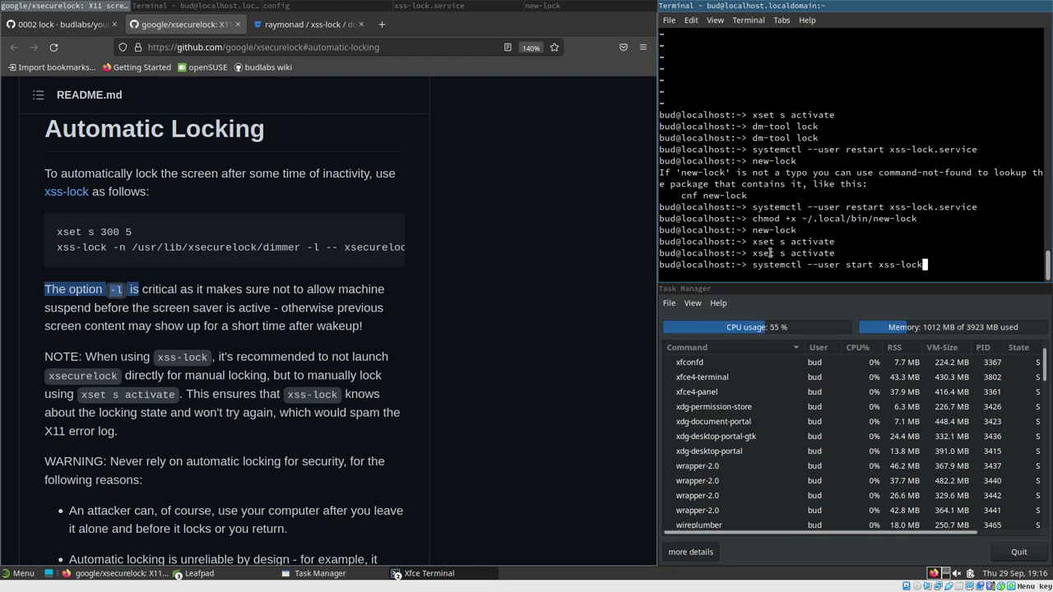
key("Up")
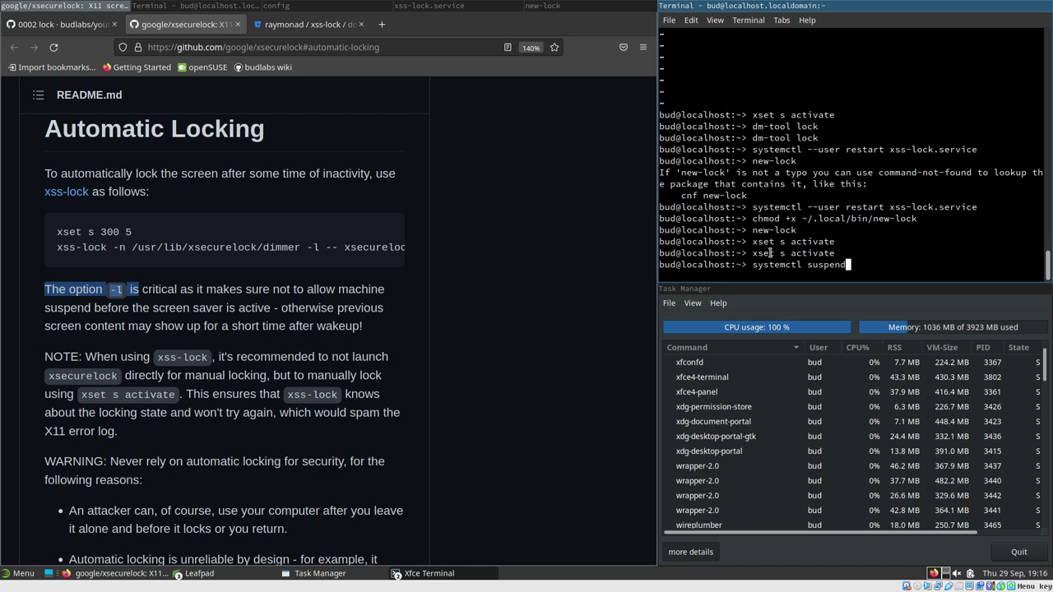
key("Return")
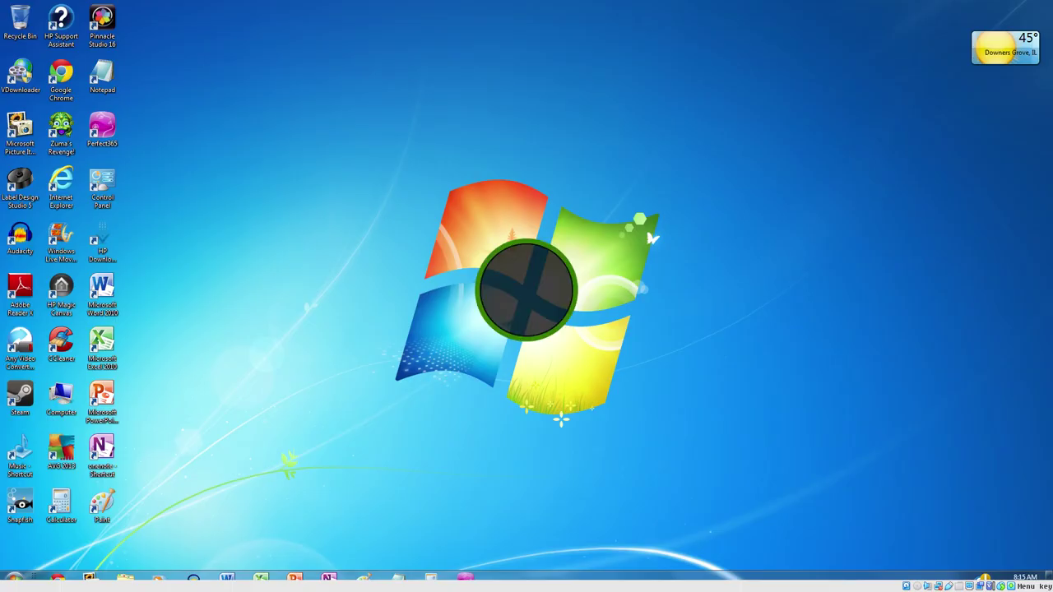
key("Return")
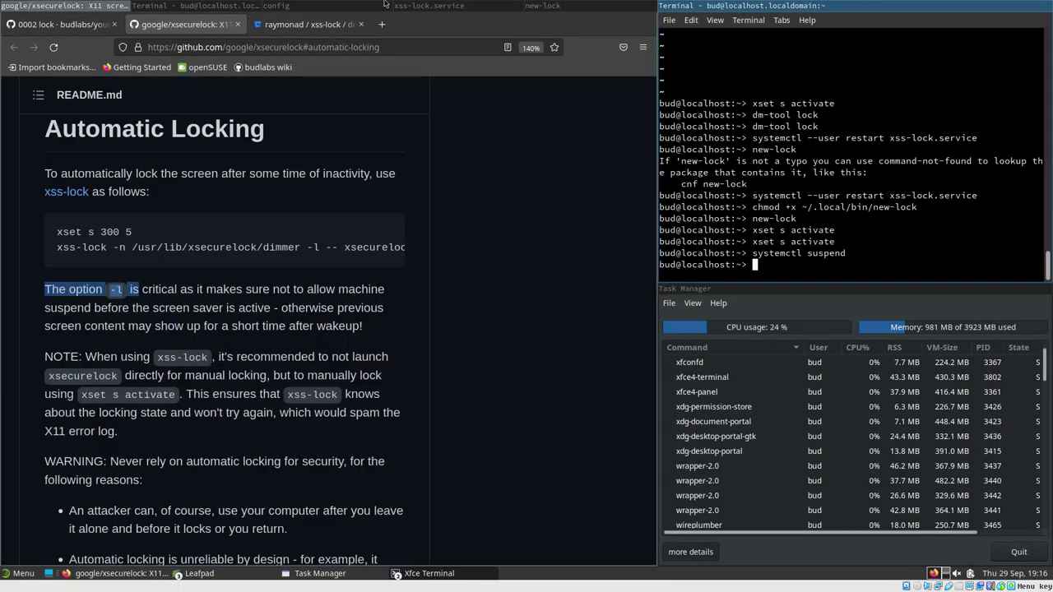
Highlight the xss-lock command and its new-lock locker on xss-lock.service's ExecStart line
left_click(413, 7)
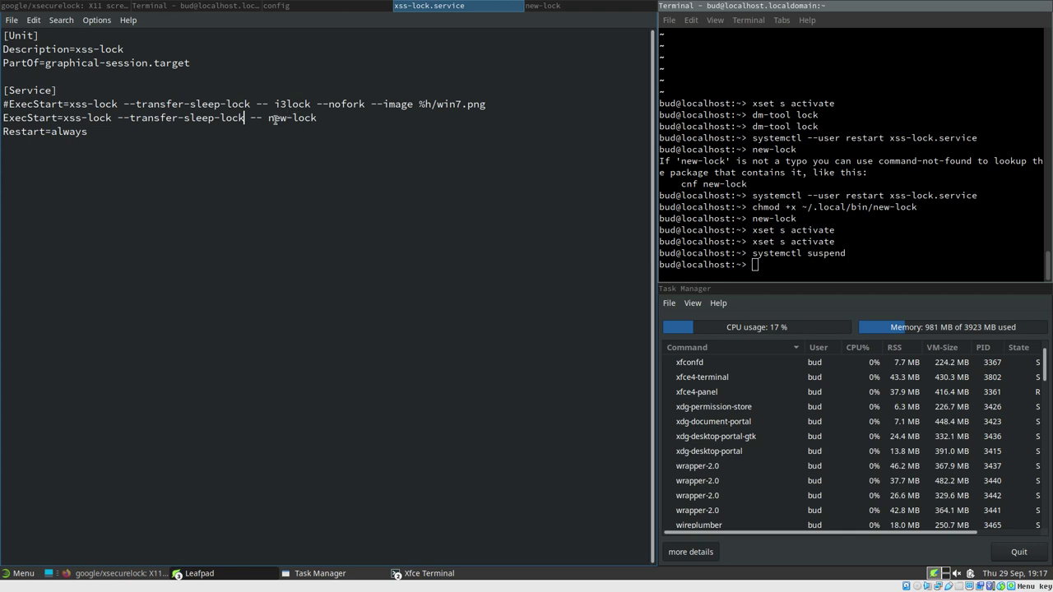
left_click_drag(267, 120, 328, 118)
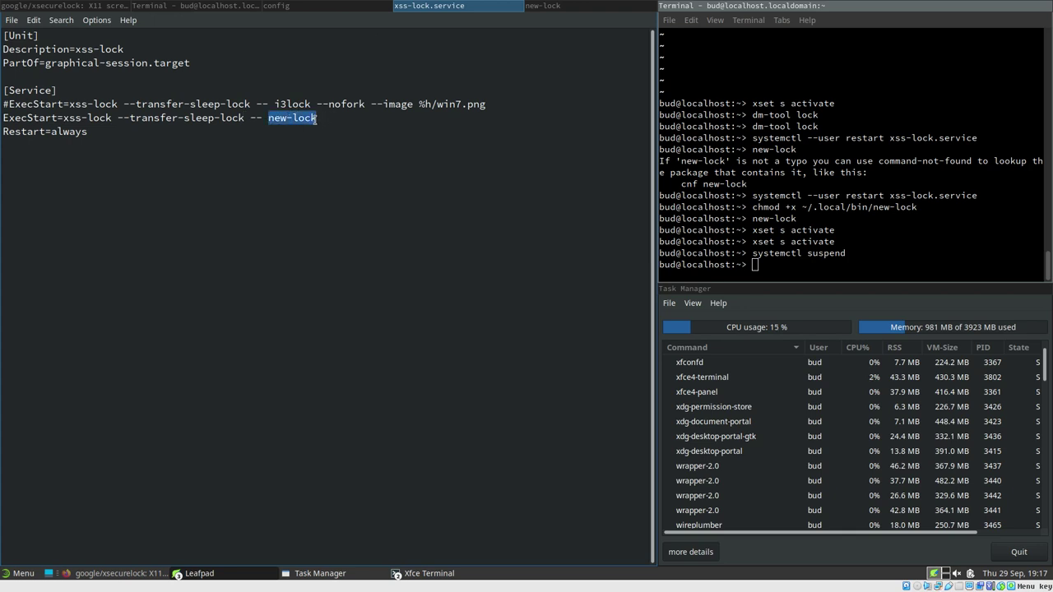
left_click_drag(63, 120, 245, 118)
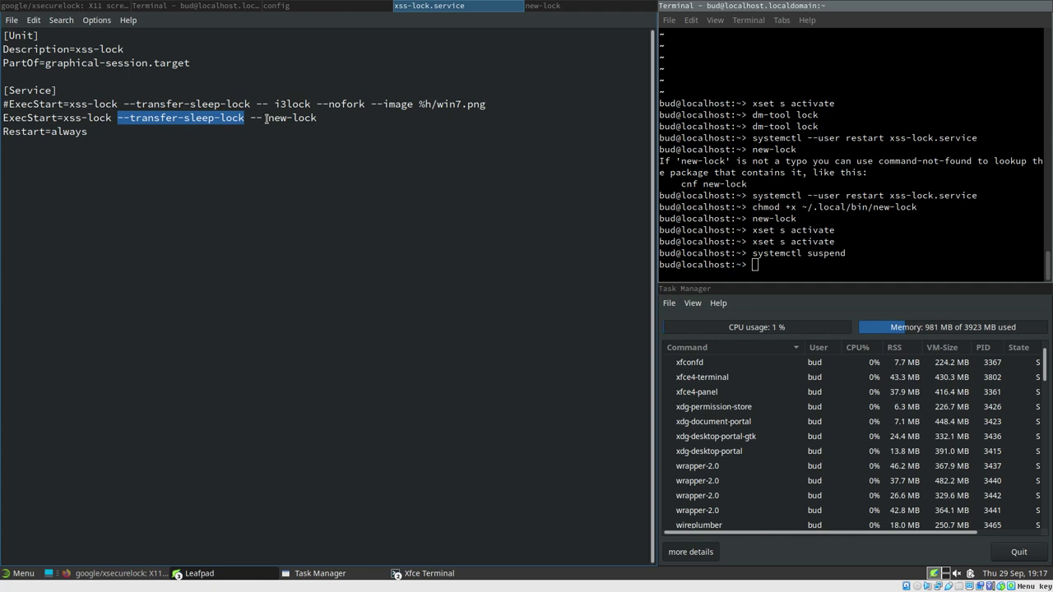
left_click_drag(267, 118, 339, 119)
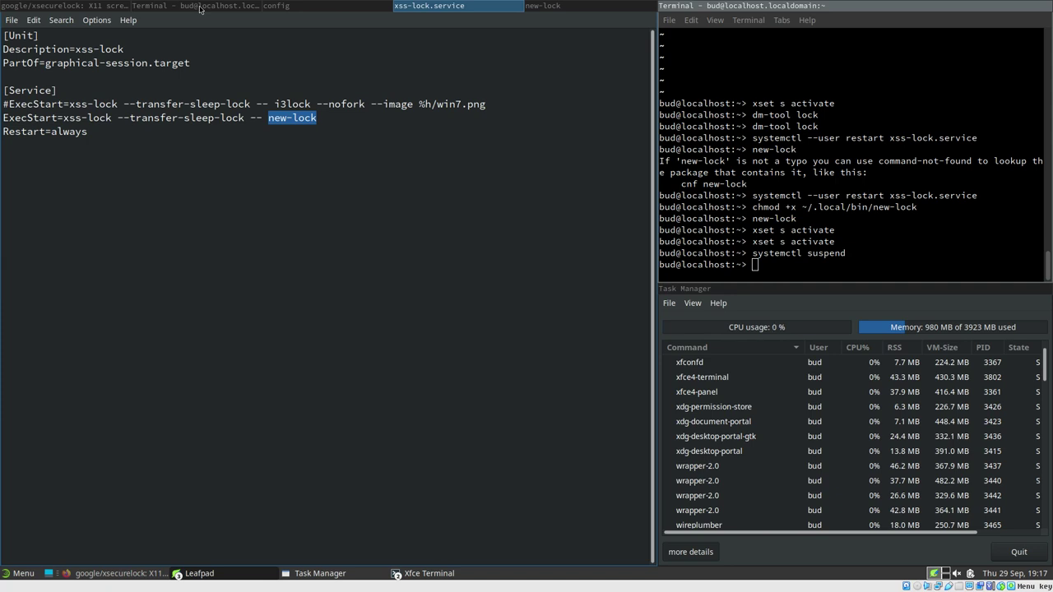
left_click(269, 117)
left_click_drag(269, 118, 317, 117)
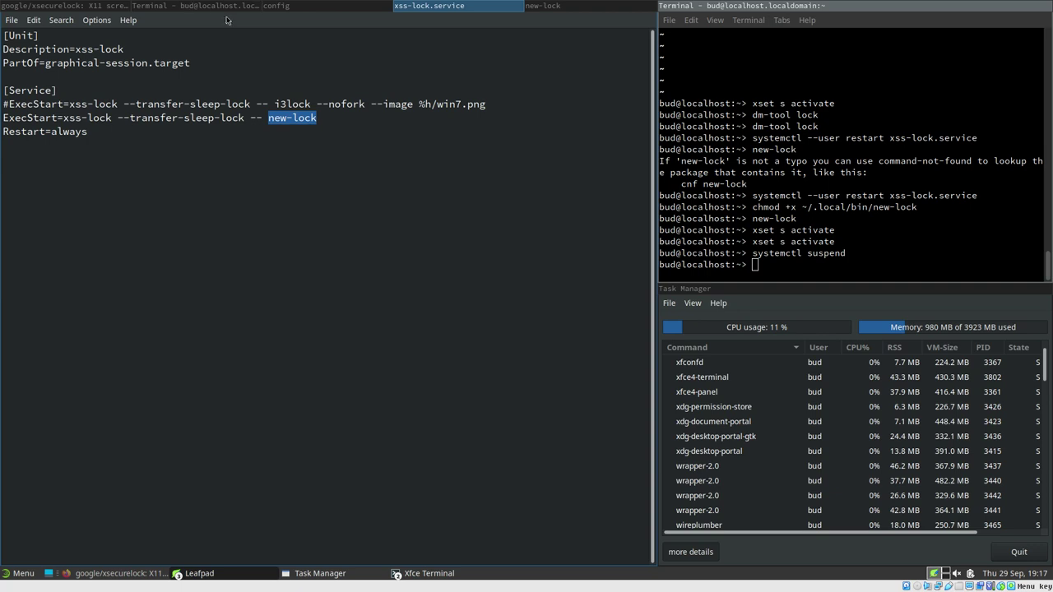
left_click(191, 5)
left_click(74, 4)
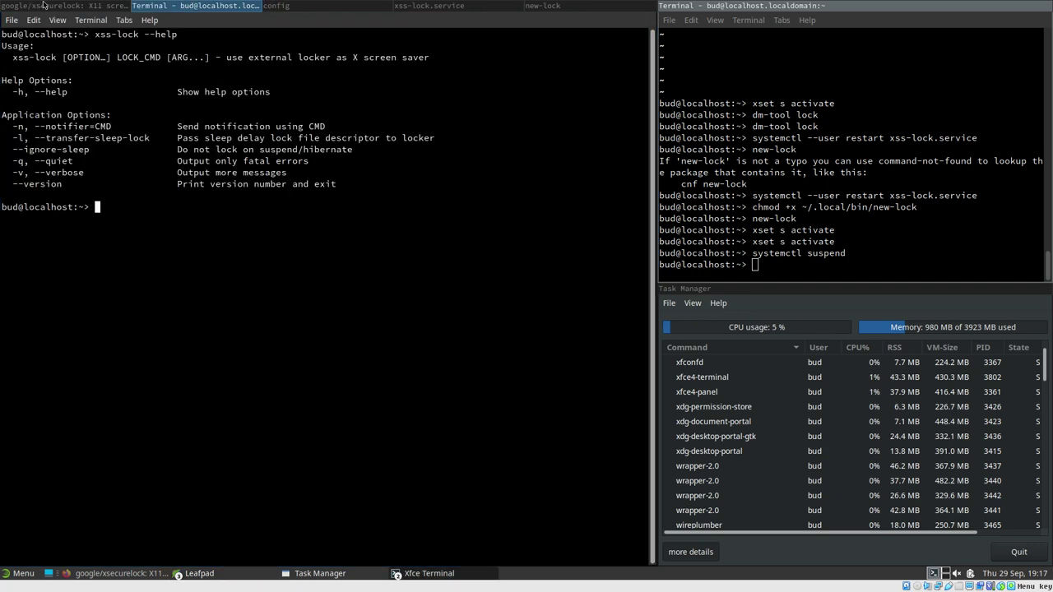
left_click(57, 24)
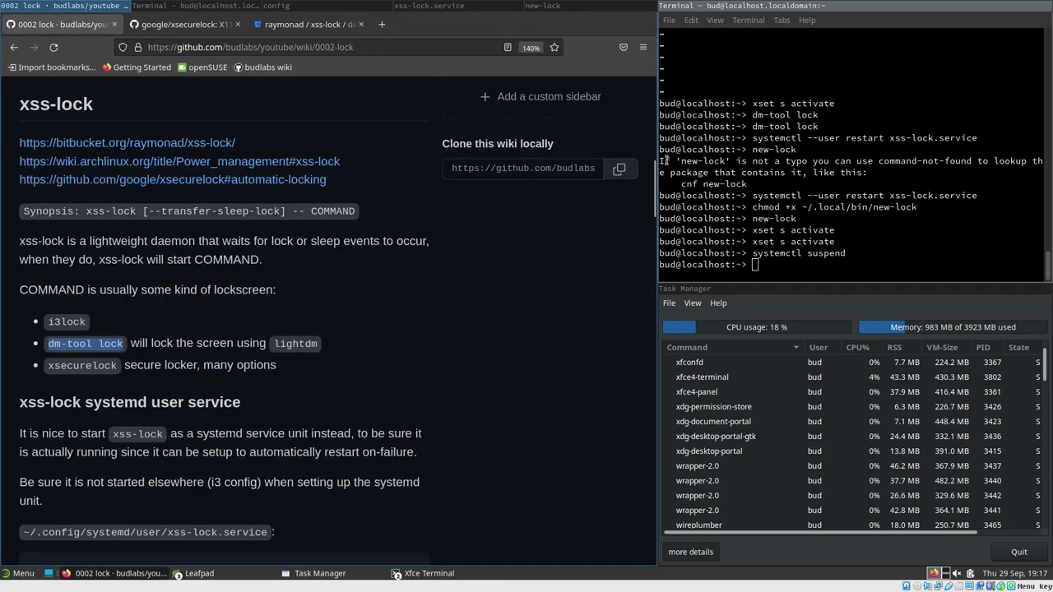
left_click_drag(656, 184, 656, 457)
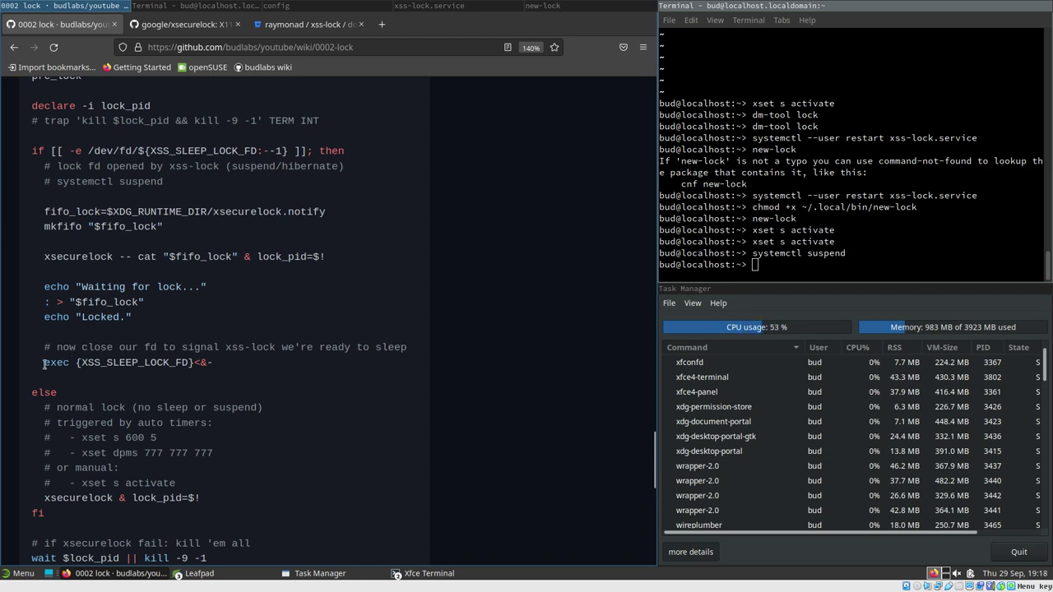
left_click_drag(45, 362, 209, 381)
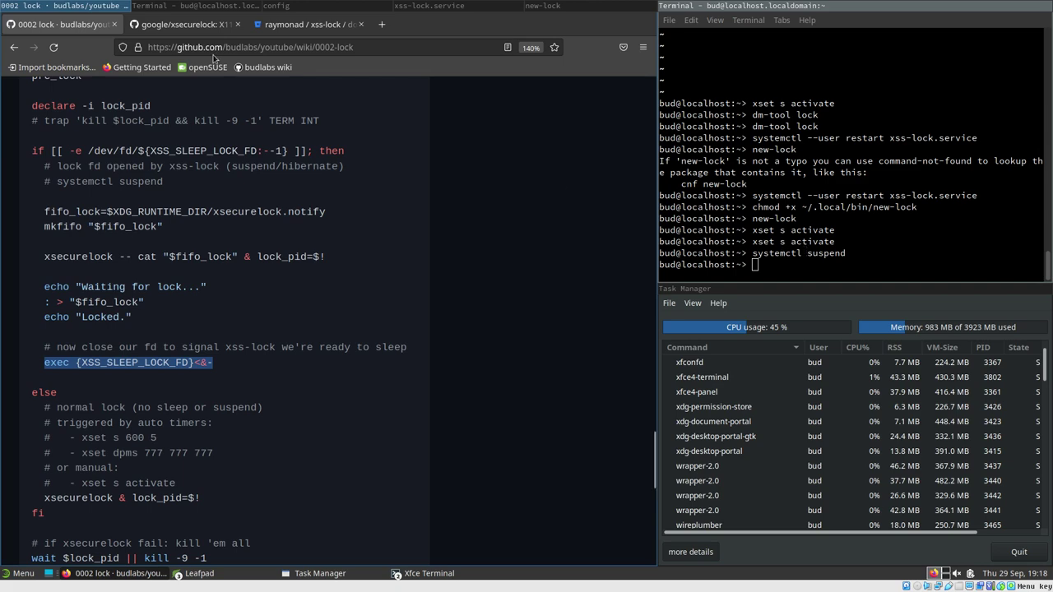
scroll(172, 256, "up", 4)
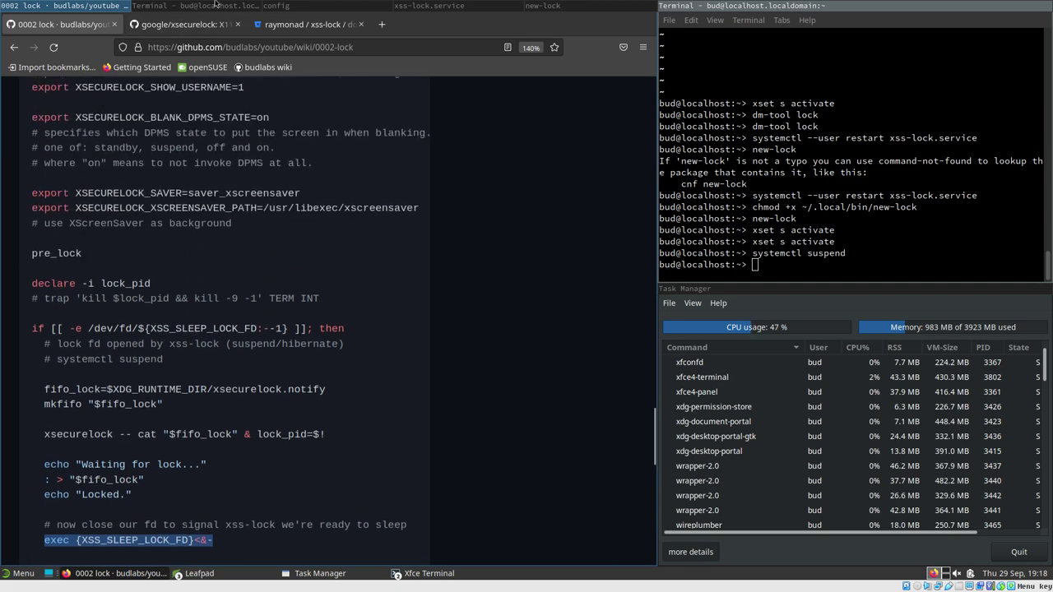
left_click(251, 5)
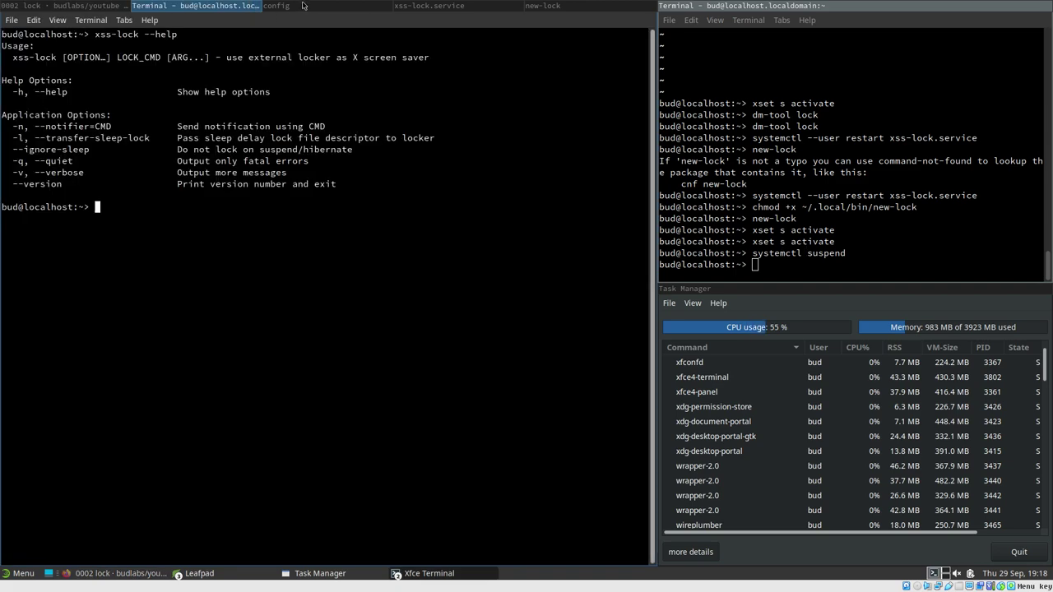
In xss-lock.service, highlight new-lock and the commented i3lock --nofork --image %h/win7.png command
left_click(305, 6)
left_click(441, 6)
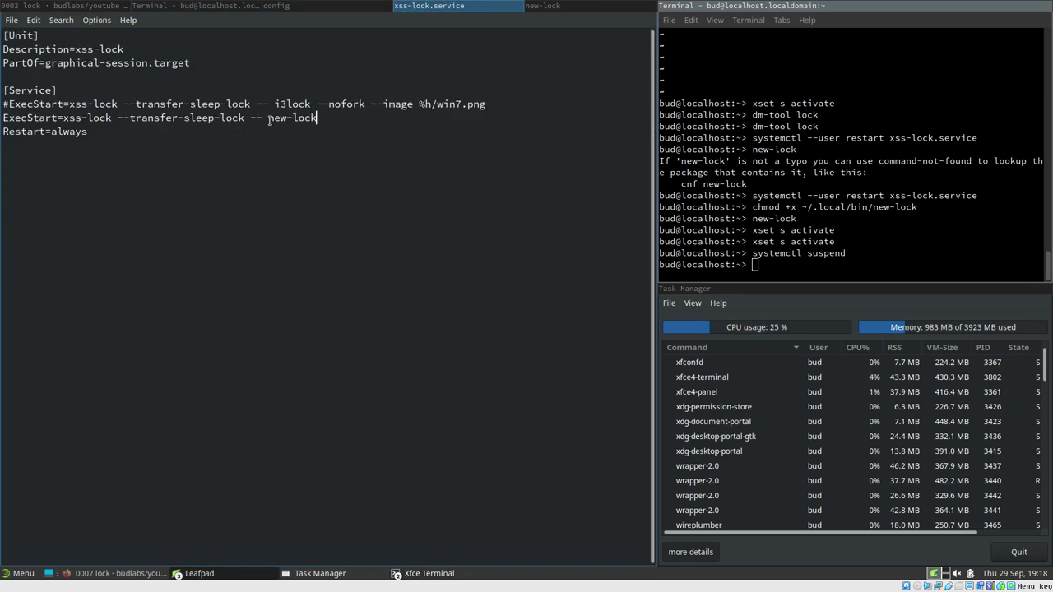
left_click_drag(268, 120, 347, 119)
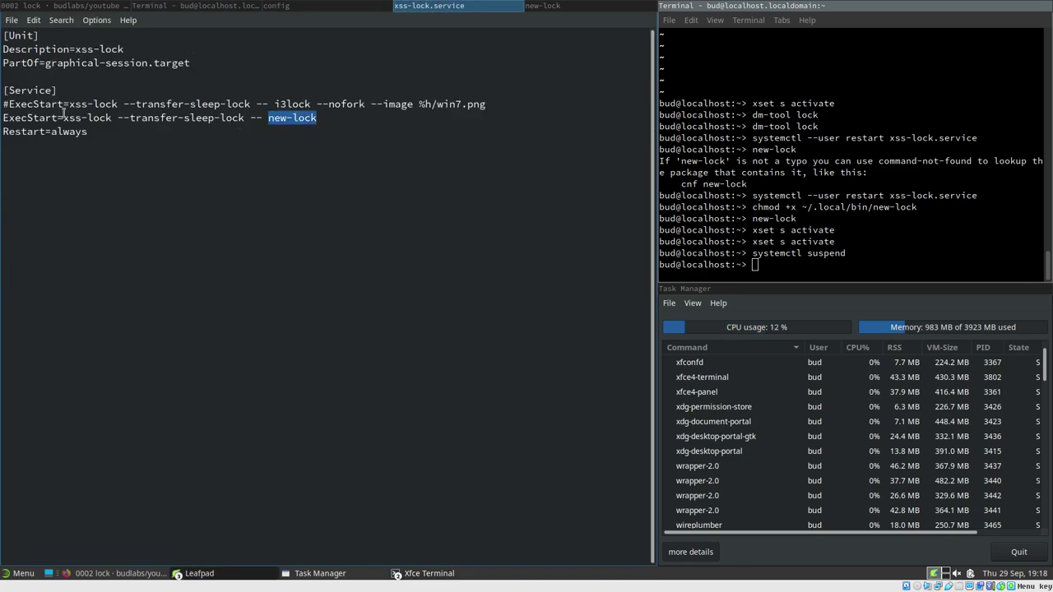
double_click(290, 103)
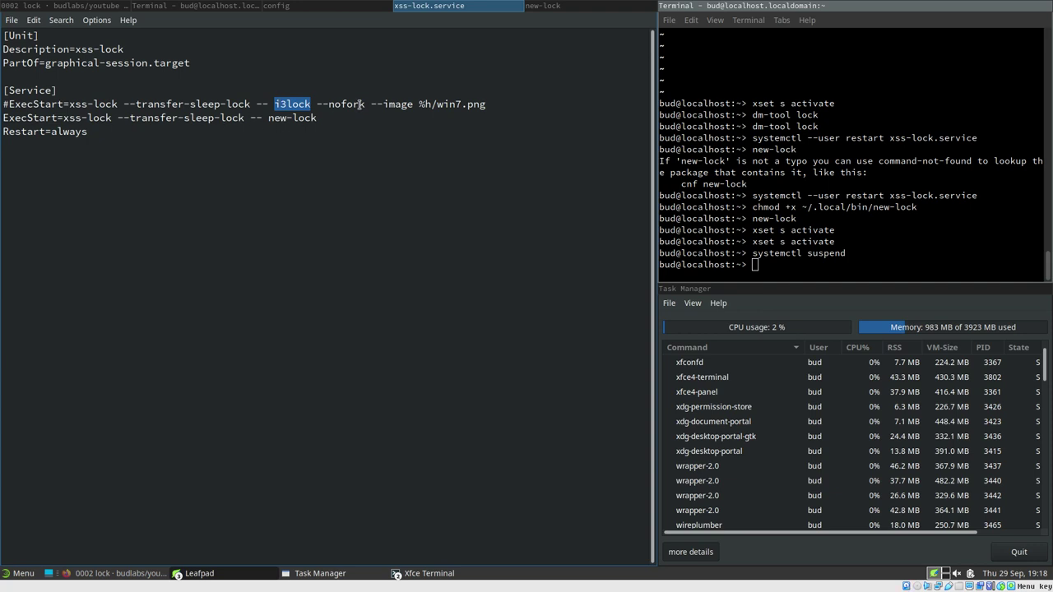
left_click_drag(274, 103, 512, 105)
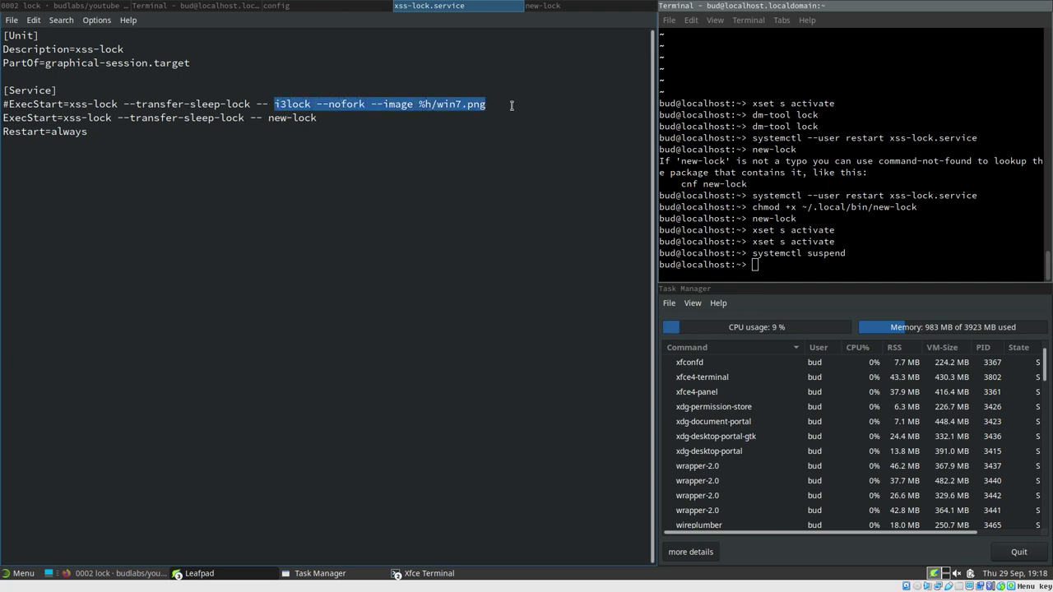
left_click_drag(275, 104, 513, 104)
left_click_drag(275, 104, 499, 100)
left_click(293, 117)
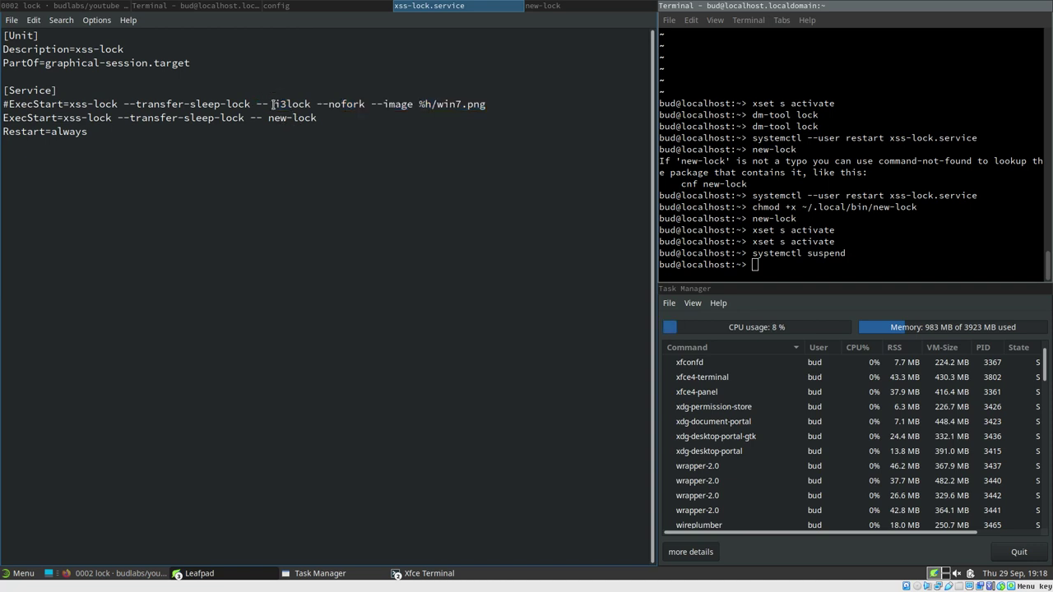
left_click_drag(274, 104, 529, 102)
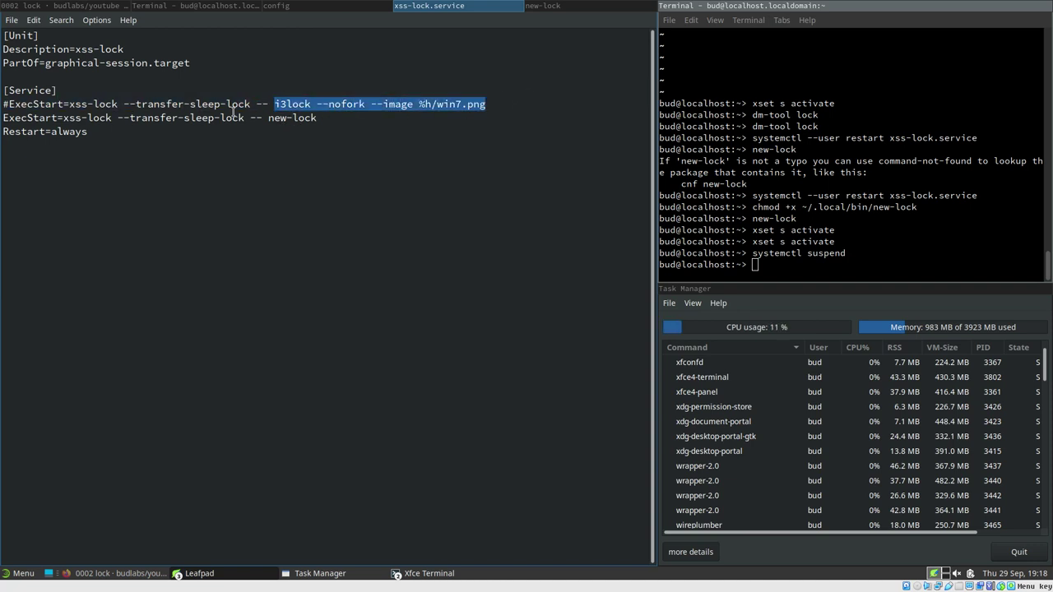
Scroll the 0002 lock wiki page to the wrapper script and highlight its purpose comment
left_click(104, 4)
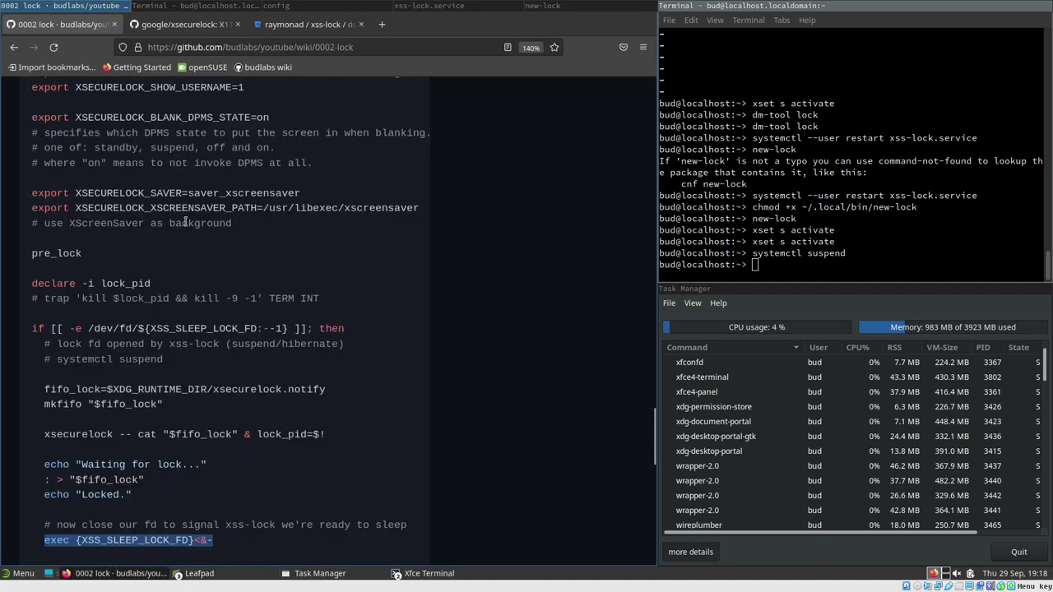
scroll(199, 244, "up", 5)
scroll(367, 280, "up", 5)
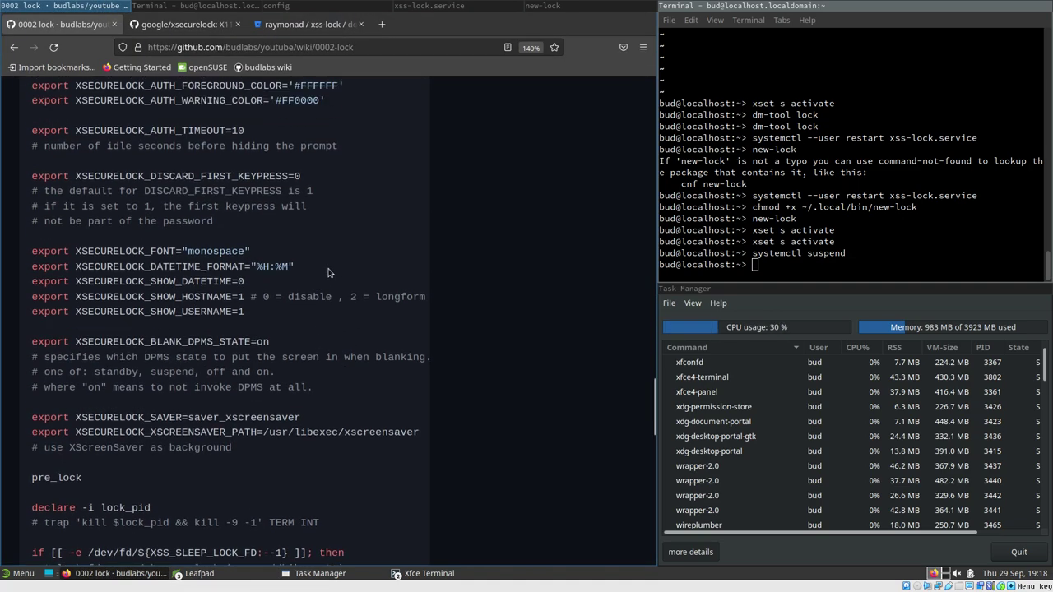
scroll(366, 286, "up", 2)
scroll(128, 350, "down", 5)
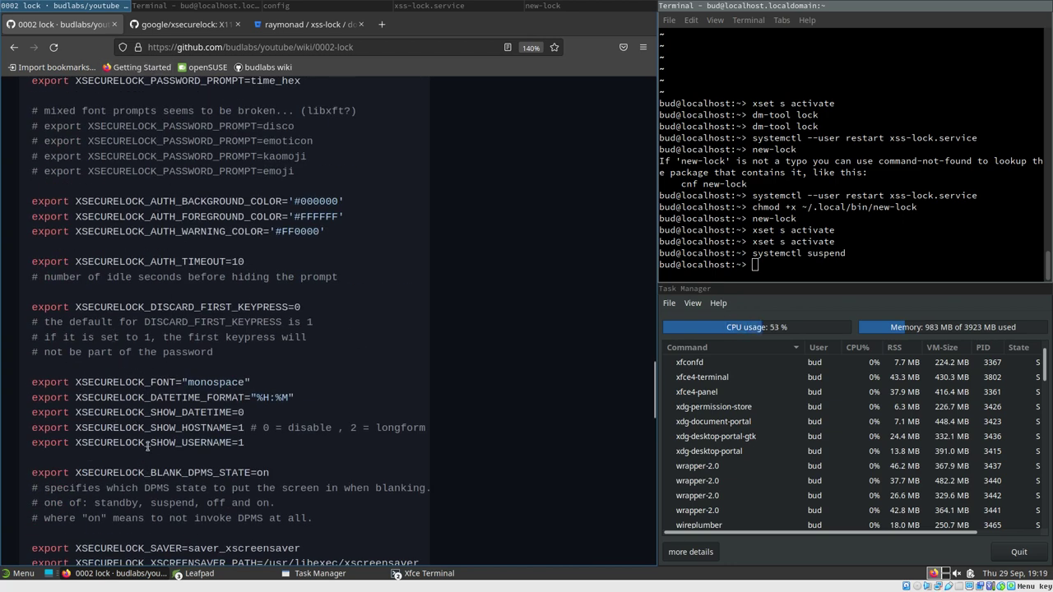
scroll(283, 276, "up", 2)
scroll(283, 276, "up", 9)
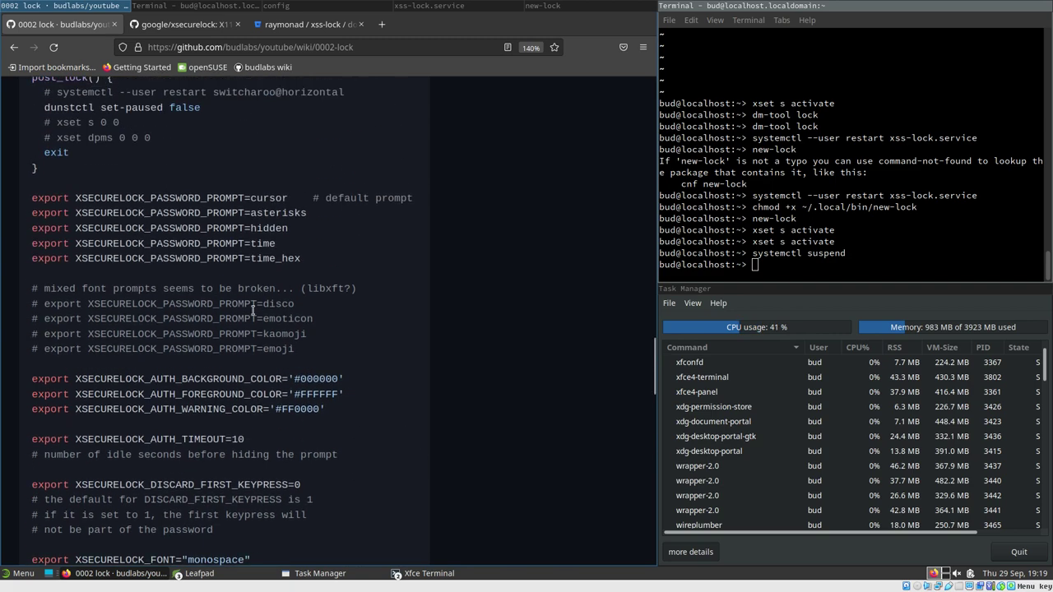
scroll(247, 315, "up", 6)
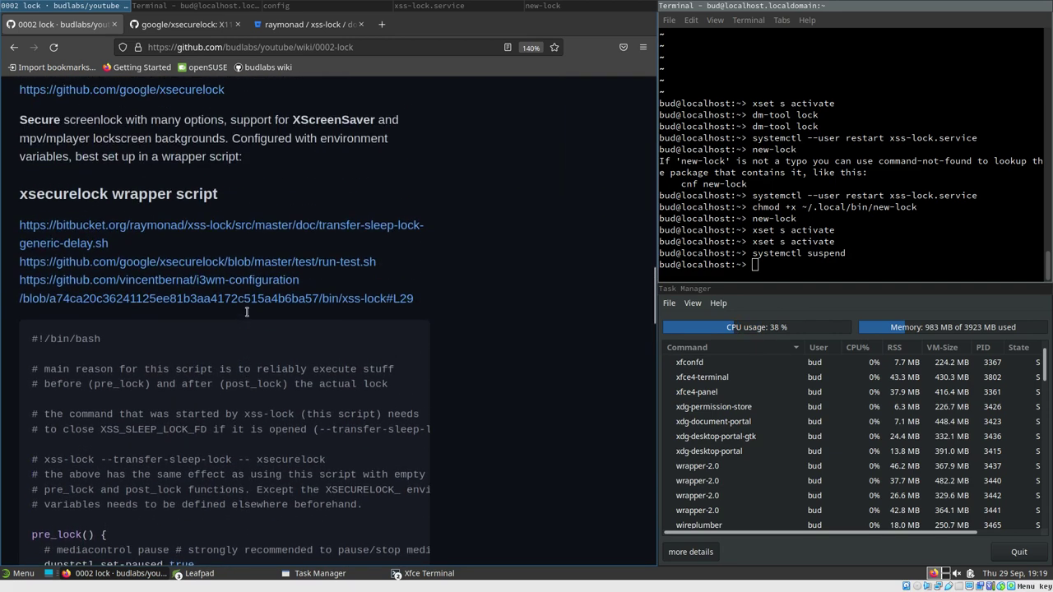
scroll(366, 315, "down", 7)
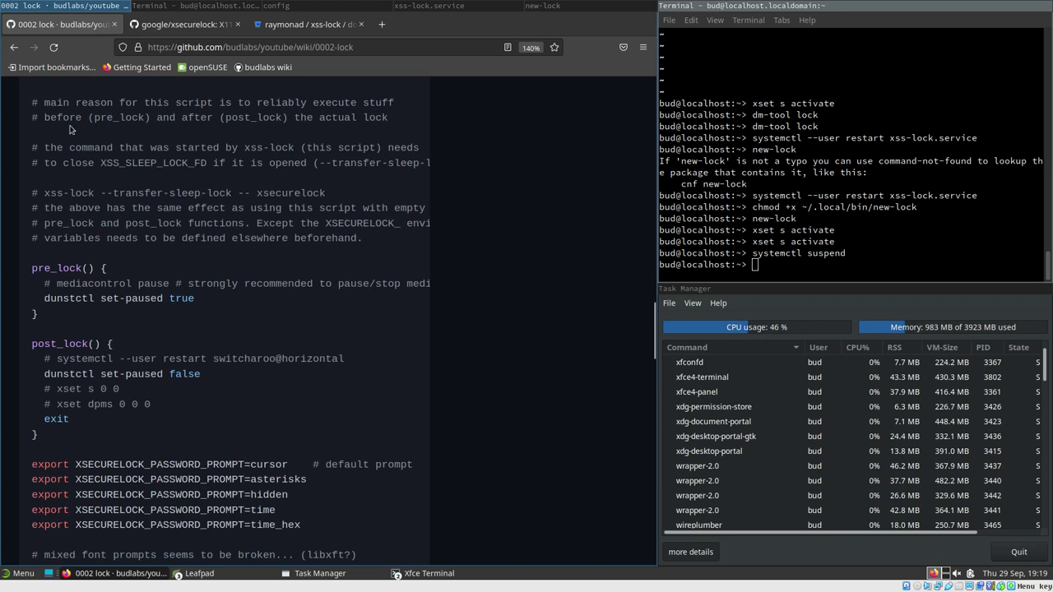
left_click_drag(45, 102, 425, 122)
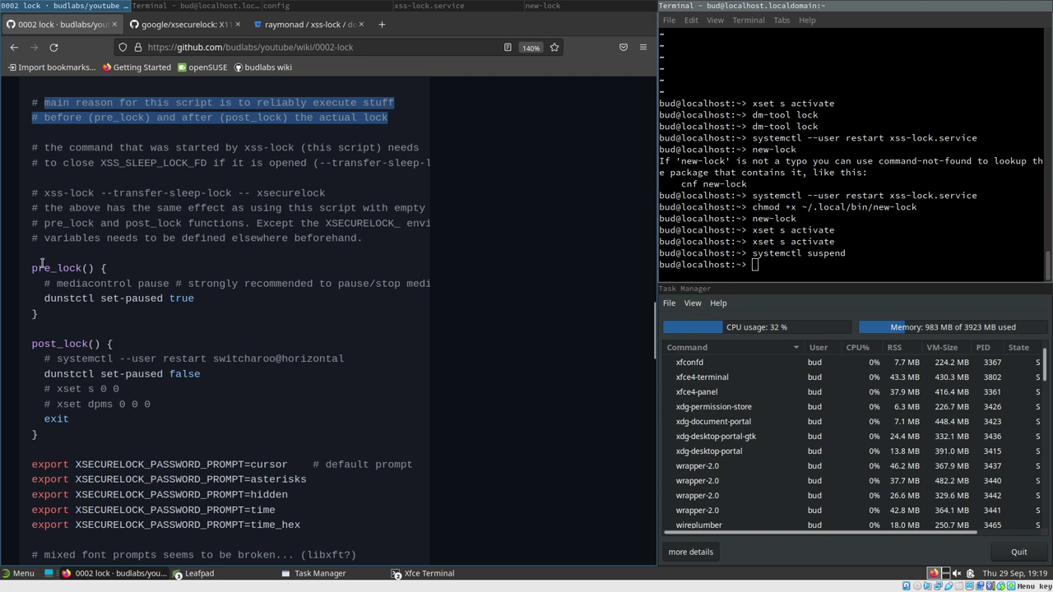
Highlight the pre_lock and post_lock functions and the mediacontrol pause comment
left_click(46, 267)
triple_click(80, 269)
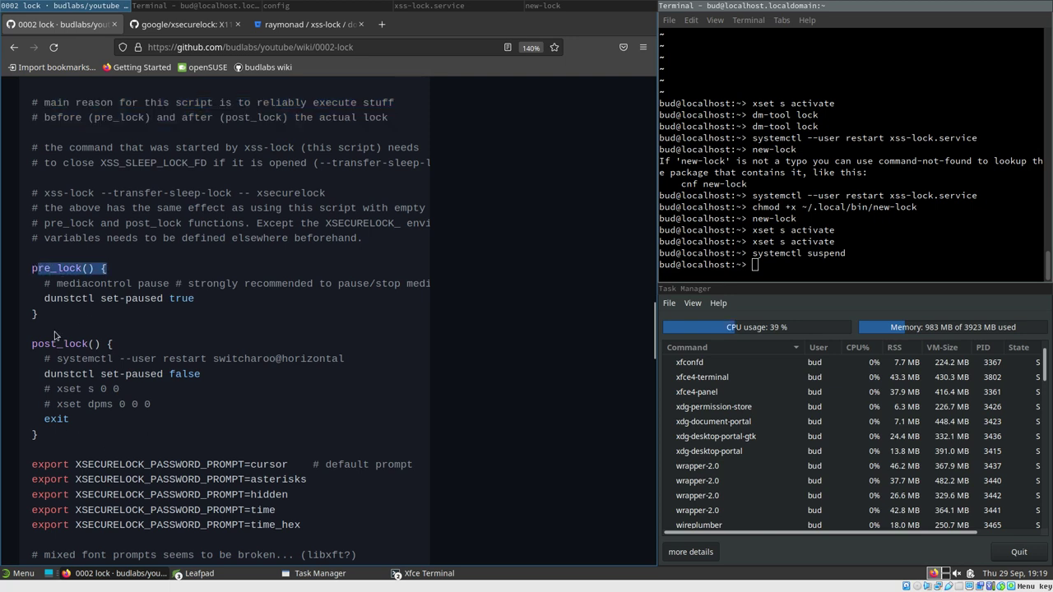
left_click_drag(33, 344, 116, 435)
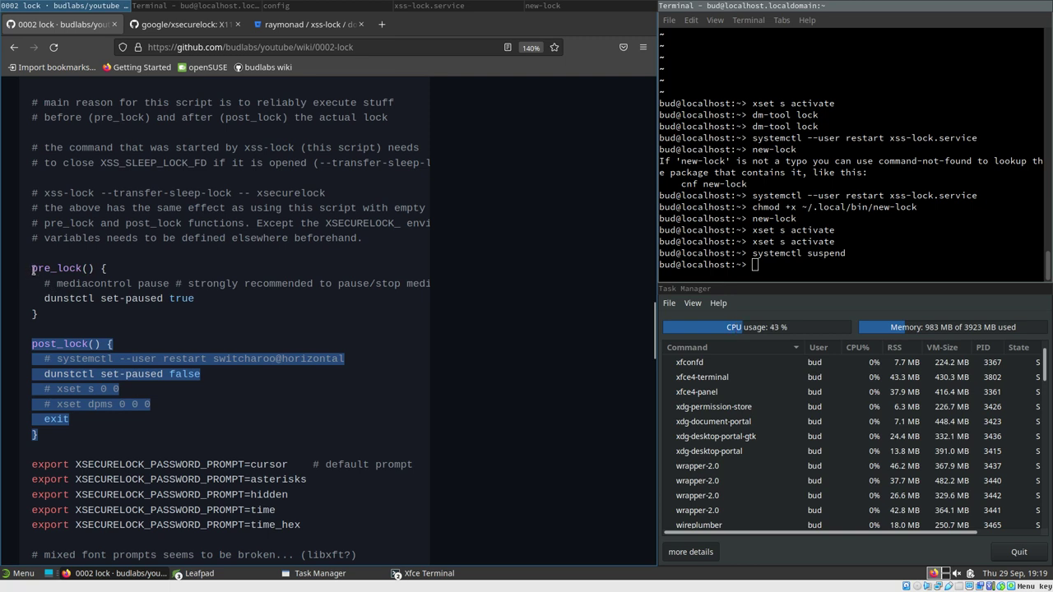
left_click_drag(33, 268, 111, 312)
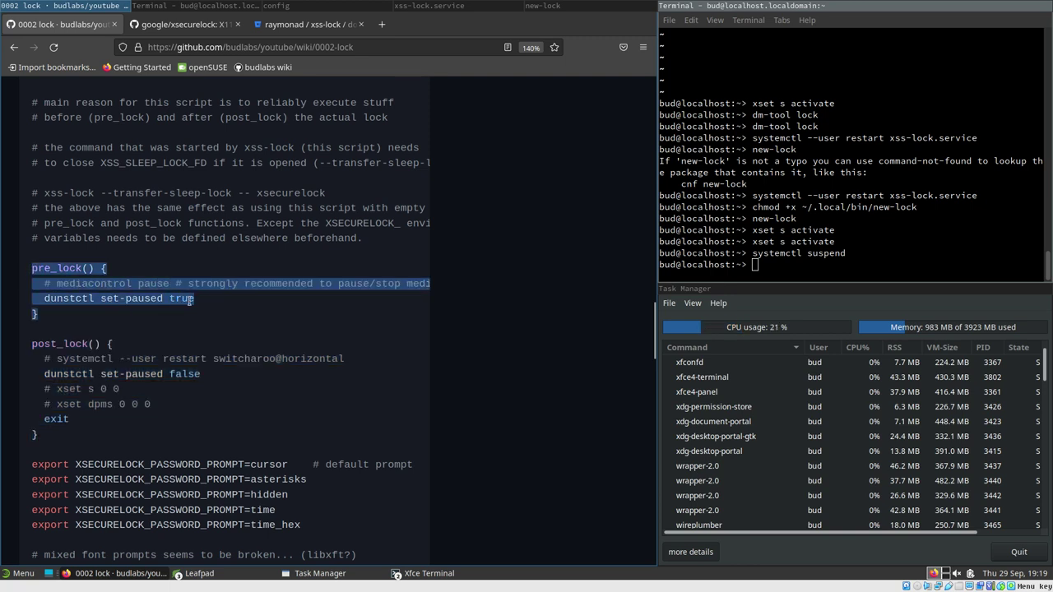
left_click(61, 282)
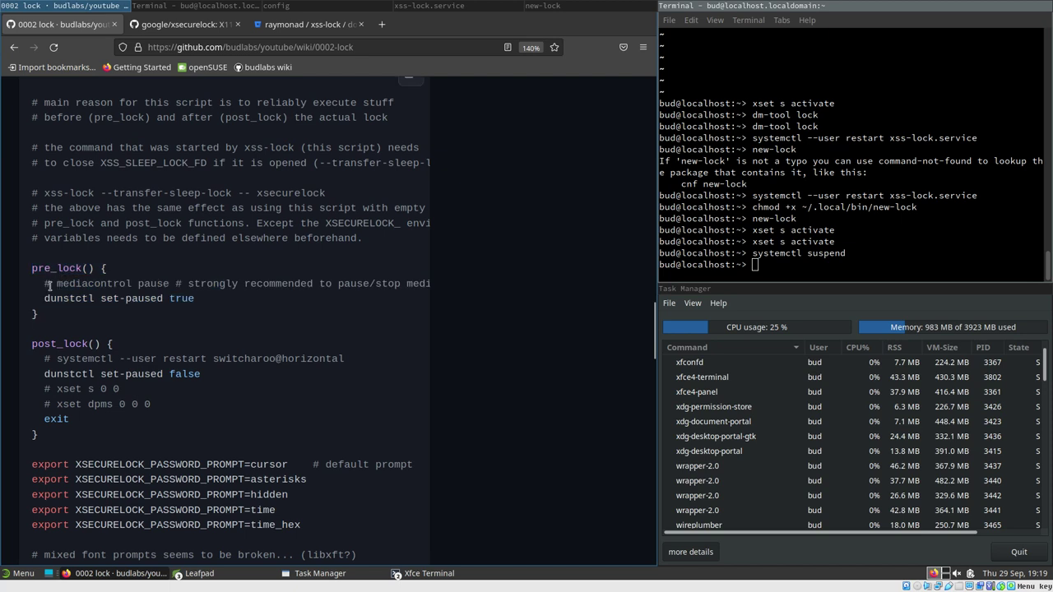
left_click_drag(55, 284, 172, 294)
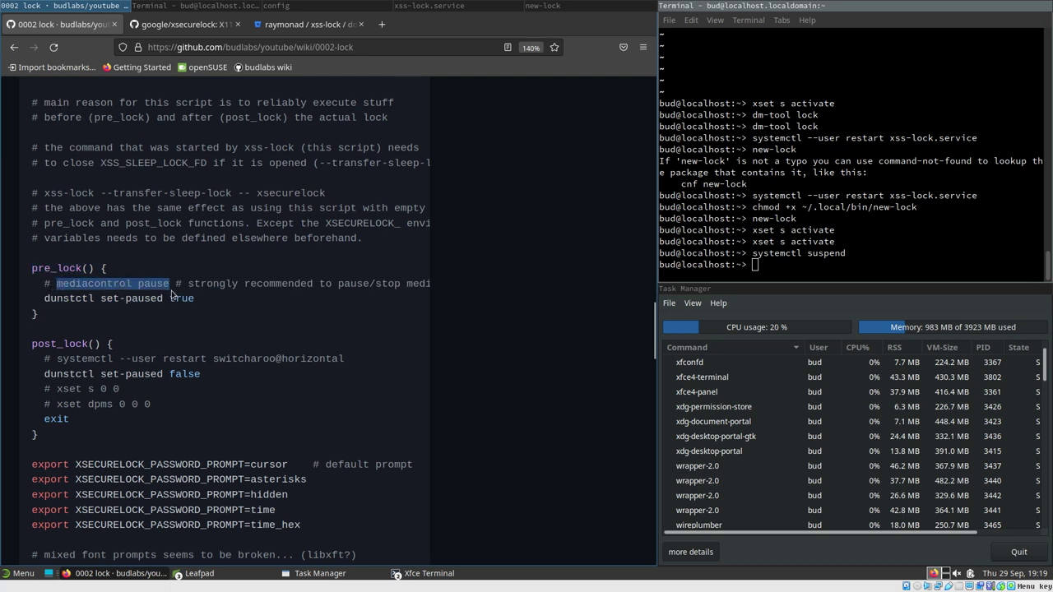
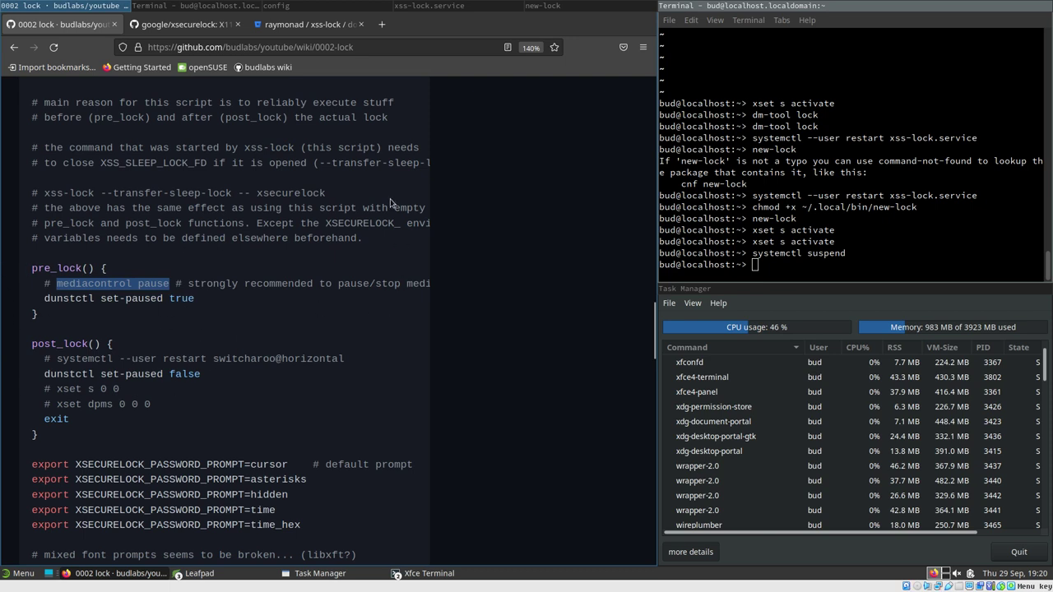
Select the systemctl suspend command, then look over the xsecurelock readme and lock wiki tabs
left_click_drag(753, 253, 850, 253)
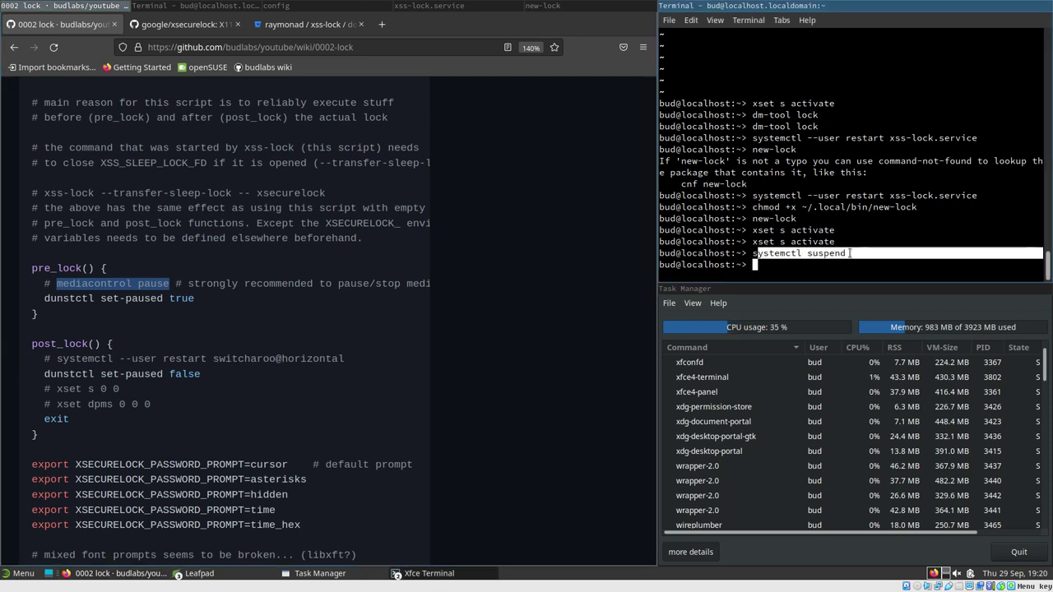
left_click(831, 253)
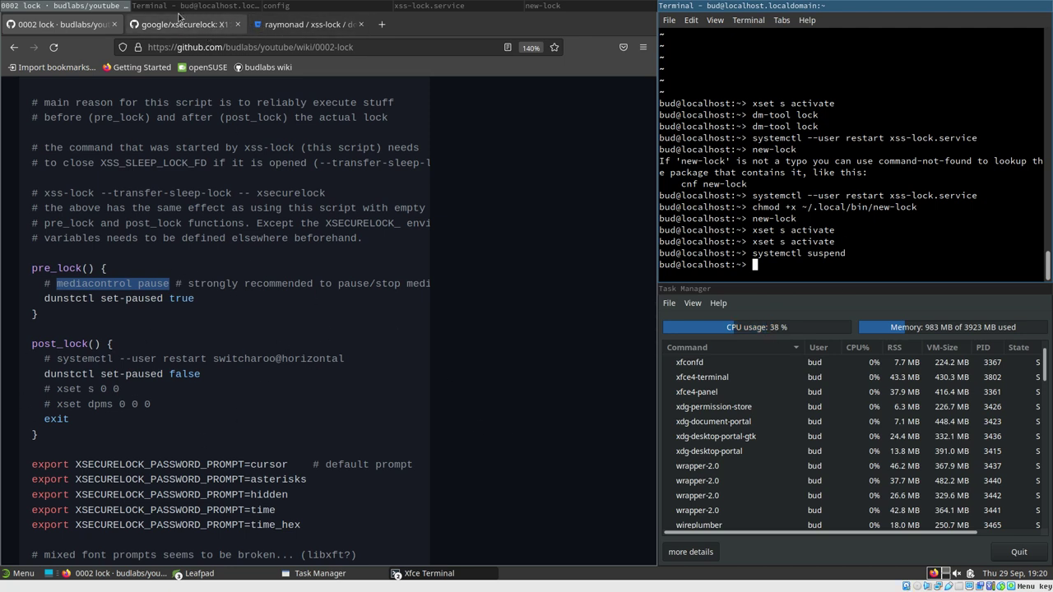
left_click(277, 19)
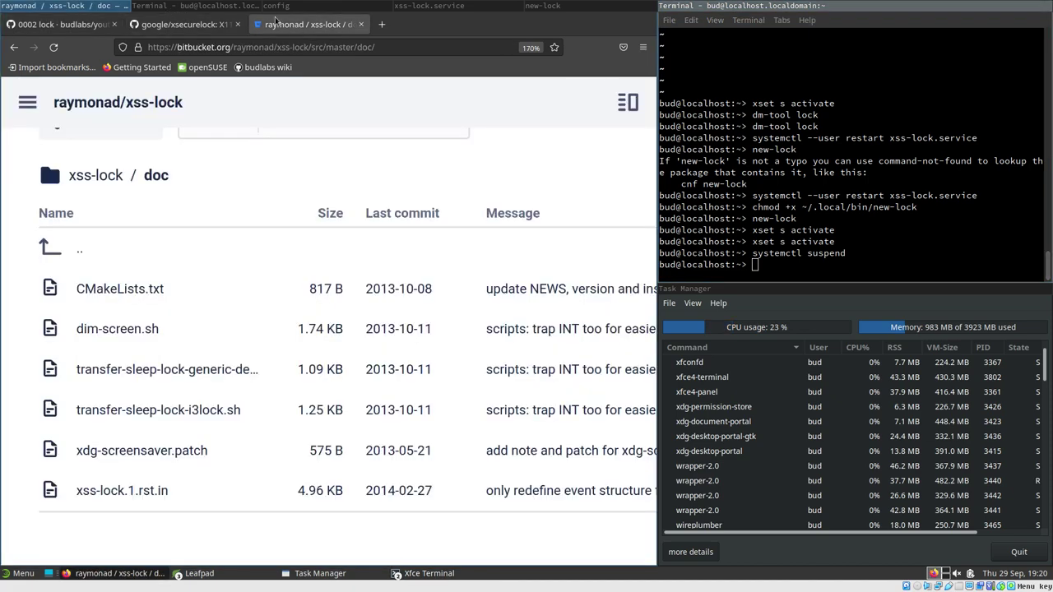
left_click(183, 24)
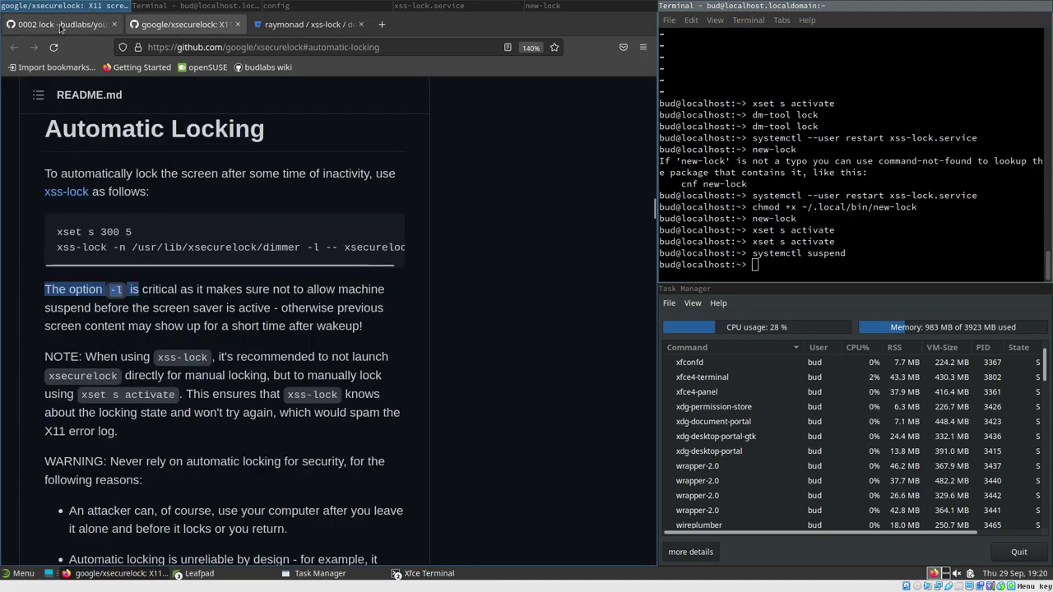
left_click(59, 25)
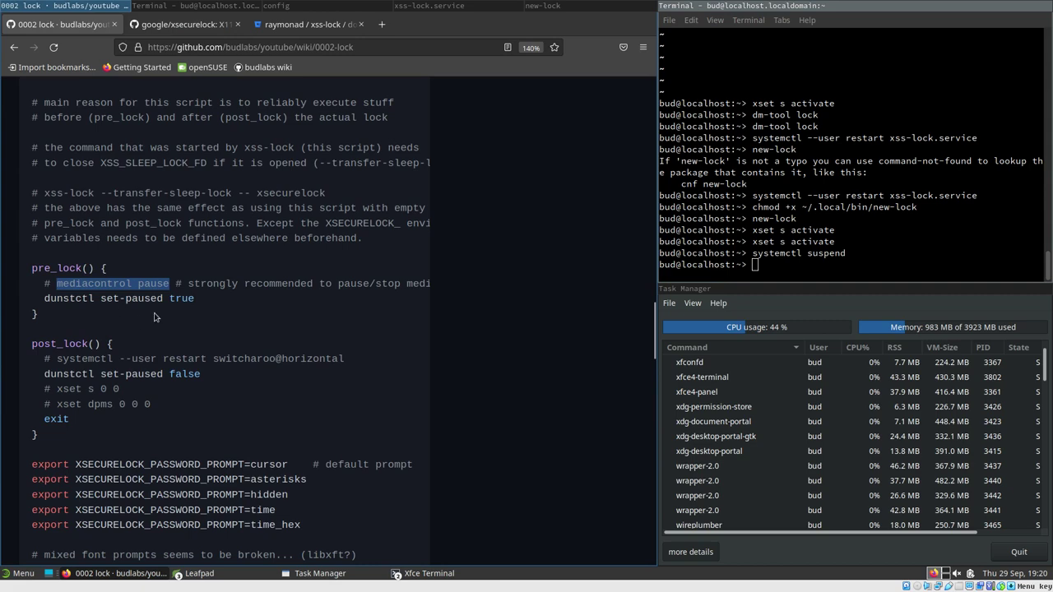
scroll(141, 162, "up", 3)
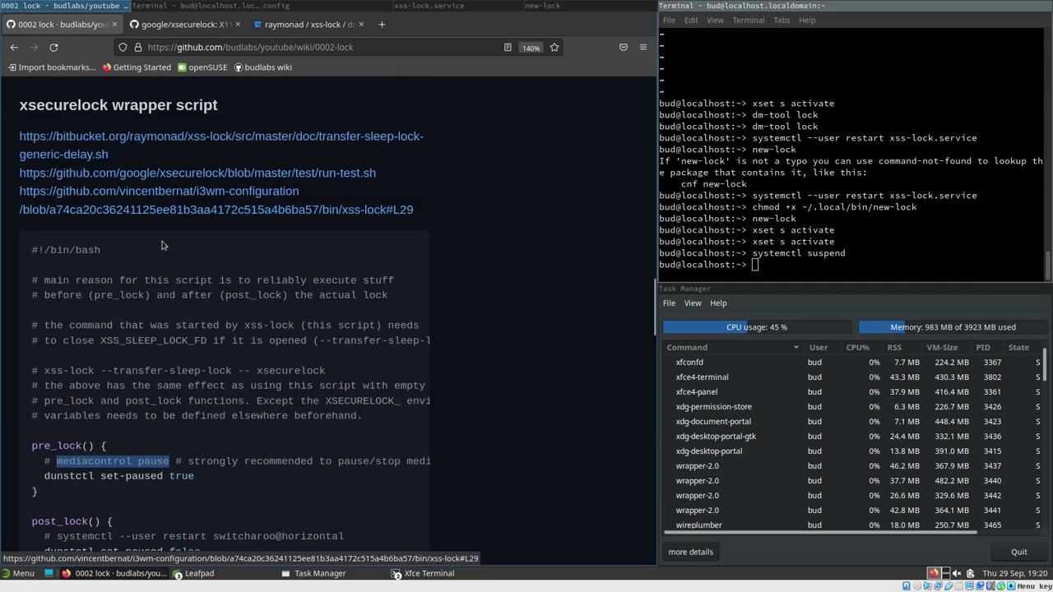
scroll(162, 245, "down", 20)
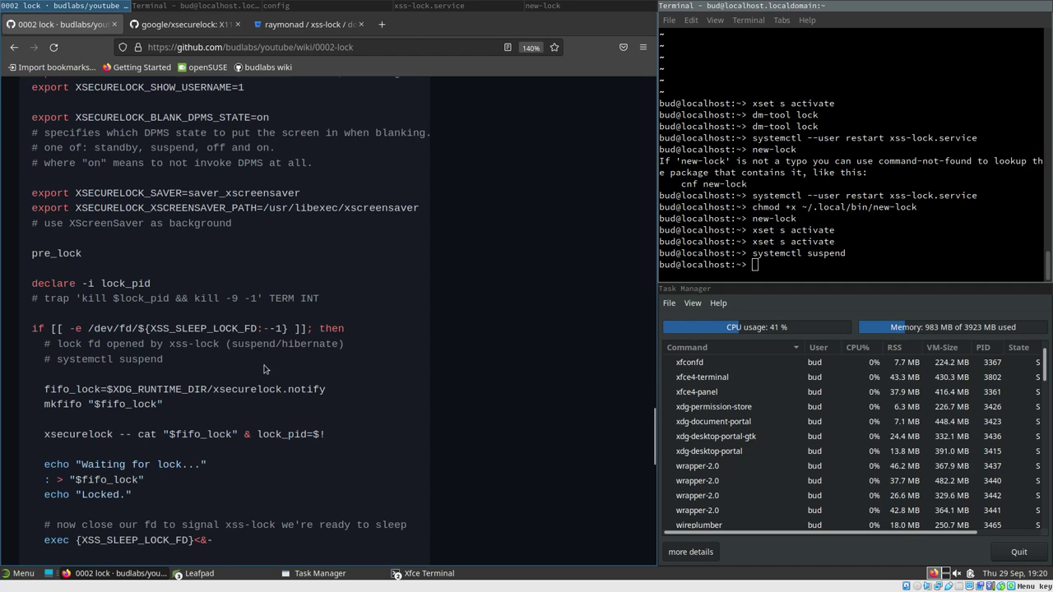
scroll(325, 290, "up", 2)
Read transfer-sleep-lock-generic-delay.sh on Bitbucket, highlighting its line 34 lock fd test, then return to the wiki
left_click(305, 23)
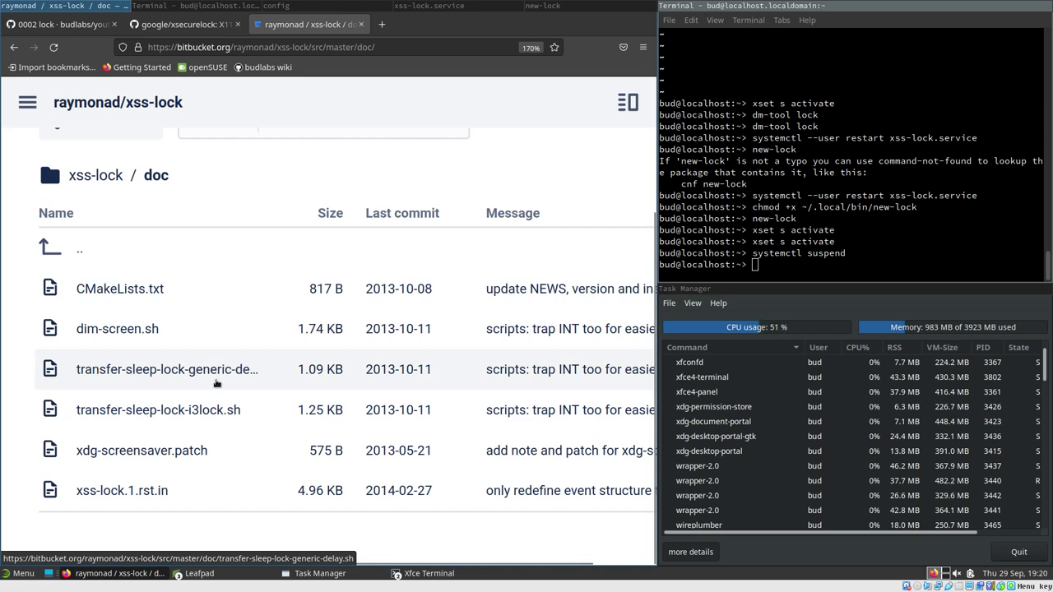
left_click(190, 372)
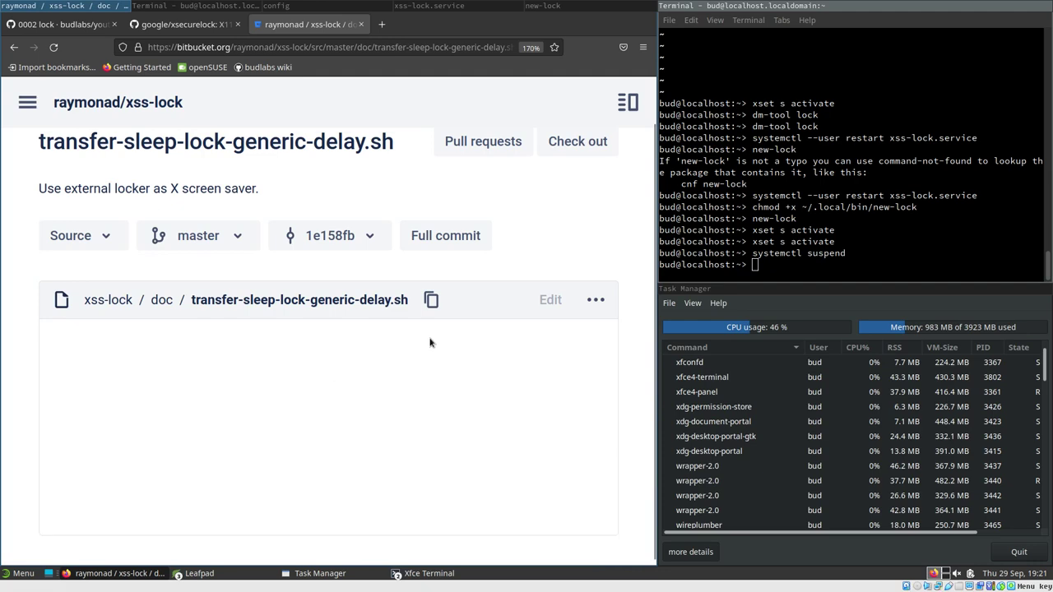
scroll(445, 362, "down", 3)
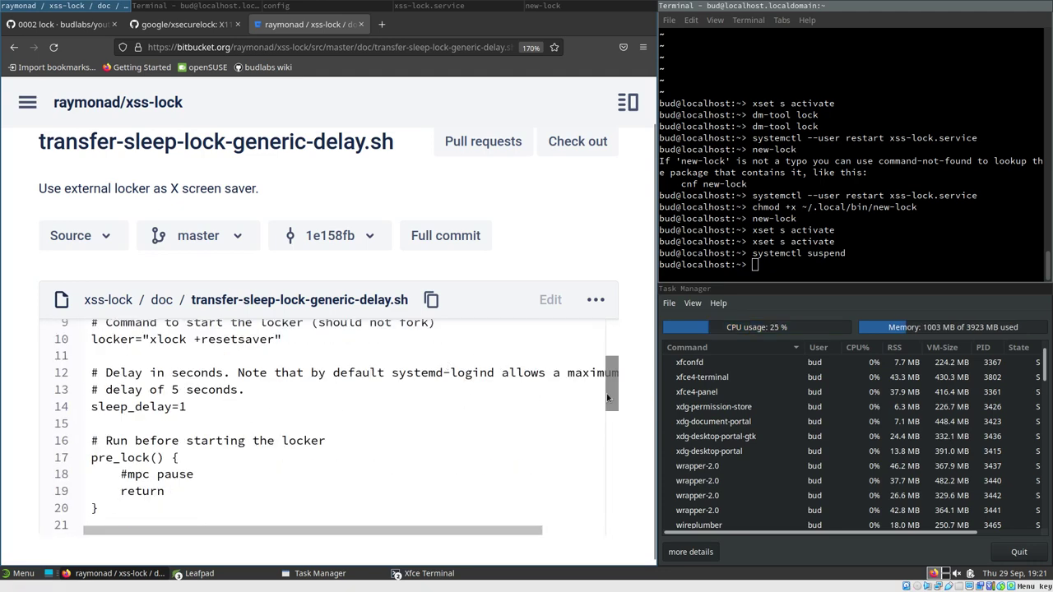
left_click_drag(611, 374, 611, 474)
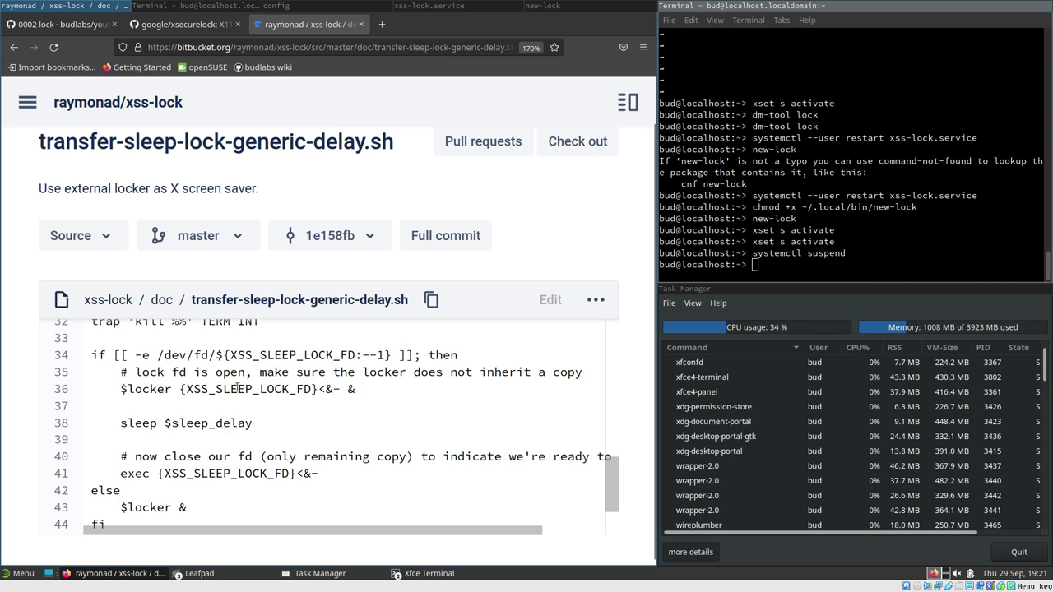
left_click_drag(136, 355, 395, 355)
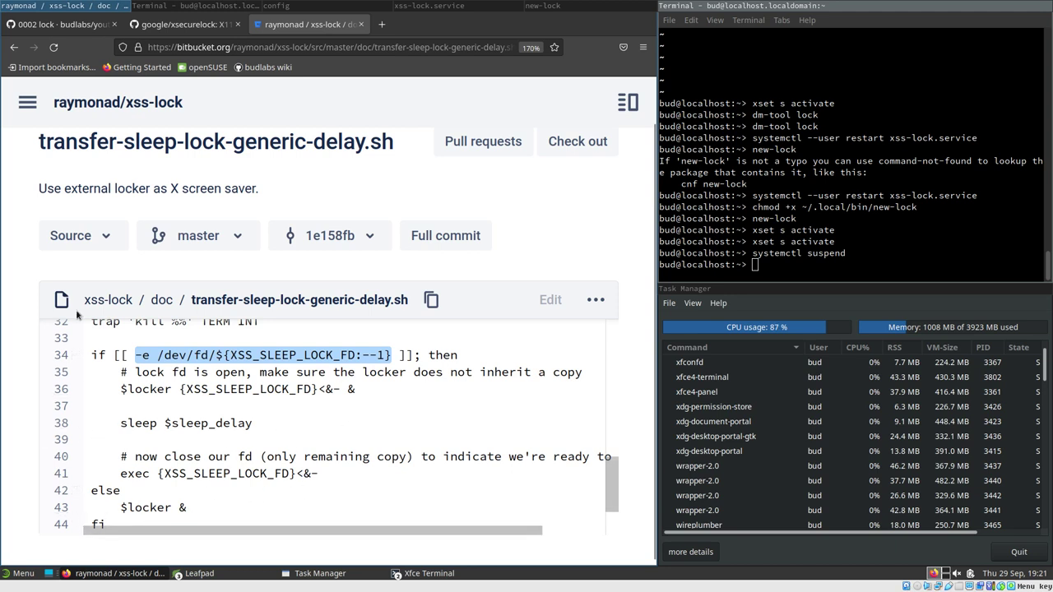
left_click(69, 24)
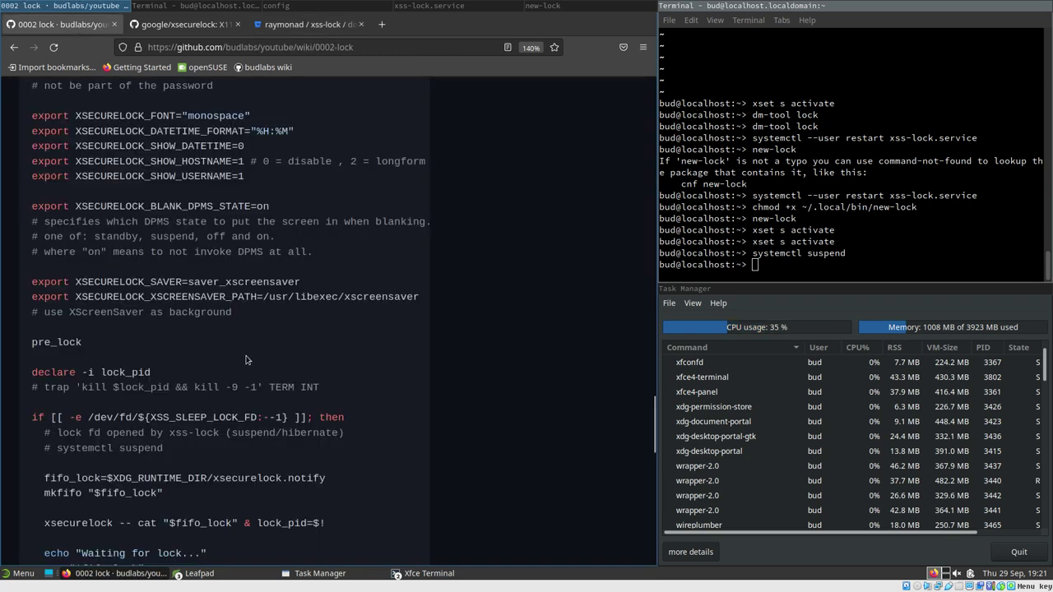
Lock the screen by running plain xsecurelock in the terminal, then unlock it with the password
scroll(253, 357, "up", 5)
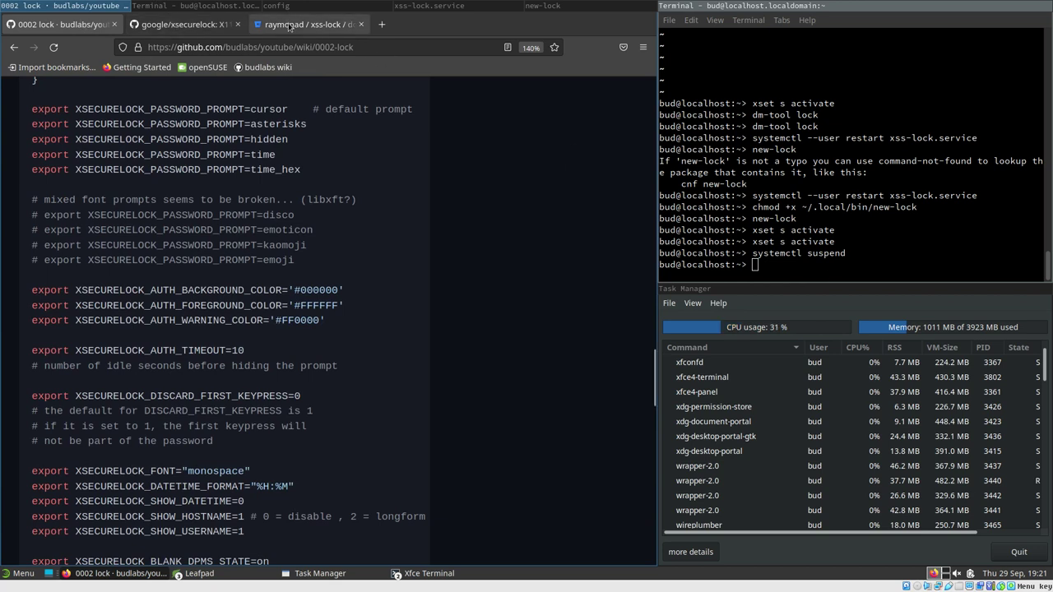
left_click(797, 245)
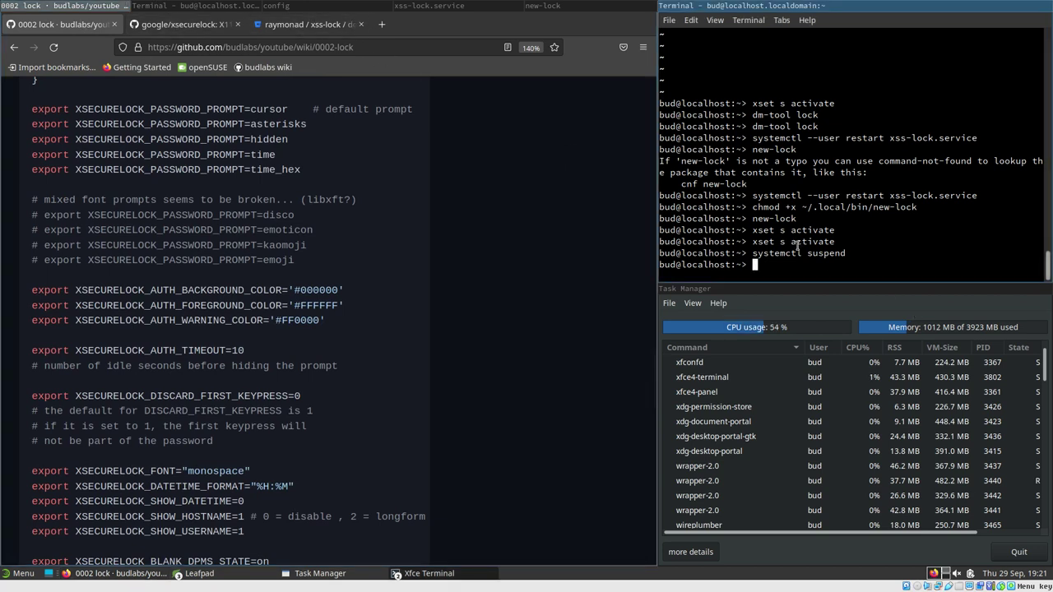
type("xse")
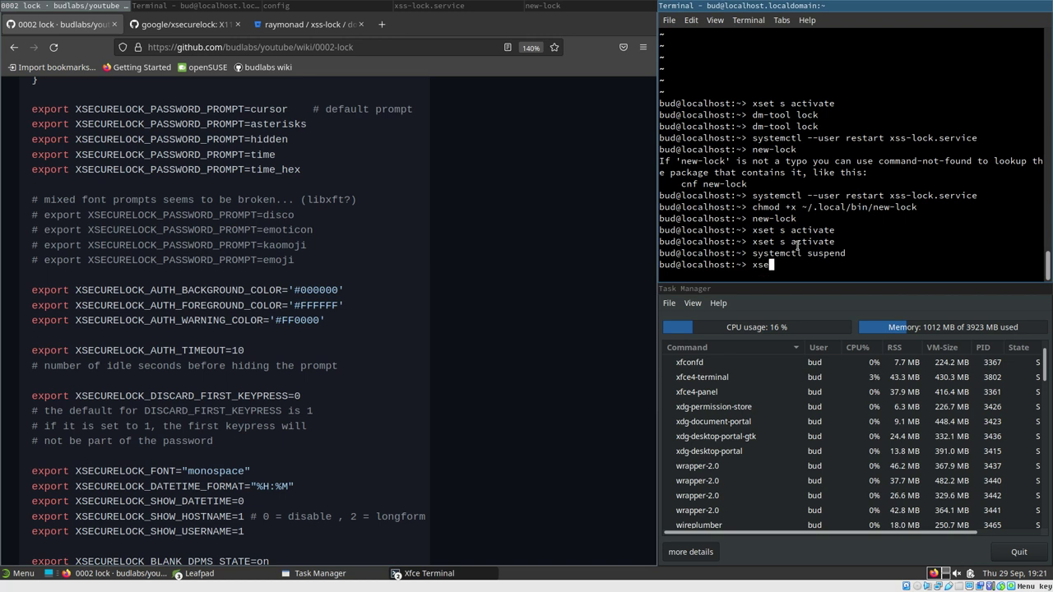
type("curelock")
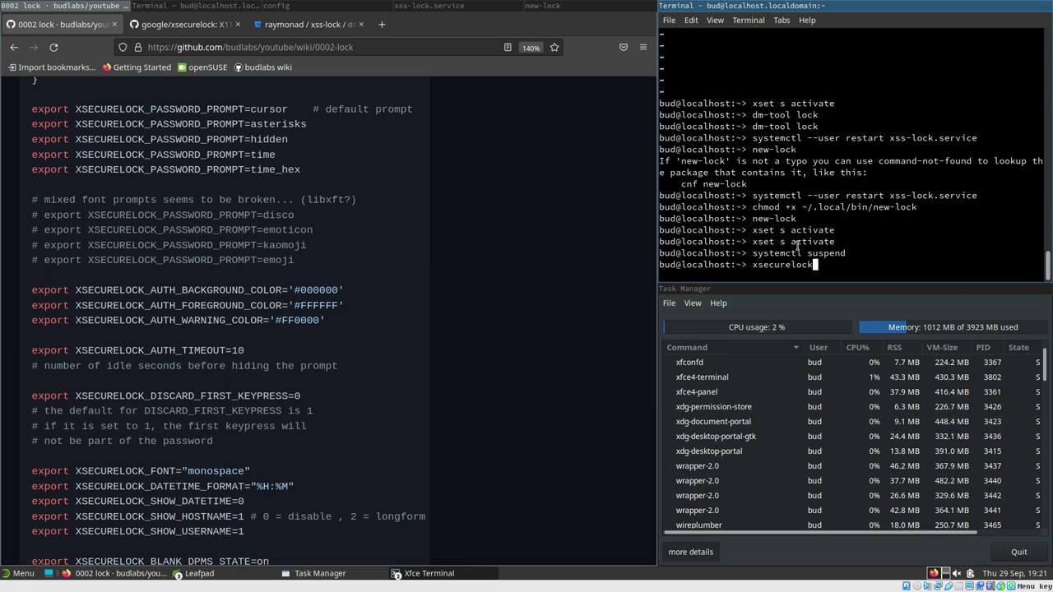
key("Return")
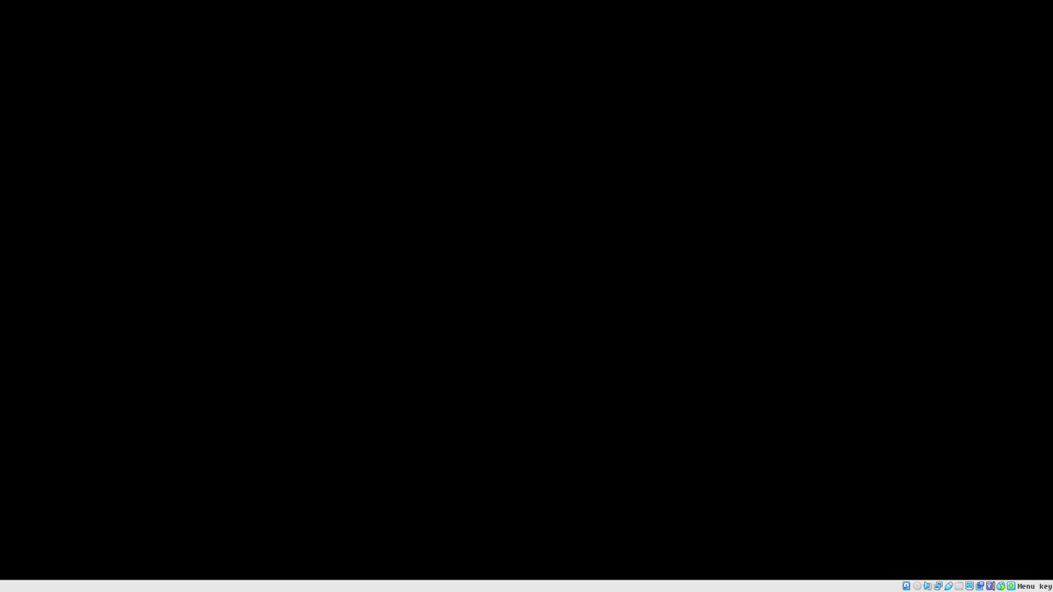
key("shift")
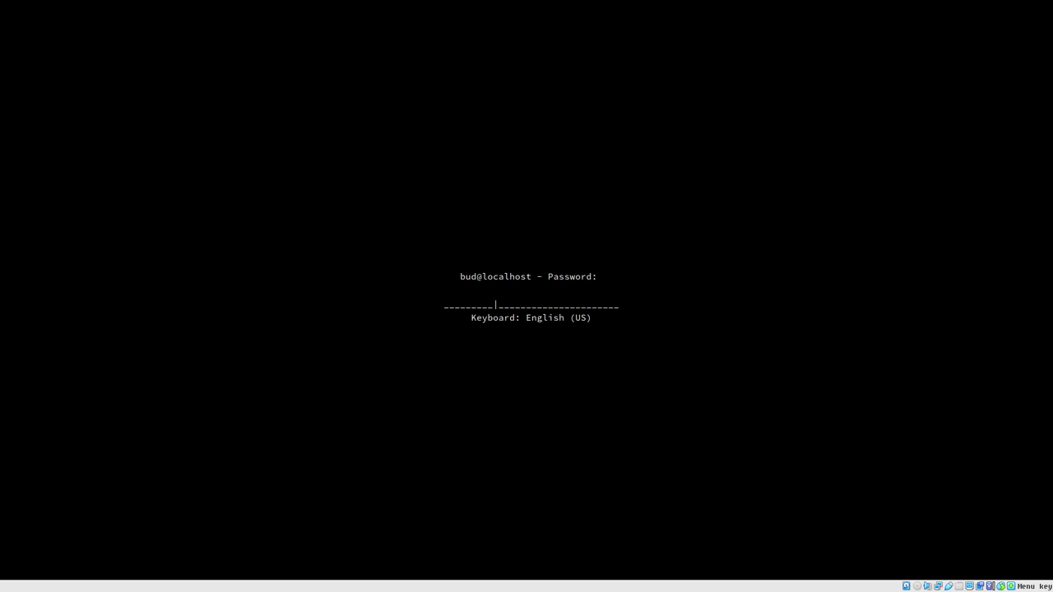
key("Return")
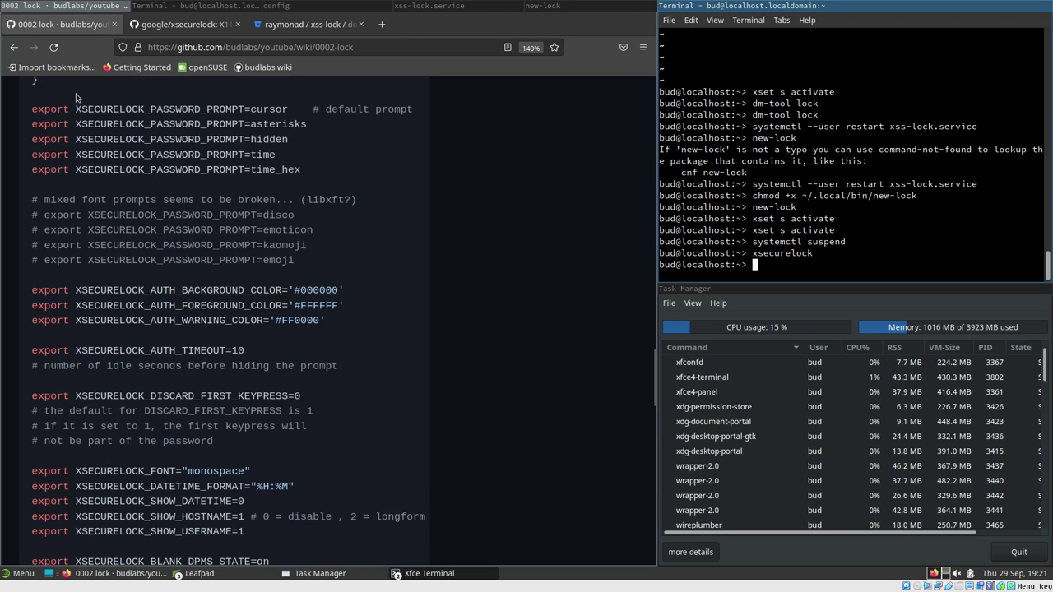
Copy the XSECURELOCK_PASSWORD_PROMPT=time_hex setting from the wiki page to the terminal prompt
left_click_drag(77, 108, 264, 114)
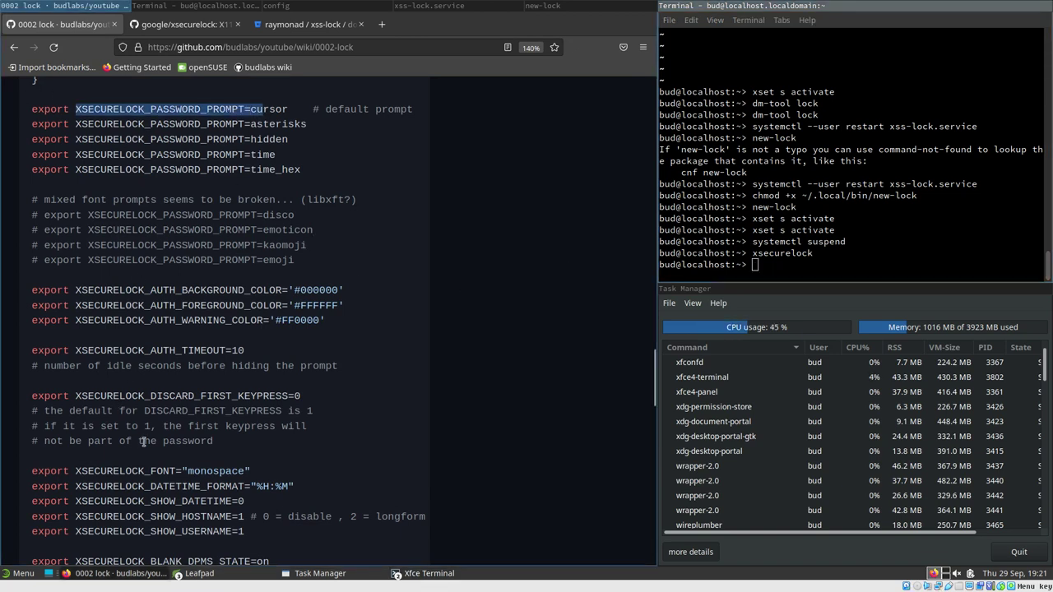
scroll(148, 412, "down", 5)
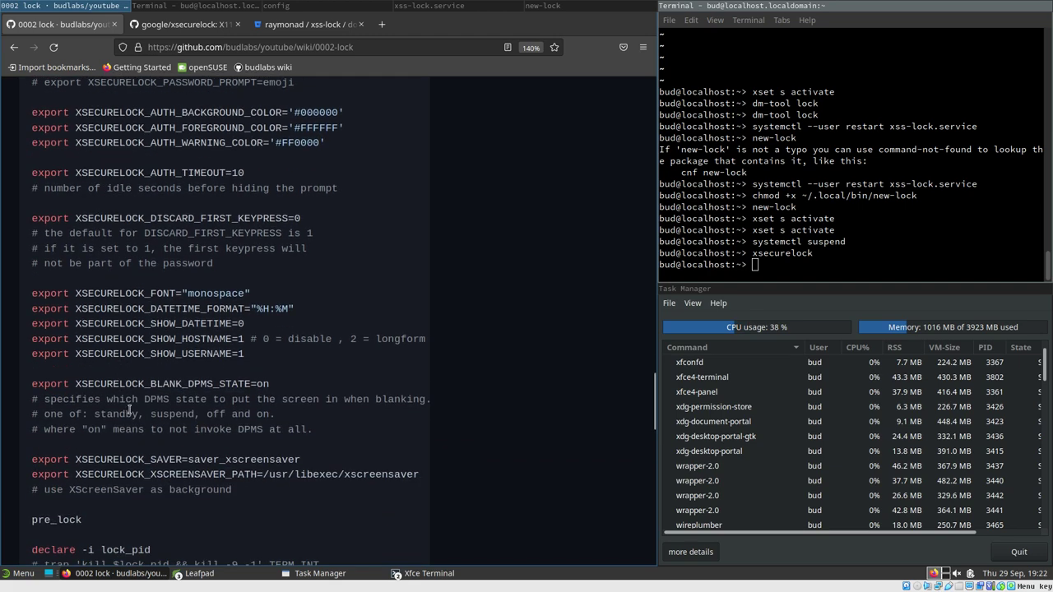
scroll(134, 398, "up", 5)
scroll(135, 398, "up", 2)
left_click(91, 210)
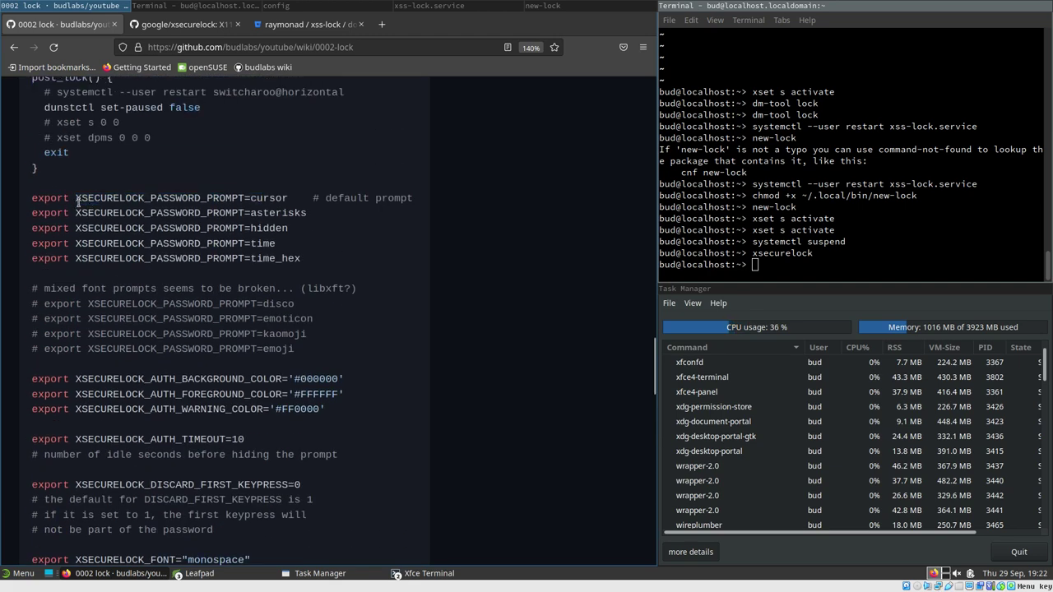
left_click_drag(75, 198, 283, 201)
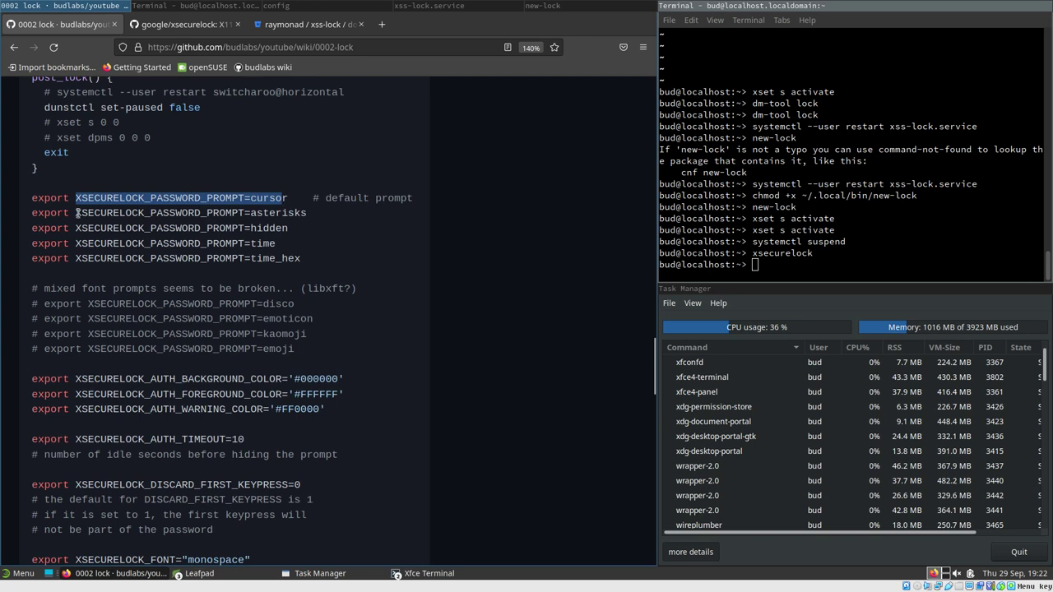
left_click_drag(77, 213, 307, 233)
left_click(788, 262)
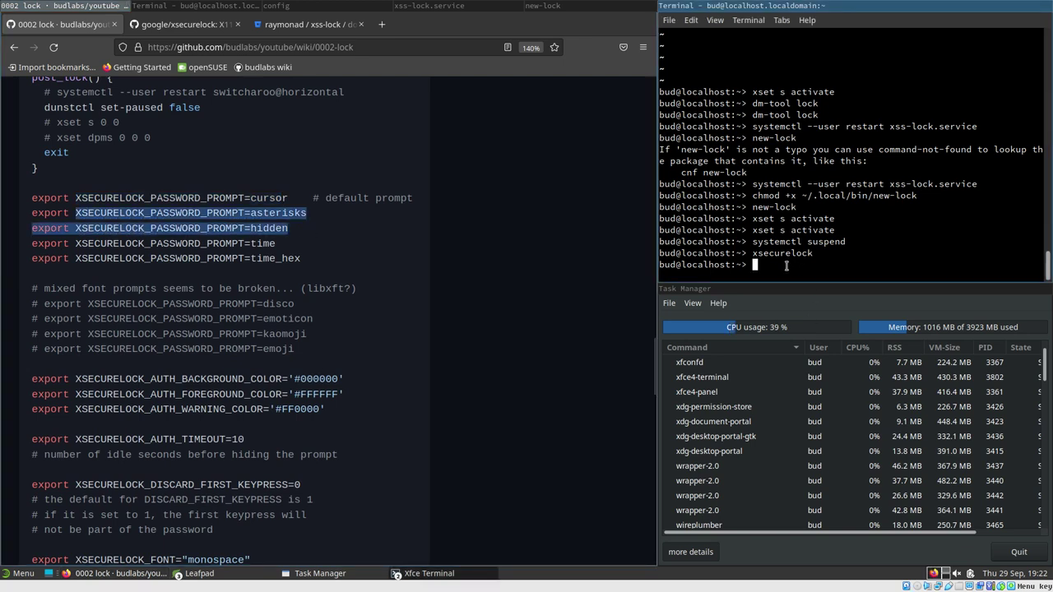
left_click(238, 241)
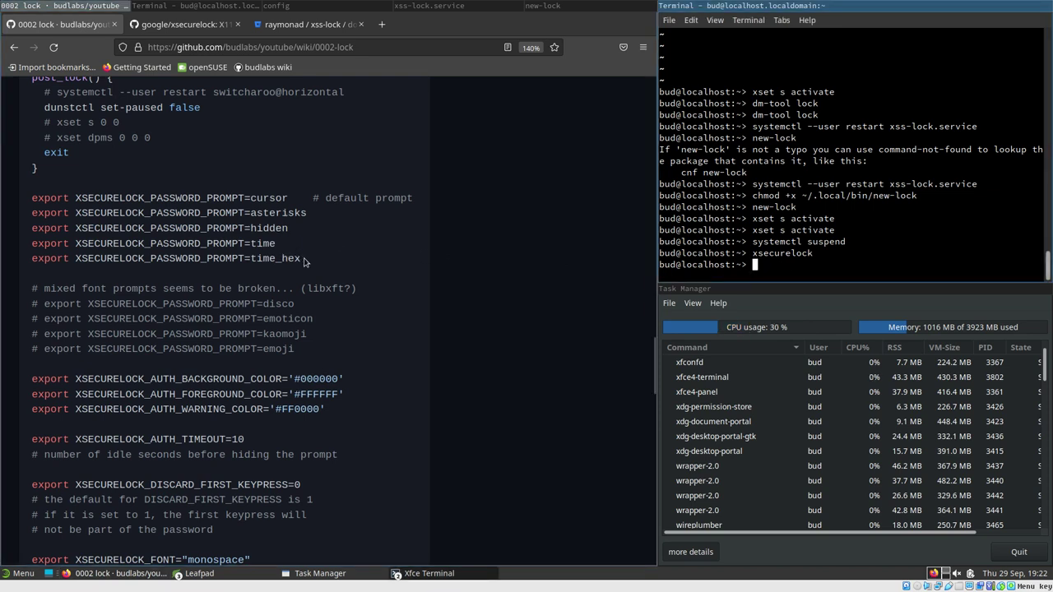
left_click_drag(306, 260, 74, 260)
key("super+c")
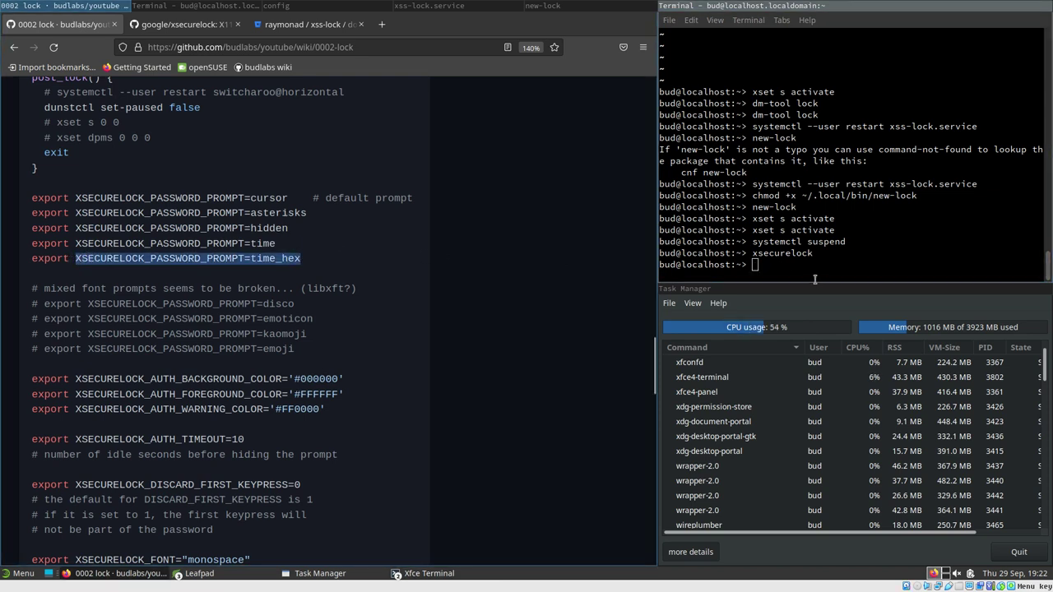
left_click(794, 267)
middle_click(794, 268)
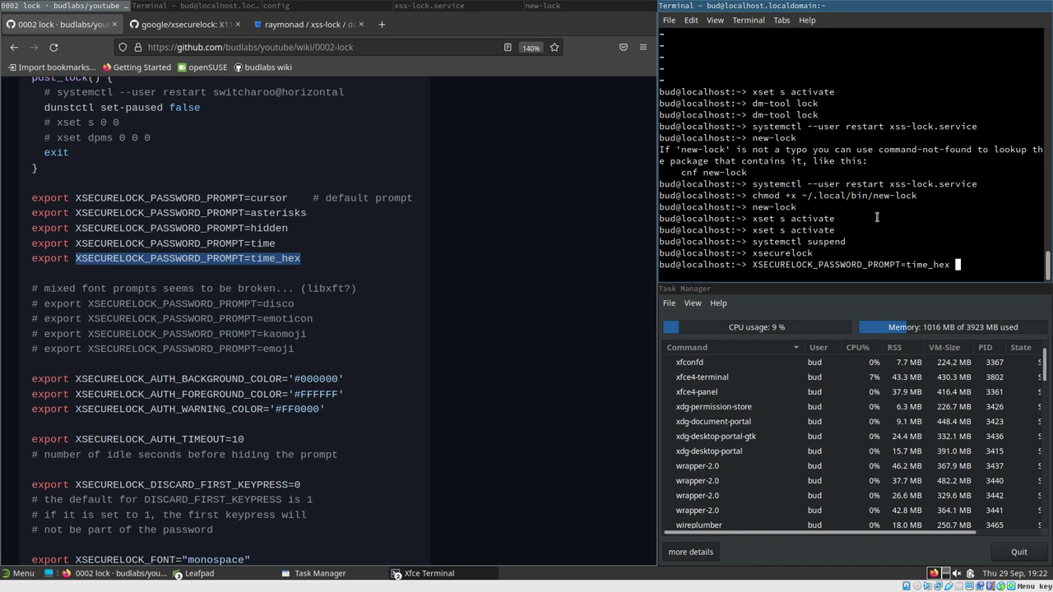
Run xsecurelock with the time_hex prompt, then unlock the screen with the password
type("xsecurelock")
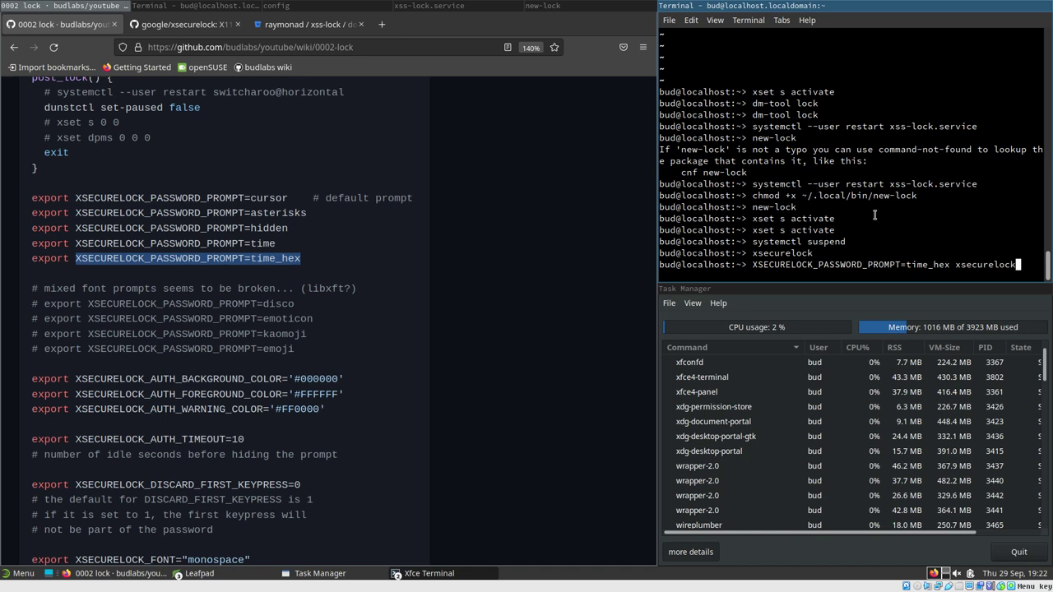
key("Return")
key("space")
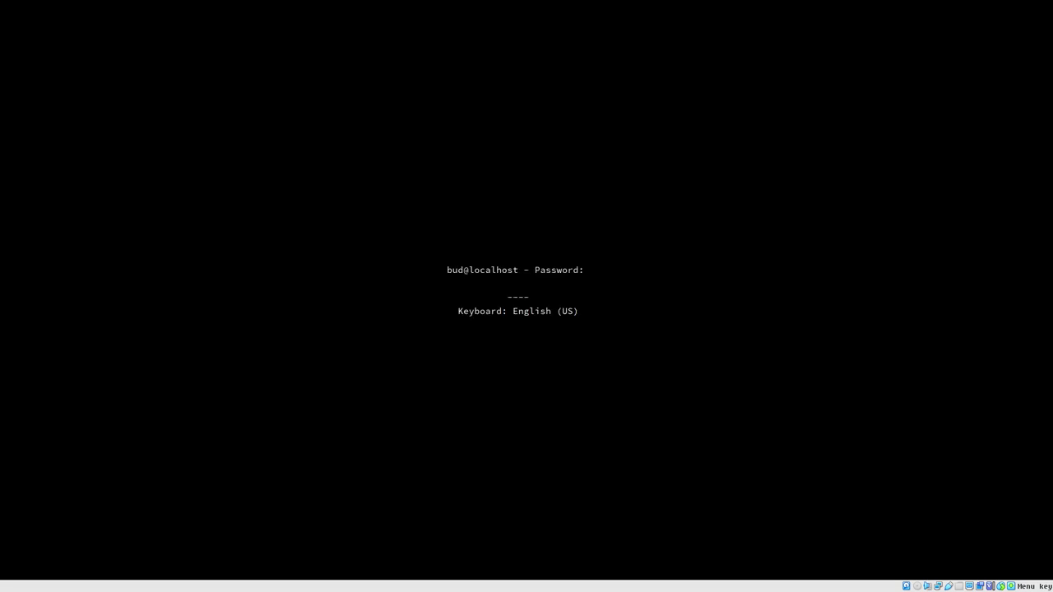
type("******")
key("Return")
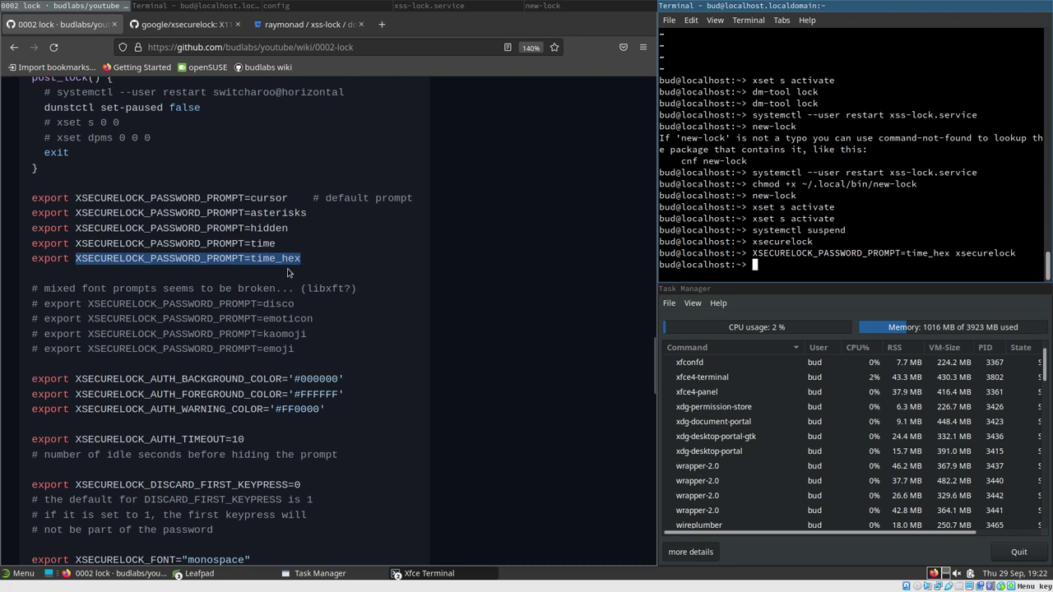
Highlight the asterisks and time_hex password prompt values on the wiki page
double_click(252, 213)
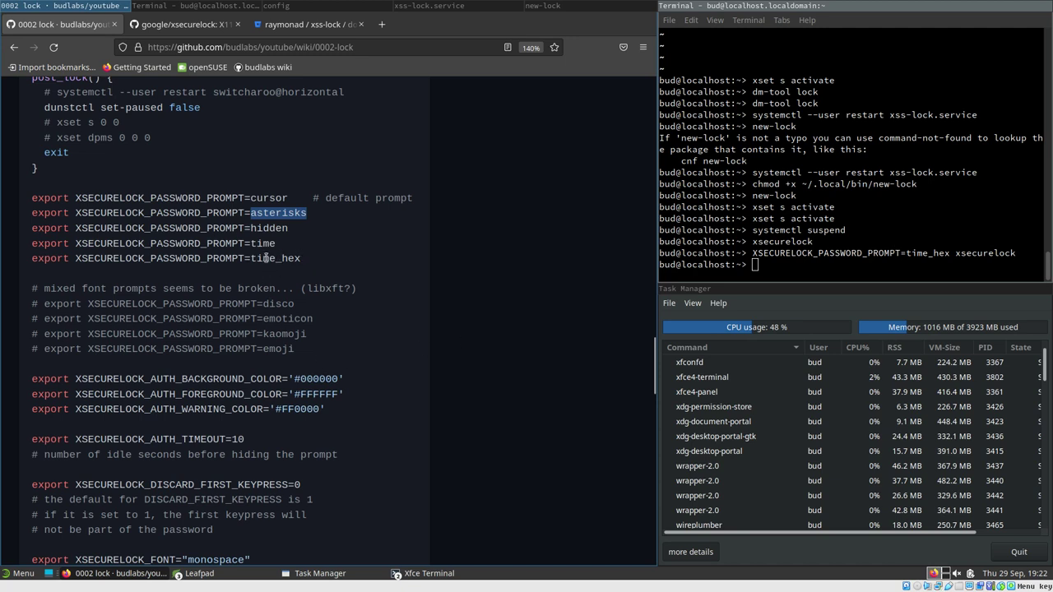
left_click_drag(250, 258, 362, 258)
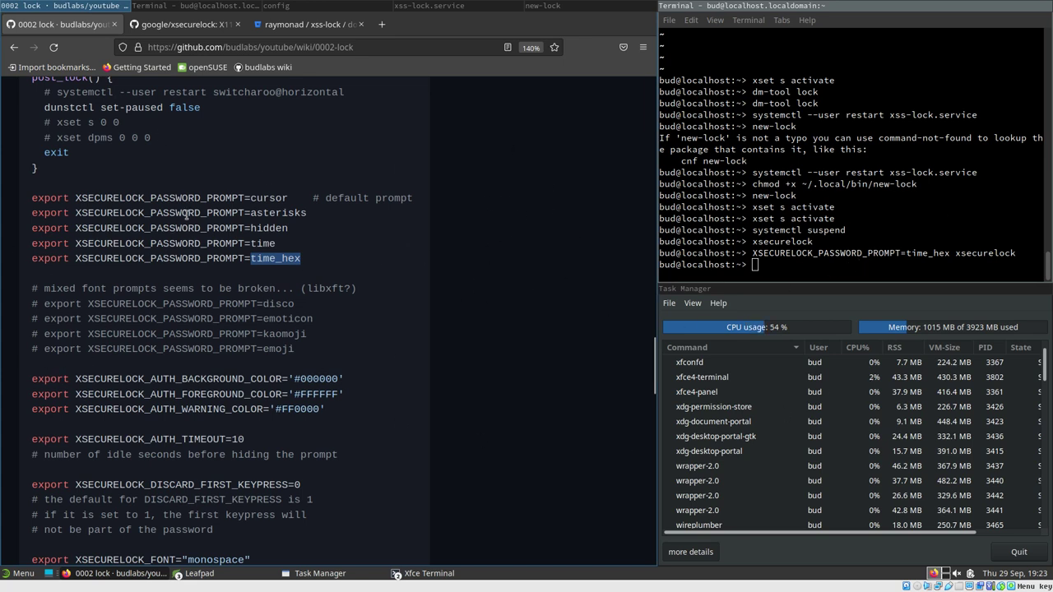
left_click(236, 238)
Scroll the google/xsecurelock README to options like XSECURELOCK_COMPOSITE_OBSCURER and XSECURELOCK_DATETIME_FORMAT
scroll(242, 244, "down", 3)
scroll(247, 247, "up", 3)
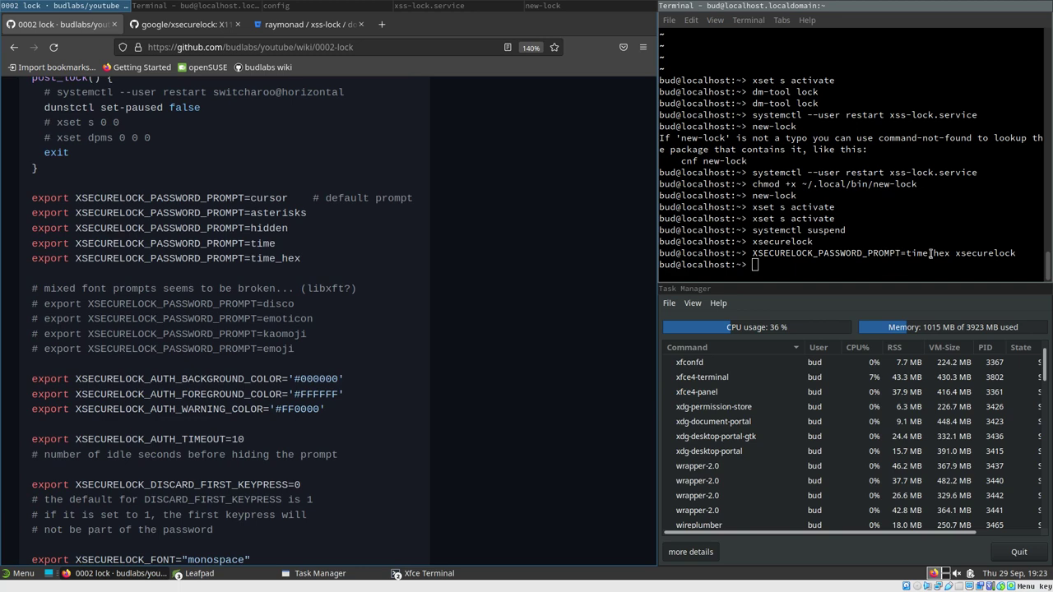
scroll(241, 116, "down", 2)
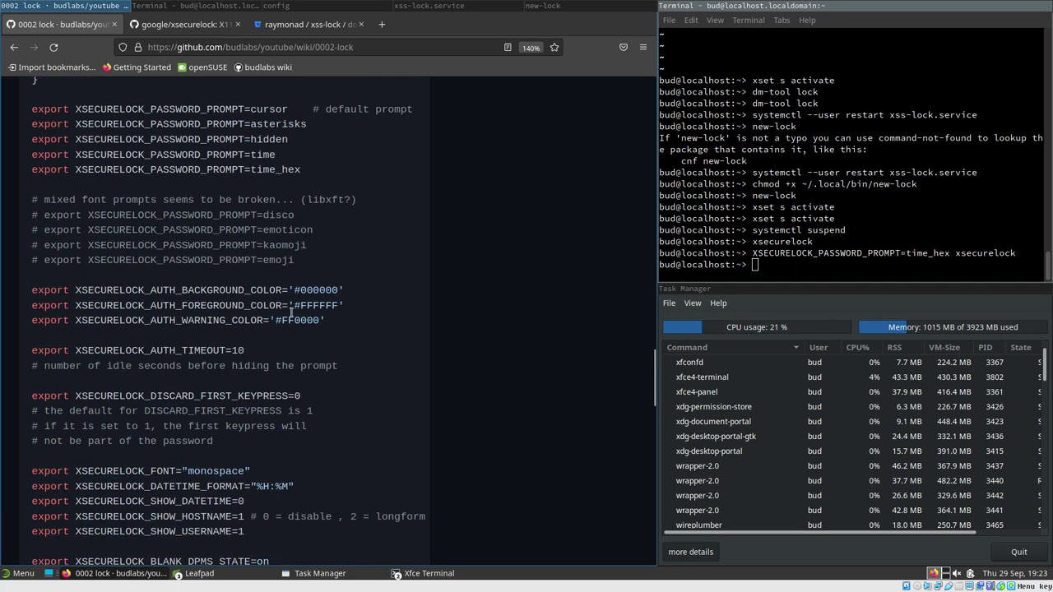
scroll(237, 366, "down", 4)
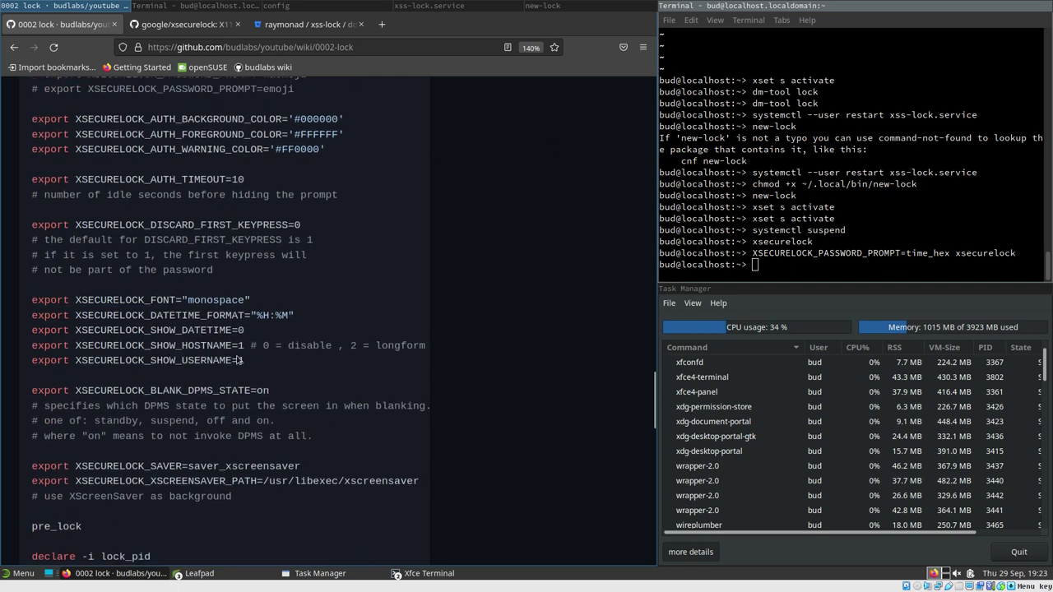
scroll(238, 360, "up", 4)
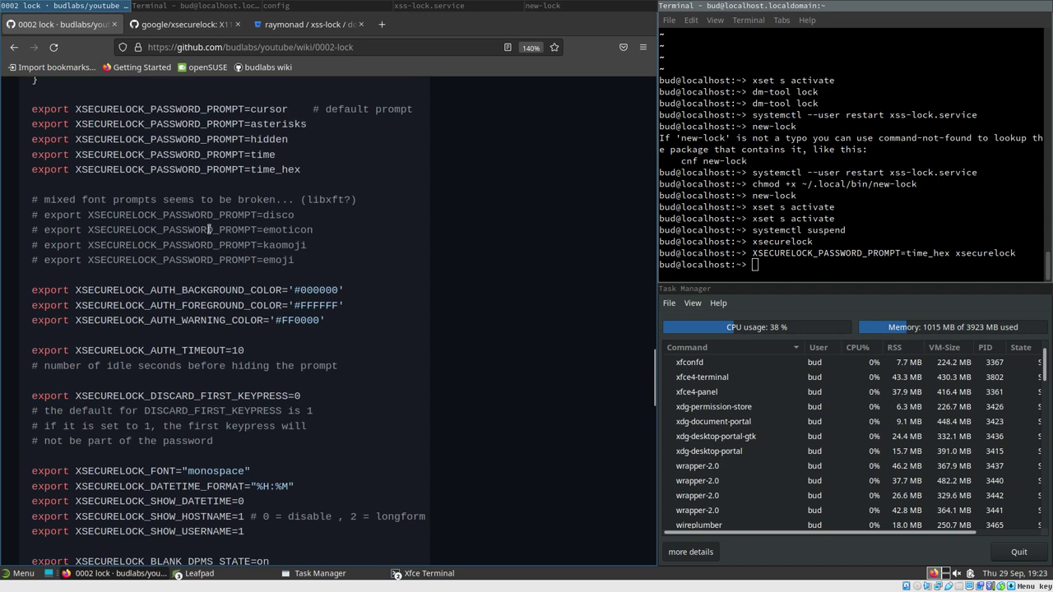
scroll(246, 258, "down", 4)
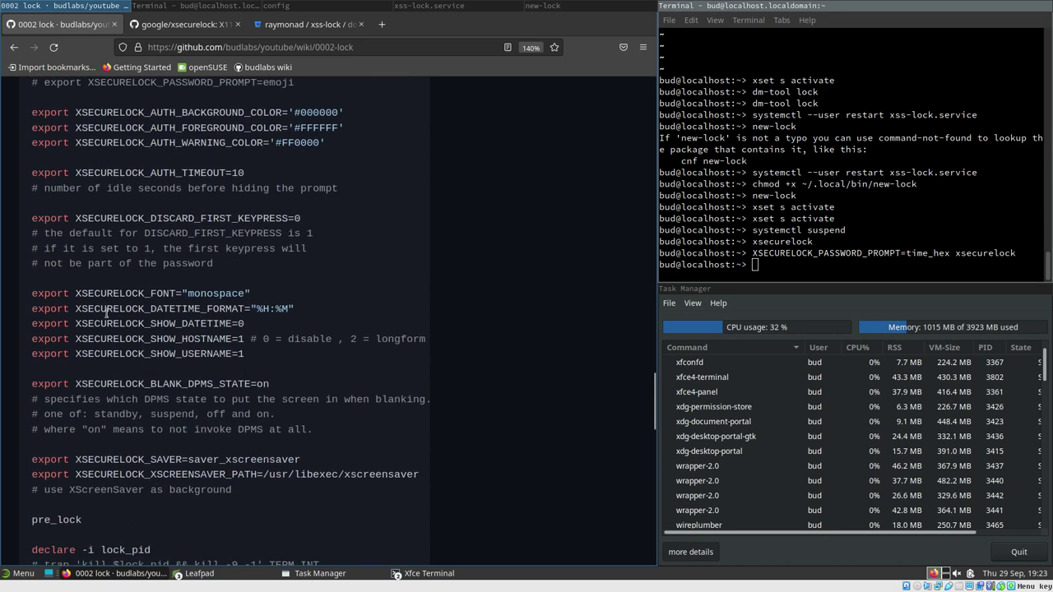
left_click(181, 25)
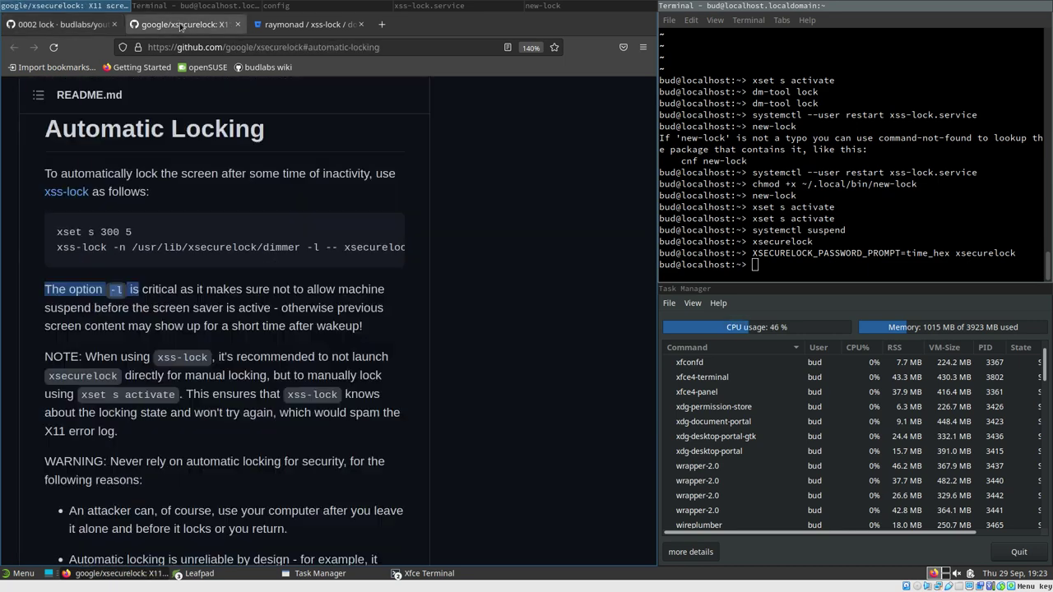
left_click_drag(653, 212, 658, 300)
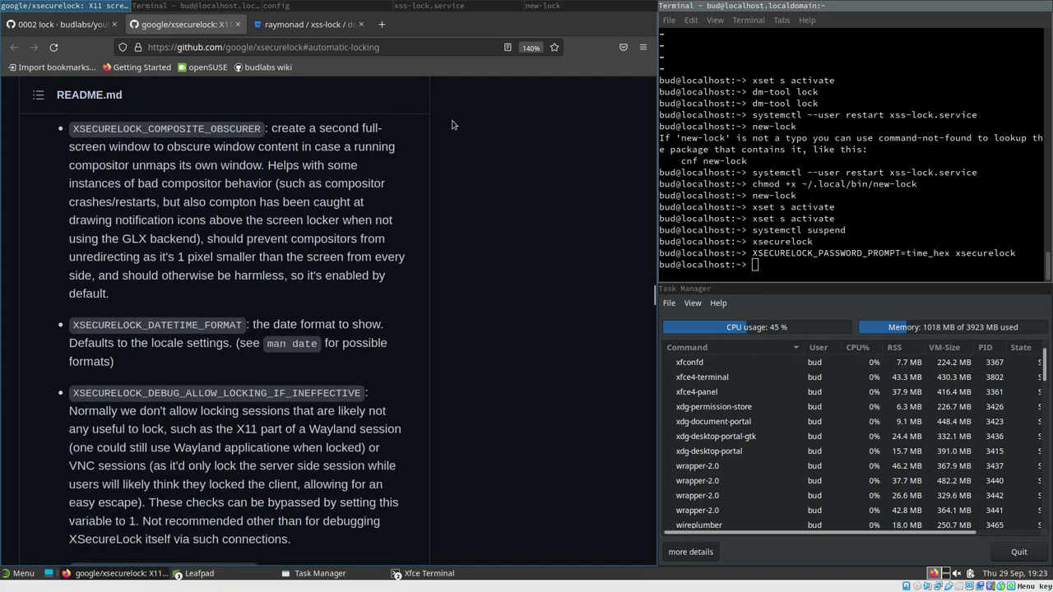
Run xsecurelock --help and read its XSECURELOCK_PASSWORD_PROMPT modes, from asterisks through time
left_click(223, 4)
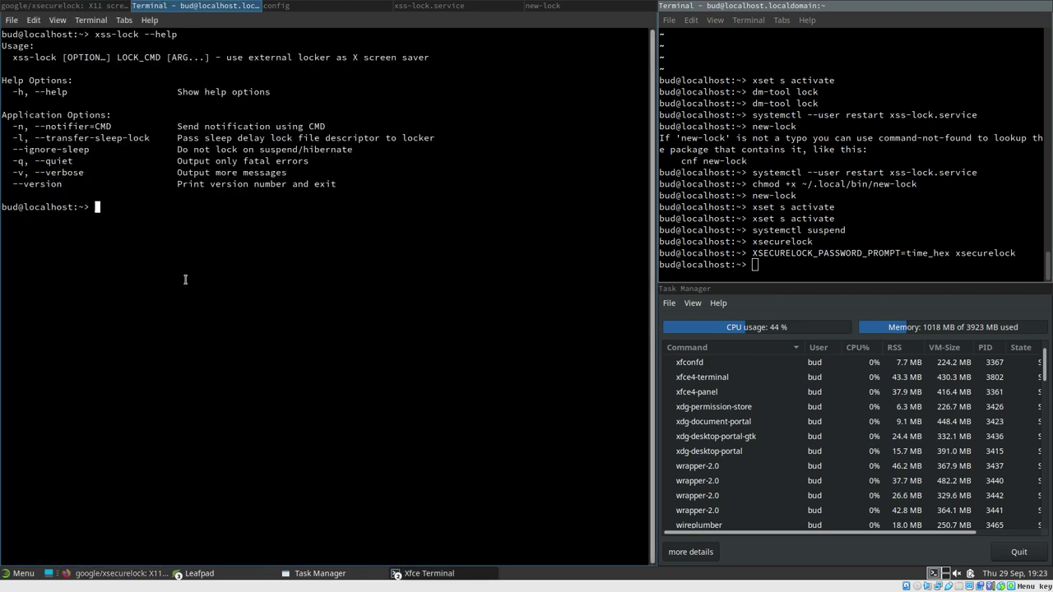
type("xsecure")
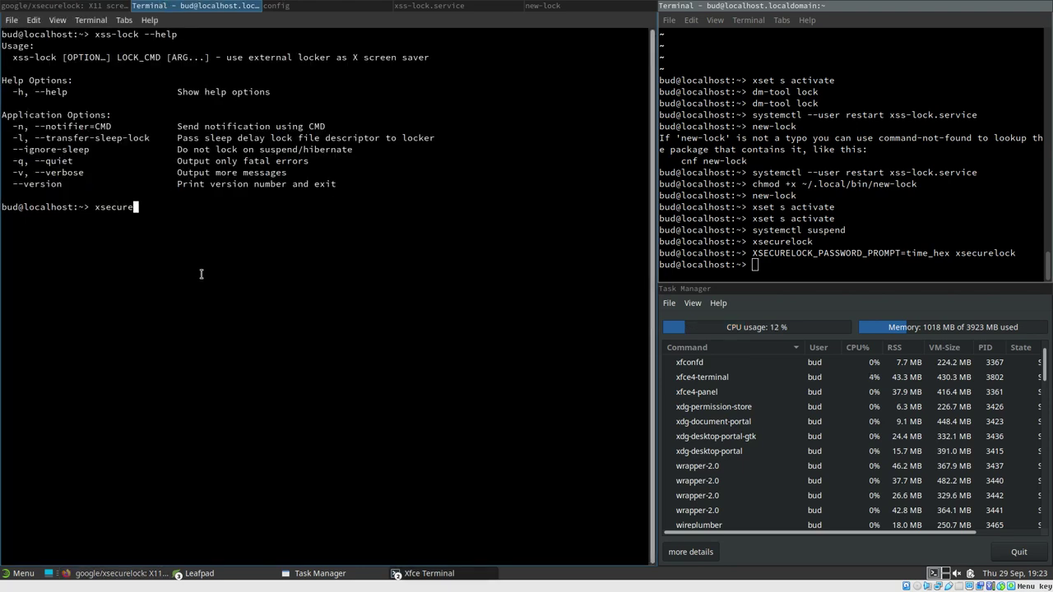
type("lock --help")
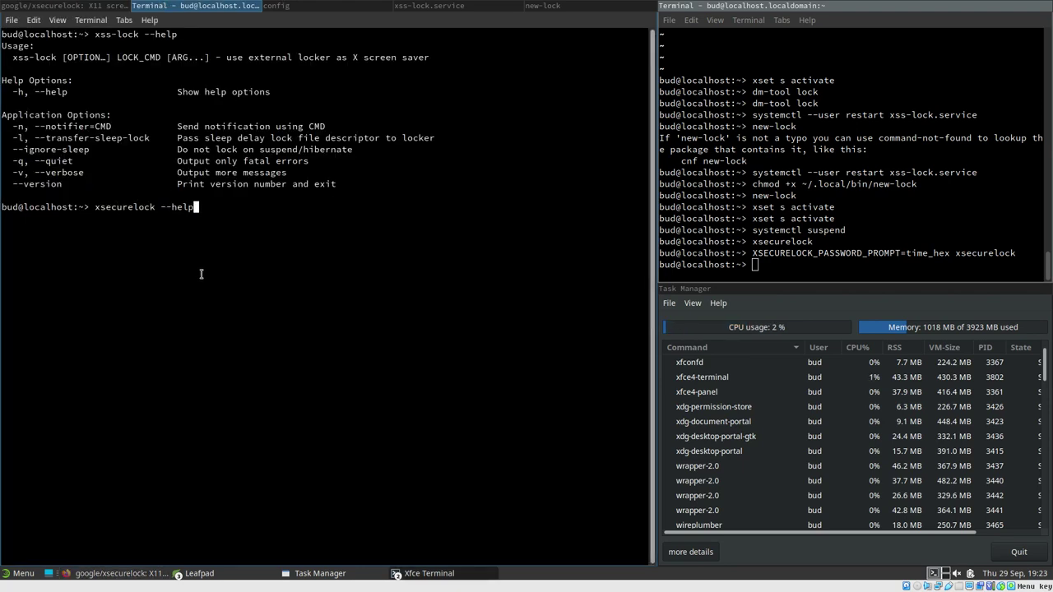
key("Return")
scroll(202, 276, "up", 15)
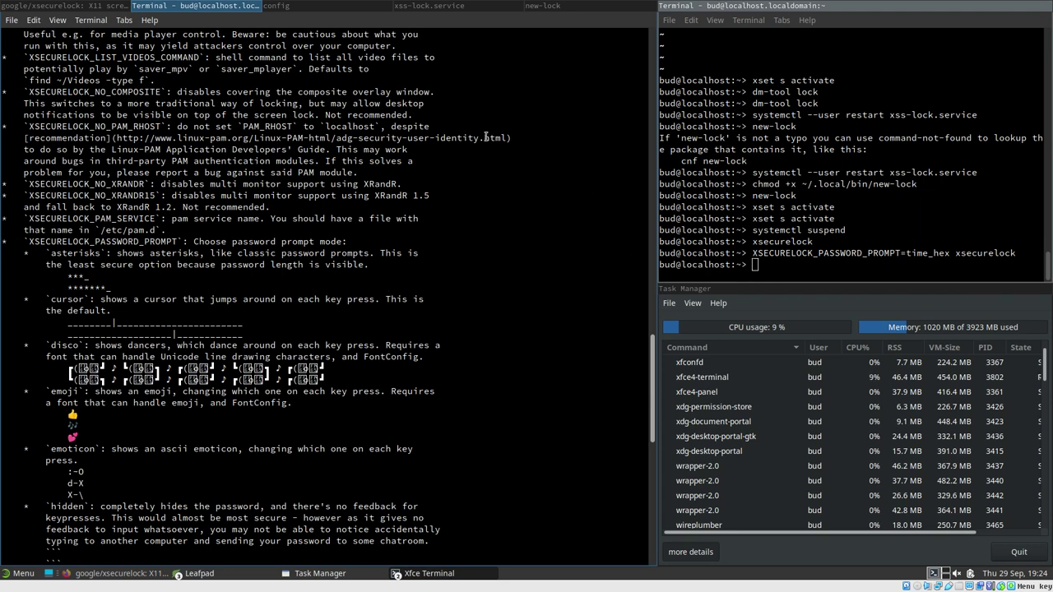
scroll(337, 299, "down", 3)
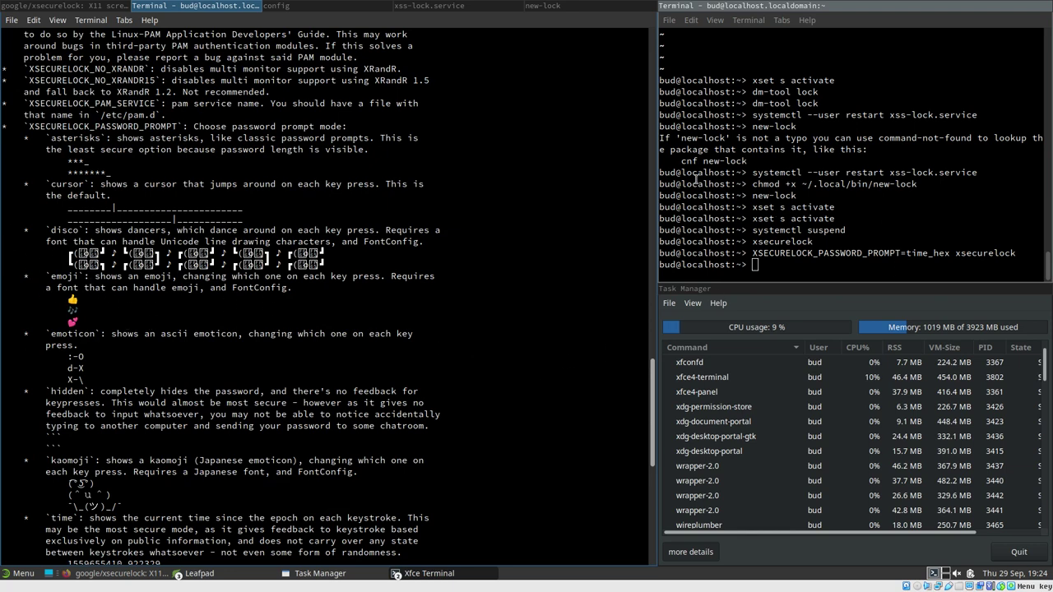
left_click_drag(655, 410, 343, 383)
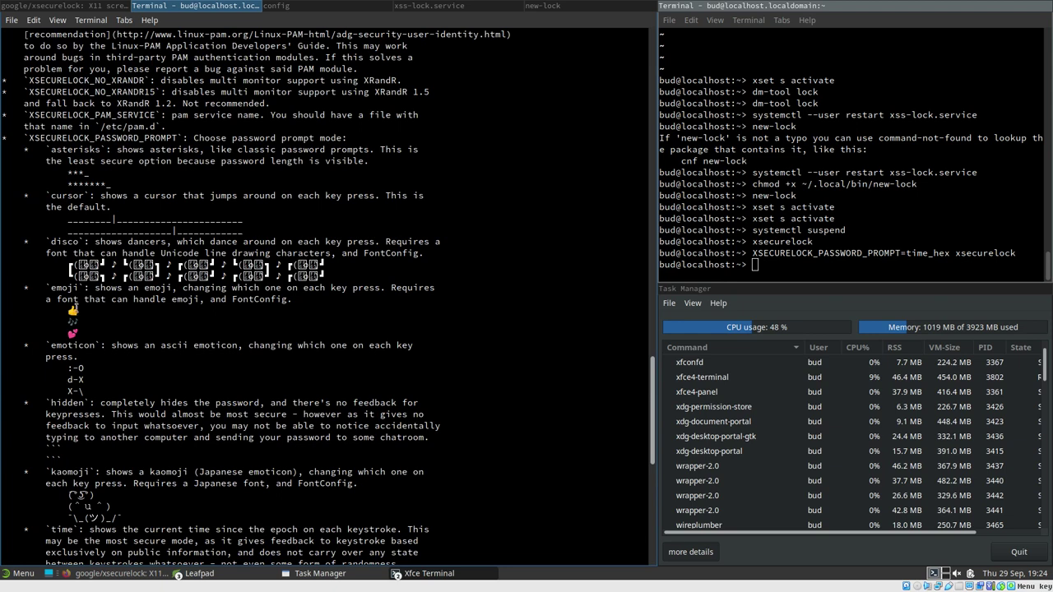
left_click(287, 5)
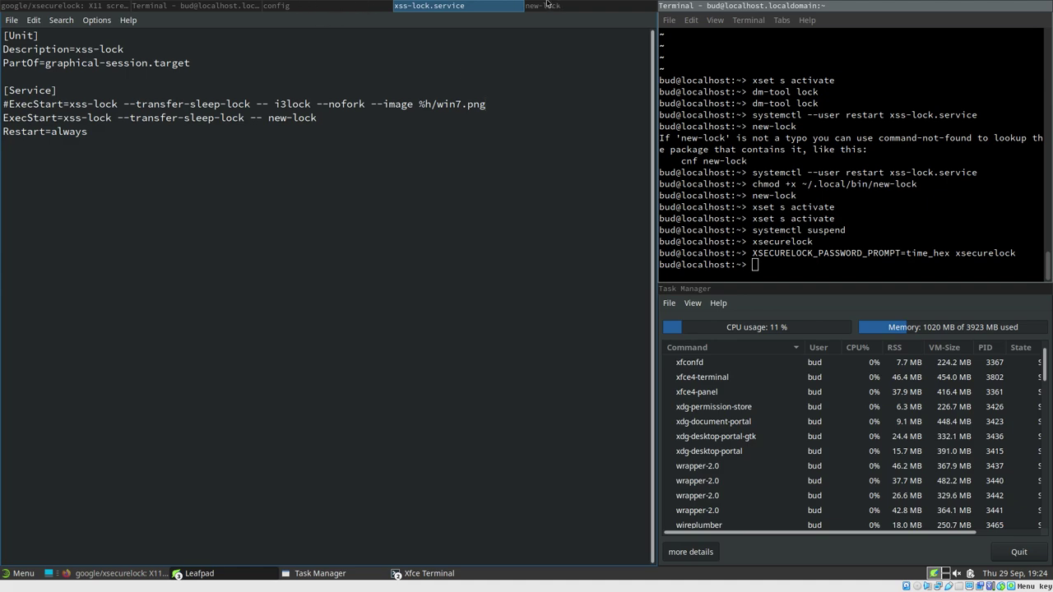
Select the entire bash lock script, including pre_lock and post_lock, on the 0002-lock wiki page
left_click(70, 5)
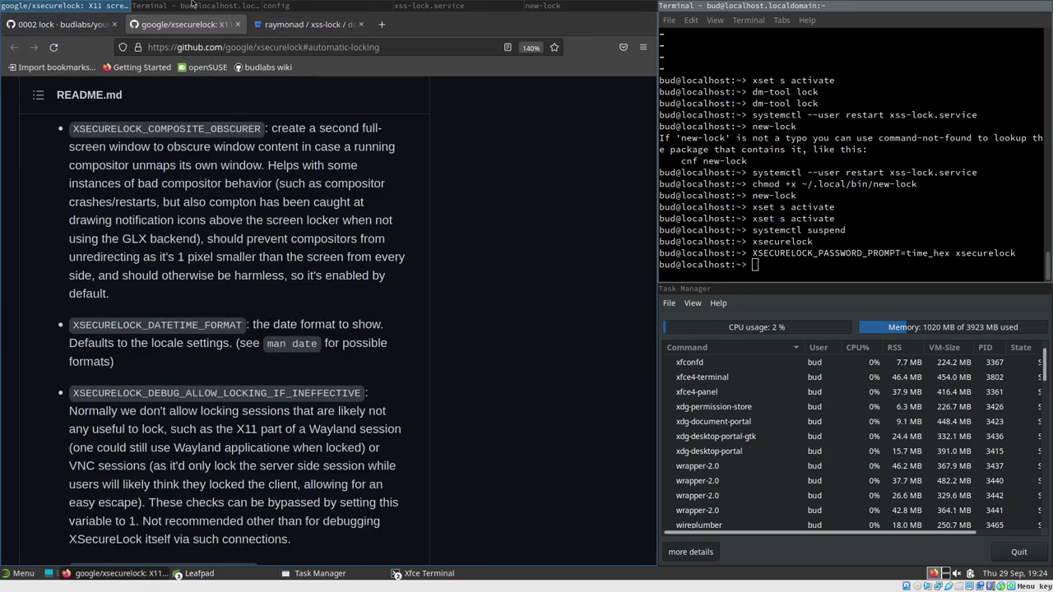
left_click(192, 5)
left_click(48, 5)
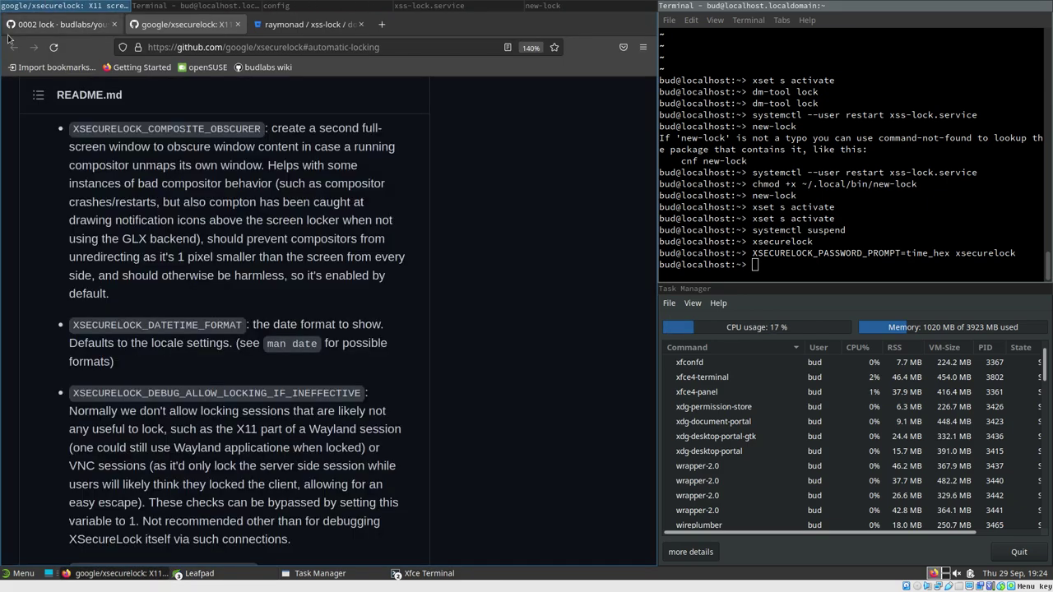
left_click(43, 27)
scroll(194, 417, "down", 10)
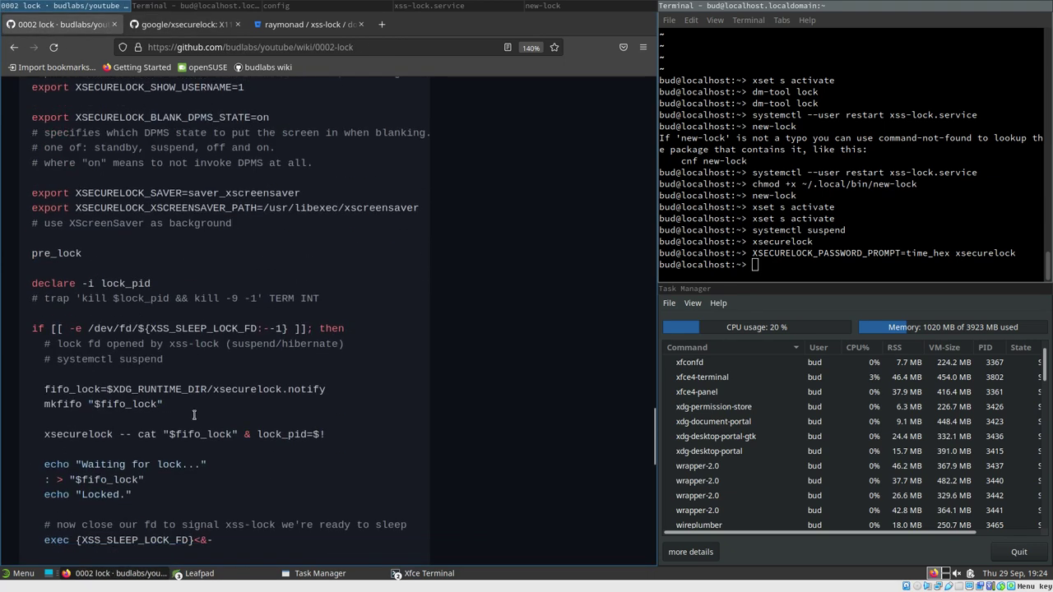
left_click_drag(97, 323, 35, 163)
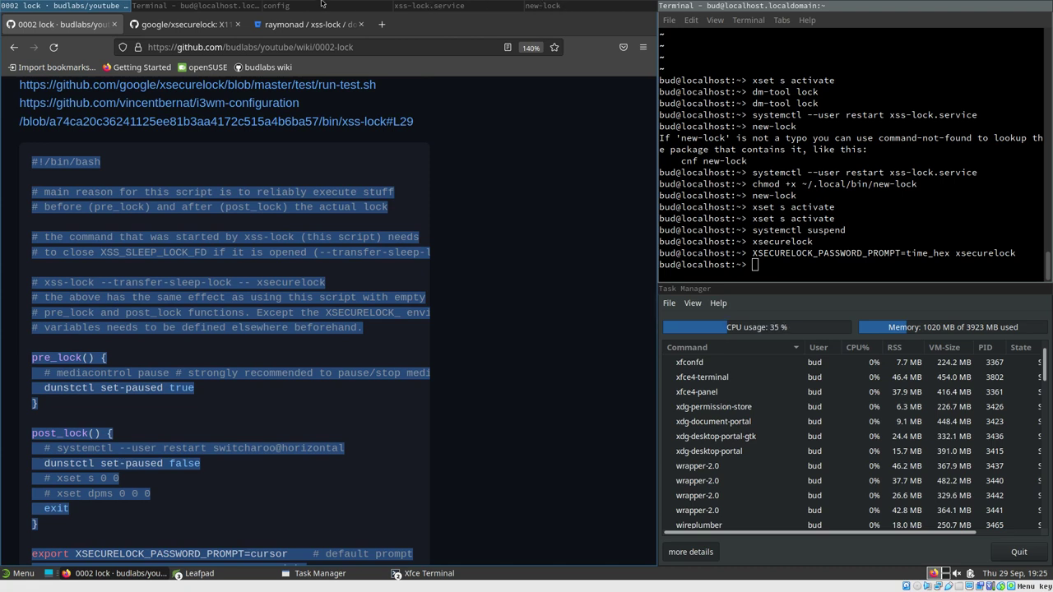
Comment out the i3lock line in new-lock and paste the copied lock script below it
left_click(543, 5)
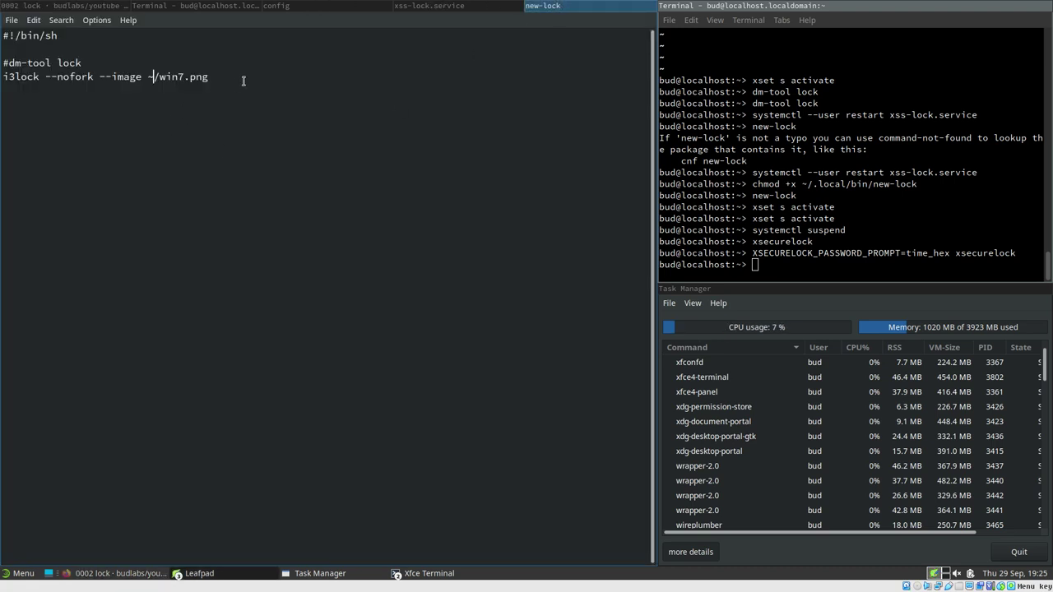
left_click(3, 77)
type("#")
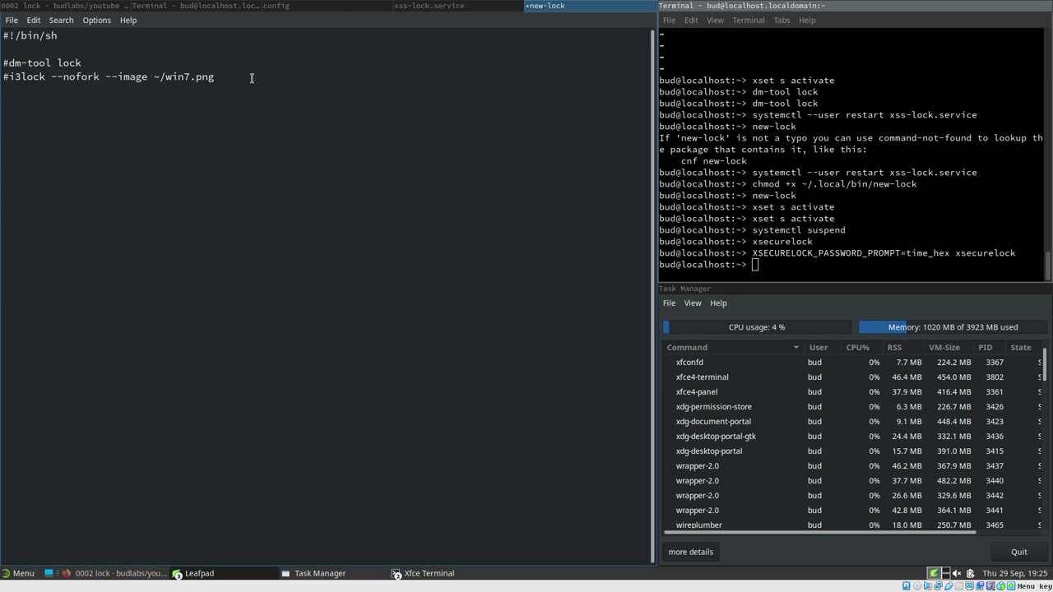
key("Return")
key("Return")
key("ctrl+v")
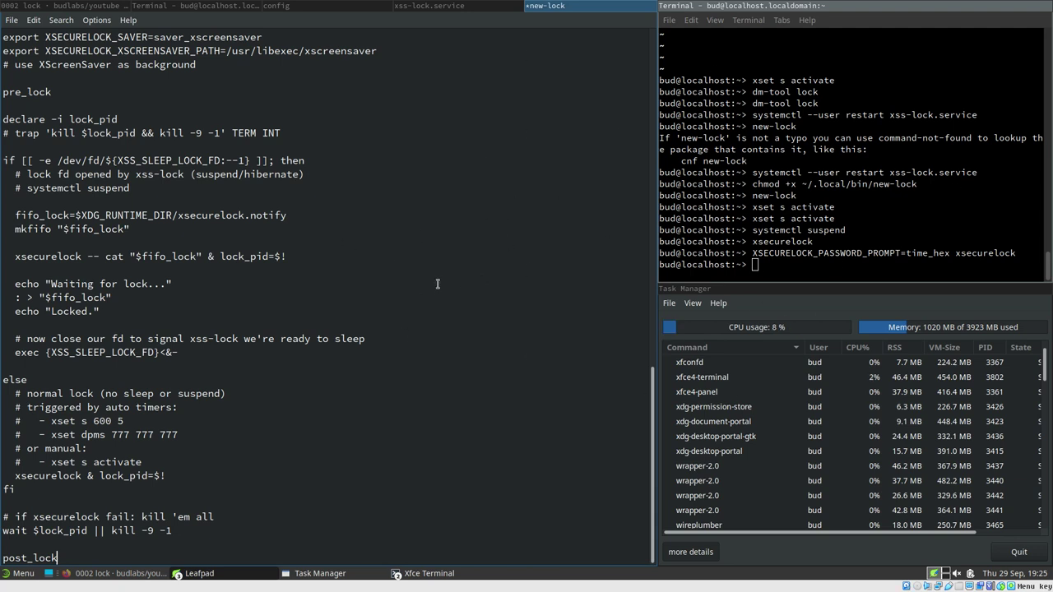
Delete the old sh header and i3lock lines so new-lock starts at #!/bin/bash, and save
scroll(301, 410, "up", 13)
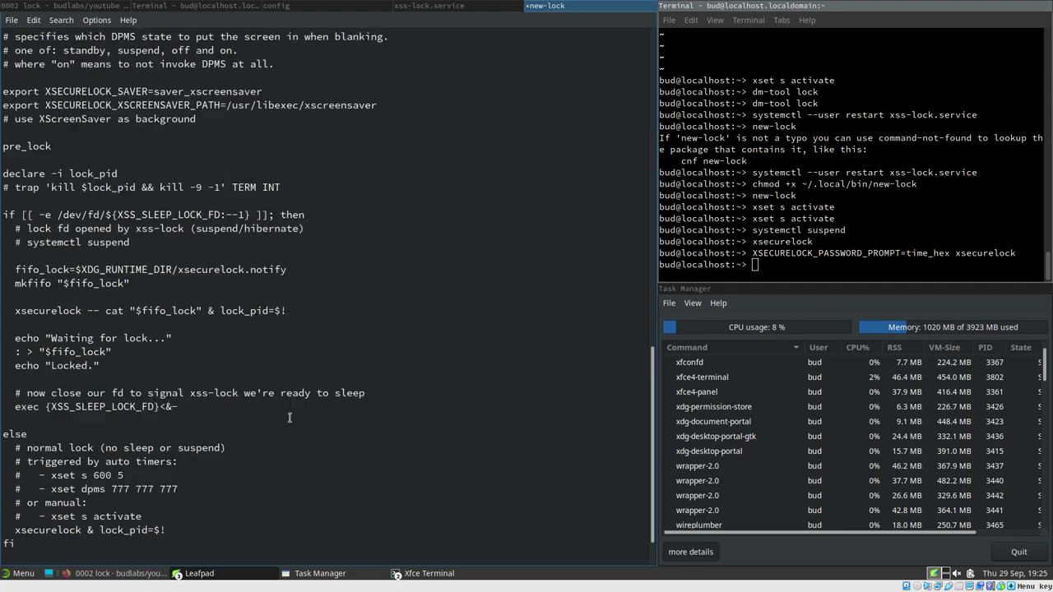
scroll(132, 373, "up", 9)
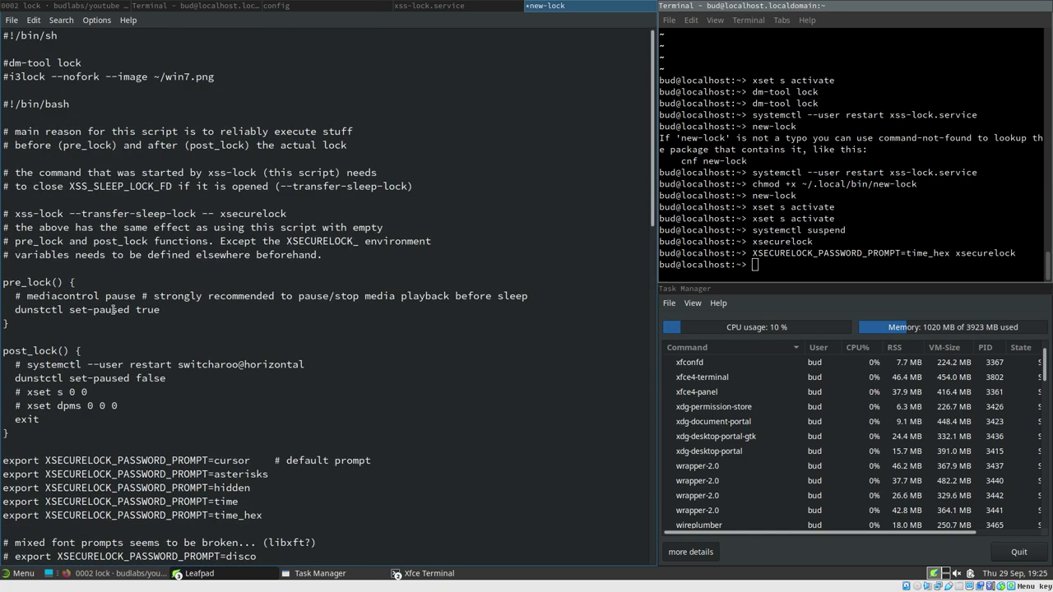
scroll(156, 372, "down", 3)
scroll(160, 358, "up", 3)
left_click_drag(5, 104, 13, 16)
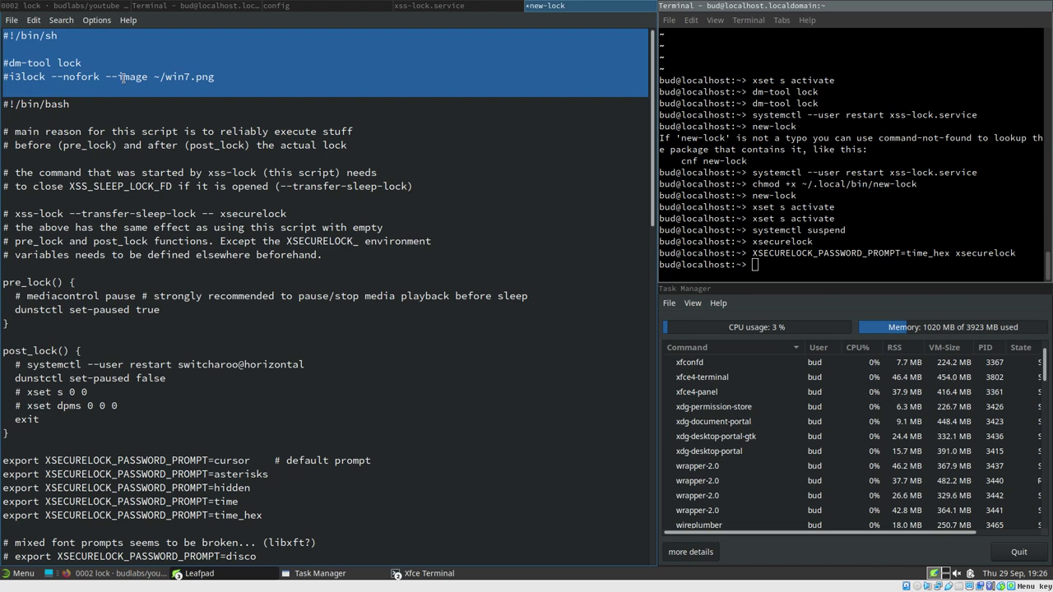
key("Delete")
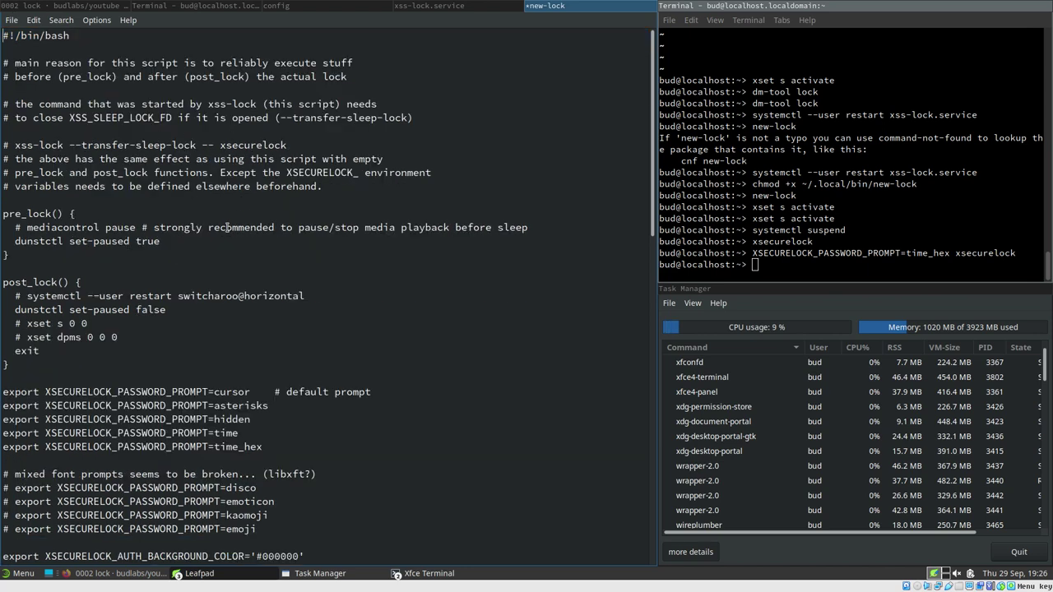
key("ctrl+s")
scroll(212, 303, "down", 7)
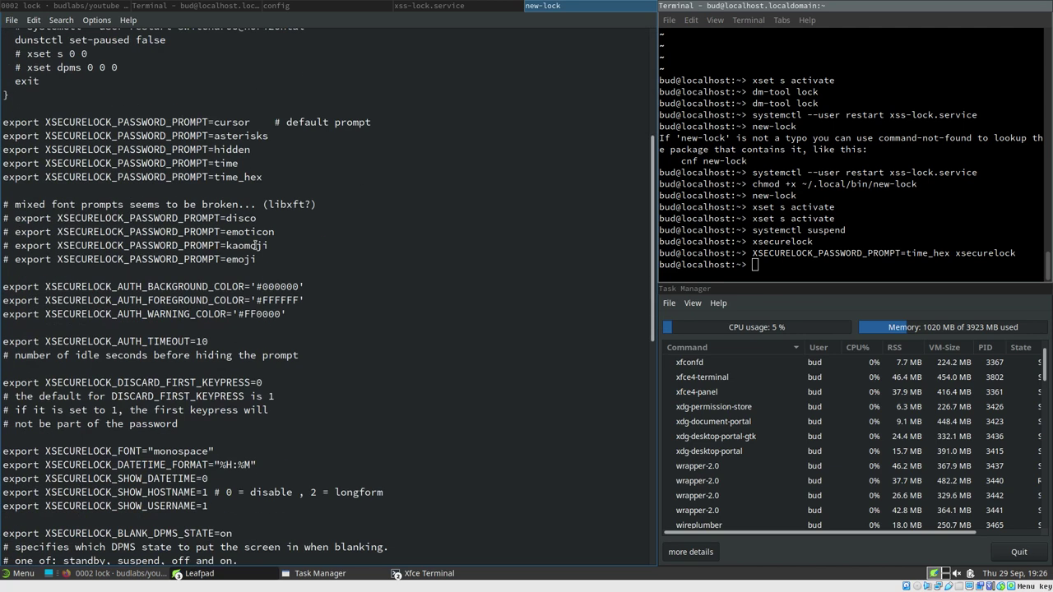
scroll(256, 245, "down", 5)
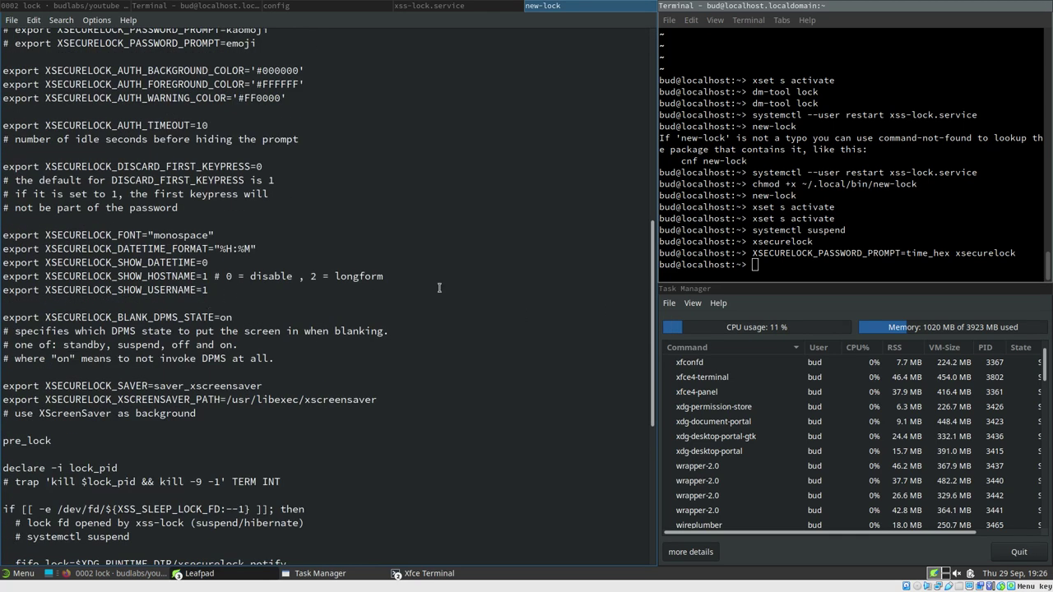
left_click(768, 265)
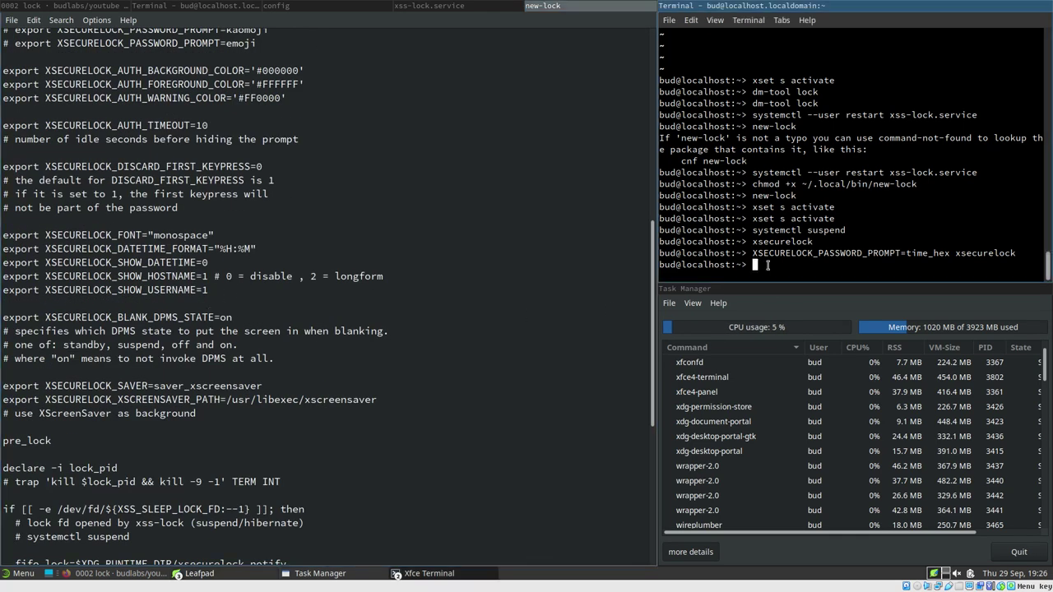
Rerun xset s activate to trigger the screensaver lock, then unlock with the password
key("Up")
key("Up")
key("Up")
key("Up")
key("Return")
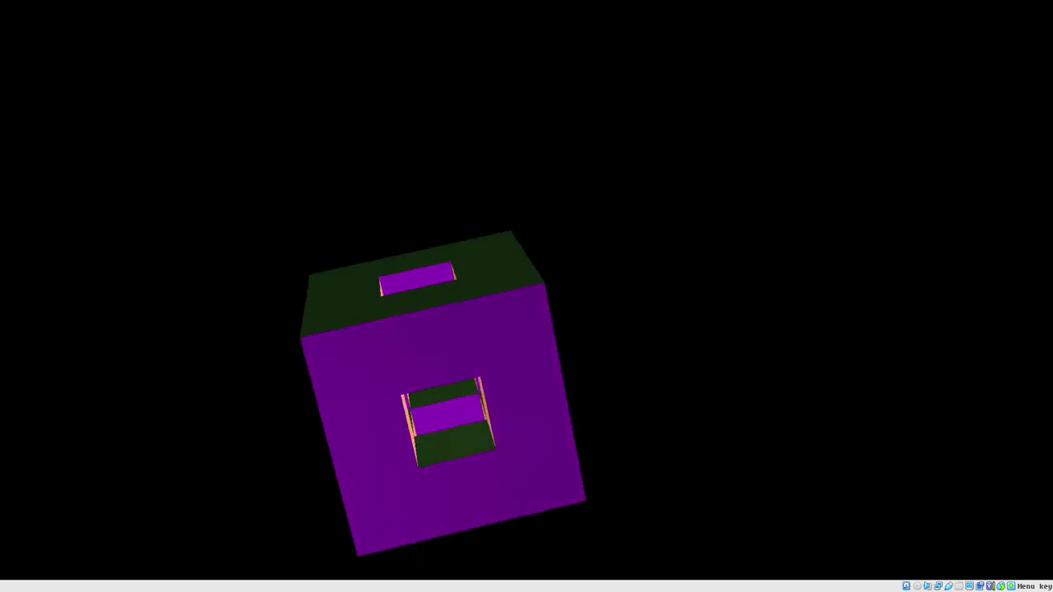
key("space")
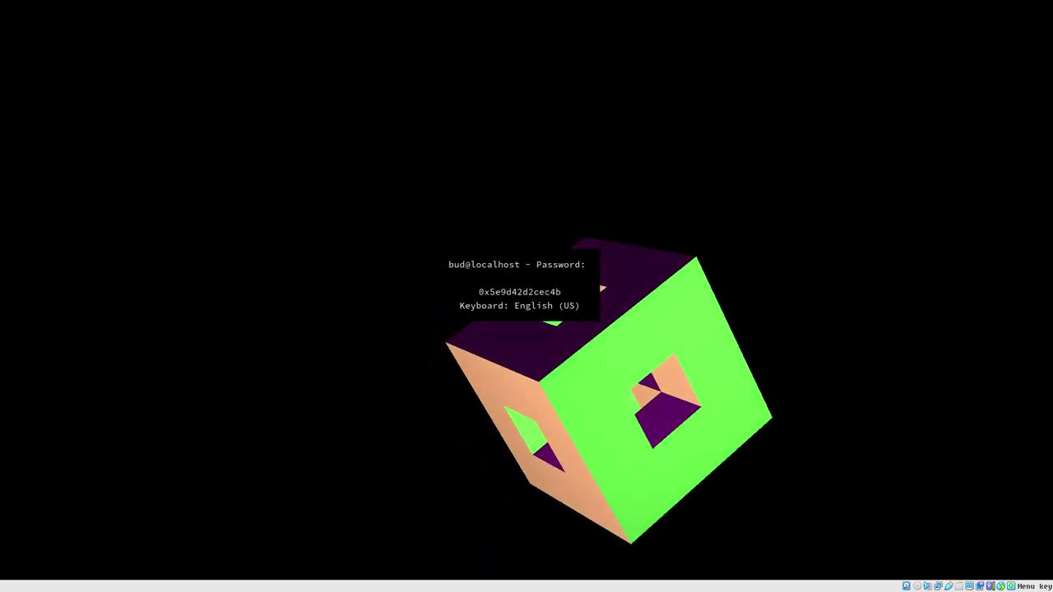
key("Return")
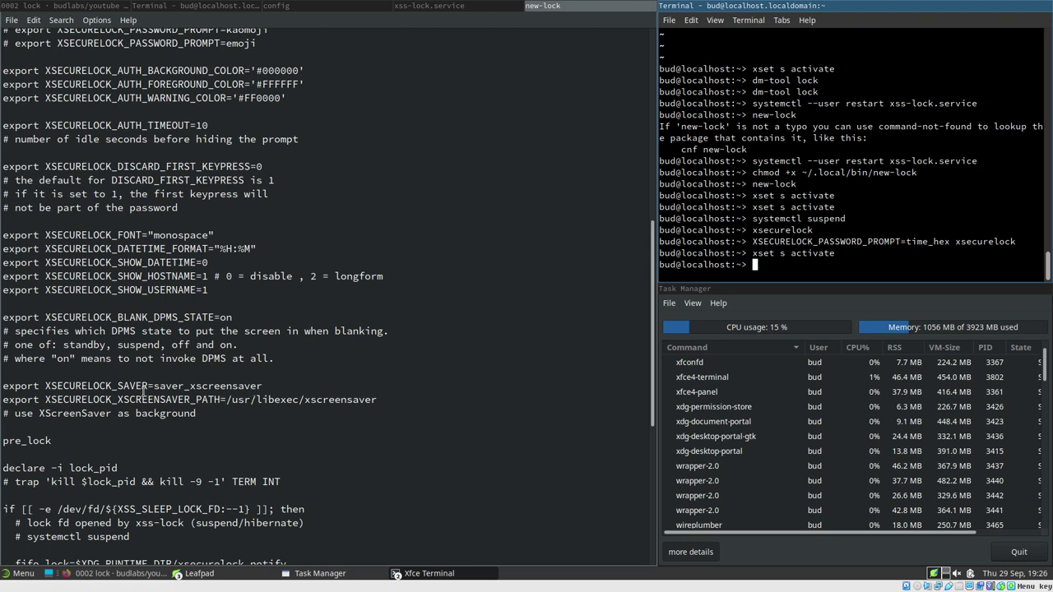
left_click_drag(45, 386, 261, 389)
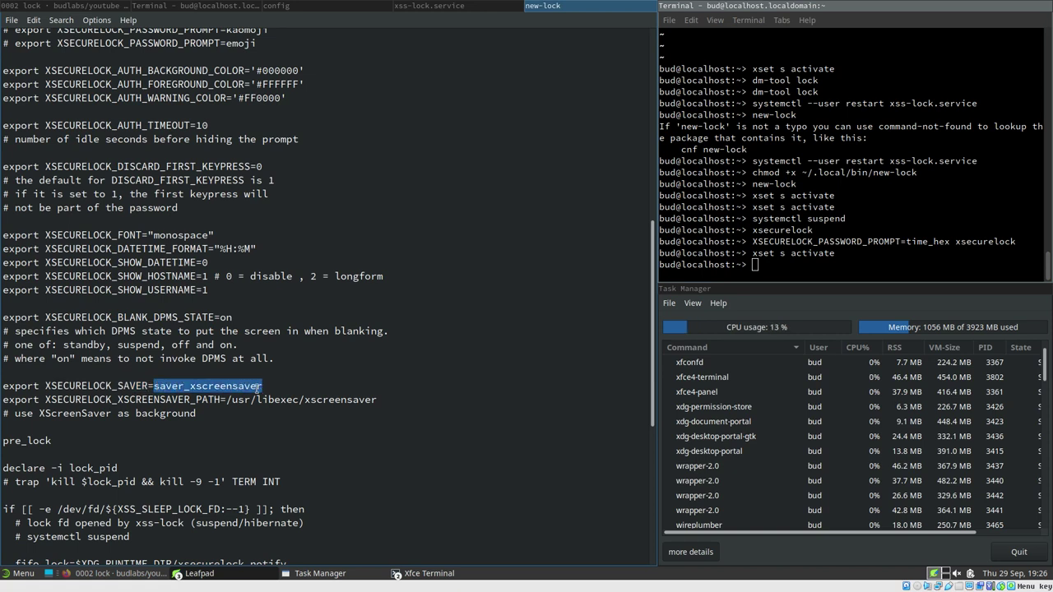
left_click_drag(154, 386, 294, 389)
Open xsecurelock's Release version 1.8.0 page in a new tab, view it, and return to the repository
left_click(116, 5)
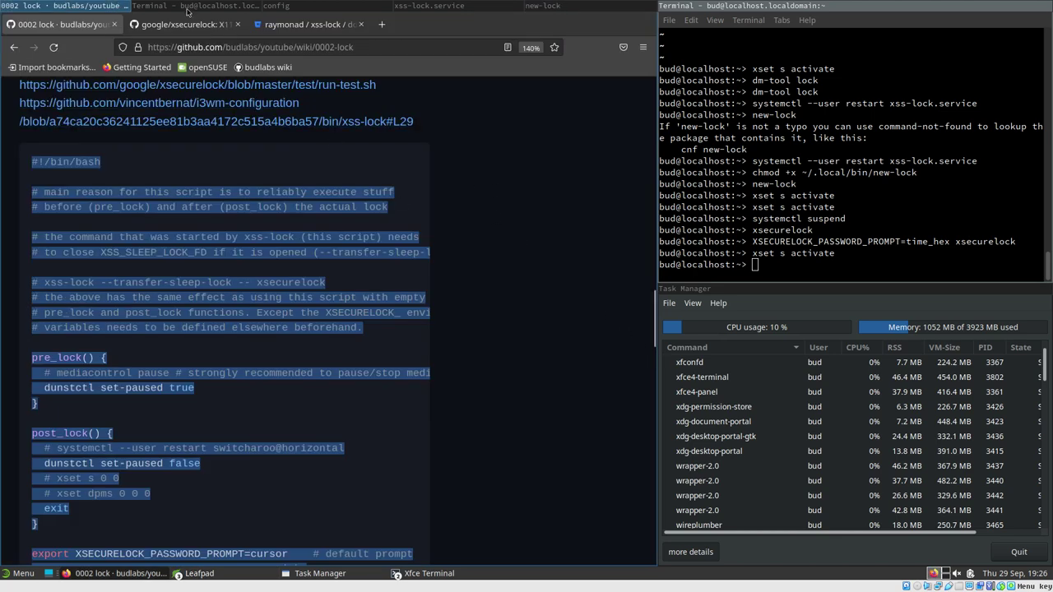
left_click(180, 25)
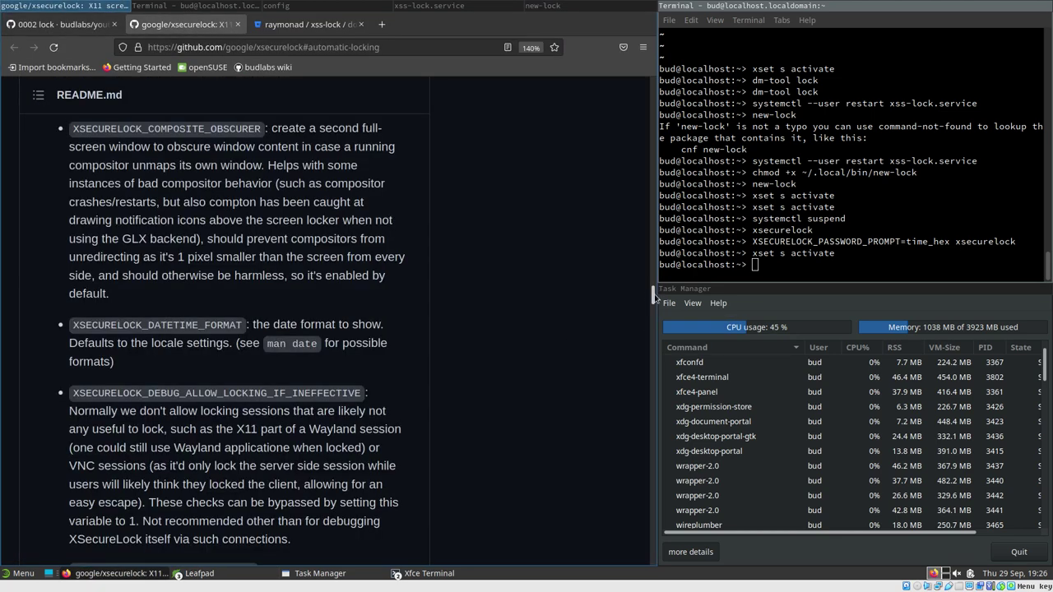
key("Home")
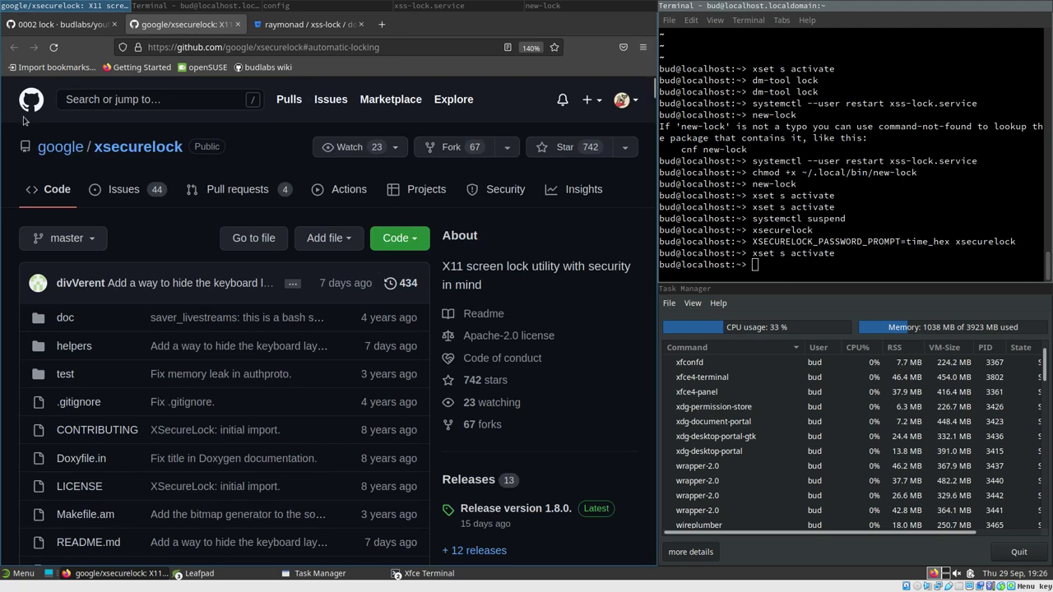
mouse_move(57, 148)
scroll(654, 97, "down", 3)
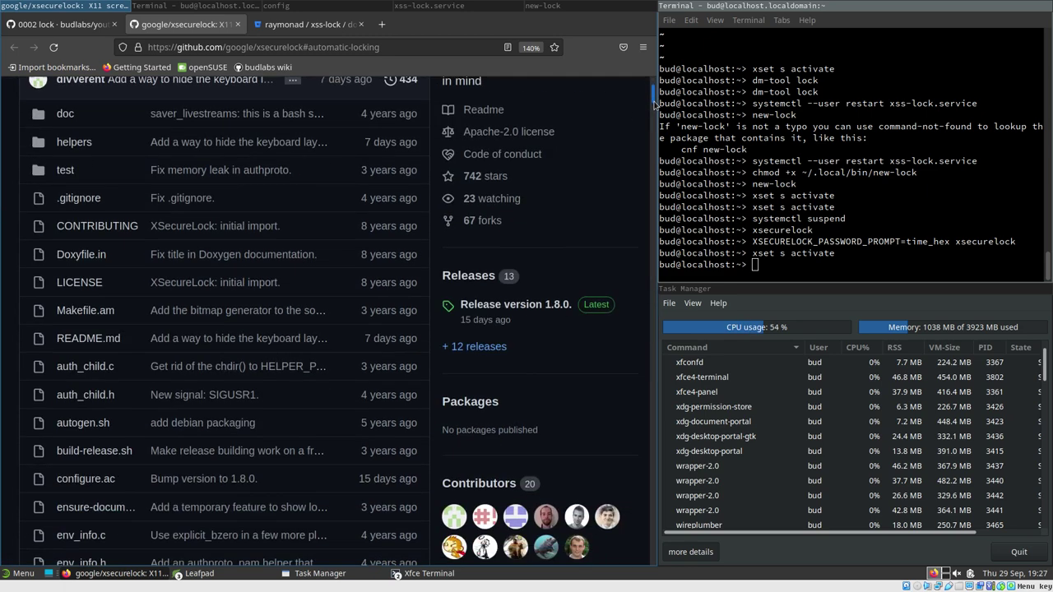
middle_click(517, 238)
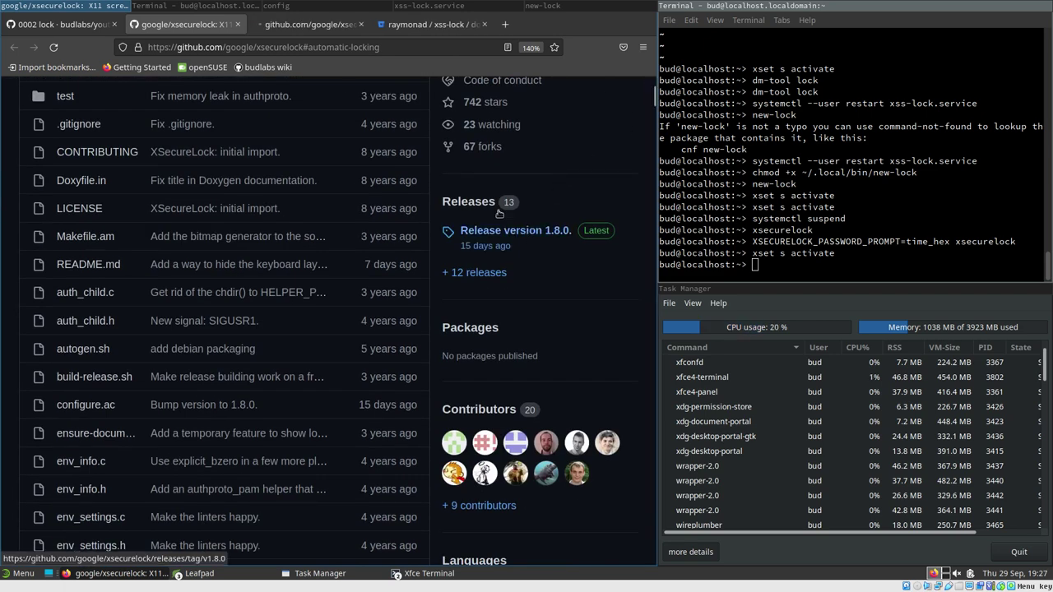
left_click(308, 24)
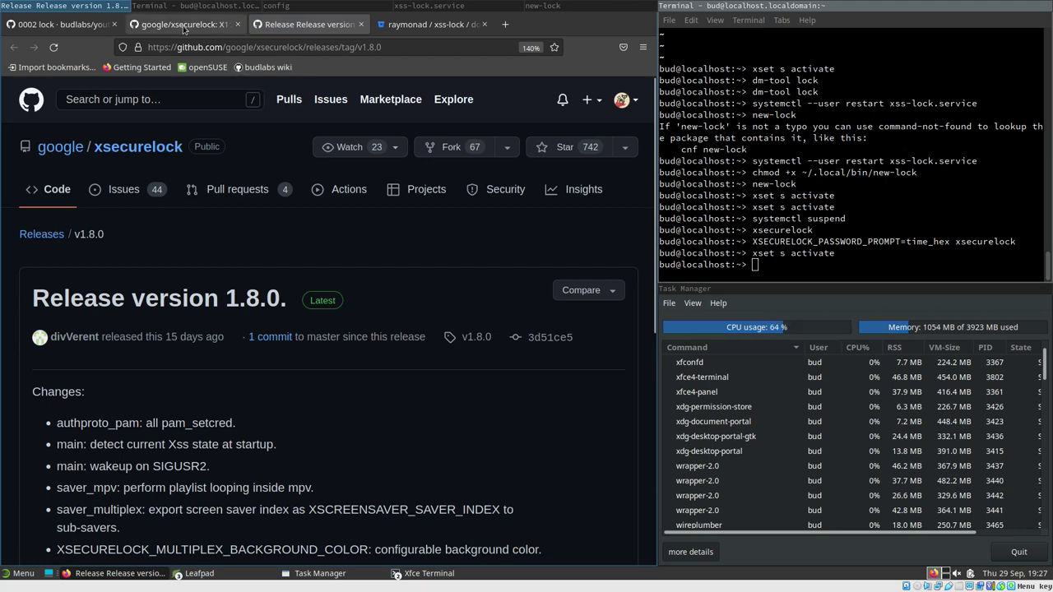
scroll(219, 277, "down", 3)
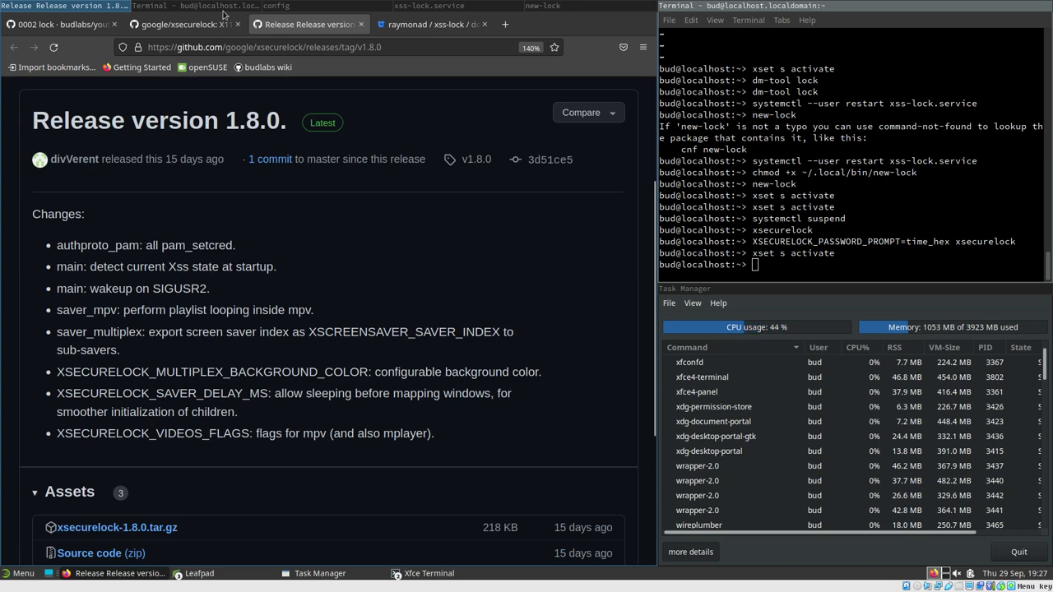
left_click(175, 25)
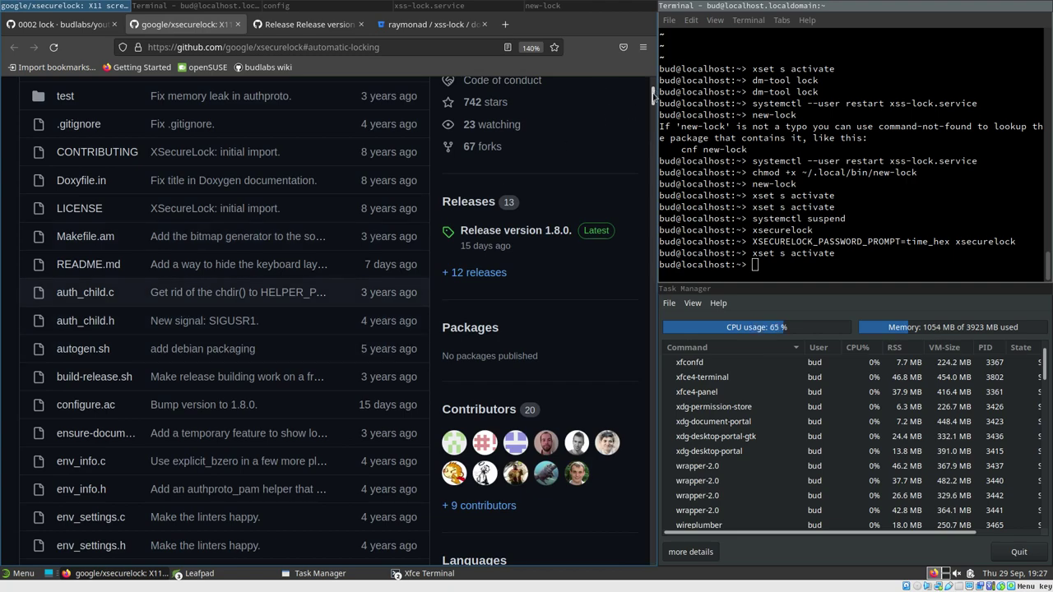
left_click_drag(654, 96, 631, 206)
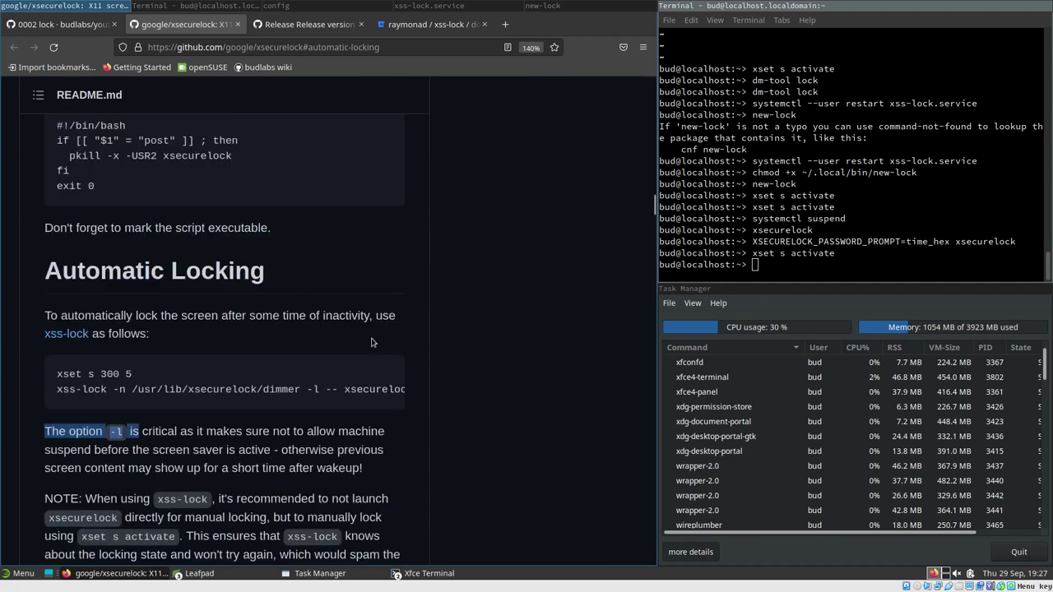
scroll(341, 343, "up", 10)
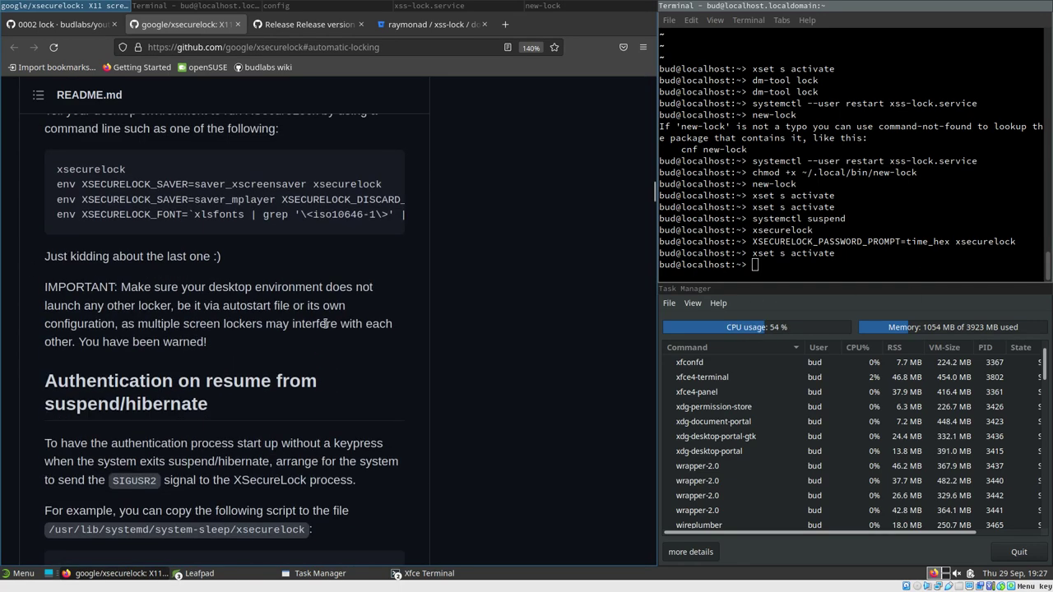
scroll(203, 313, "up", 10)
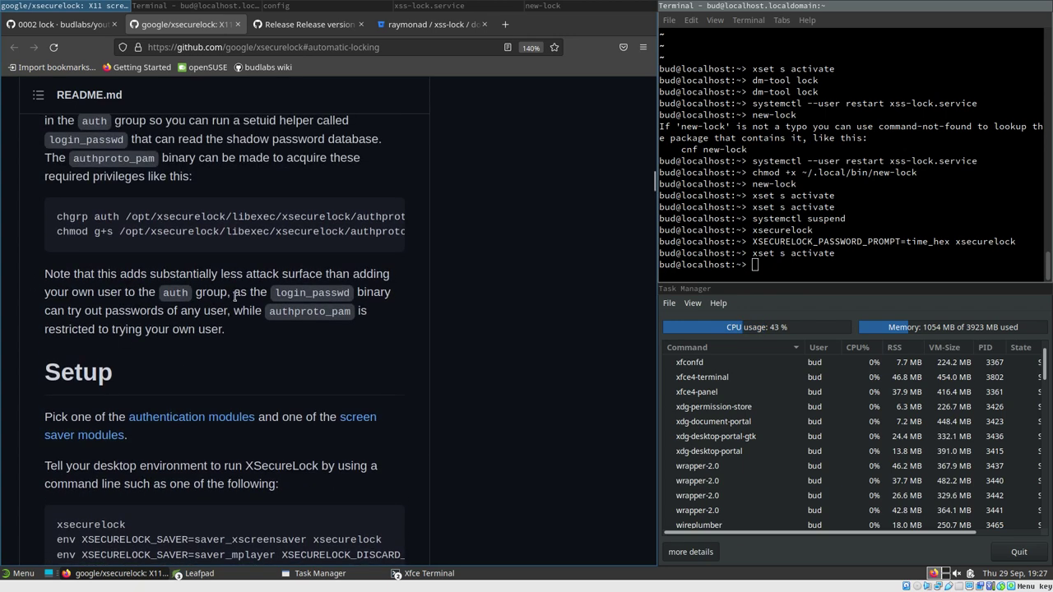
scroll(238, 314, "up", 8)
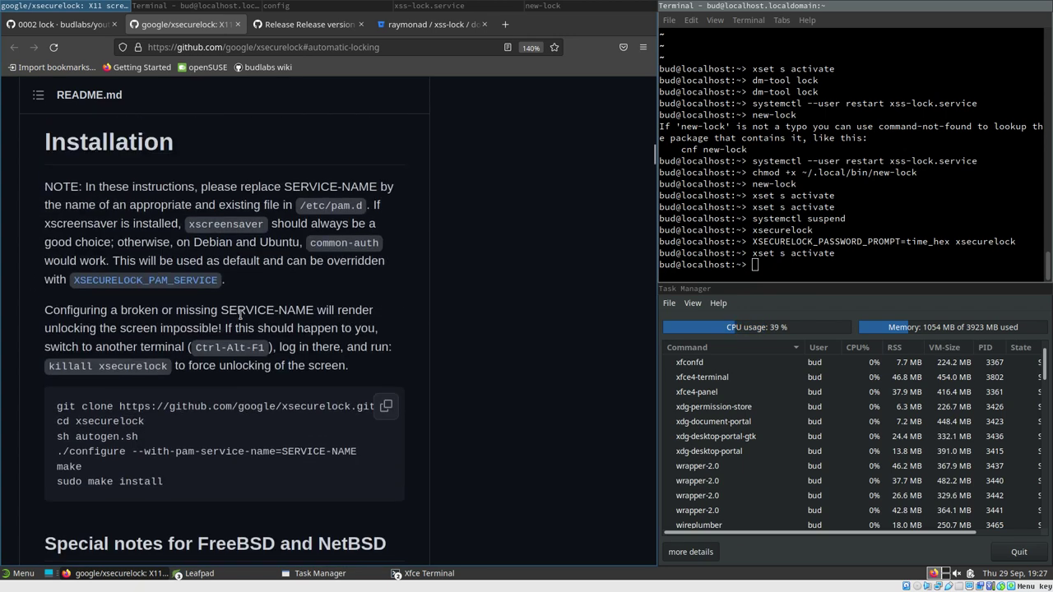
scroll(247, 308, "up", 5)
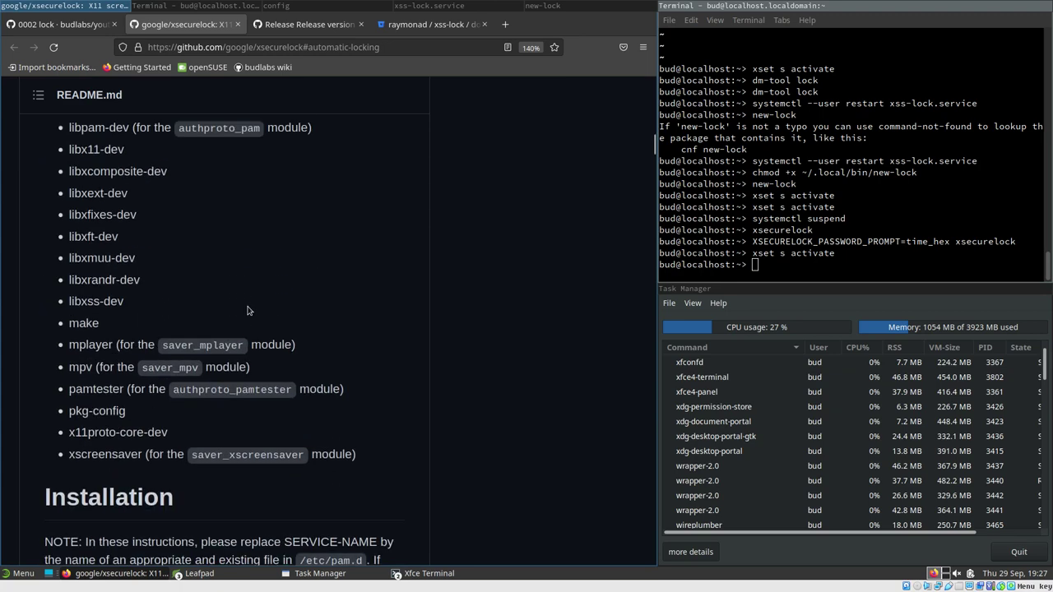
scroll(249, 310, "up", 5)
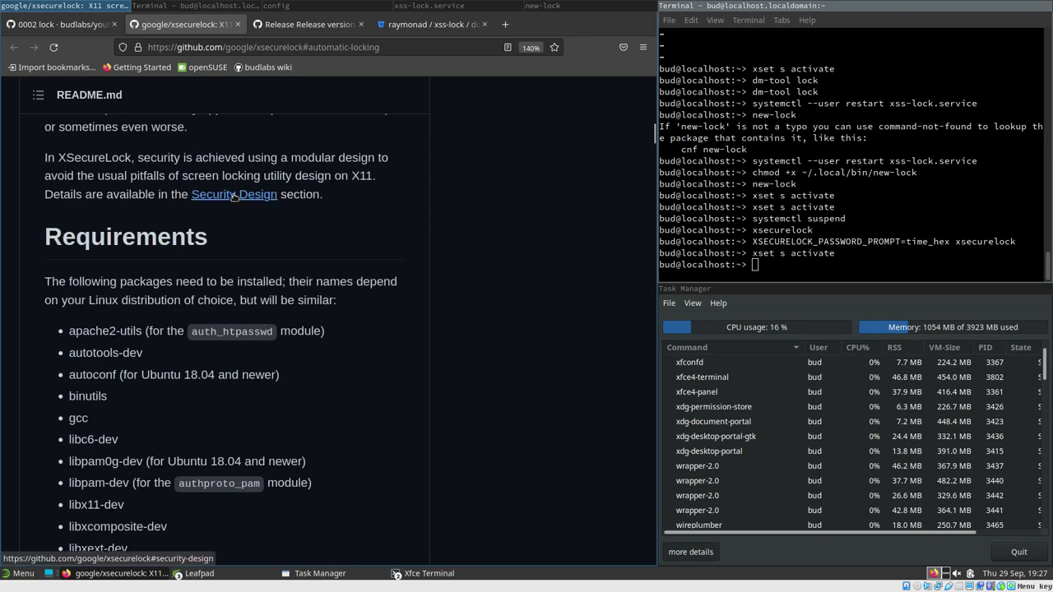
Jump to the README's Security Design section on its separate-process measures
left_click(233, 198)
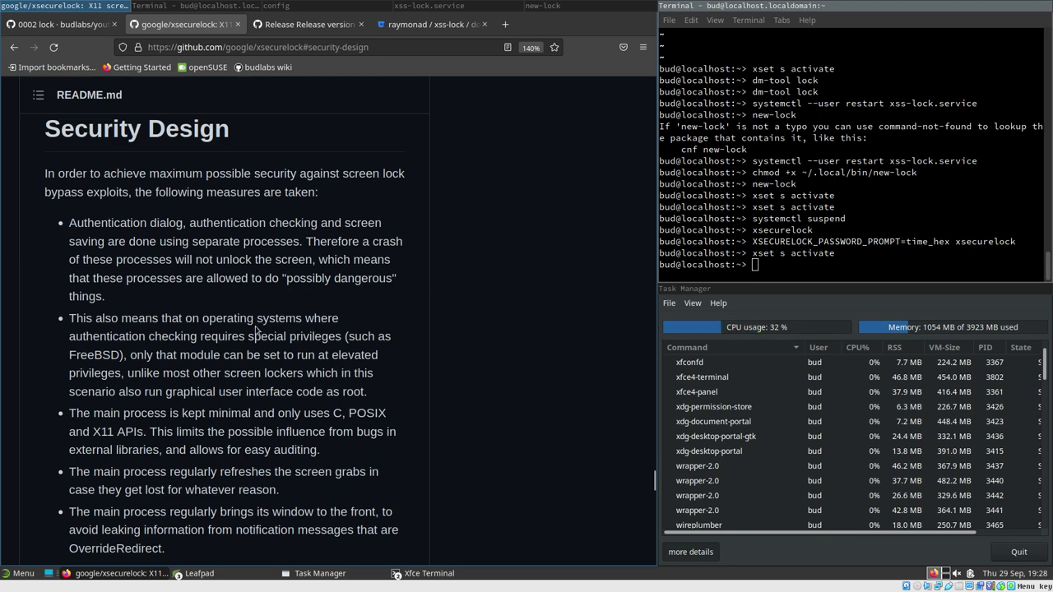
scroll(249, 338, "up", 4)
scroll(234, 362, "down", 4)
scroll(274, 263, "up", 2)
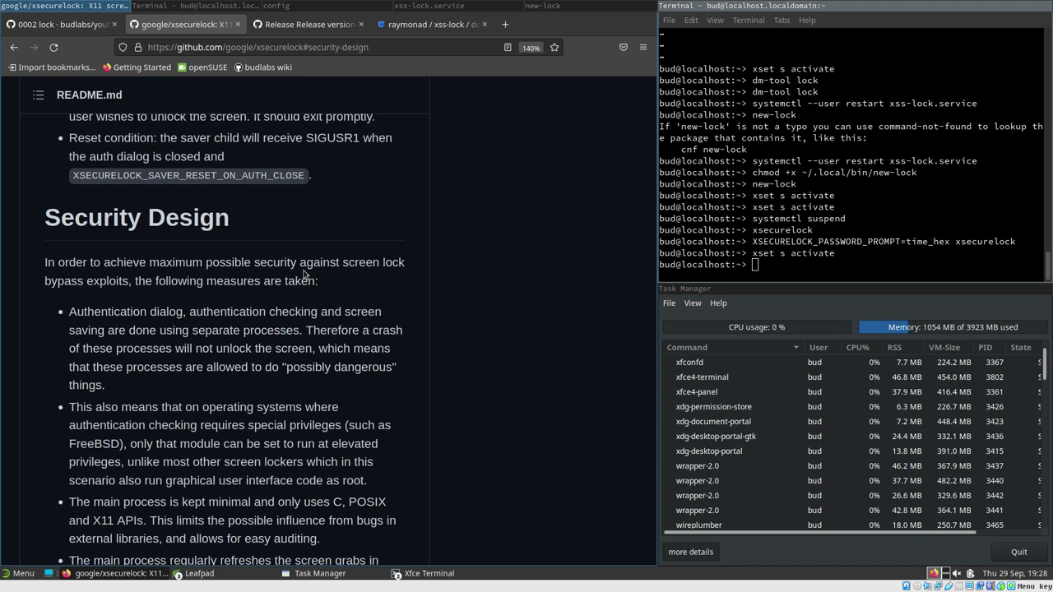
Rerun xset s activate from the terminal to lock the screen again
left_click(798, 256)
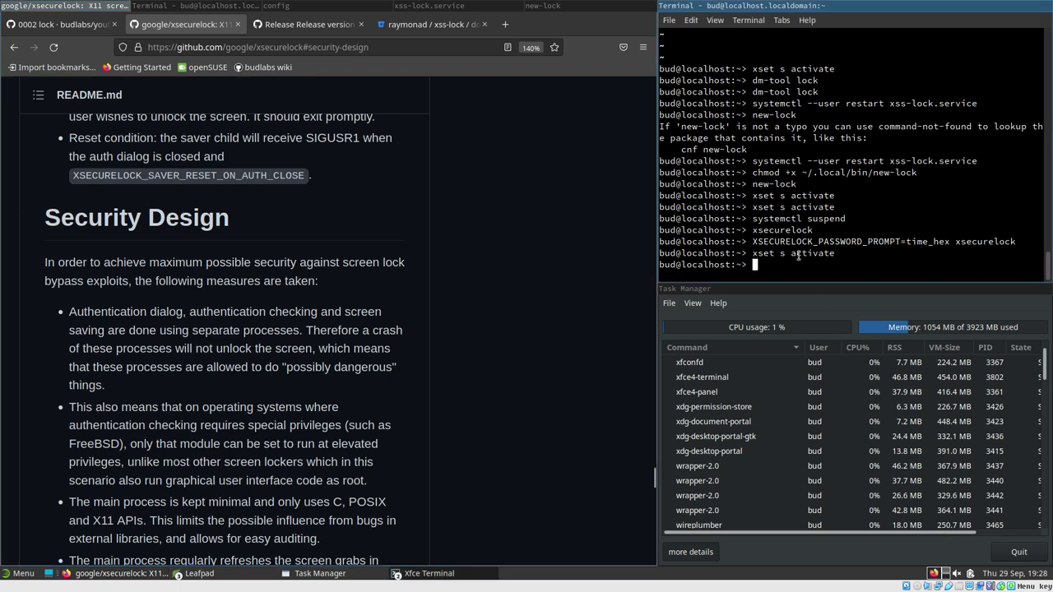
key("Up")
key("Return")
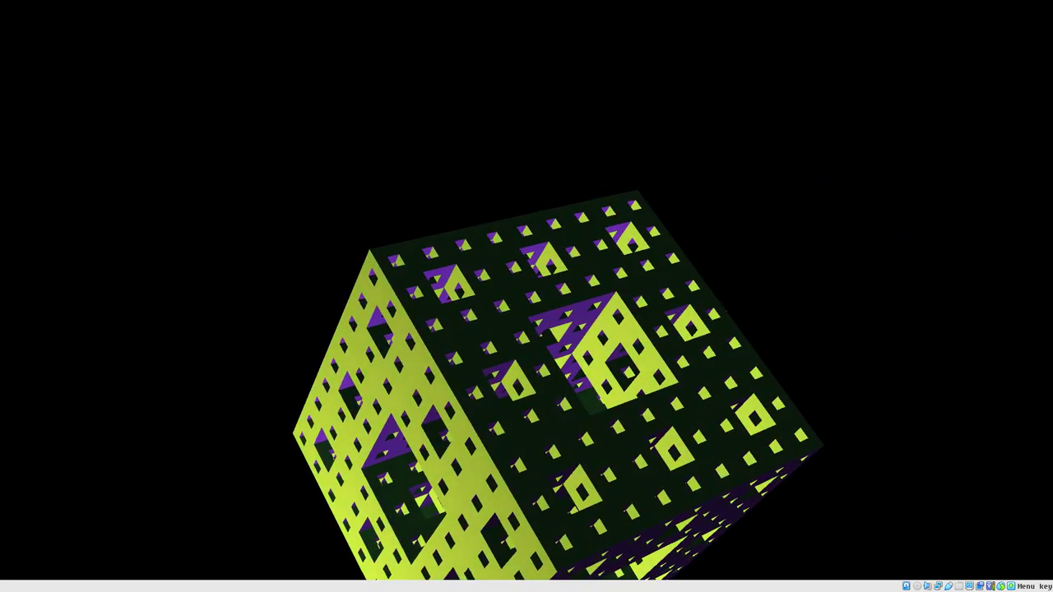
Unlock the xsecurelock screen by entering the account password
key("space")
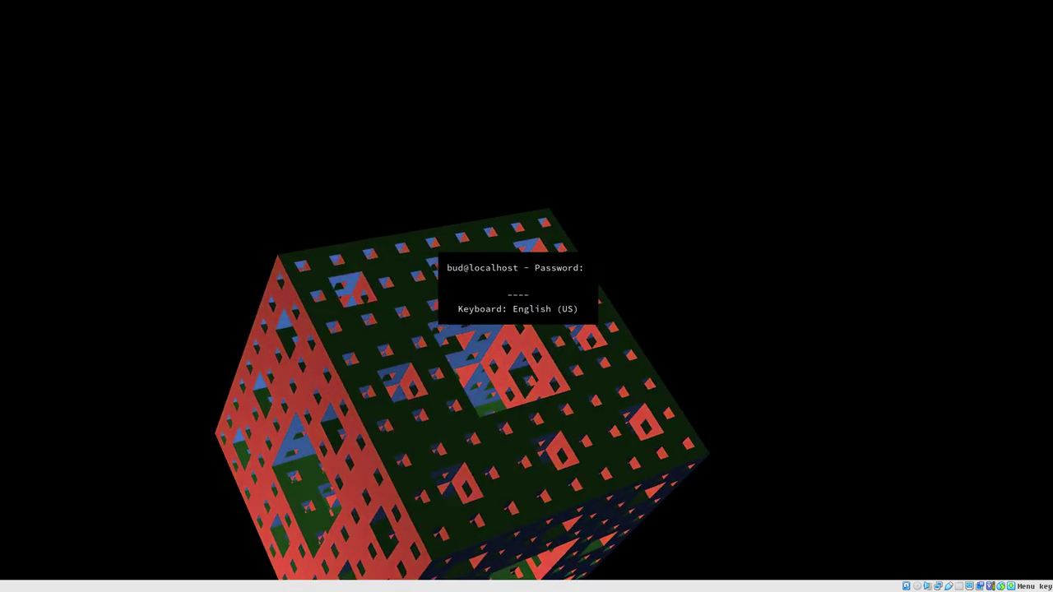
type("****")
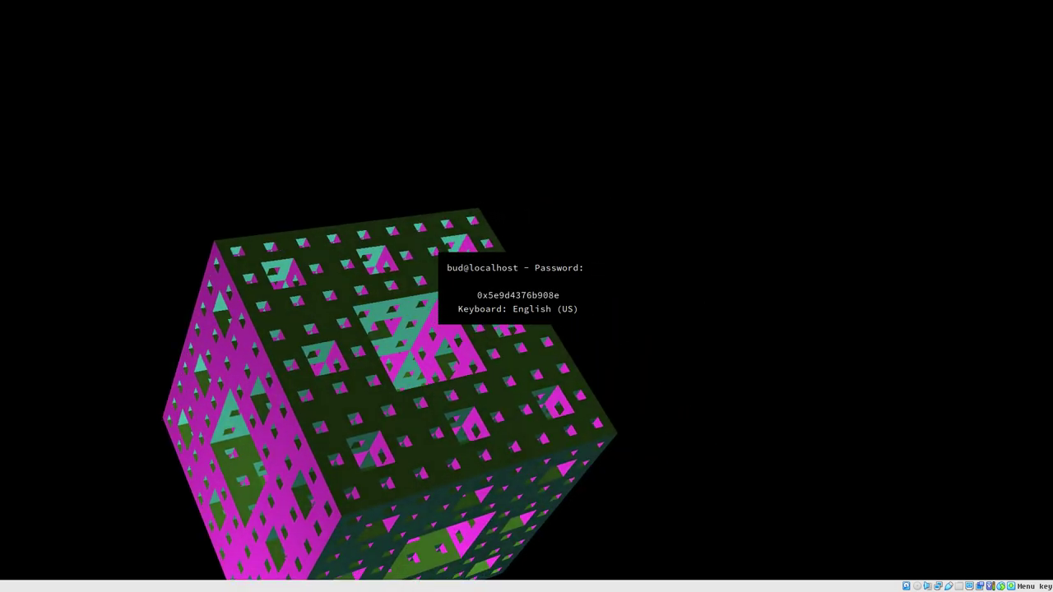
key("Return")
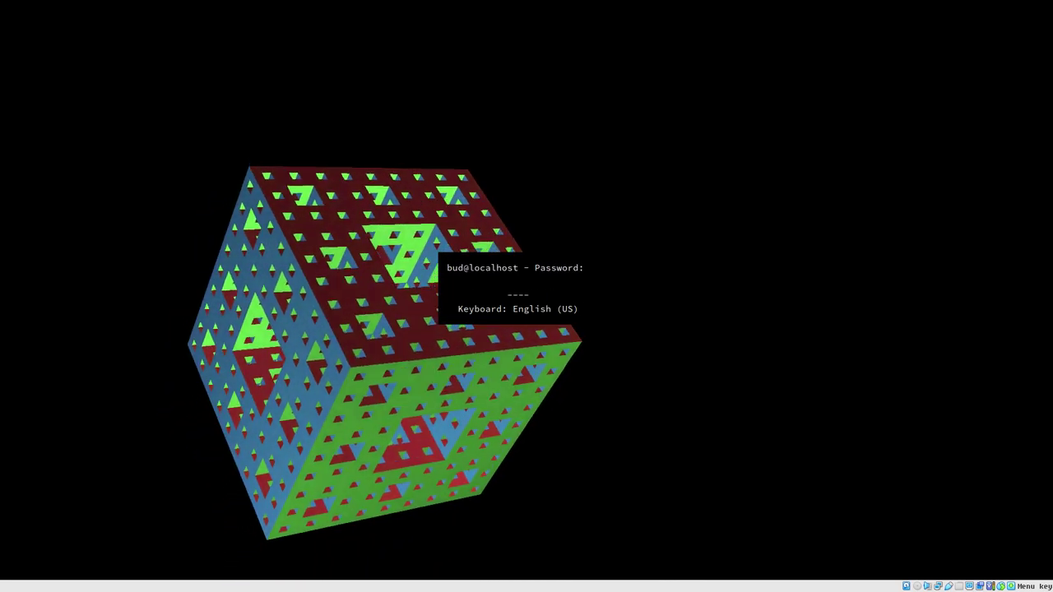
type("*****")
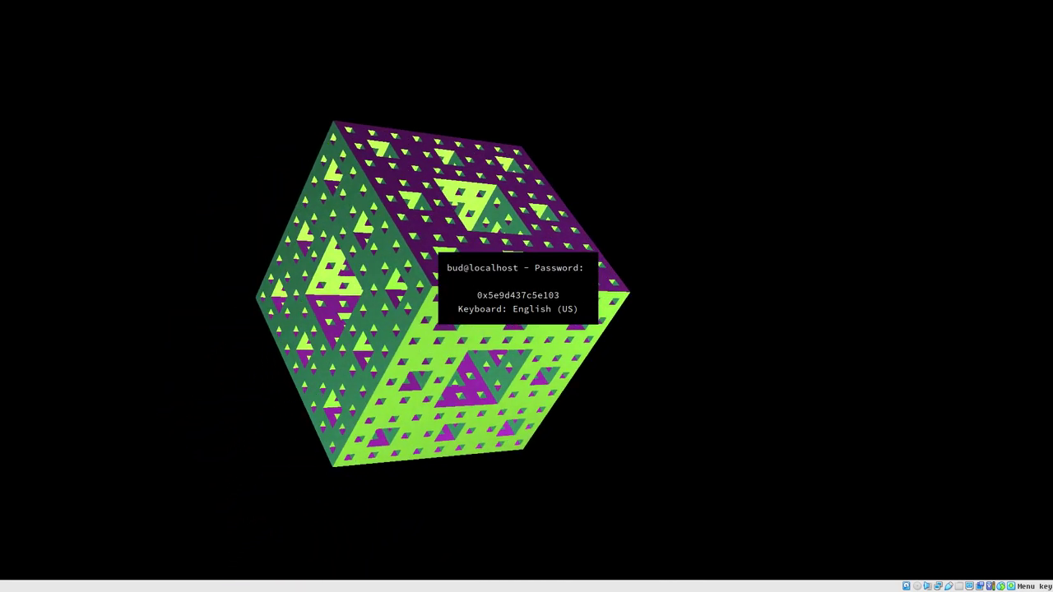
key("Return")
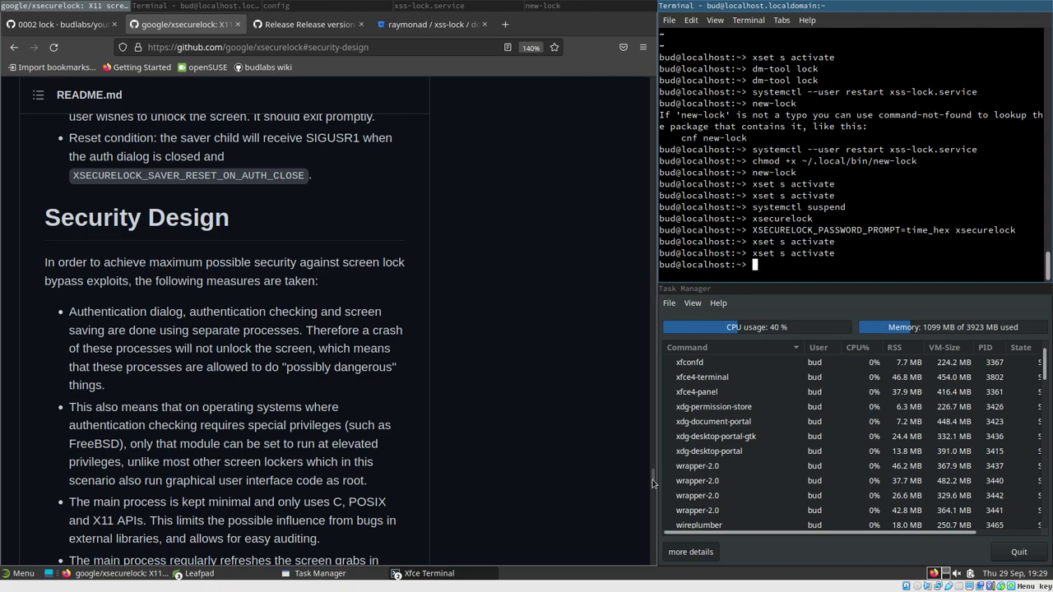
Launch Screensaver from the Whisker menu by searching 'scre'
left_click_drag(653, 483, 627, 158)
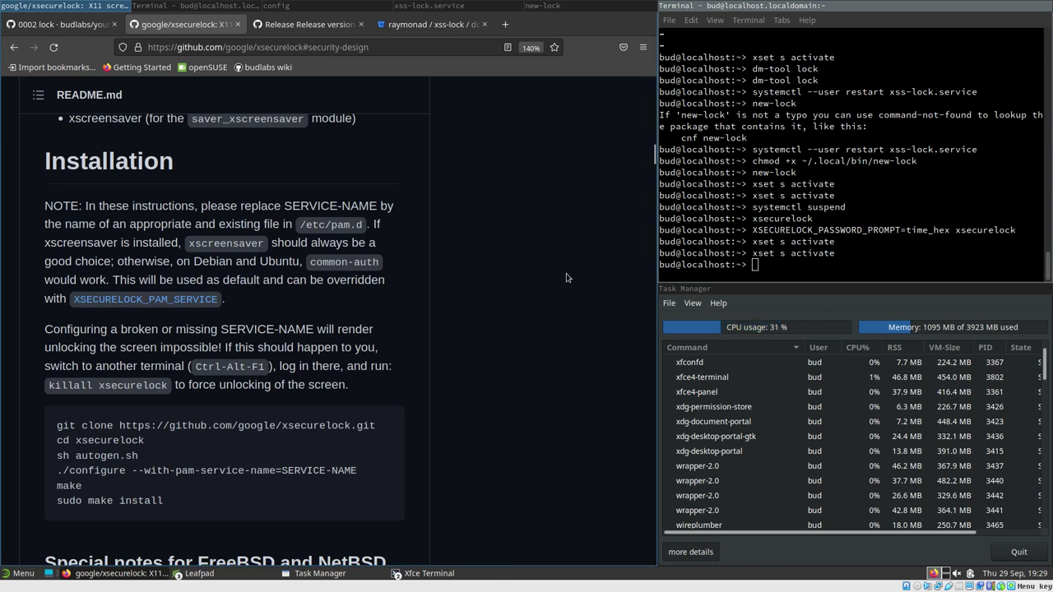
left_click(802, 269)
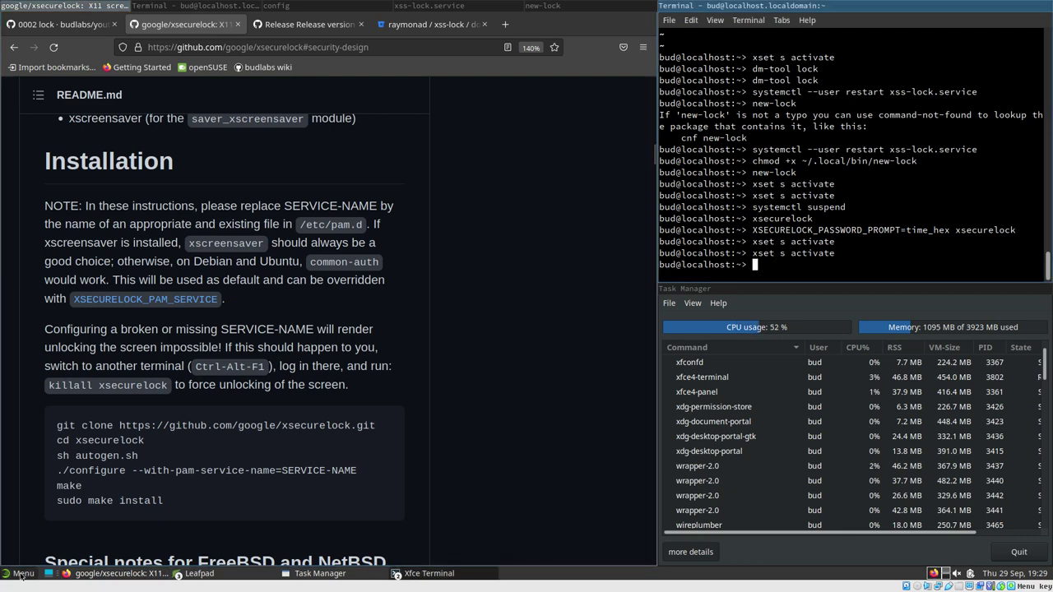
left_click(20, 575)
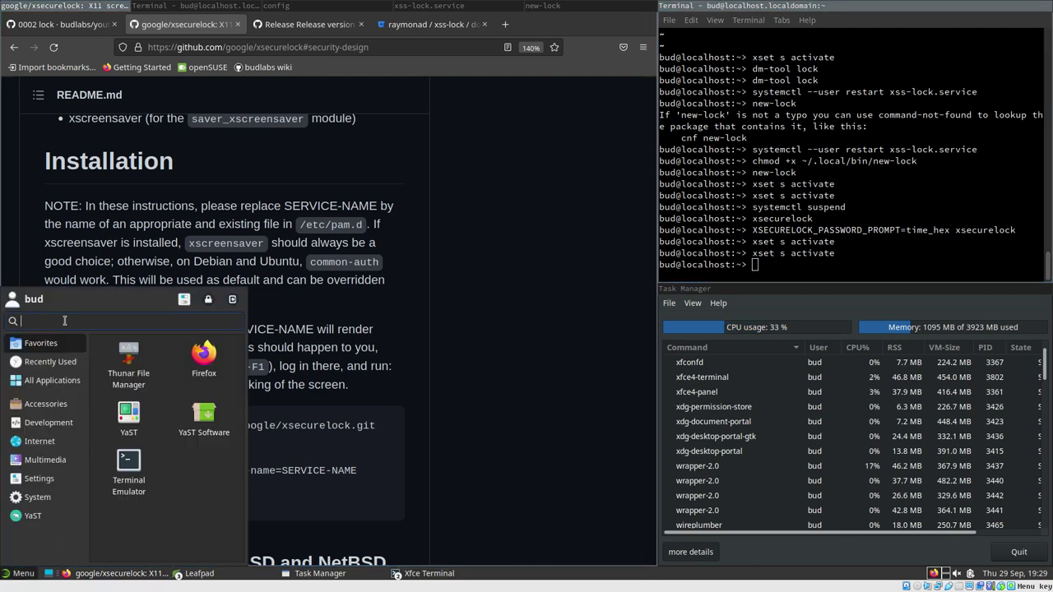
type("scre")
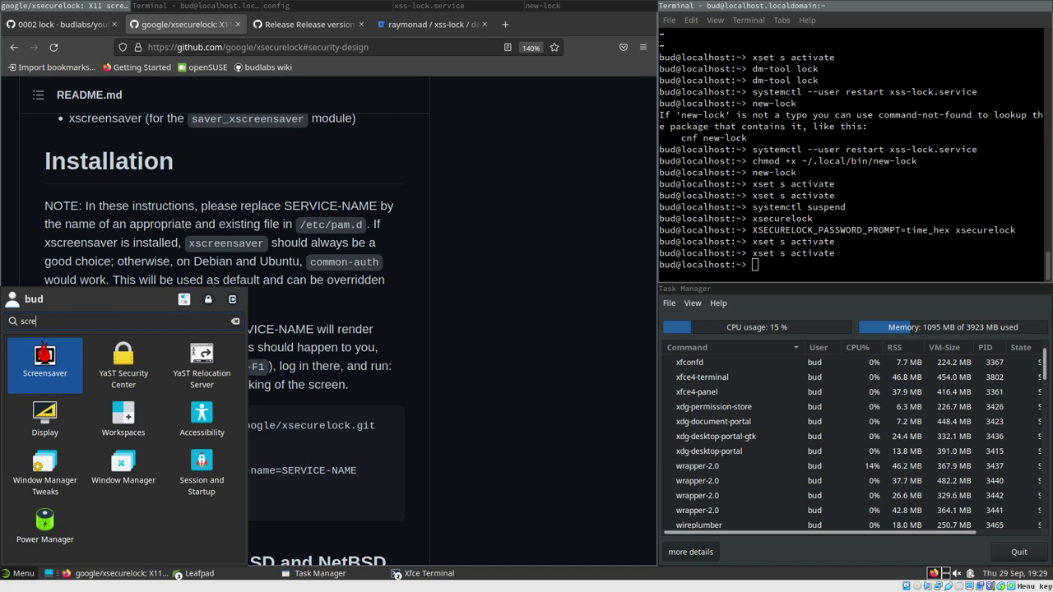
left_click(44, 352)
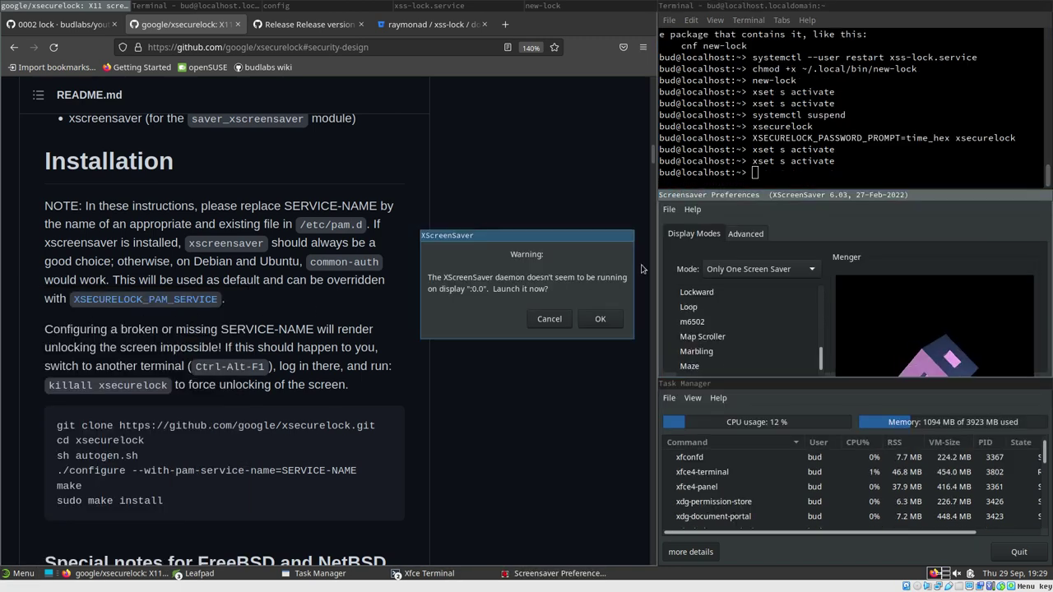
Float the XScreenSaver Preferences window and place it beside the daemon warning
mouse_move(552, 234)
left_mouse_down()
mouse_move(538, 240)
mouse_move(544, 220)
left_mouse_up()
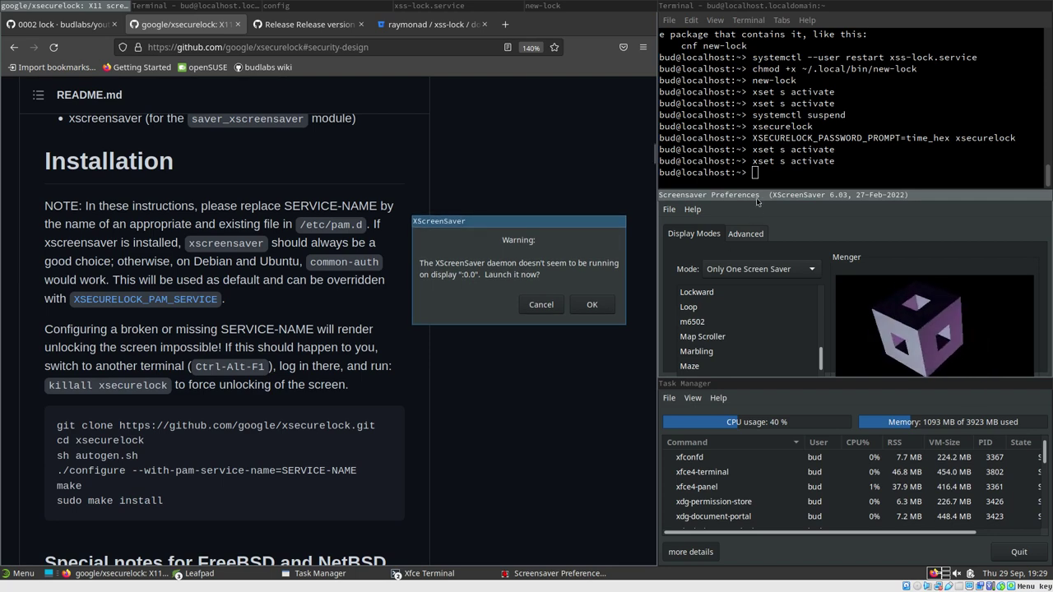
left_click(758, 203)
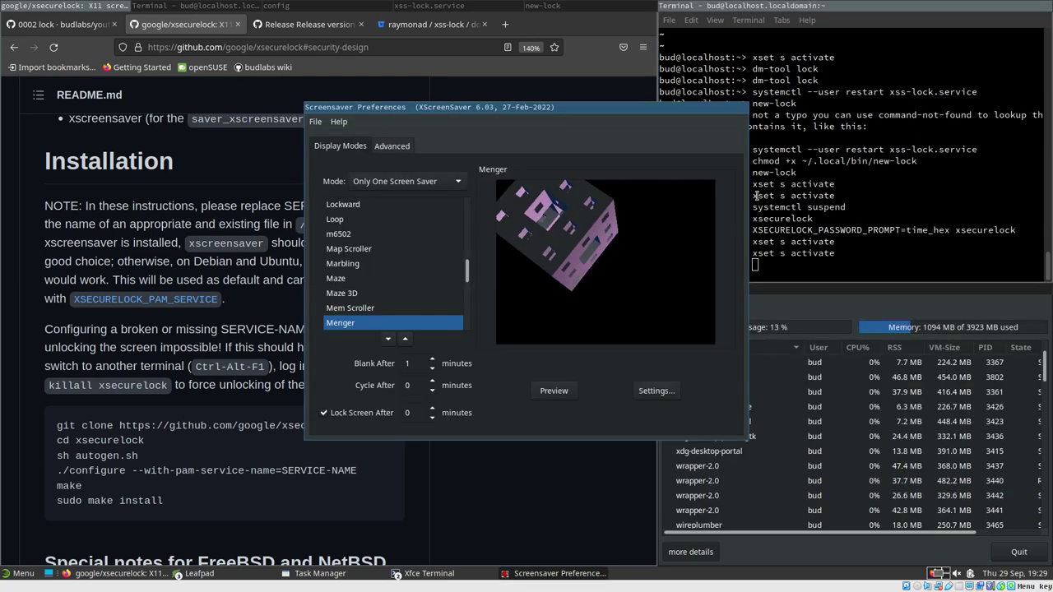
left_click_drag(528, 107, 292, 189)
left_click_drag(567, 221, 682, 204)
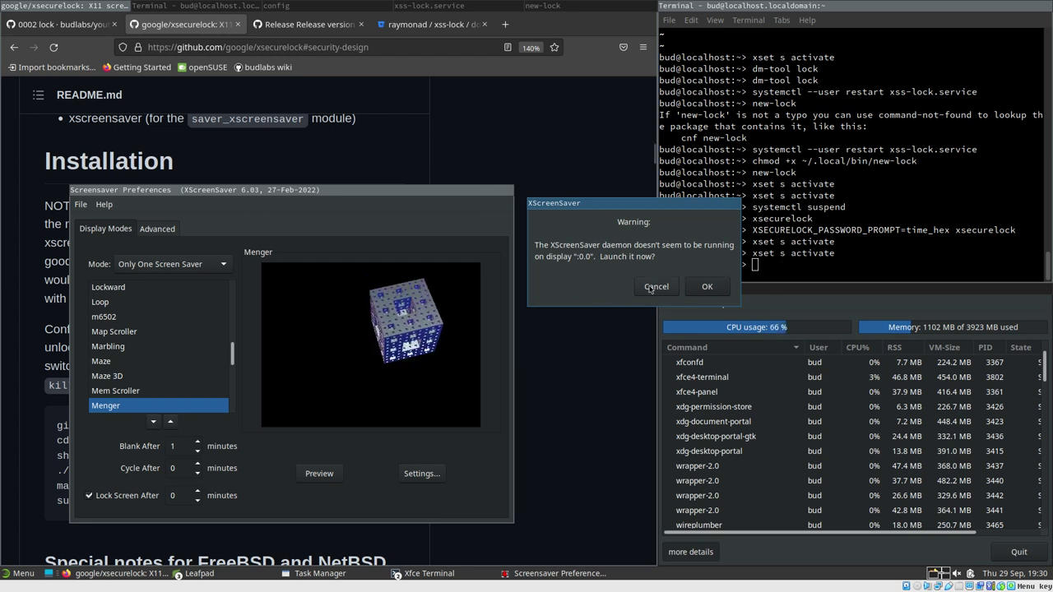
Let the screensaver daemon launch and try the Maze and Marbling savers
left_click(707, 287)
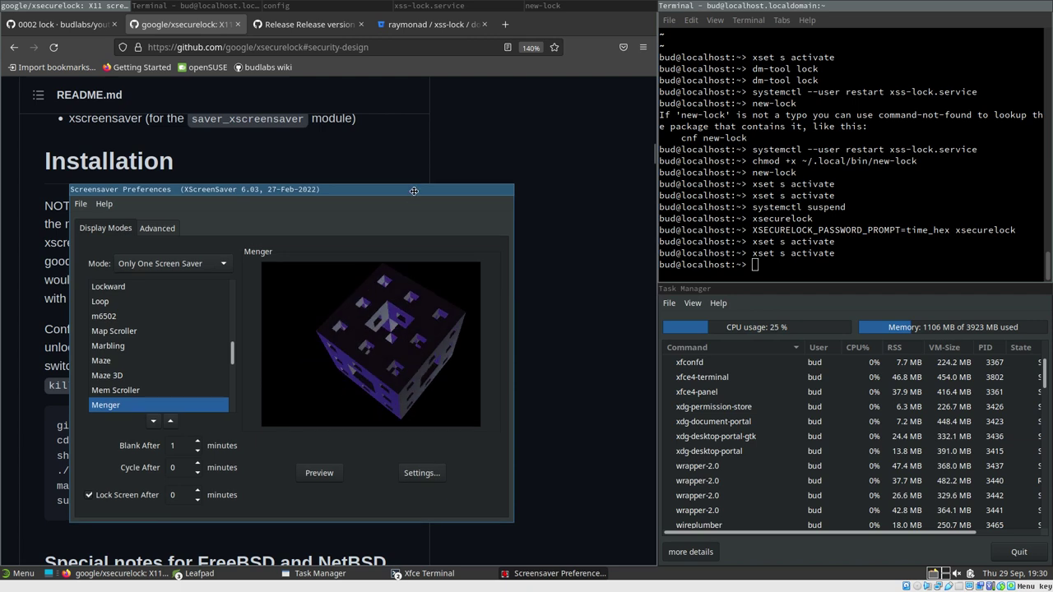
left_click_drag(410, 193, 451, 157)
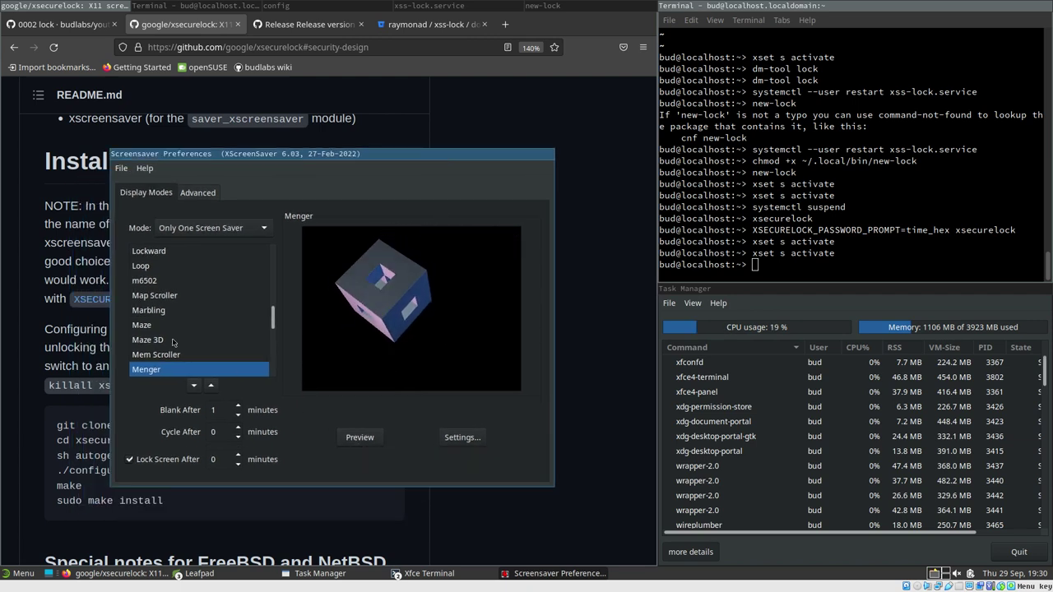
left_click(148, 329)
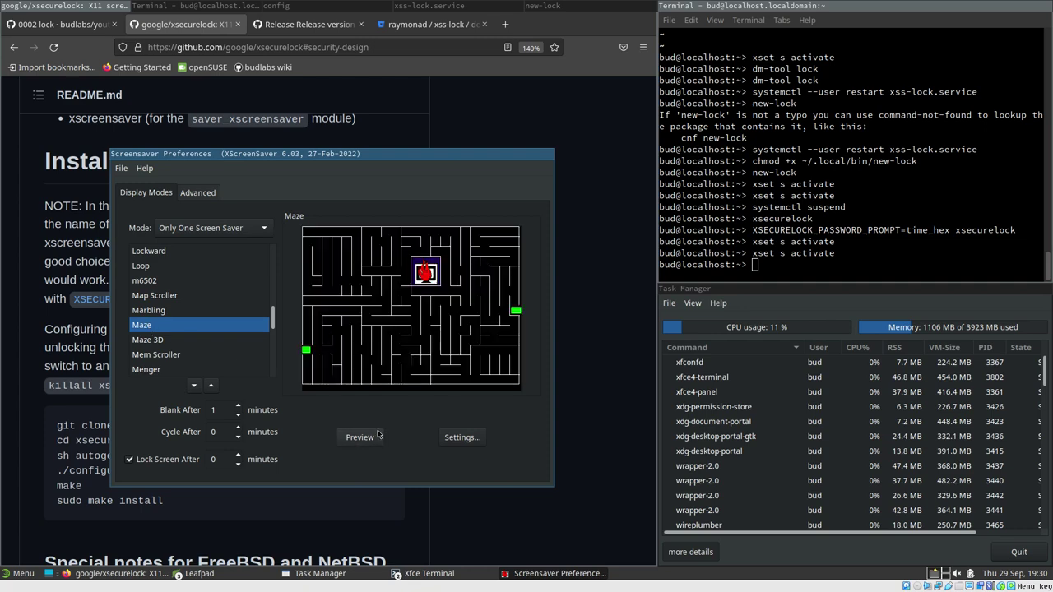
left_click(141, 312)
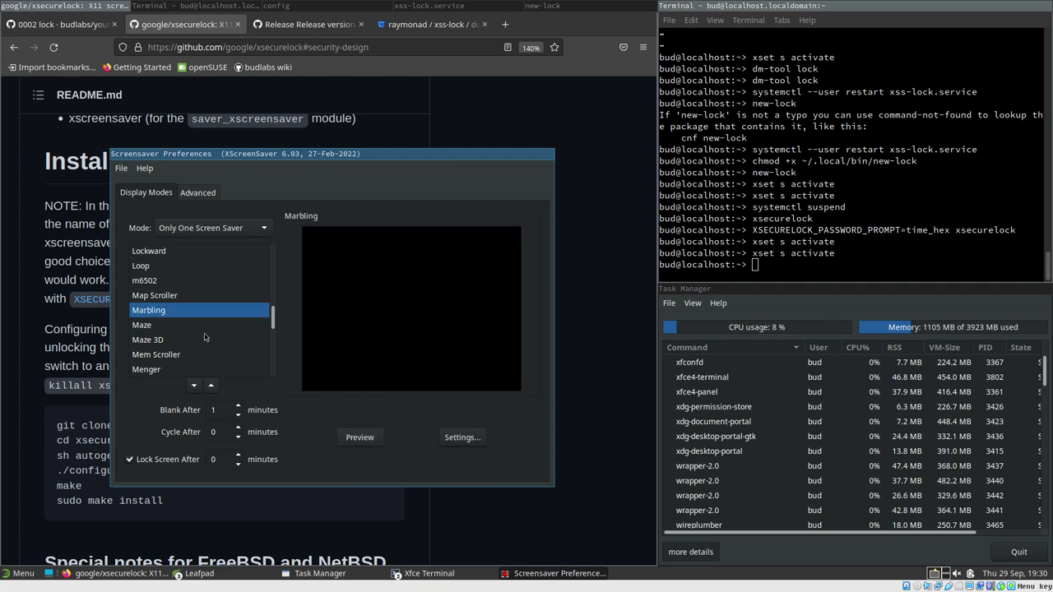
left_click(154, 327)
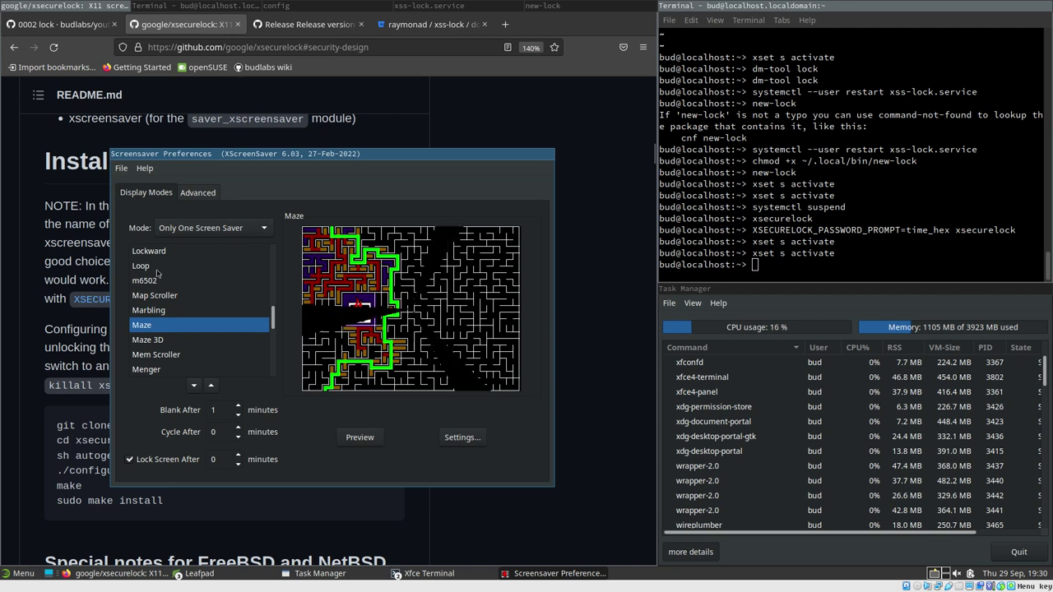
Select Loop, preview it full-screen, and dismiss the preview with the password
left_click(196, 266)
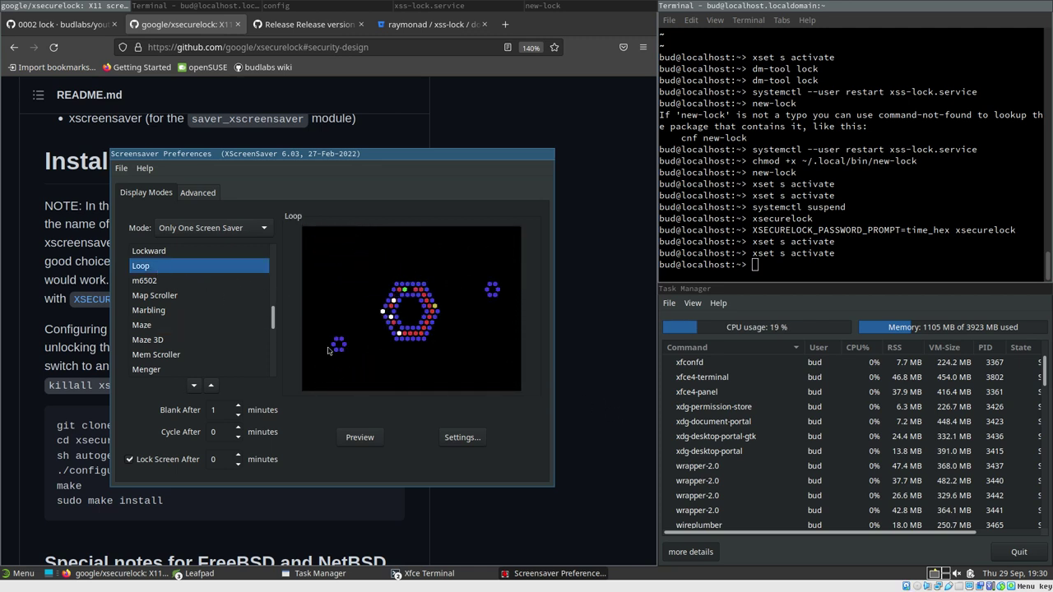
left_click(360, 438)
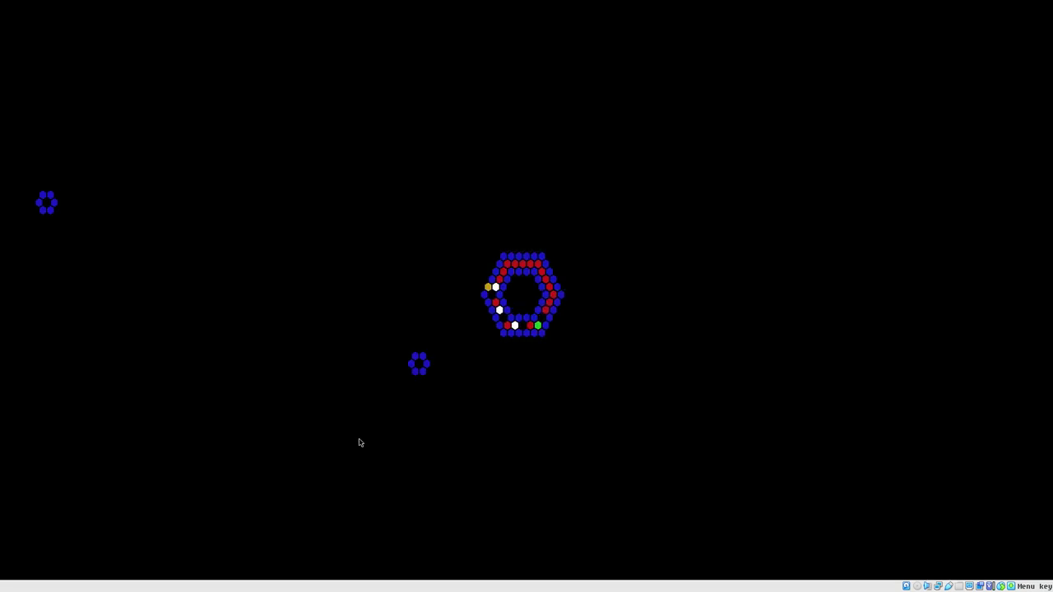
mouse_move(360, 444)
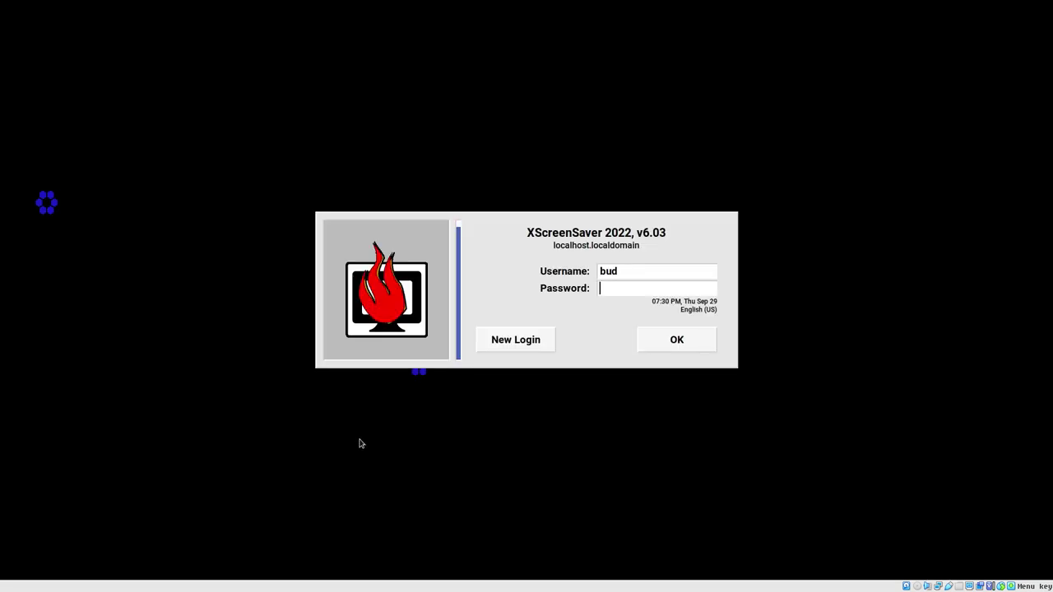
key("Return")
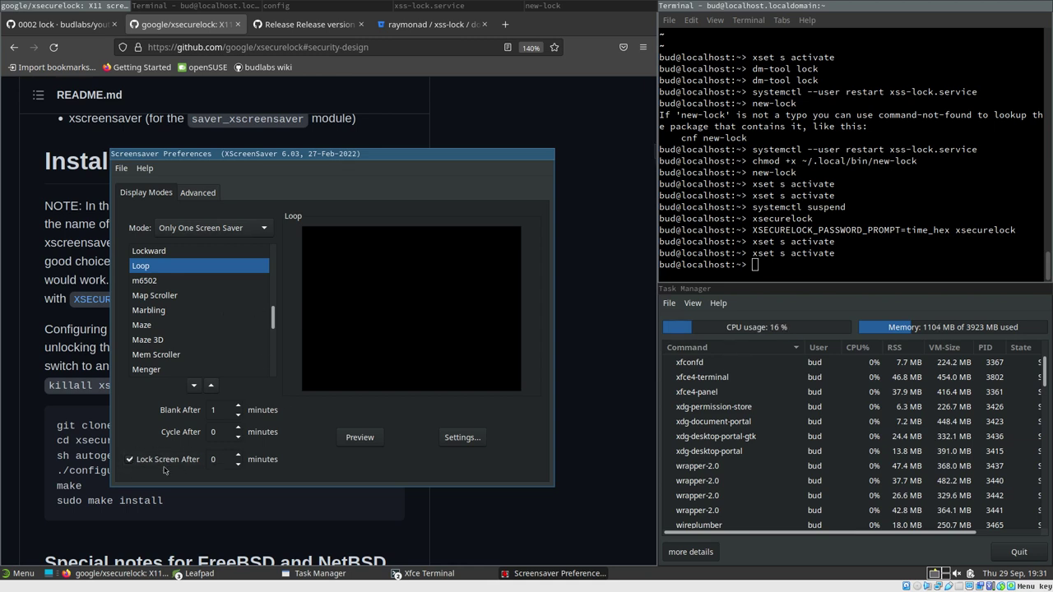
Look through the File menu without choosing anything, then select Lavalite as the saver
left_click(121, 168)
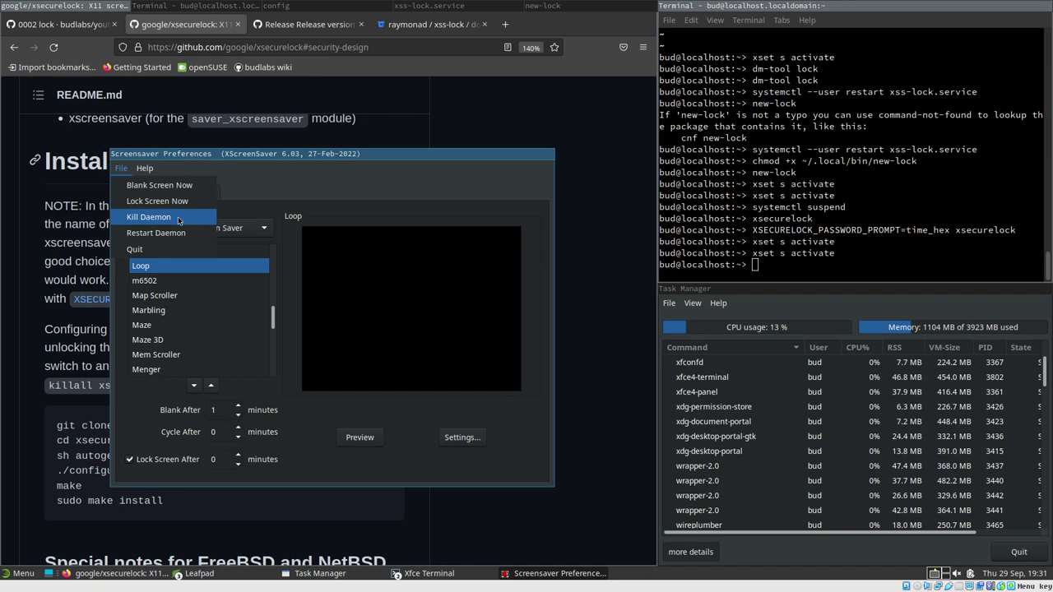
left_click(149, 217)
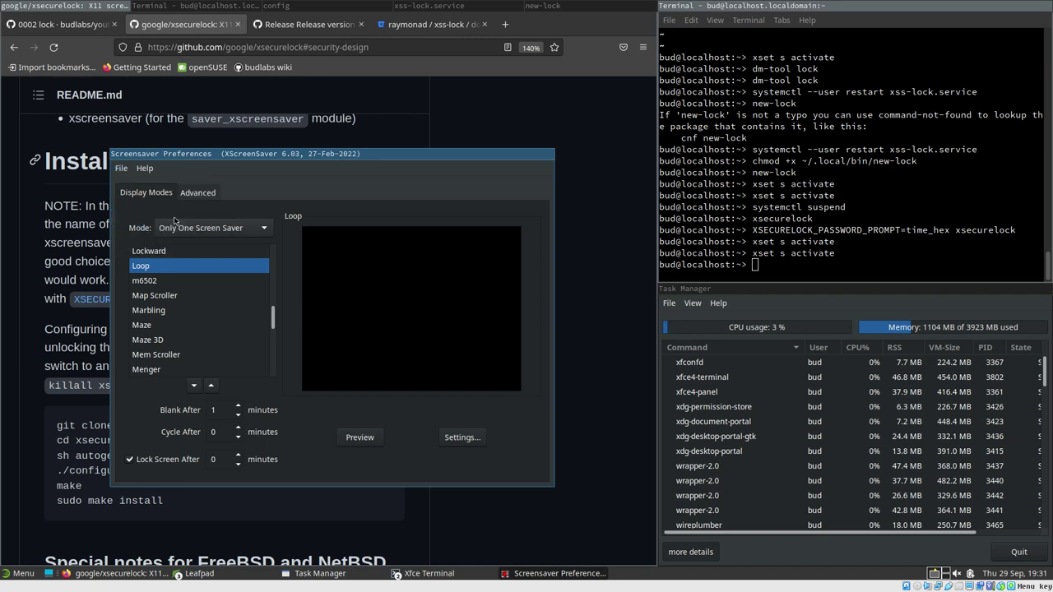
left_click(128, 167)
left_click(124, 170)
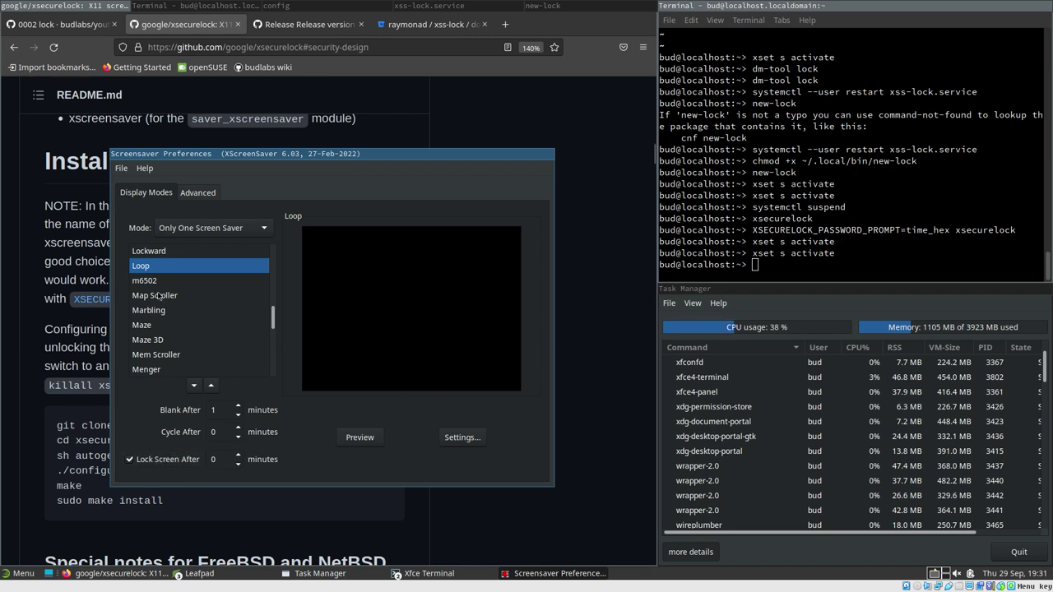
scroll(161, 299, "up", 3)
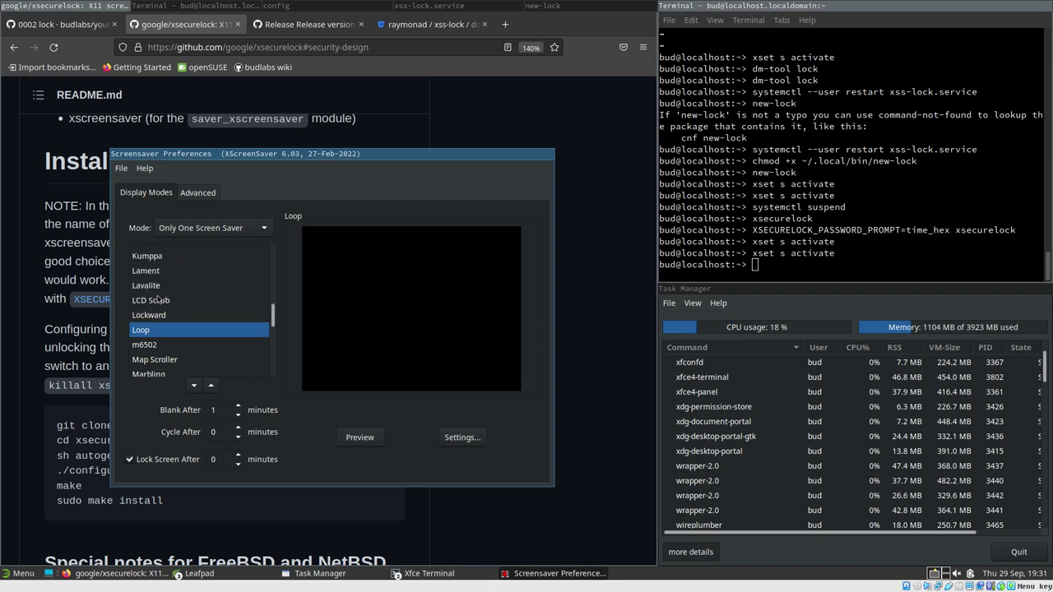
left_click(150, 301)
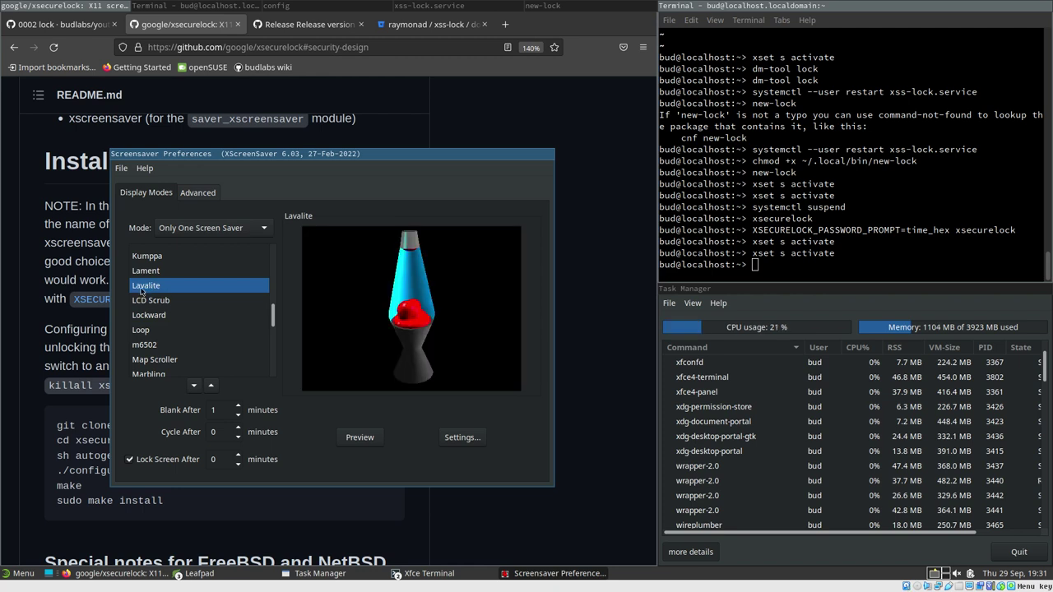
Test Lavalite with xset s activate and unlock with the account password
left_click(861, 253)
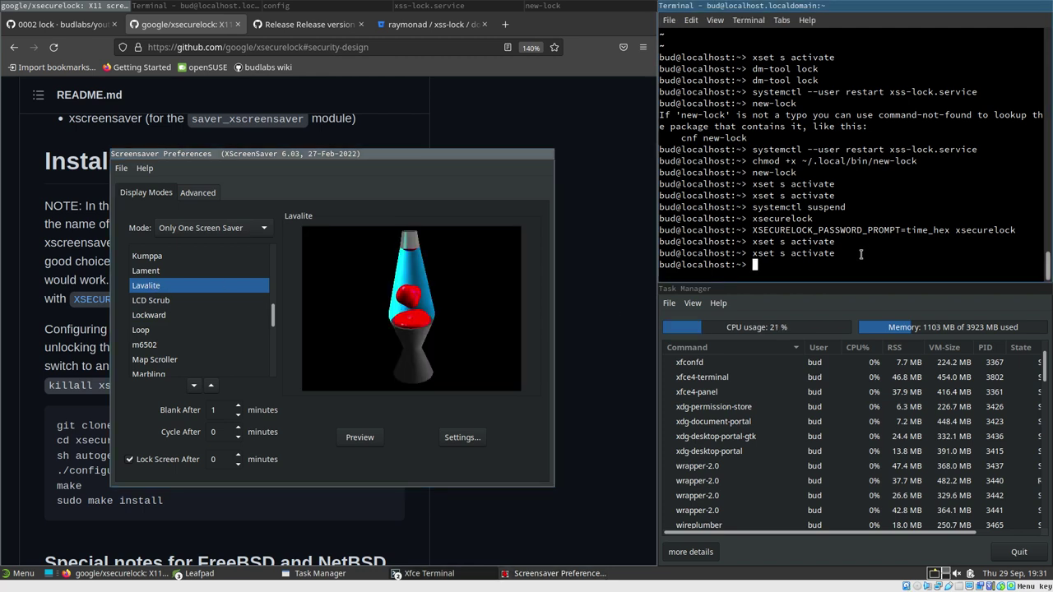
key("Up")
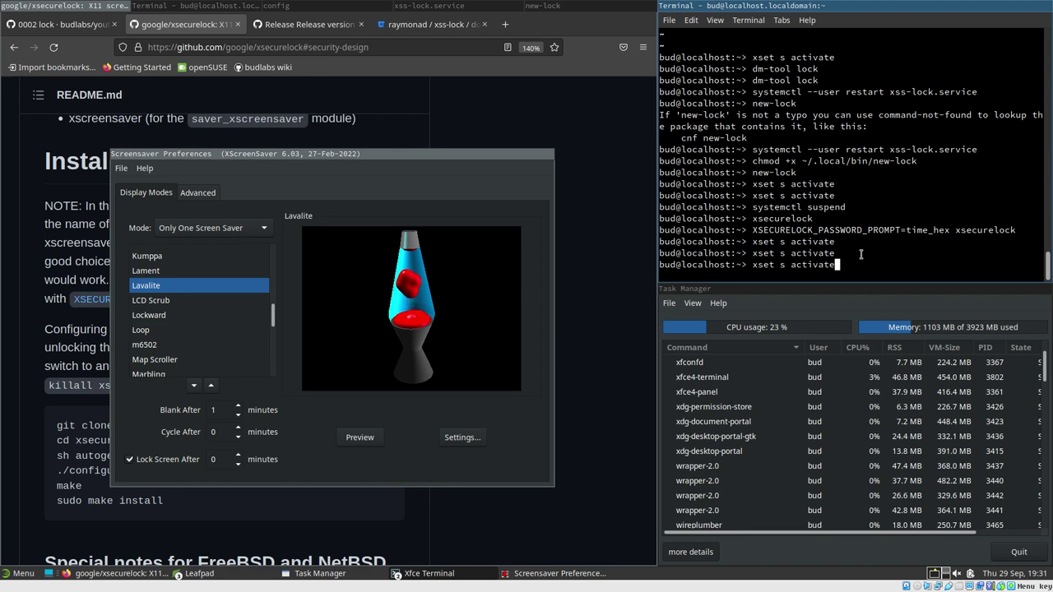
key("Return")
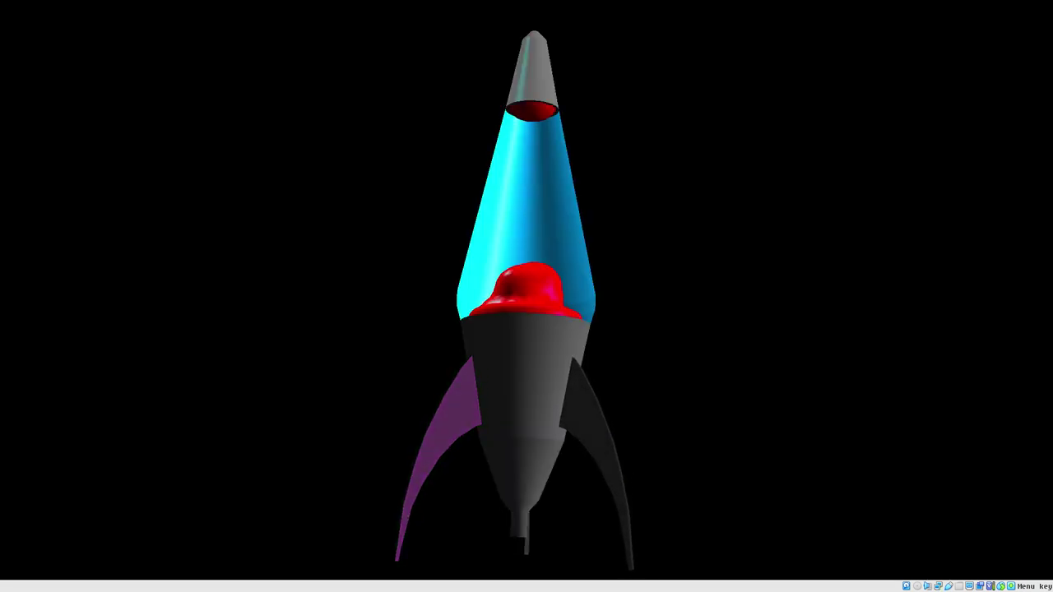
key("Return")
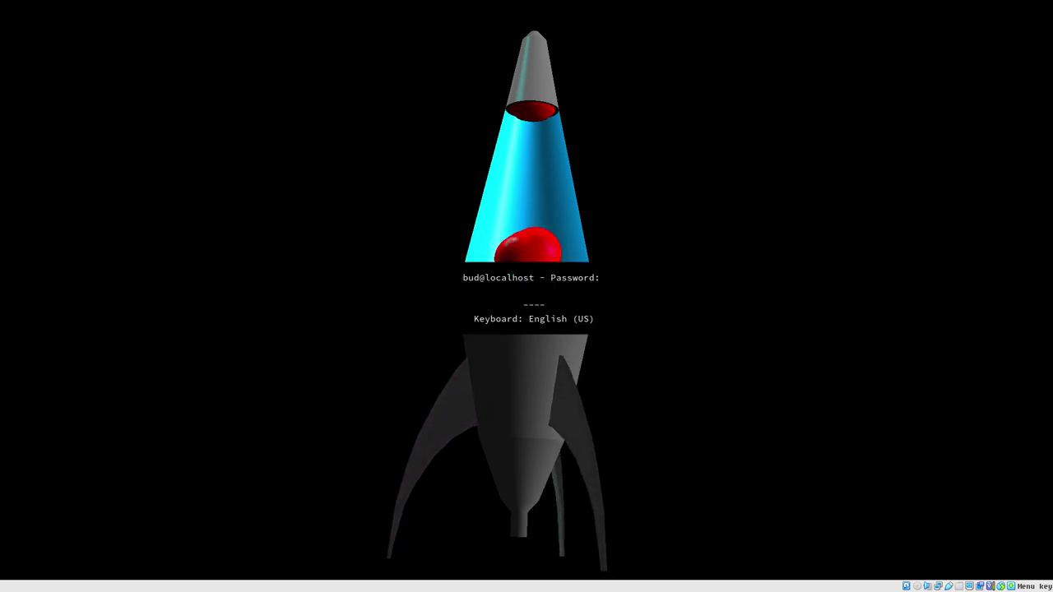
type("password")
key("Return")
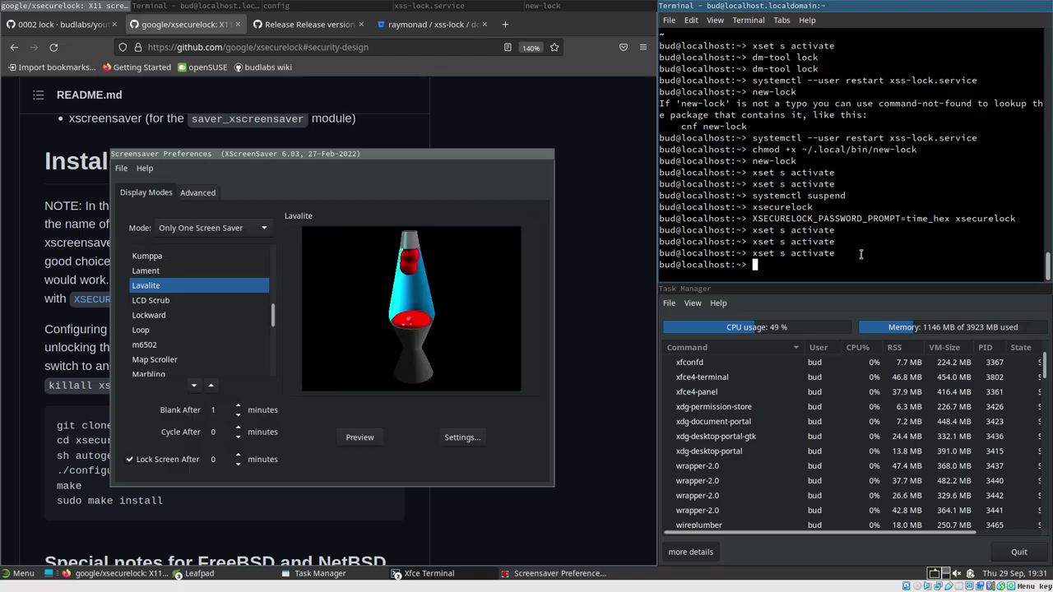
Turn on Wireframe in the Lavalite settings
left_click(459, 437)
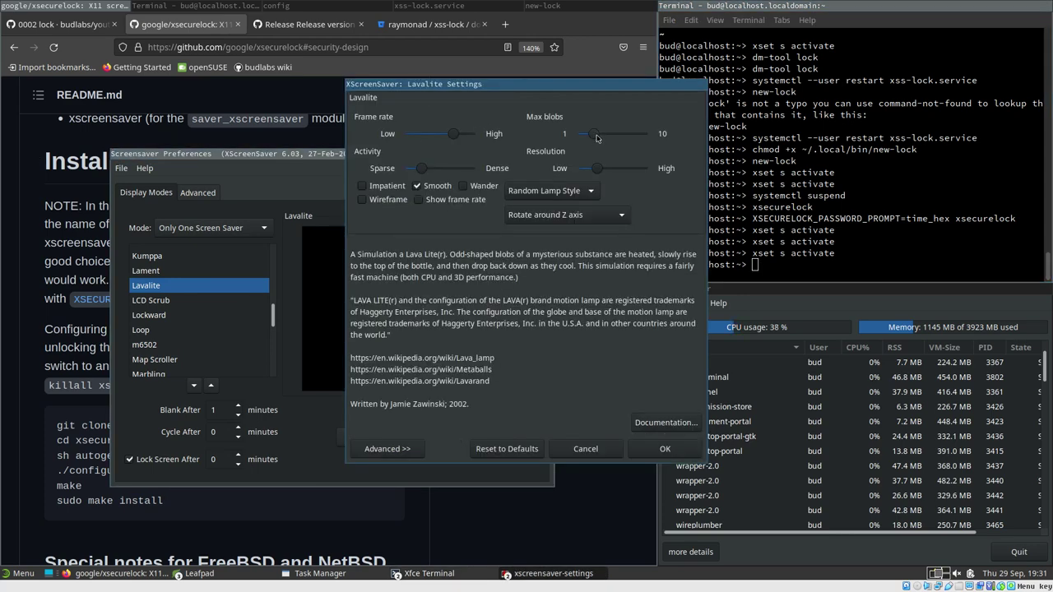
left_click(664, 450)
left_click(809, 265)
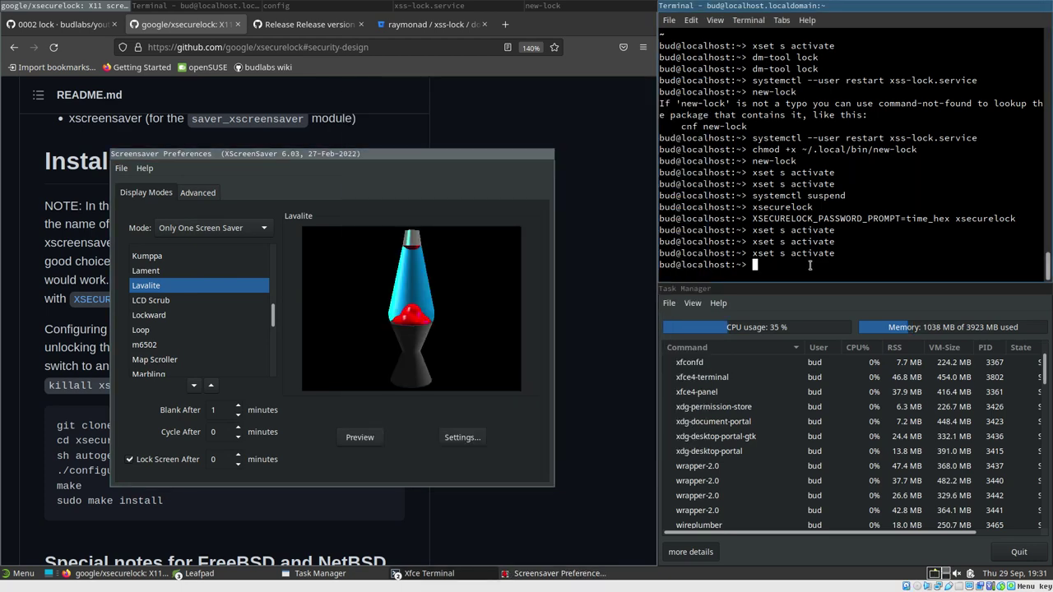
key("Up")
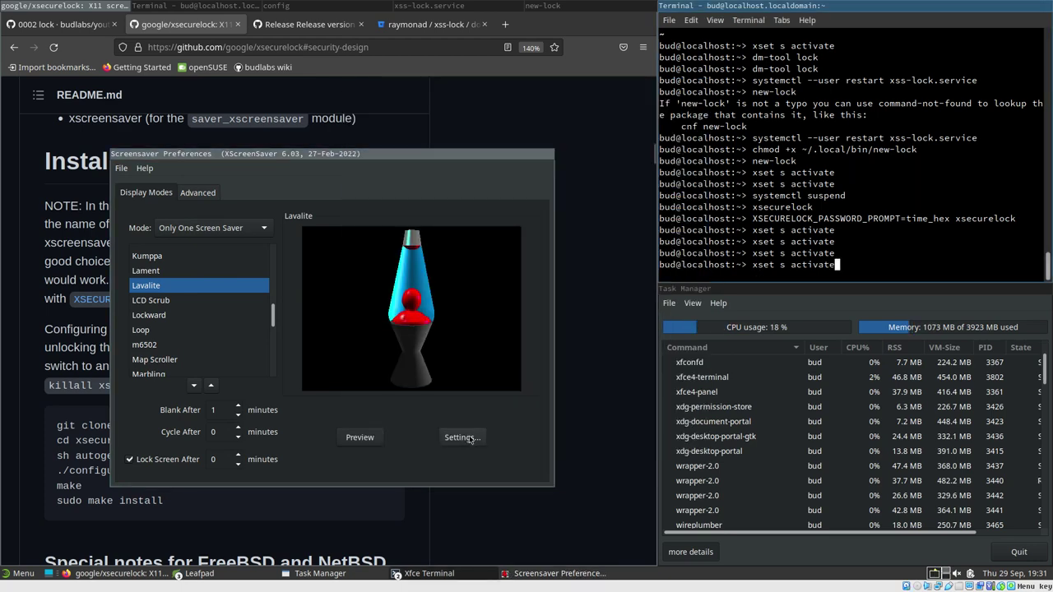
left_click(468, 437)
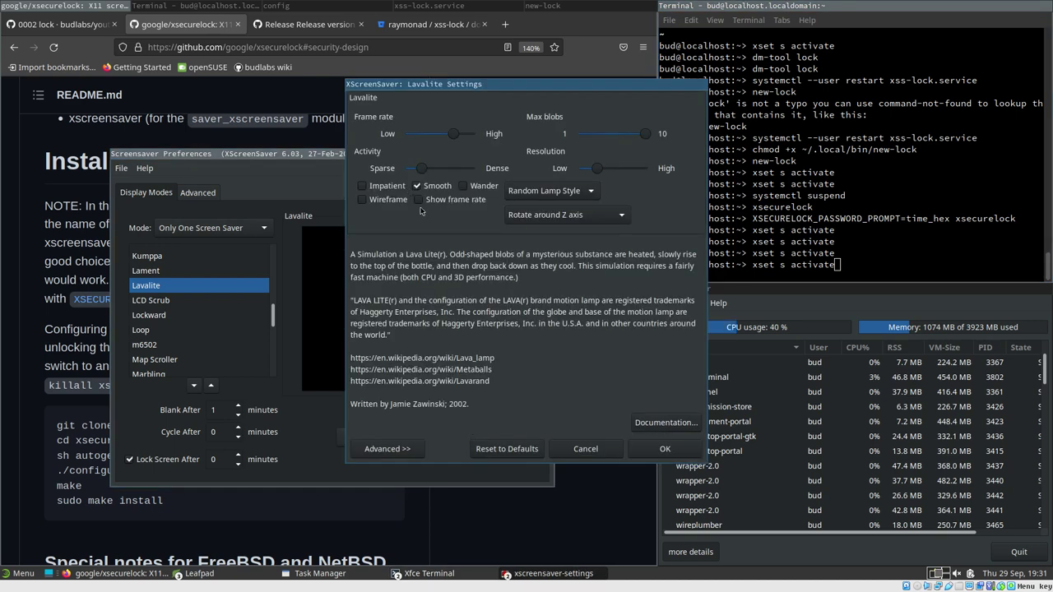
left_click(665, 449)
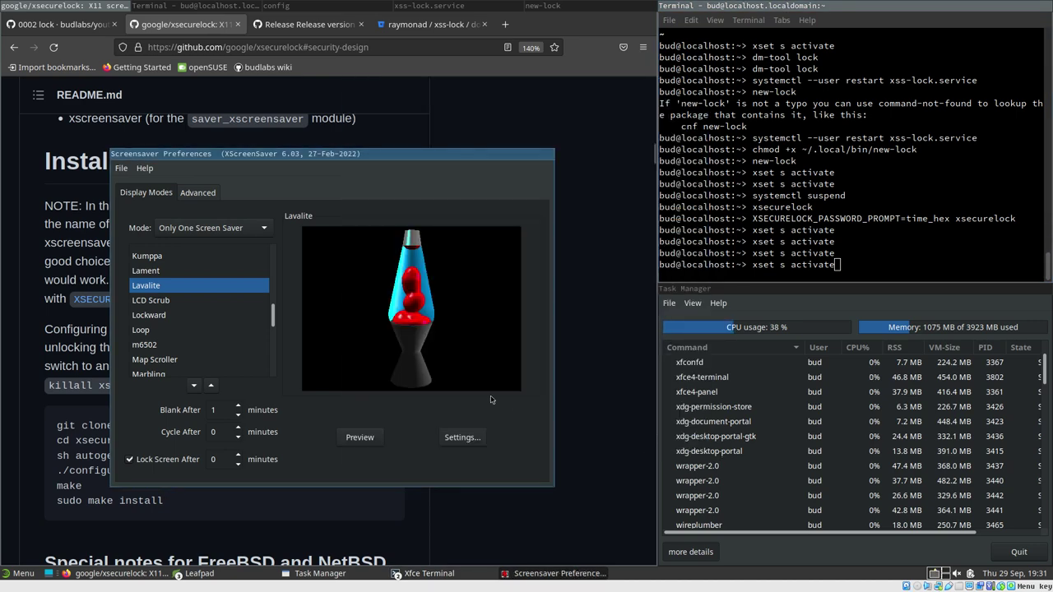
Run xset s activate to show the wireframe lava lamp, then unlock
key("Return")
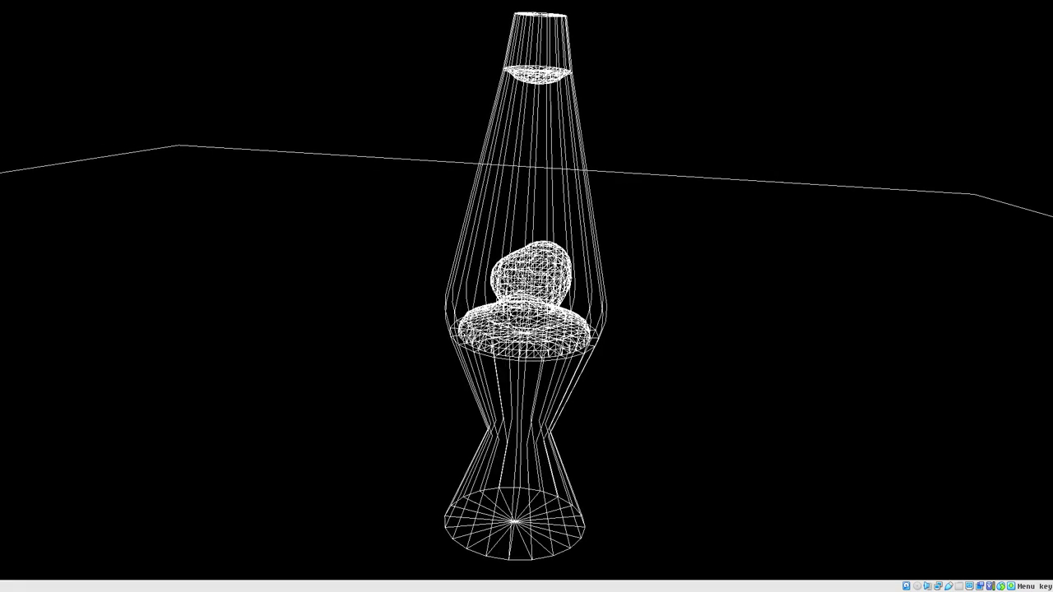
key("space")
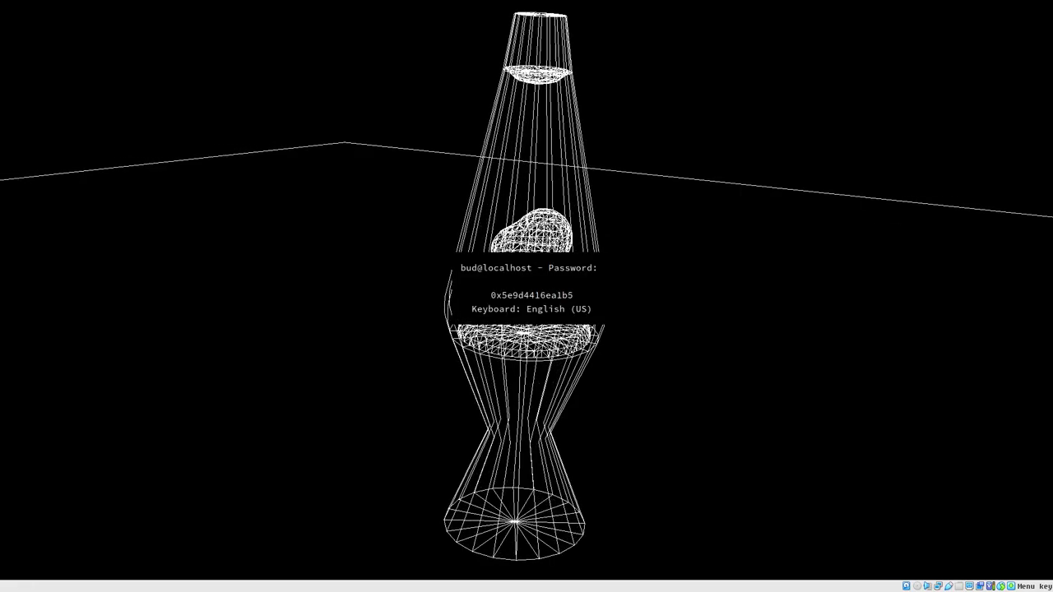
key("Return")
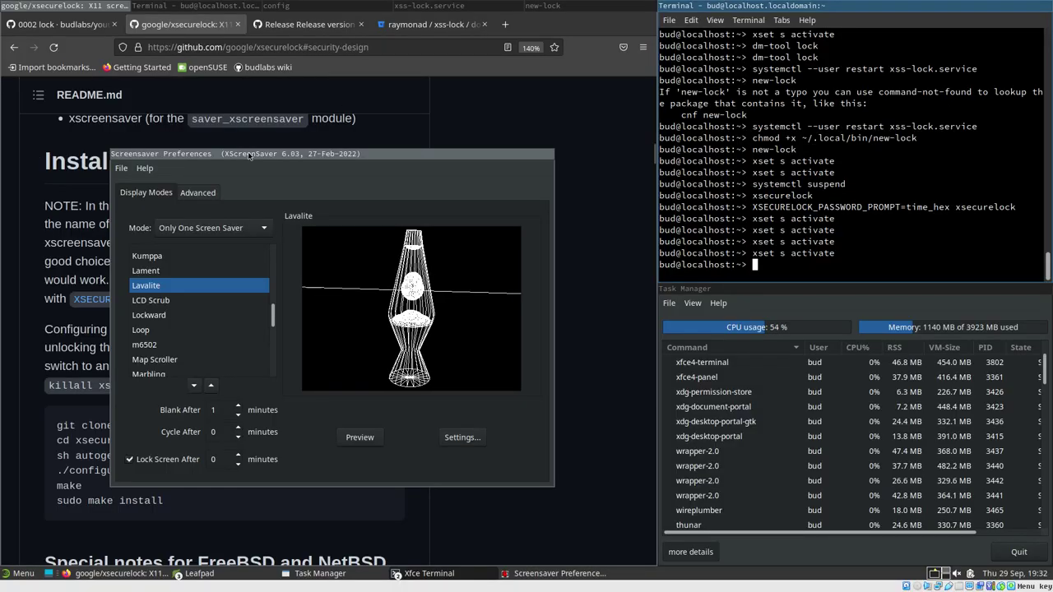
Pick Lament in the Display Modes list to preview the puzzle cube
left_click_drag(267, 155, 211, 153)
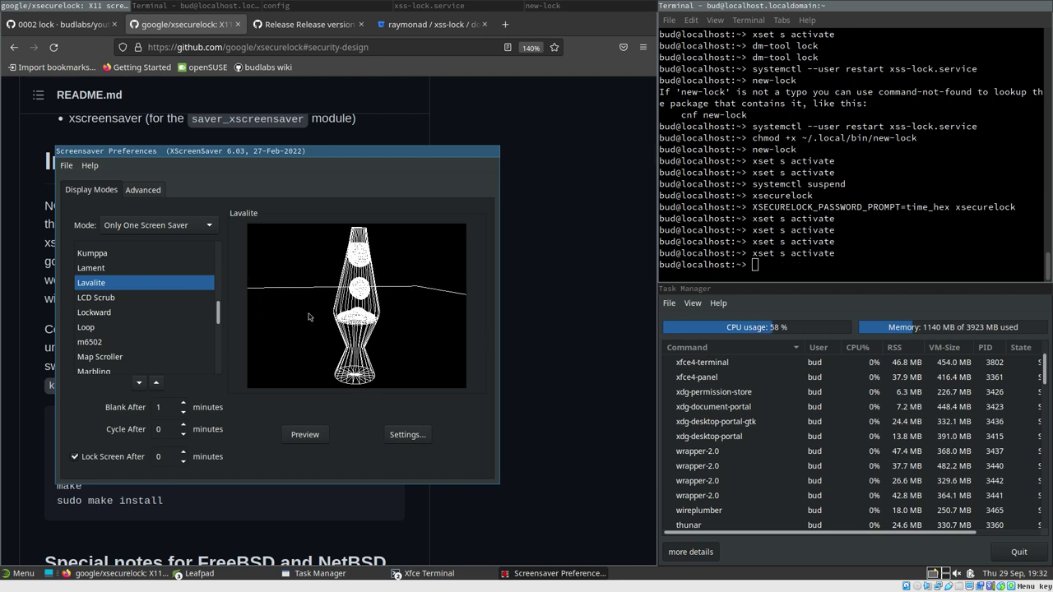
left_click(91, 268)
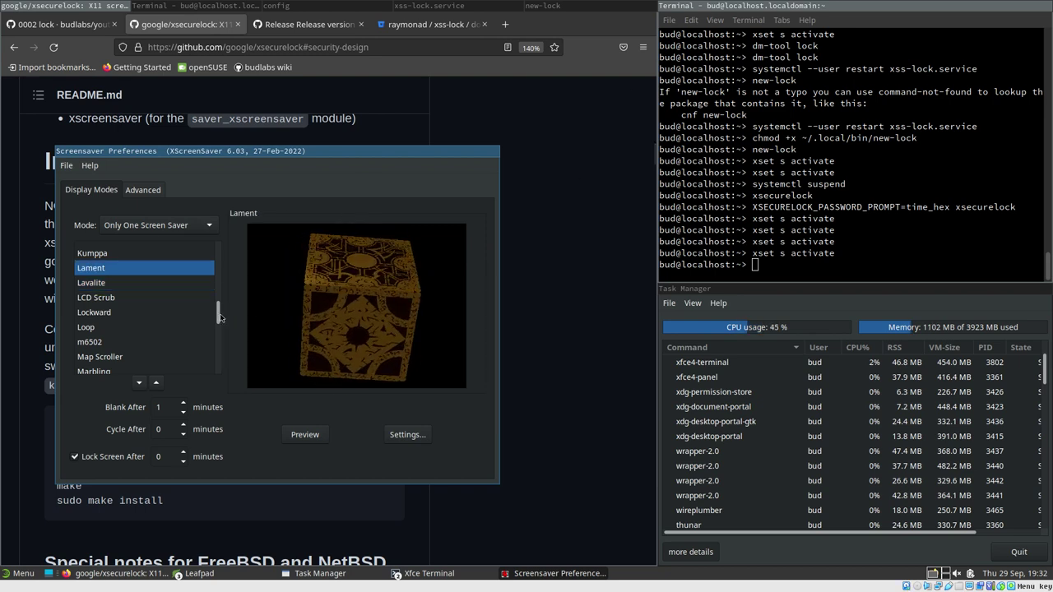
scroll(126, 260, "up", 5)
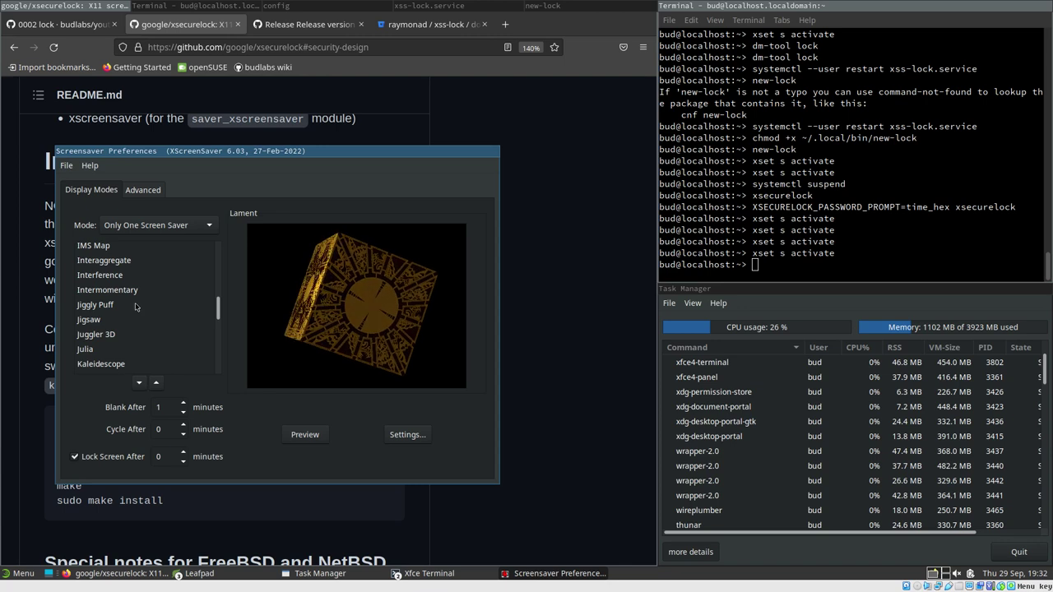
scroll(137, 308, "up", 2)
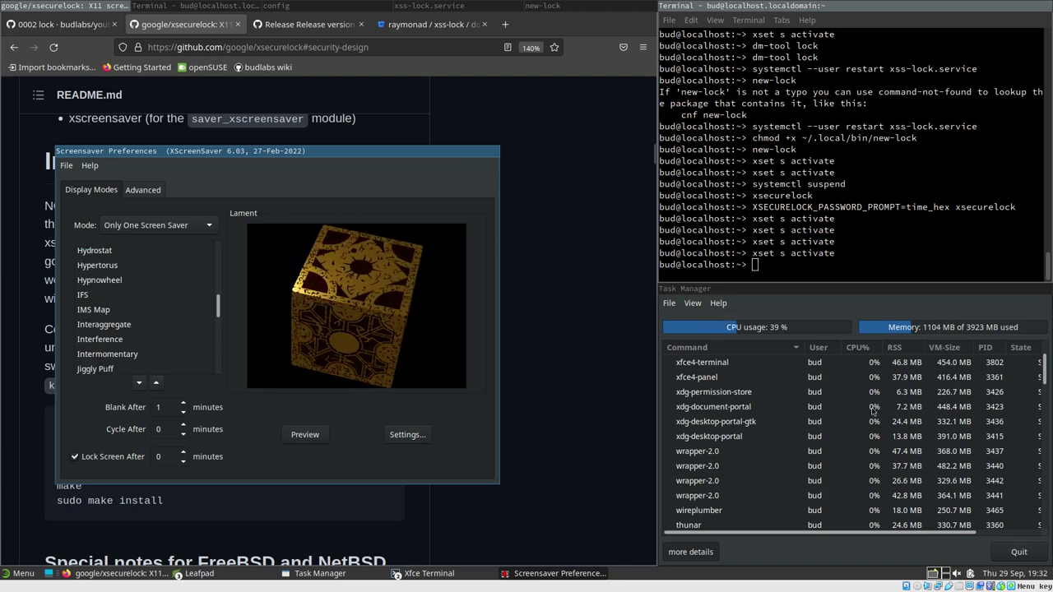
scroll(772, 376, "up", 2)
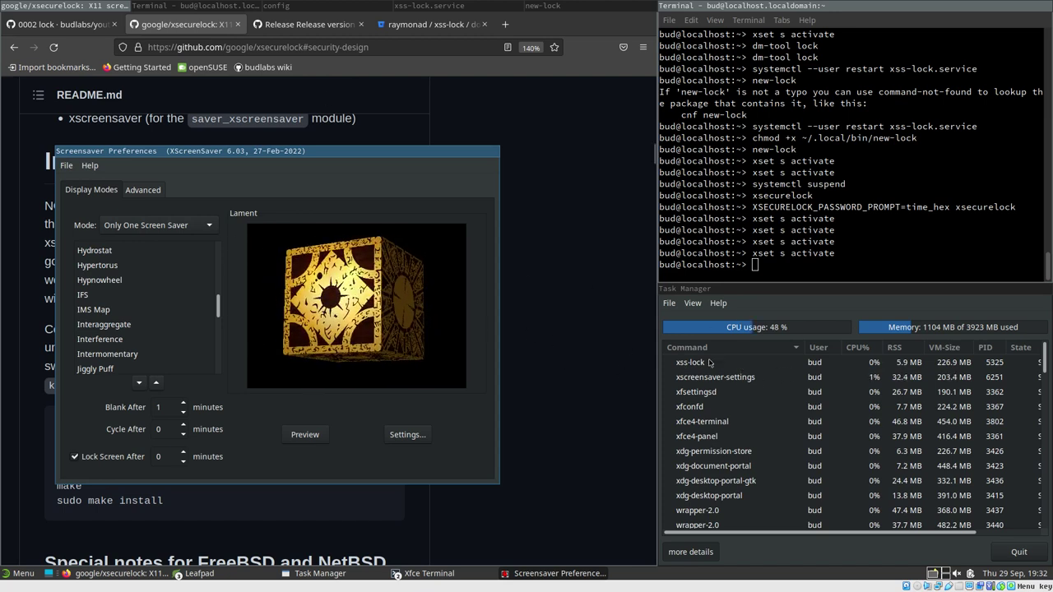
Select the xss-lock process in Task Manager and open the preferences' File menu
left_click(699, 363)
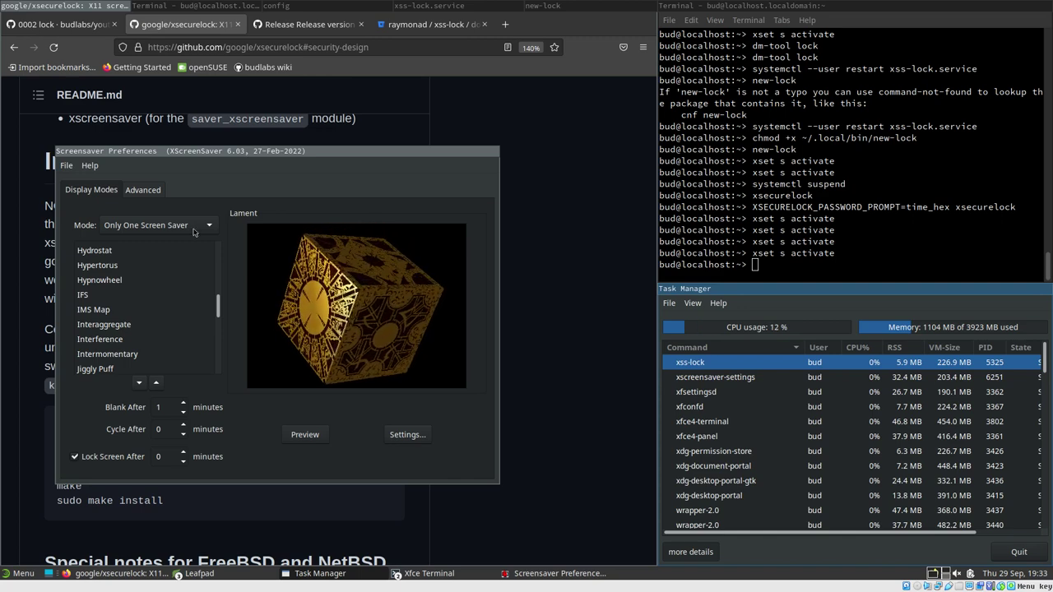
left_click_drag(400, 151, 457, 157)
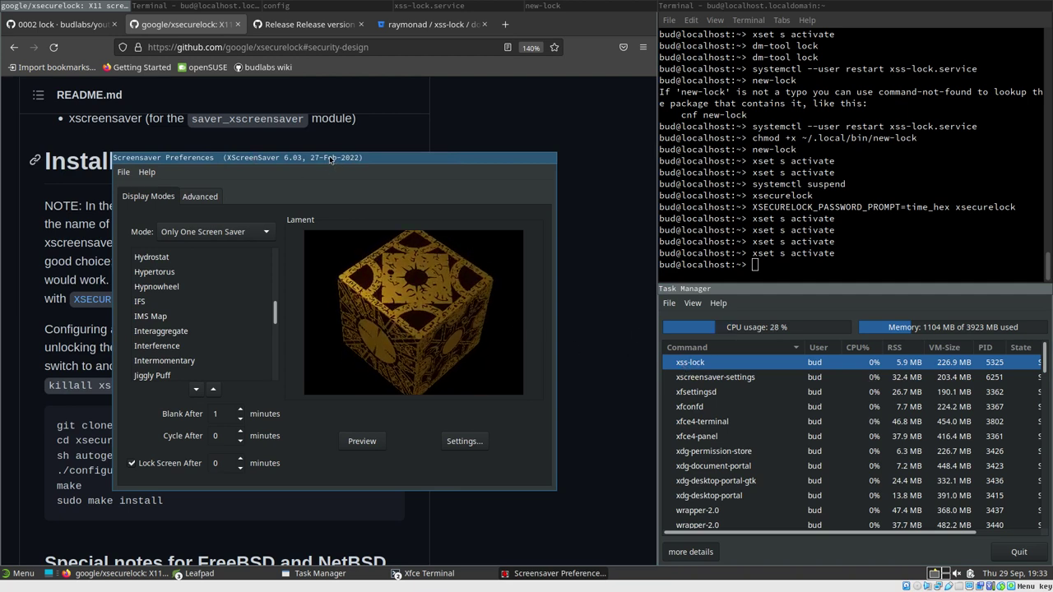
left_click(122, 173)
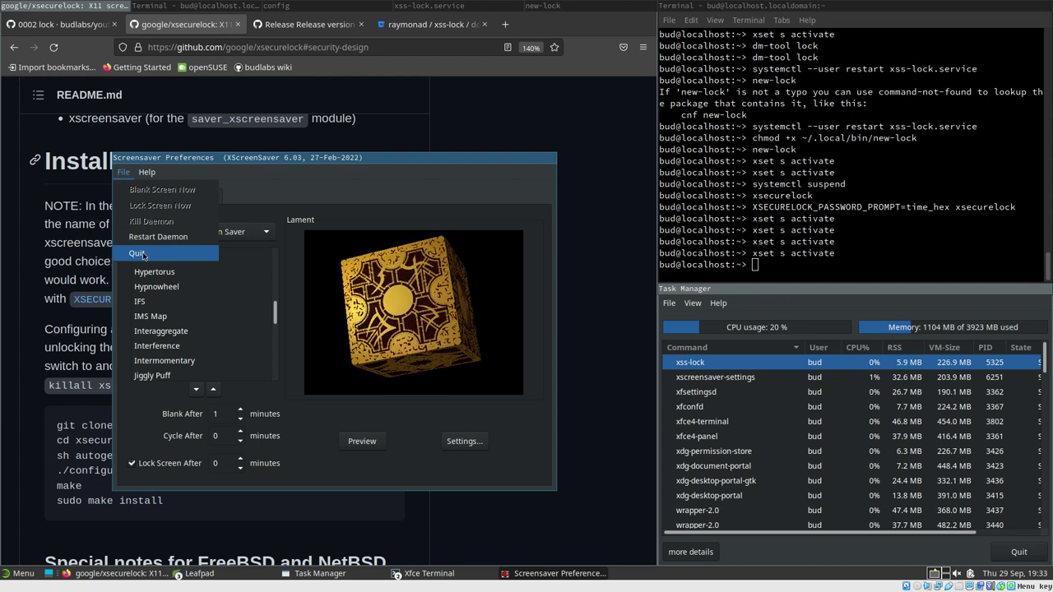
Quit XScreenSaver Preferences via File > Quit
left_click(138, 254)
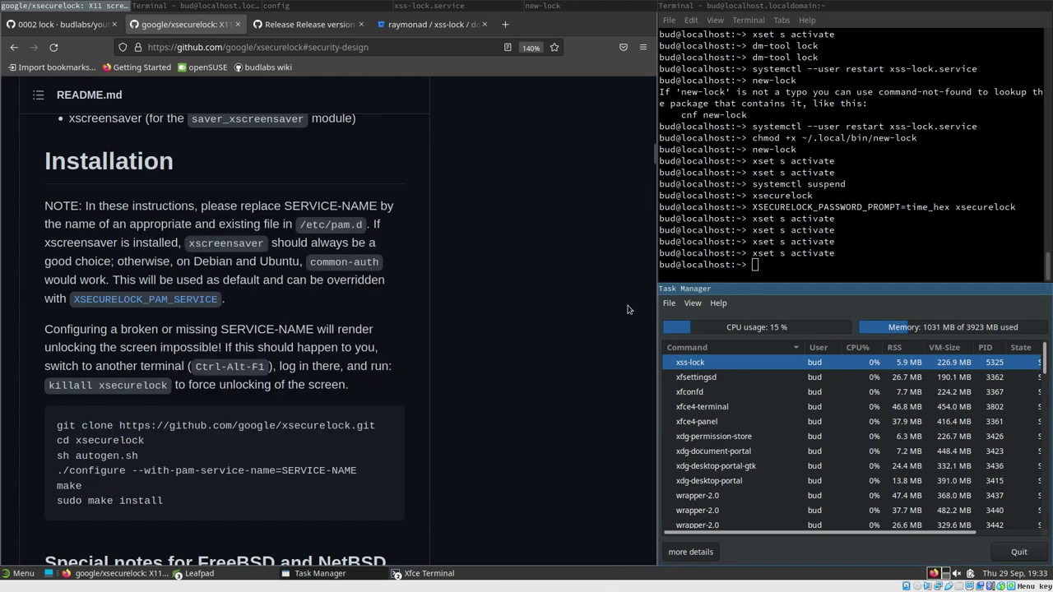
scroll(591, 301, "down", 3)
scroll(591, 301, "up", 2)
Make the terminal taller and wider and run xset q
left_click(788, 264)
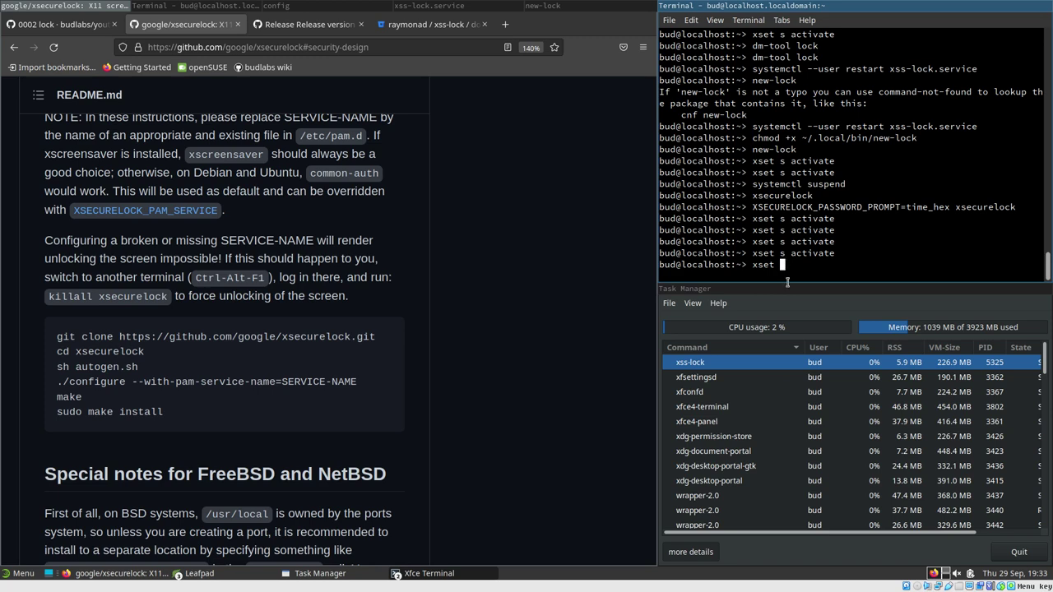
left_click(789, 286)
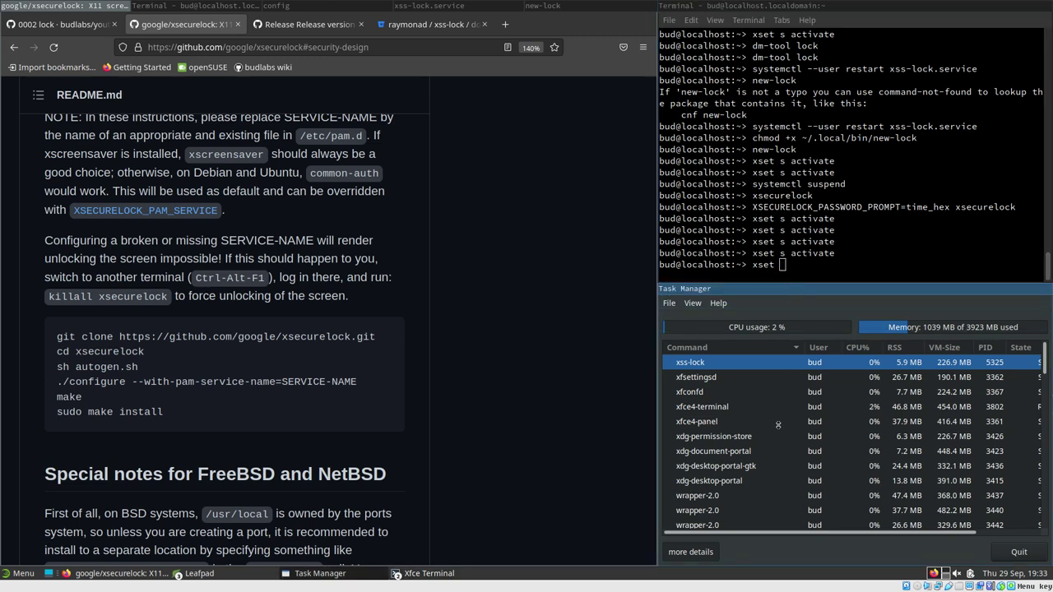
left_click_drag(776, 482, 778, 485)
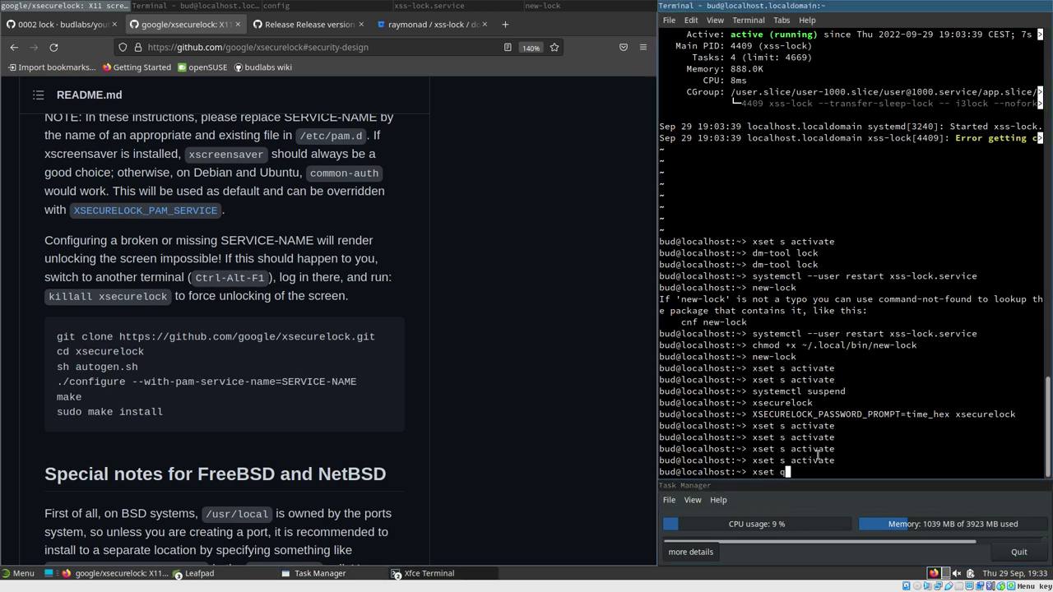
key("Return")
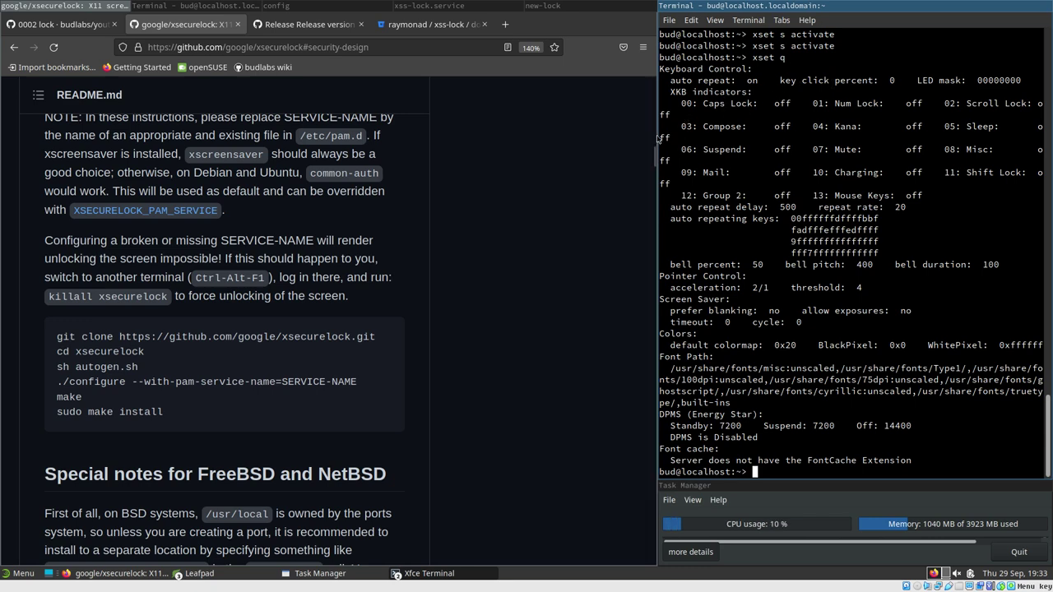
left_click_drag(659, 136, 505, 138)
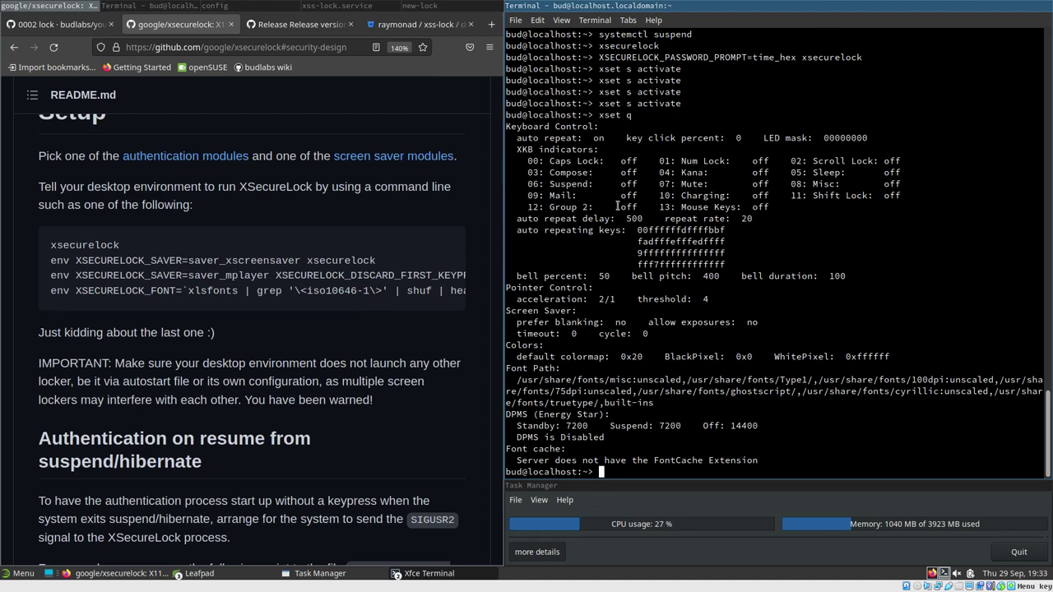
Rerun xset q and highlight the Font Path line and DPMS heading
key("Return")
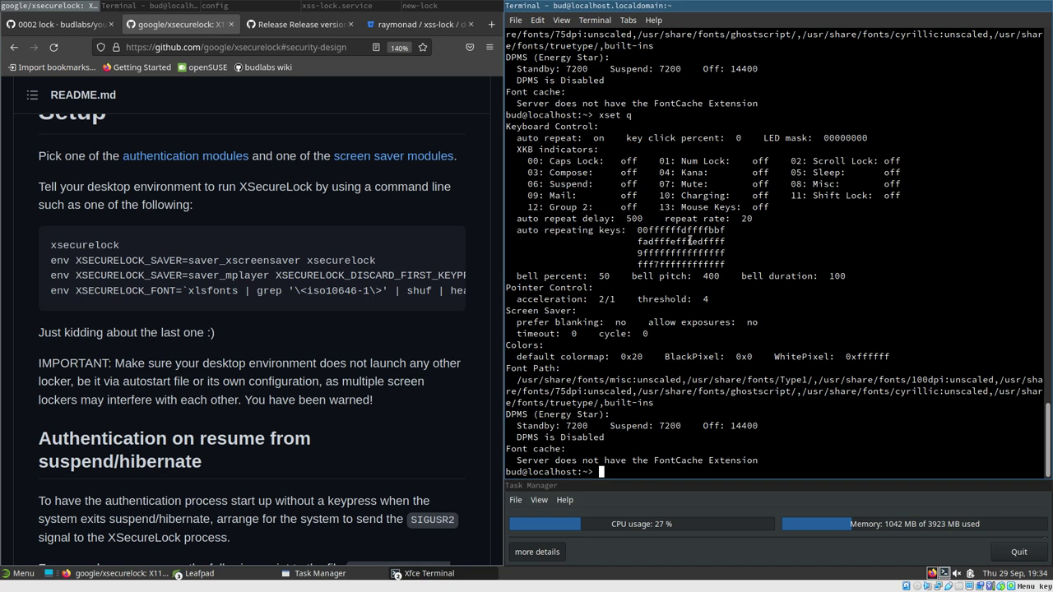
left_click_drag(515, 369, 571, 368)
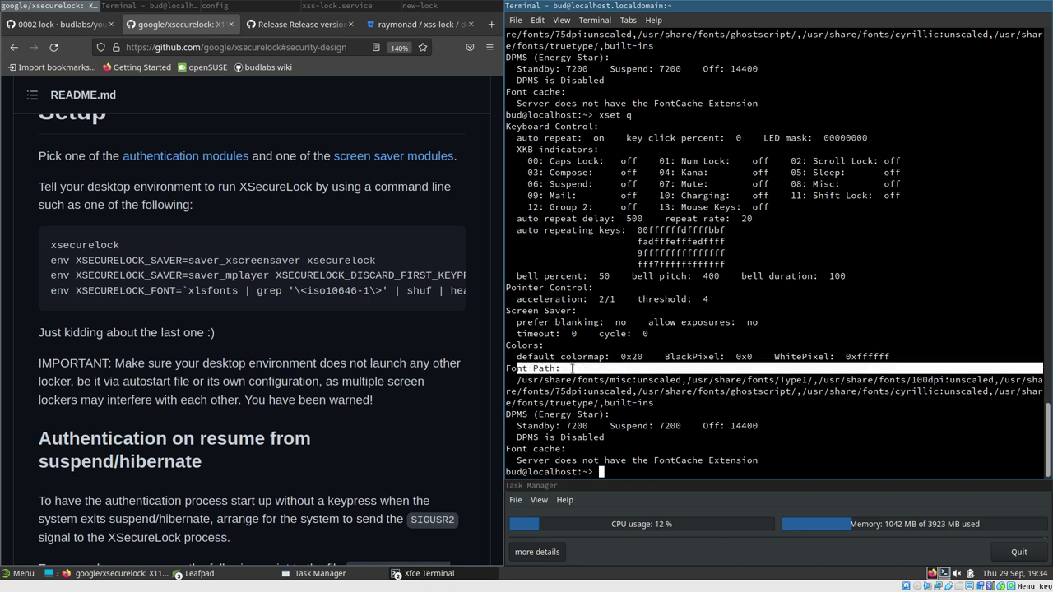
double_click(511, 417)
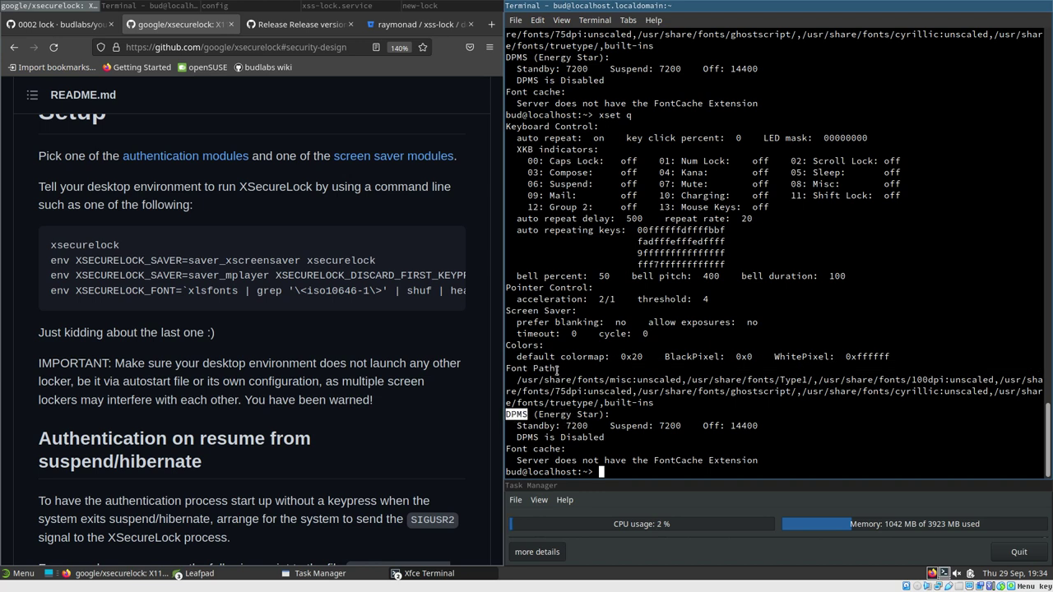
double_click(542, 322)
left_click(541, 312)
Highlight prefer blanking and the screen saver timeout 0 and cycle 0 values
double_click(533, 322)
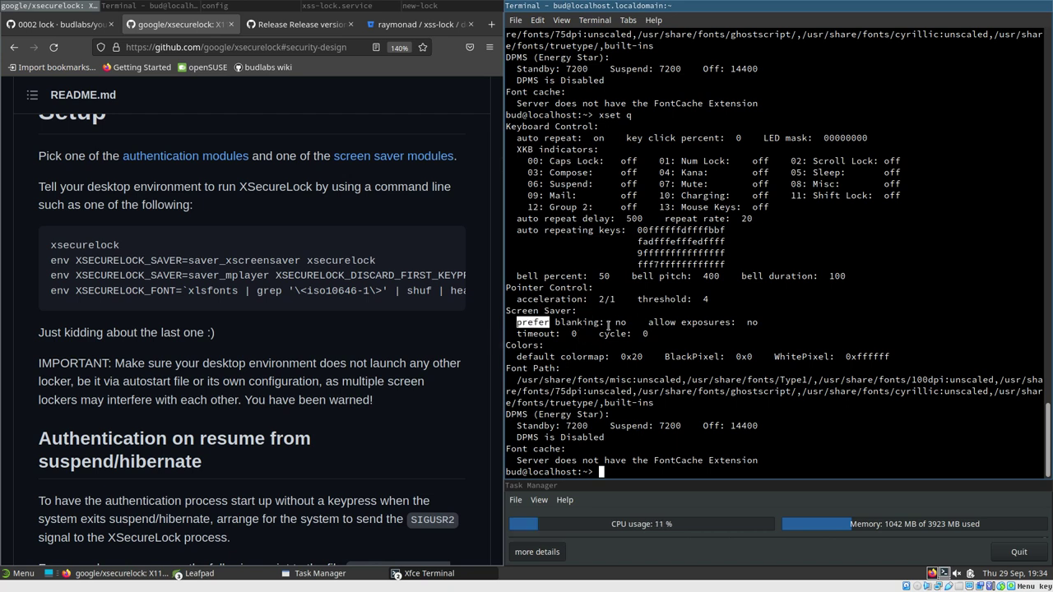
double_click(541, 333)
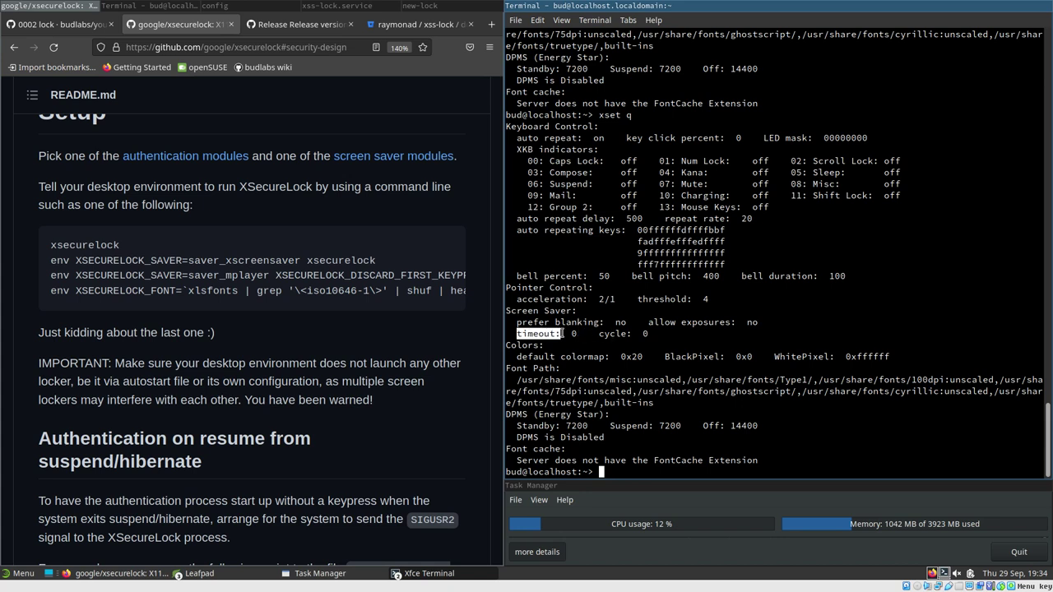
double_click(614, 334)
left_click_drag(653, 333, 511, 333)
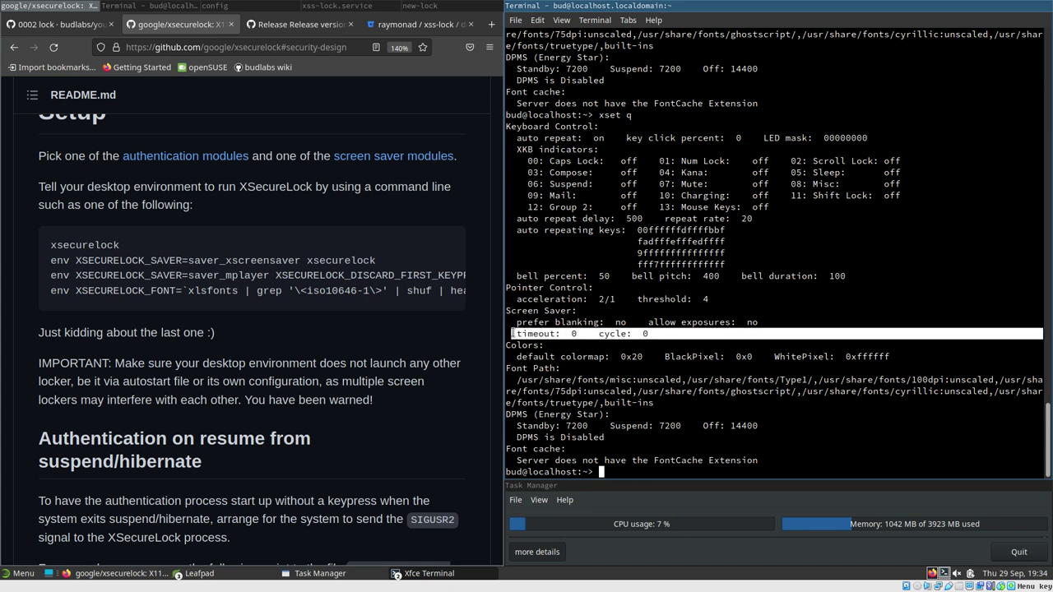
left_click(643, 335)
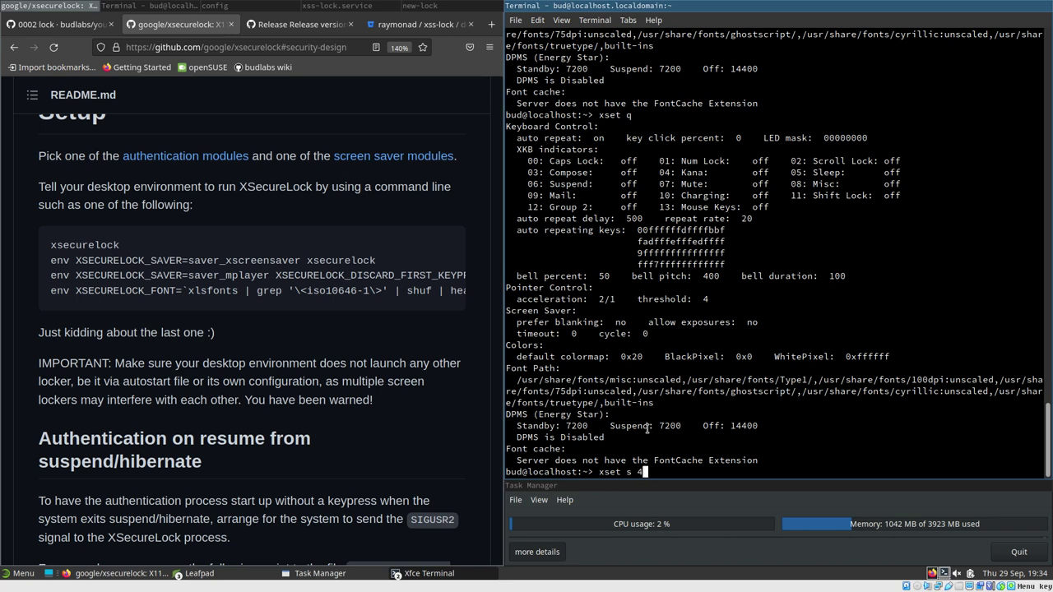
Apply xset s 10 15, confirm timeout 10 and cycle 15 with xset q, and show the i3 config
type("15")
key("Return")
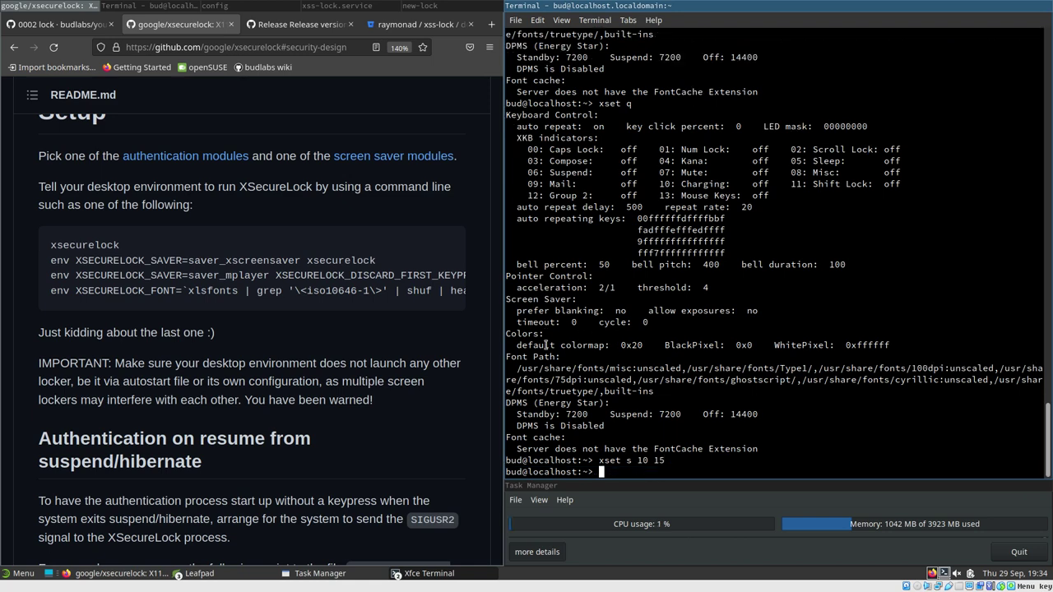
key("Up")
key("BackSpace")
key("BackSpace")
key("BackSpace")
key("BackSpace")
key("BackSpace")
key("BackSpace")
key("BackSpace")
type("q")
key("Return")
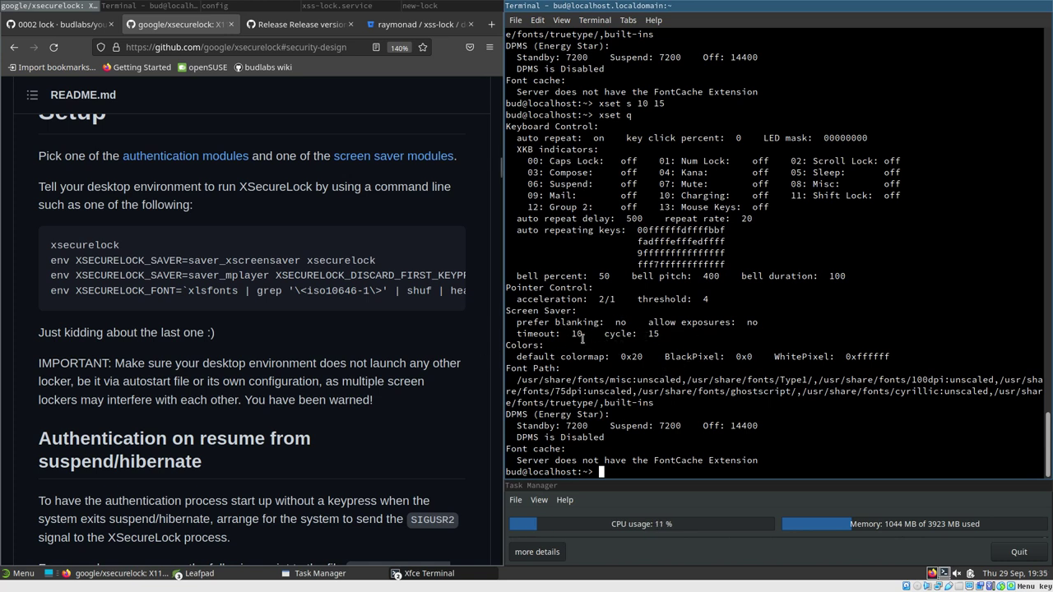
left_click(247, 4)
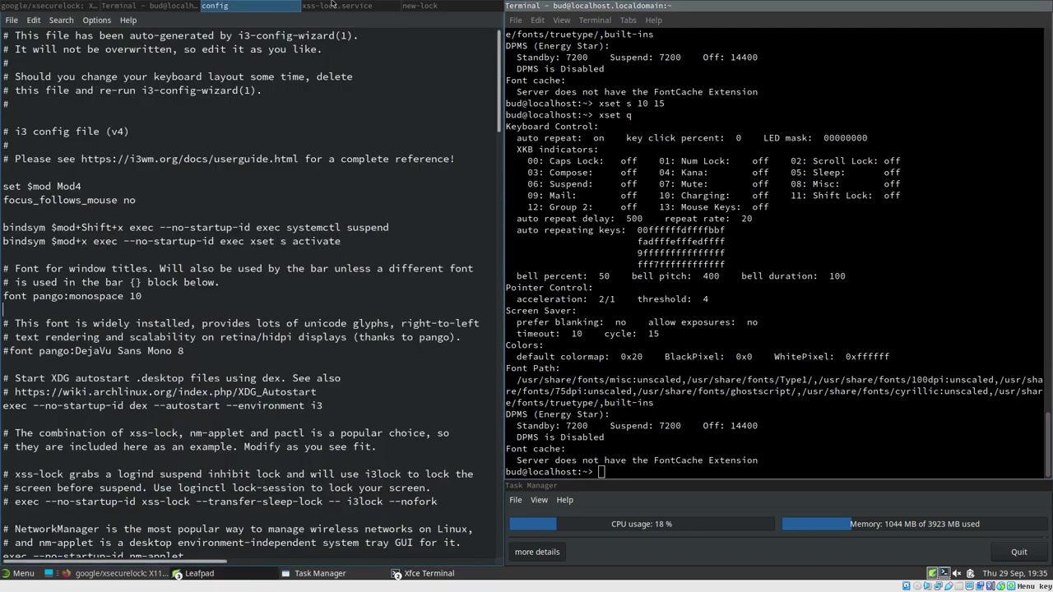
Return to the left terminal tab and run xss-lock --help
left_click(336, 5)
left_click(423, 5)
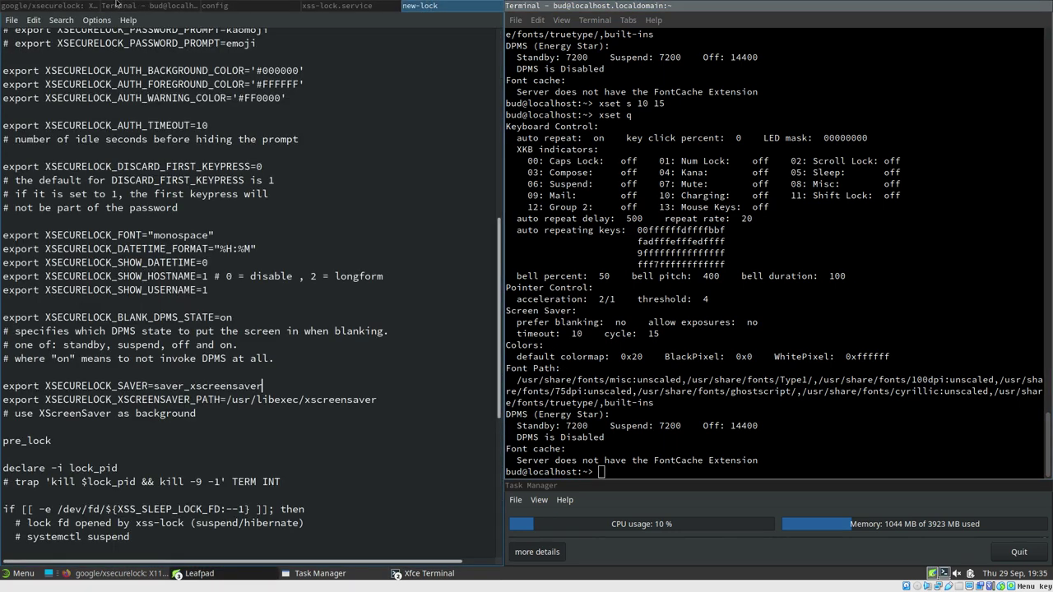
left_click(115, 4)
scroll(170, 399, "down", 15)
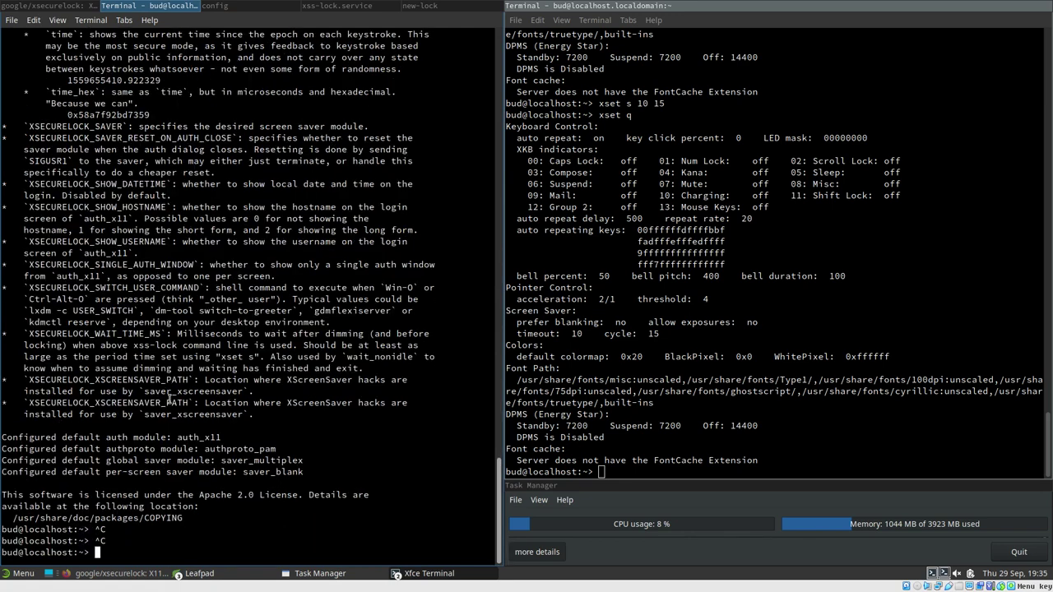
type("xss-lock --help")
key("Return")
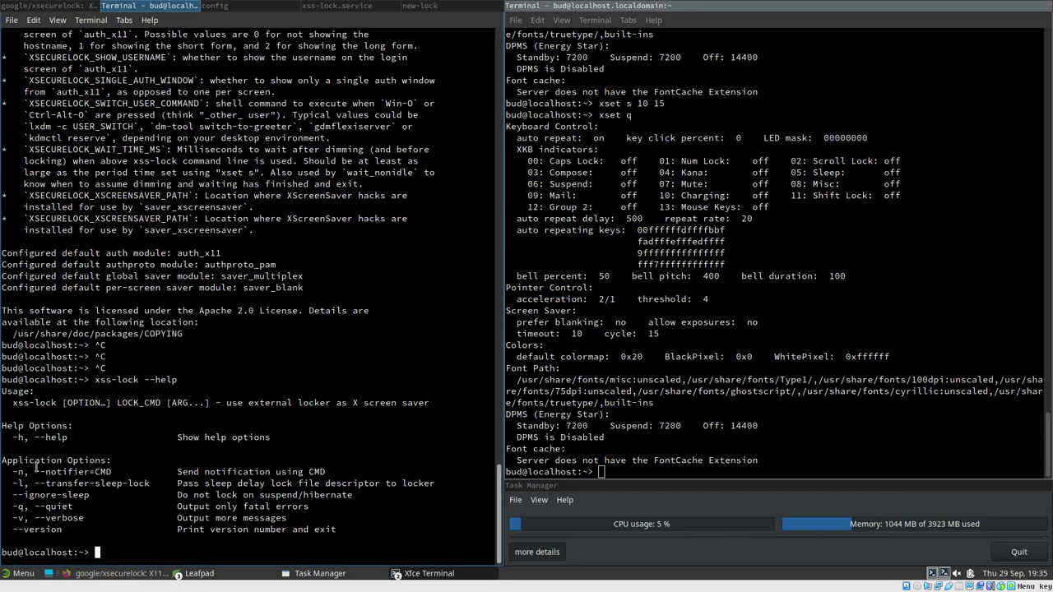
Highlight the --notifier=CMD option and the timeout 10 and cycle 15 values
left_click_drag(34, 472, 113, 472)
left_click(56, 472)
left_click_drag(517, 335, 581, 334)
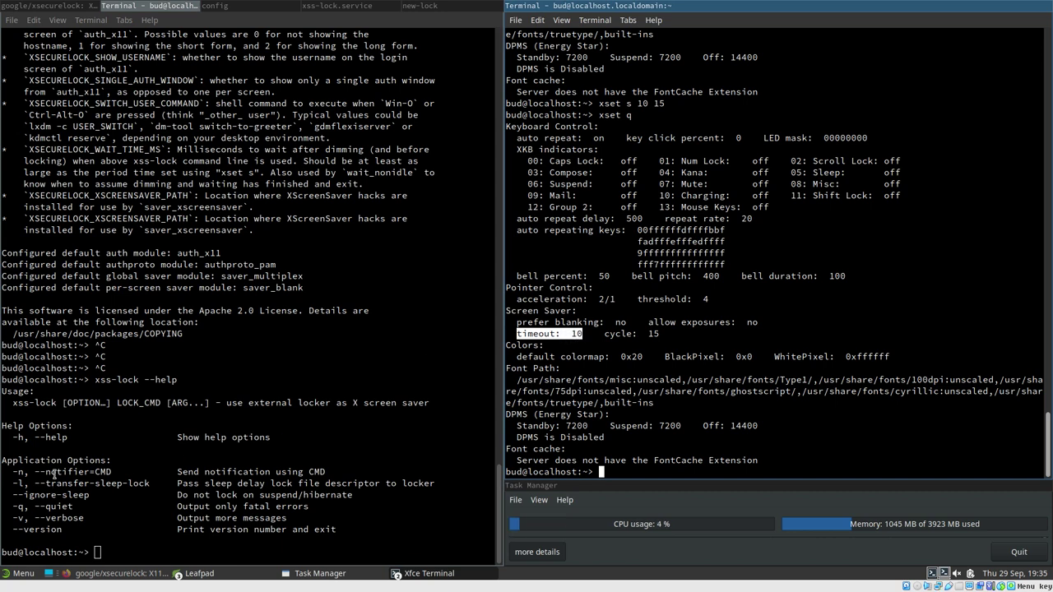
left_click_drag(46, 473, 111, 472)
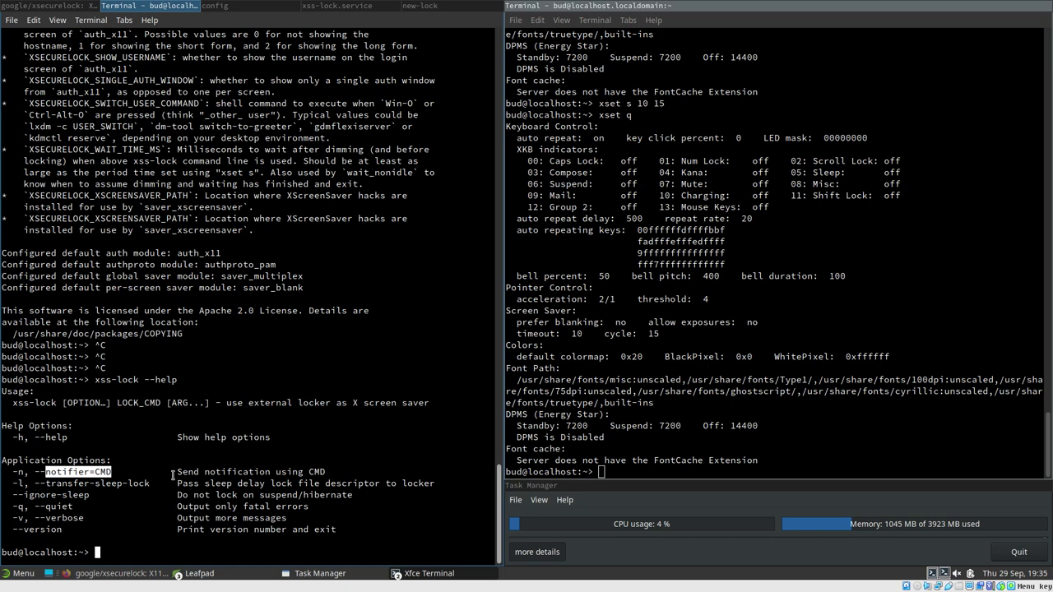
double_click(650, 335)
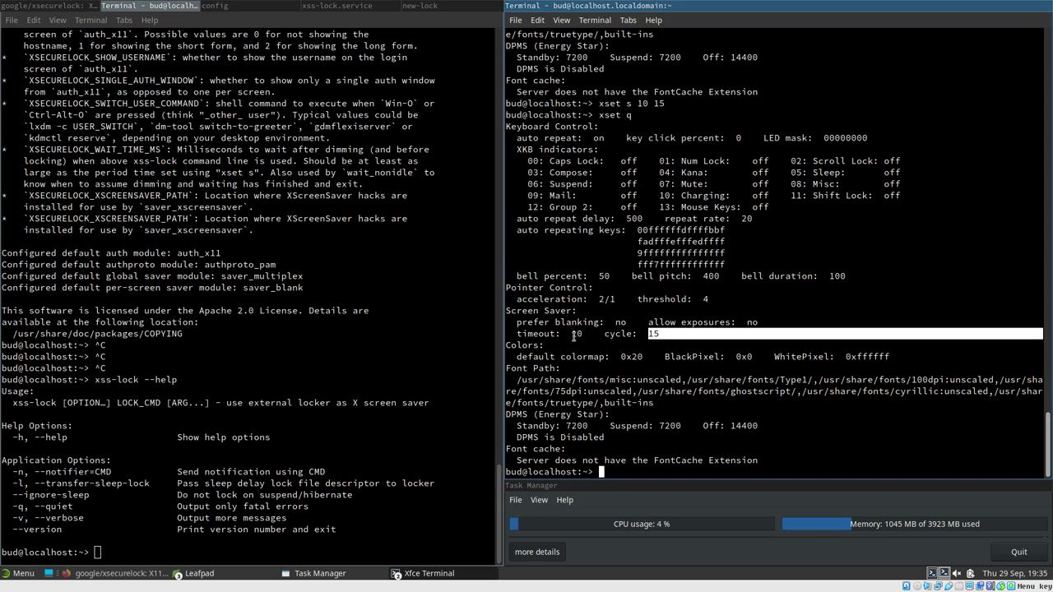
left_click(574, 333)
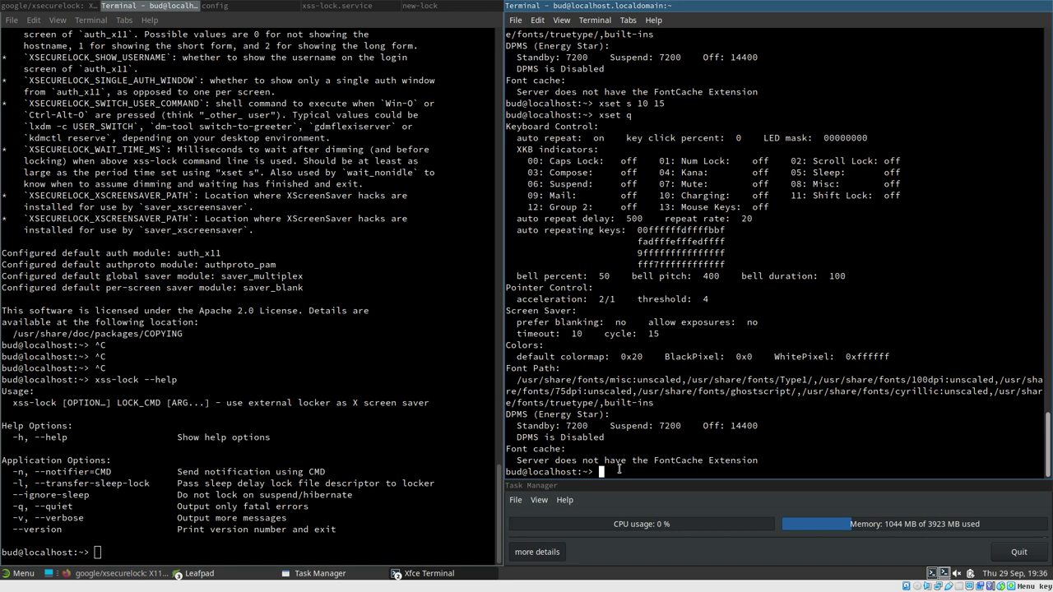
List the files installed by the xsecurelock package with rpm -ql xsecurelock
type("rpm -ql xsecurelock")
key("Return")
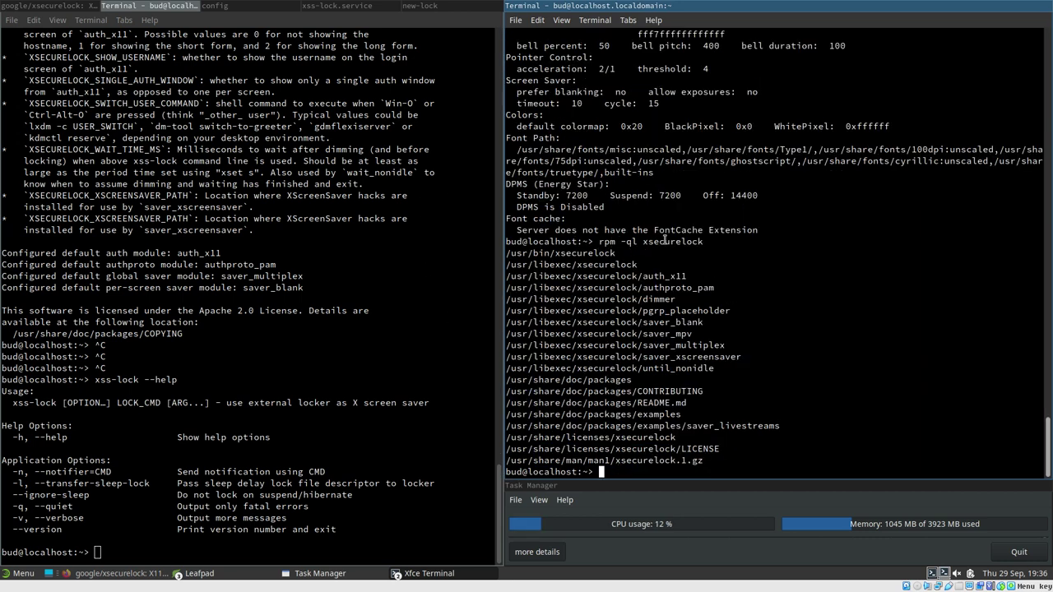
left_click_drag(643, 241, 700, 241)
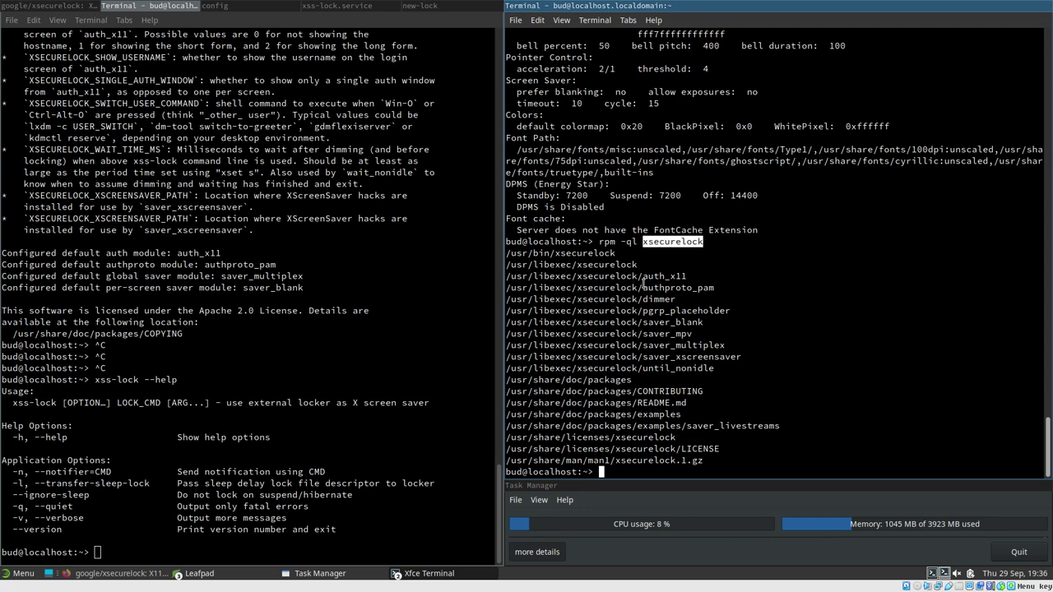
left_click(578, 319)
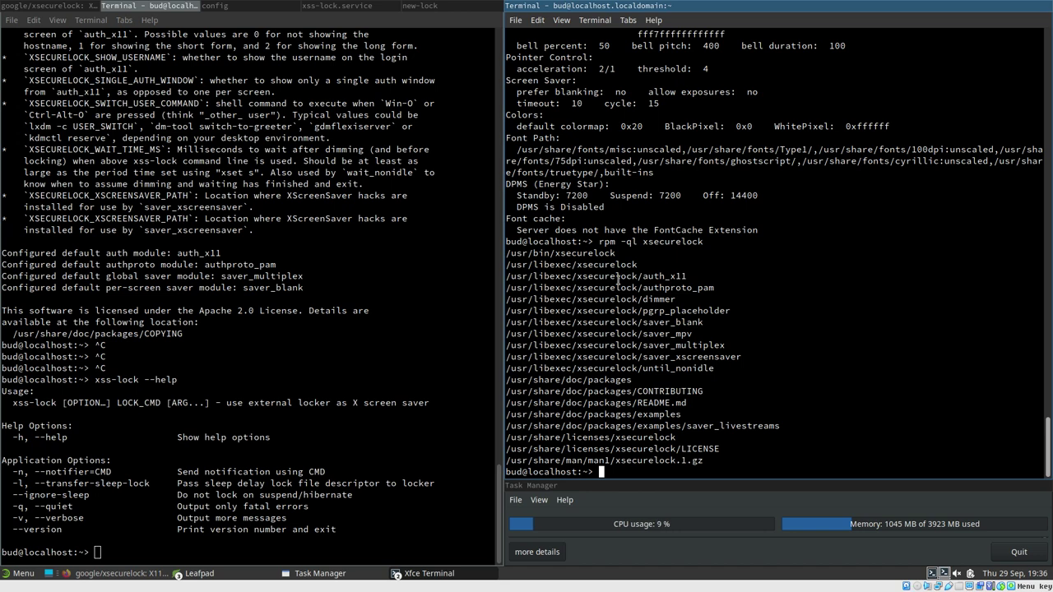
Copy the full /usr/libexec/xsecurelock/dimmer helper path from the listing
left_click_drag(533, 265, 574, 265)
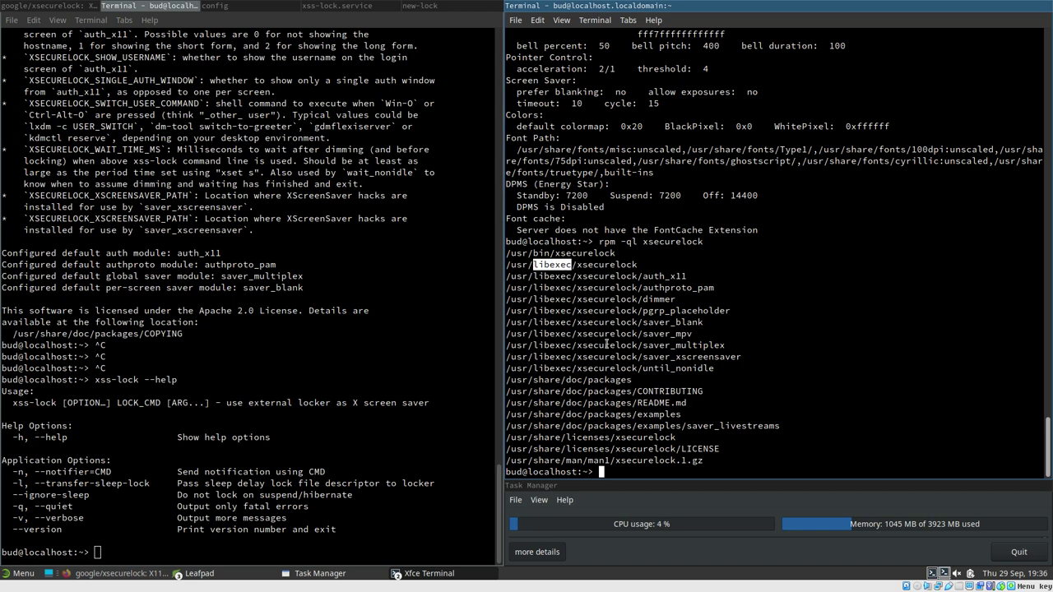
left_click(749, 356)
left_click_drag(749, 356, 642, 362)
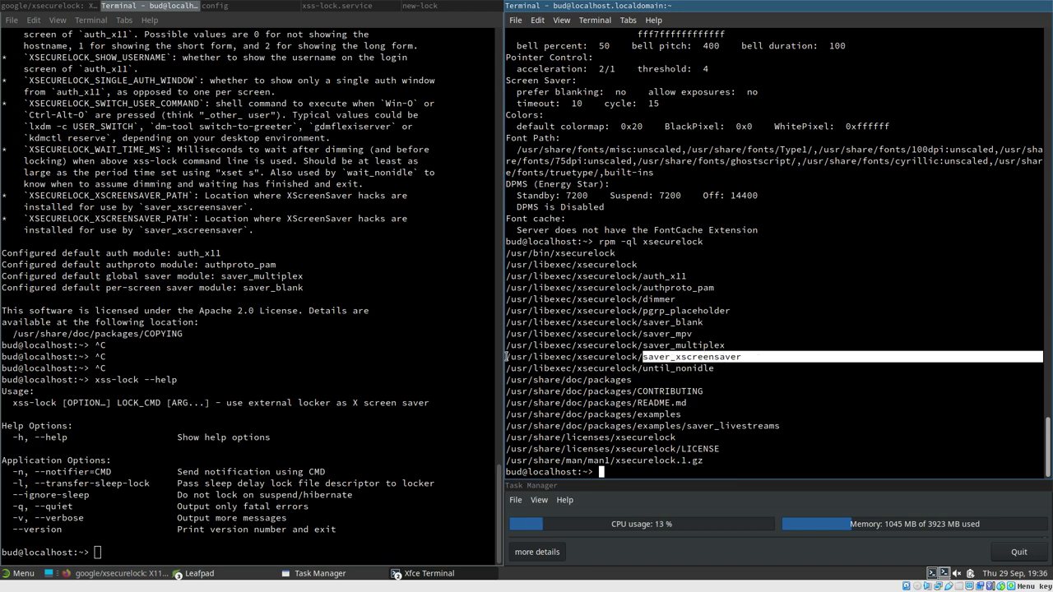
left_click_drag(674, 300, 512, 305)
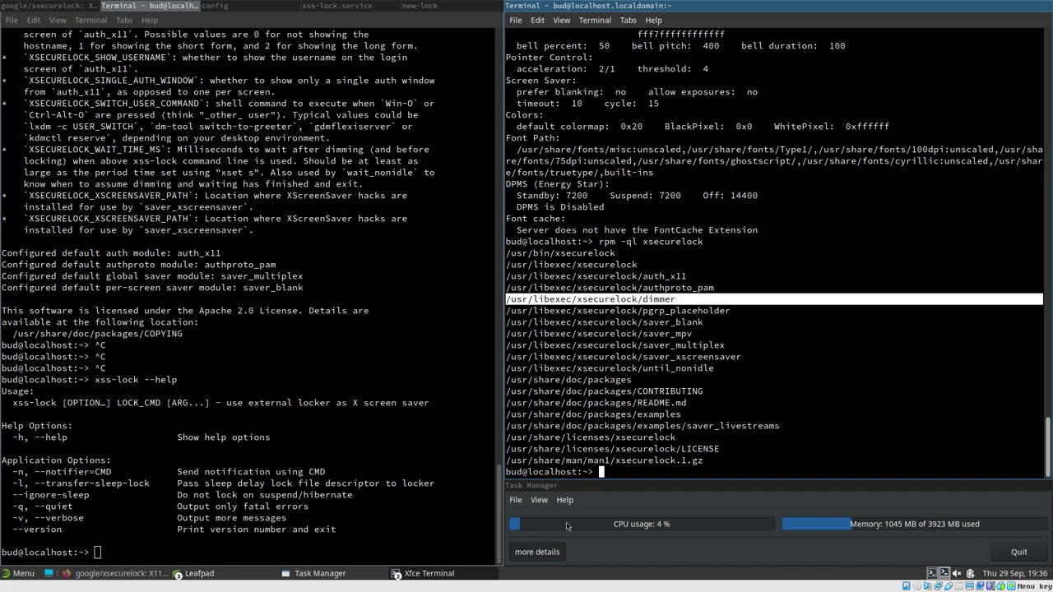
Paste and run /usr/libexec/xsecurelock/dimmer, then run it a second time from history
middle_click(636, 475)
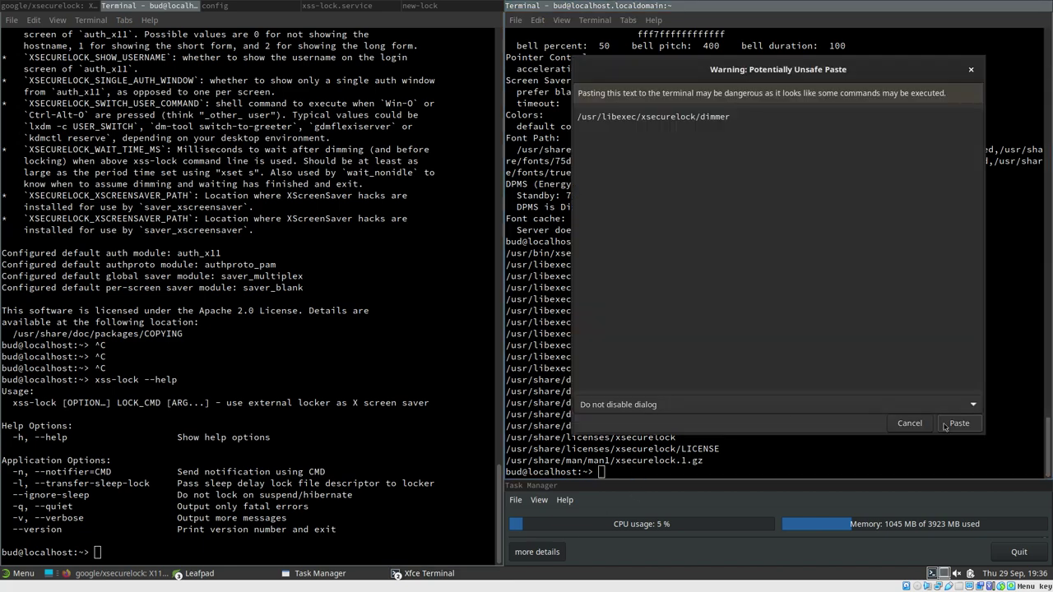
left_click(967, 423)
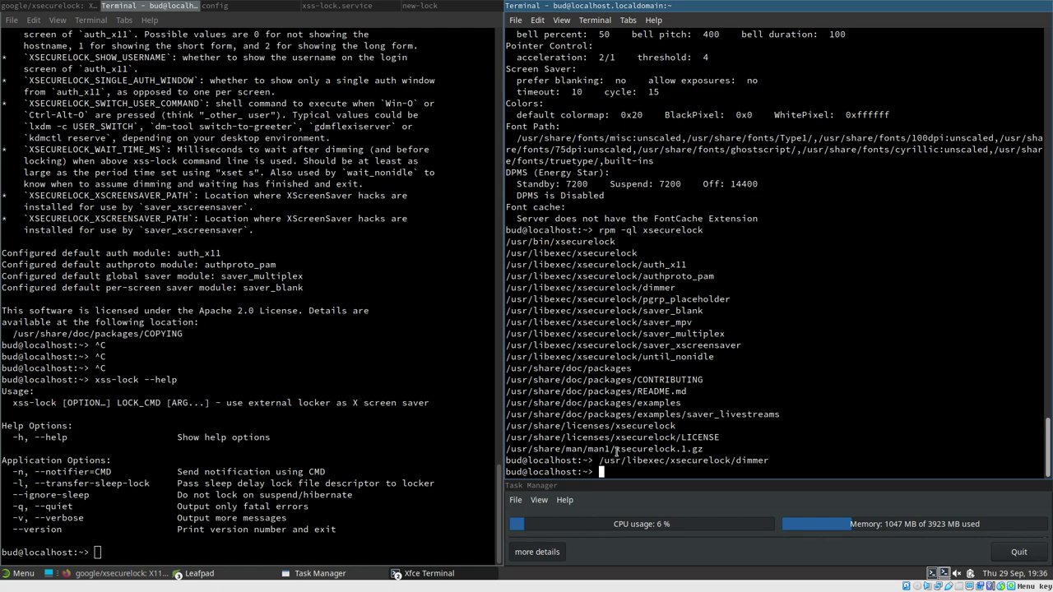
key("Up")
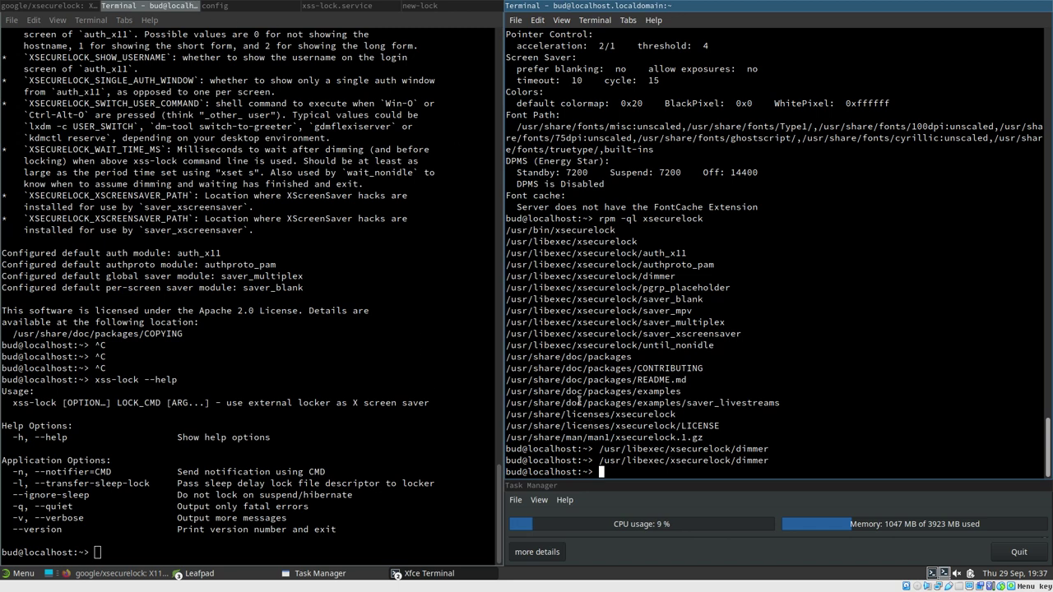
Add --notifier after --transfer-sleep-lock in the xss-lock.service ExecStart line
left_click(33, 5)
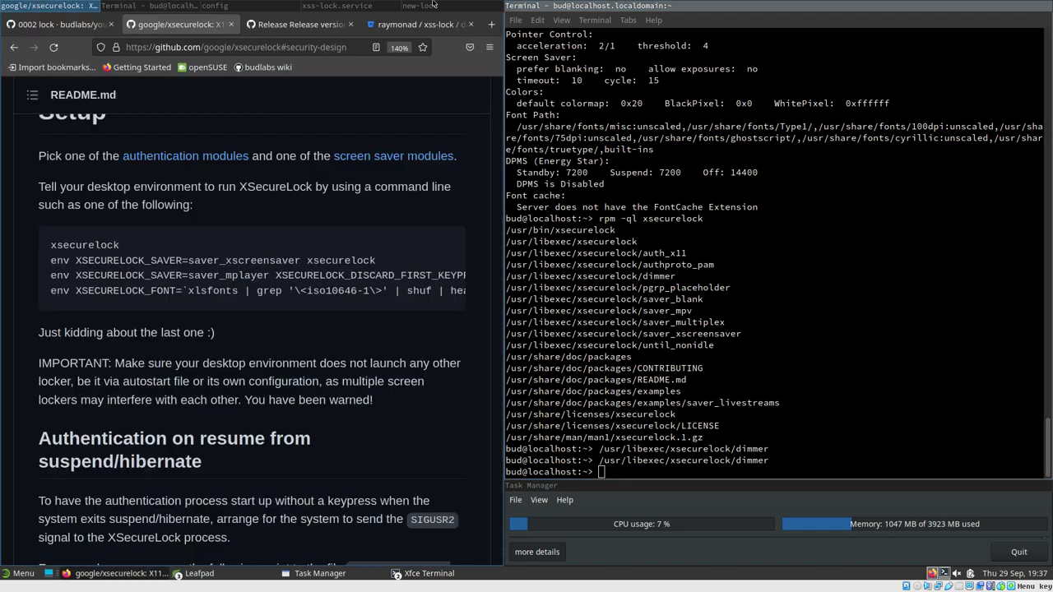
left_click(333, 5)
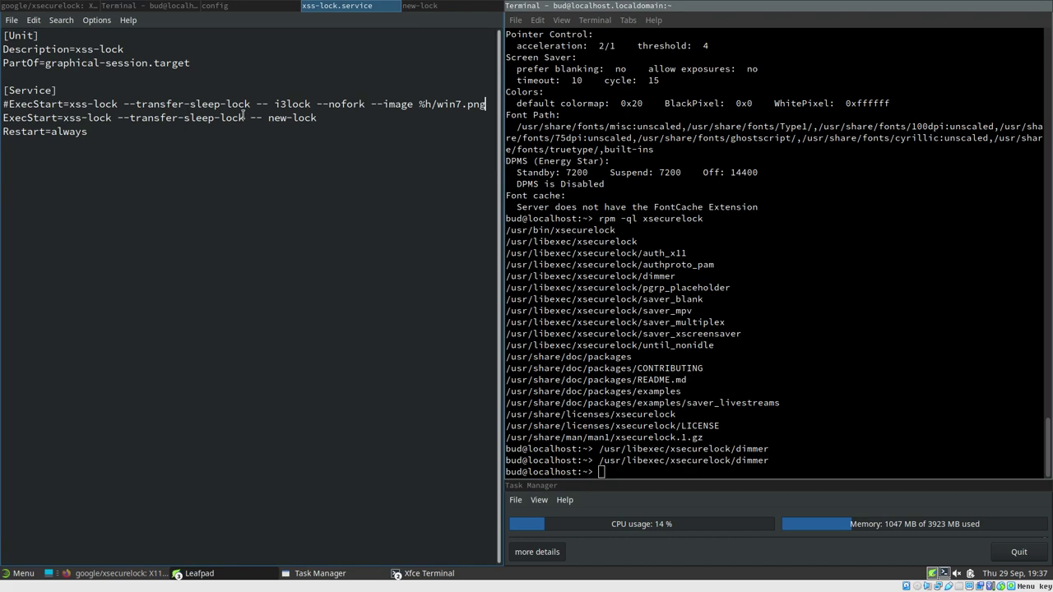
left_click(247, 120)
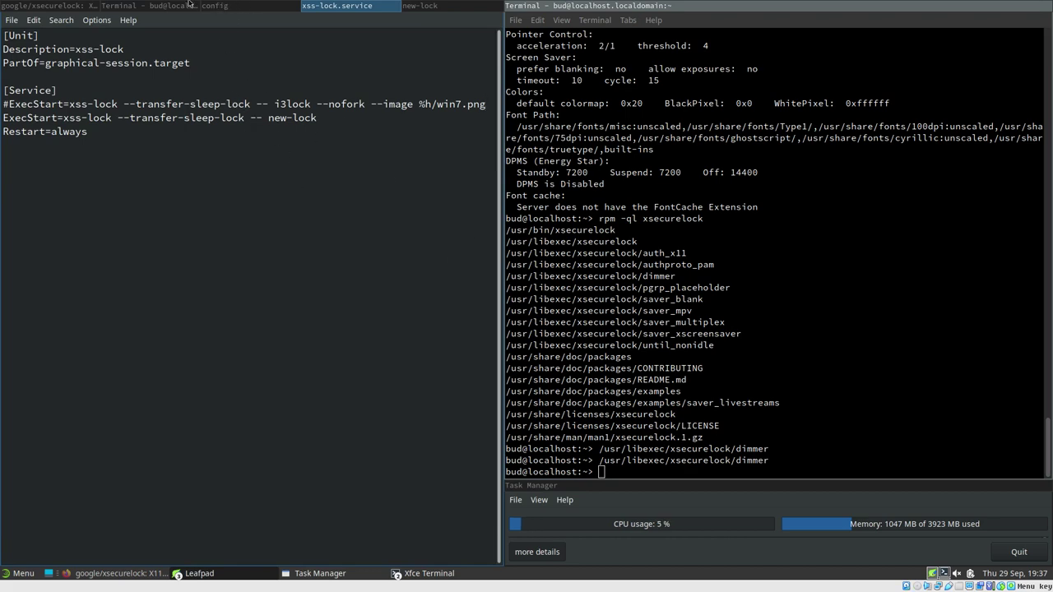
left_click(162, 7)
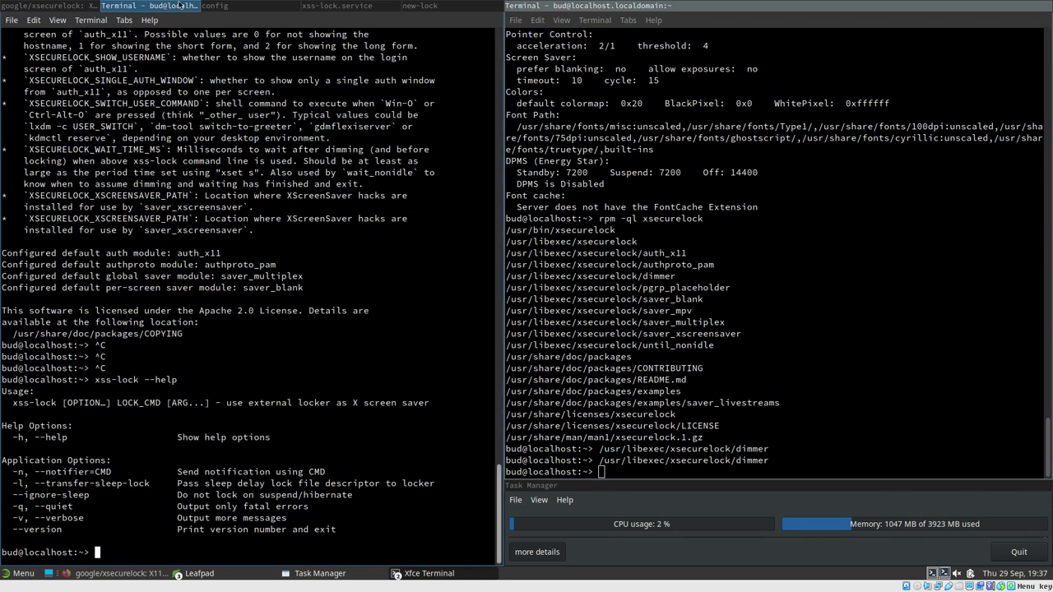
left_click(252, 5)
left_click(315, 5)
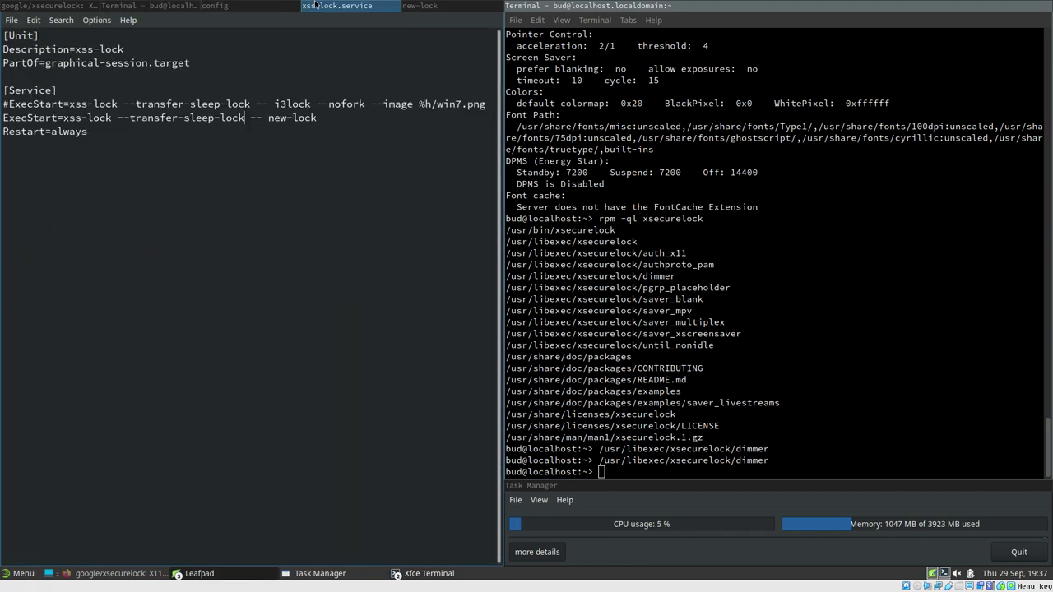
type("--")
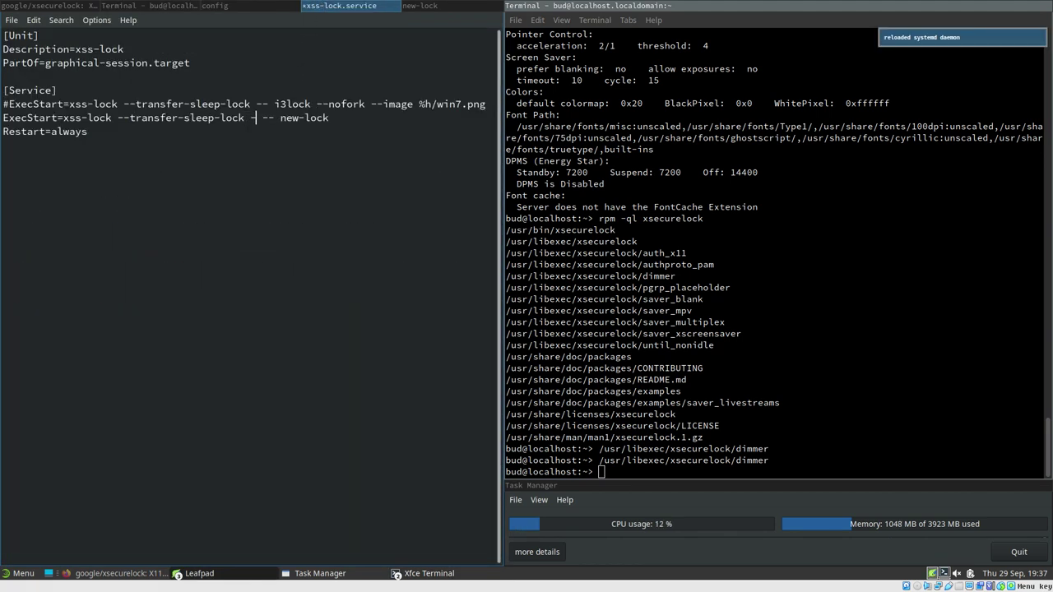
type("notif")
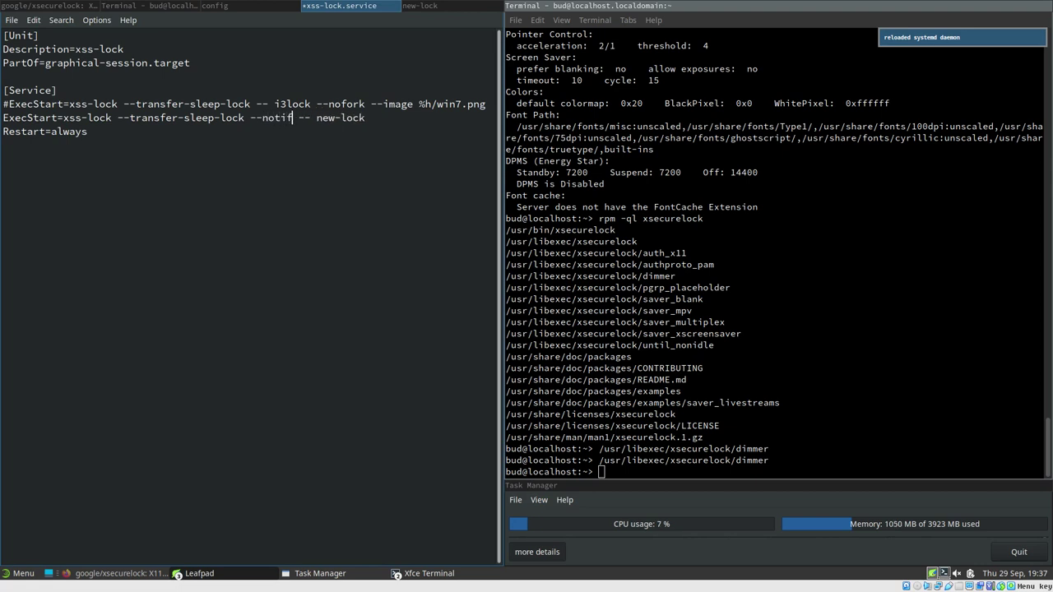
type("ier")
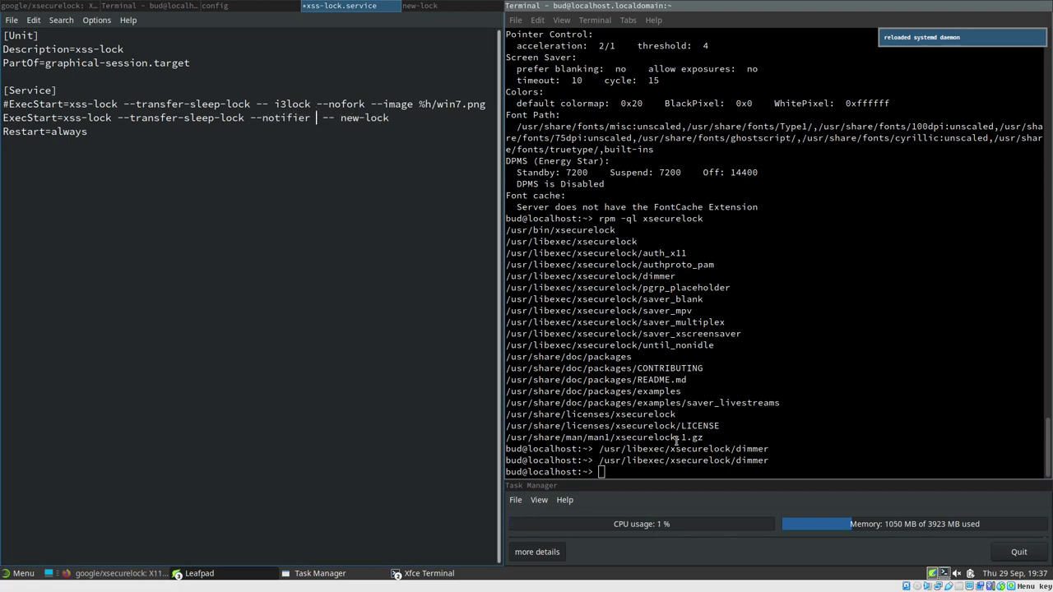
Paste /usr/libexec/xsecurelock/dimmer after --notifier and save xss-lock.service
left_click(580, 466)
left_click_drag(599, 461, 771, 461)
key("super+c")
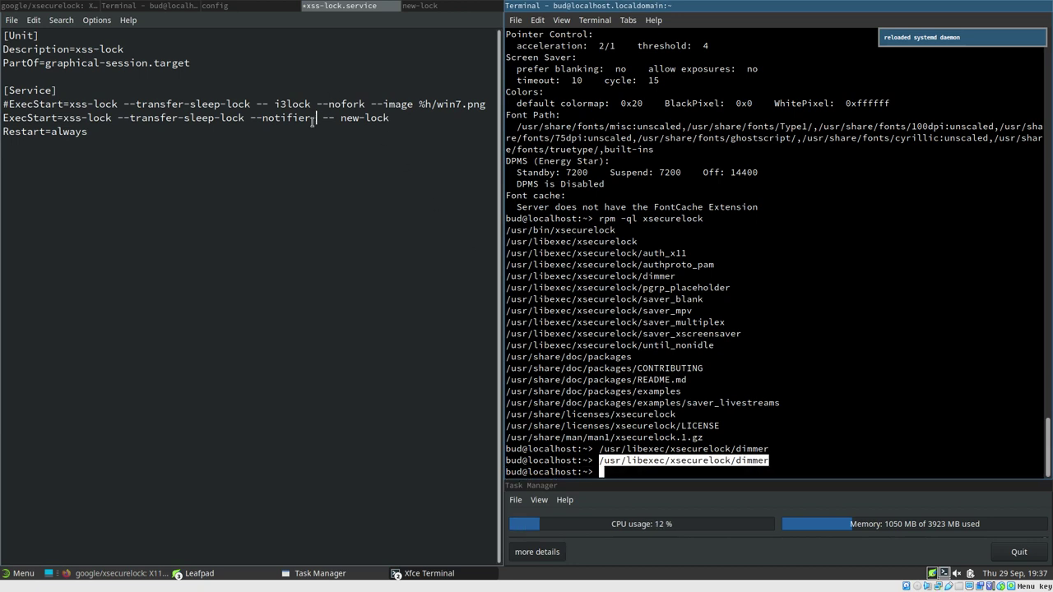
left_click(315, 118)
middle_click(315, 118)
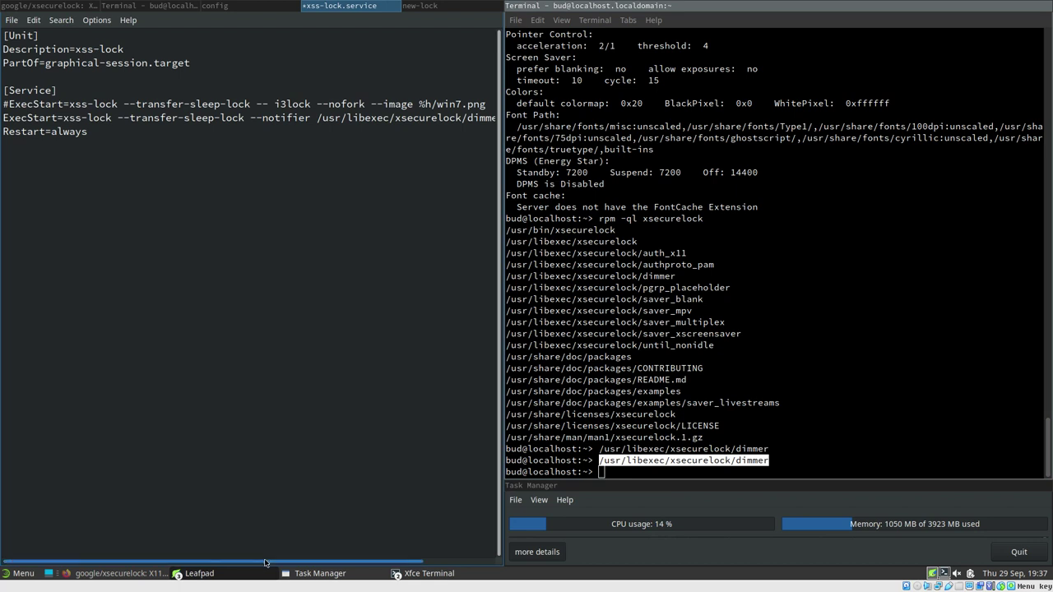
left_click_drag(269, 562, 347, 565)
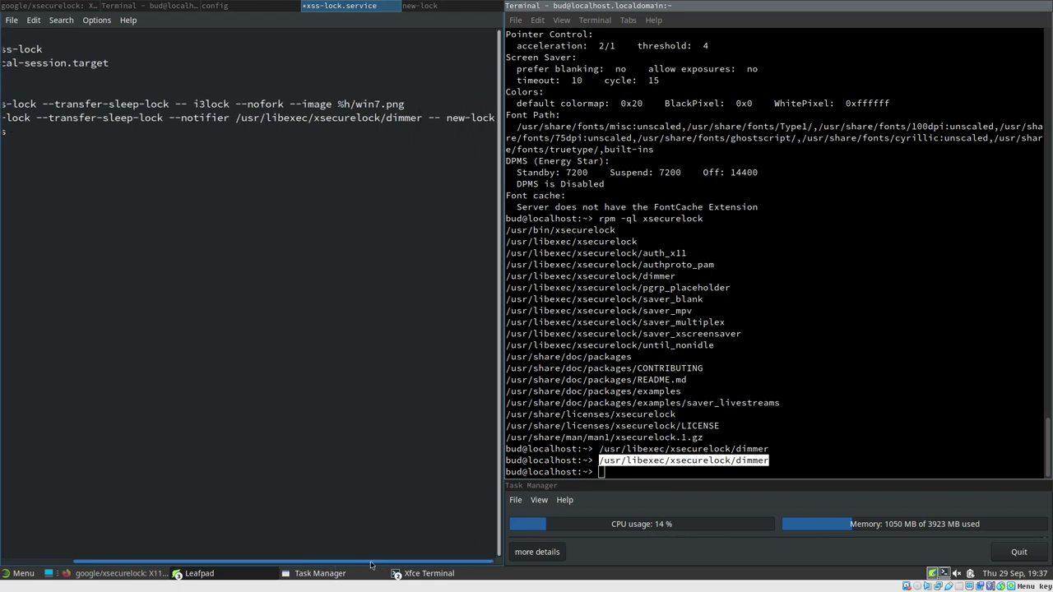
left_click_drag(352, 565, 189, 549)
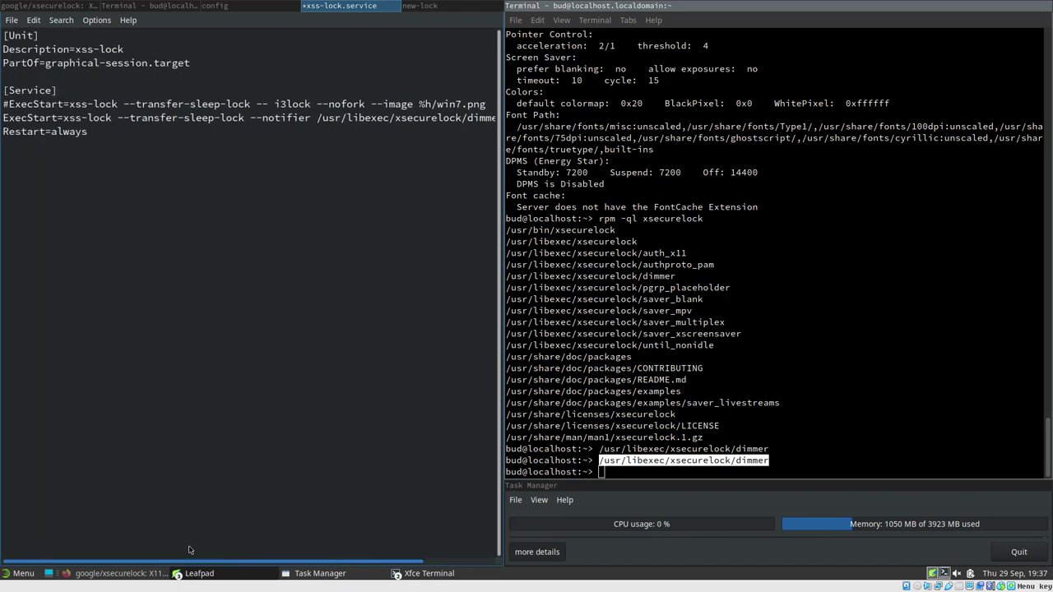
left_click(274, 120)
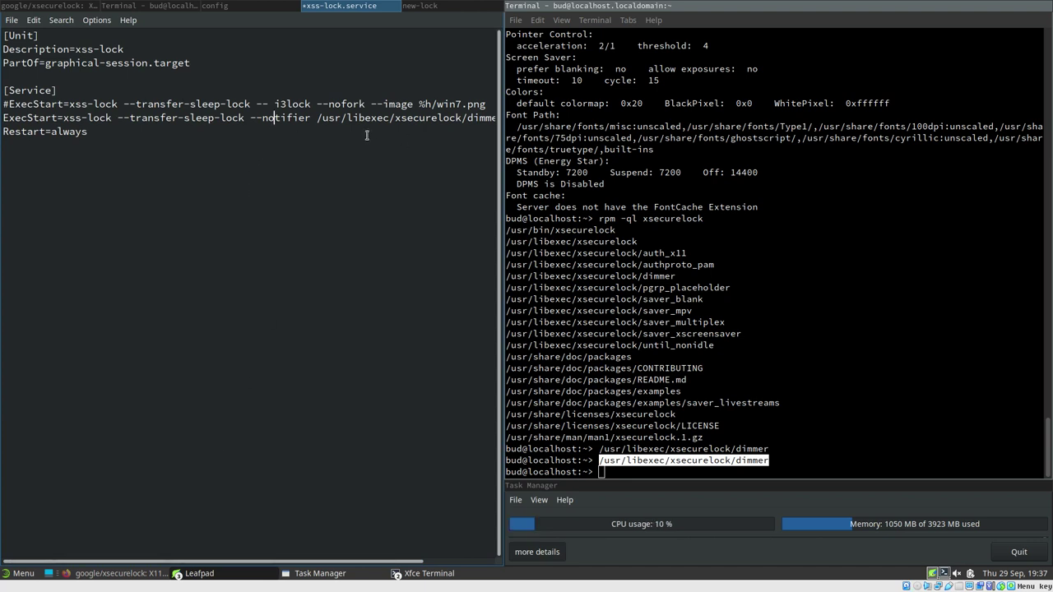
key("ctrl+s")
Restart the user service with systemctl --user restart xss-lock.service
left_click(693, 457)
type("s")
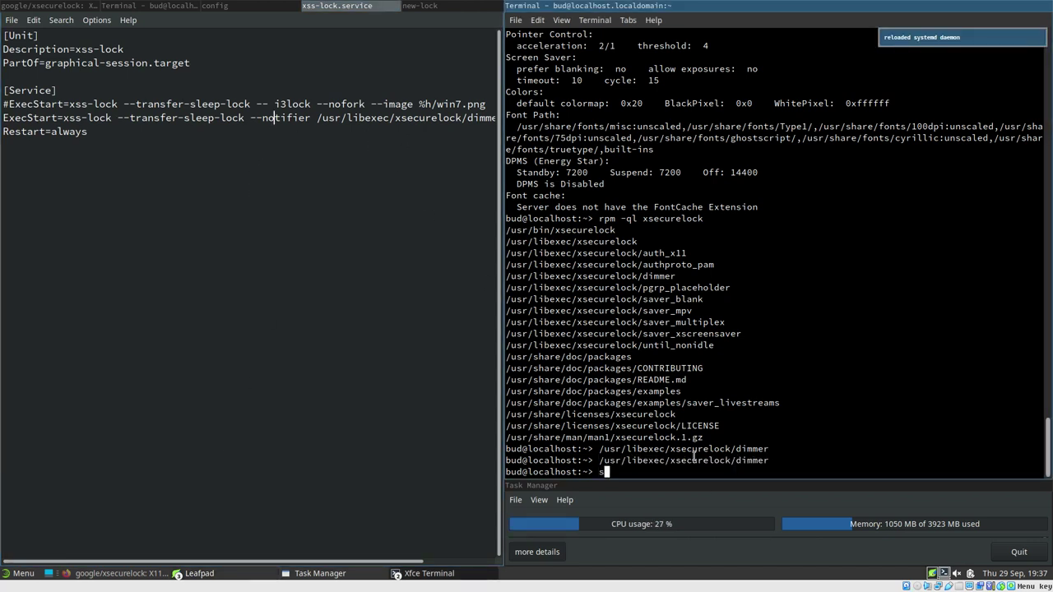
type("ystemctl --us")
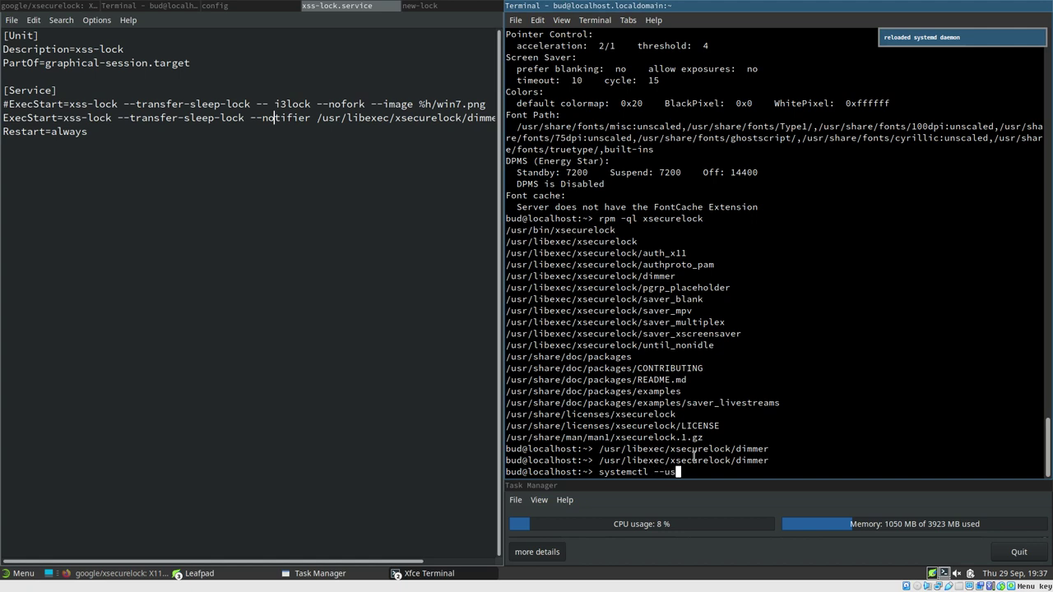
type("er restart xss")
key("Tab")
key("Return")
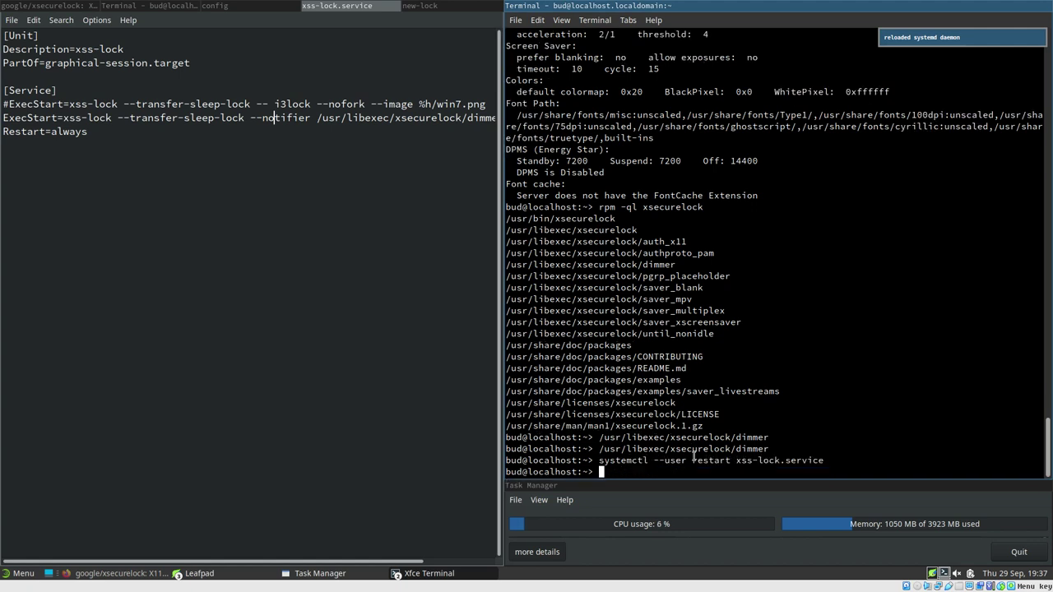
Set a 5-second screensaver timeout with xset s 5 5
key("Up")
key("Up")
key("Up")
key("Up")
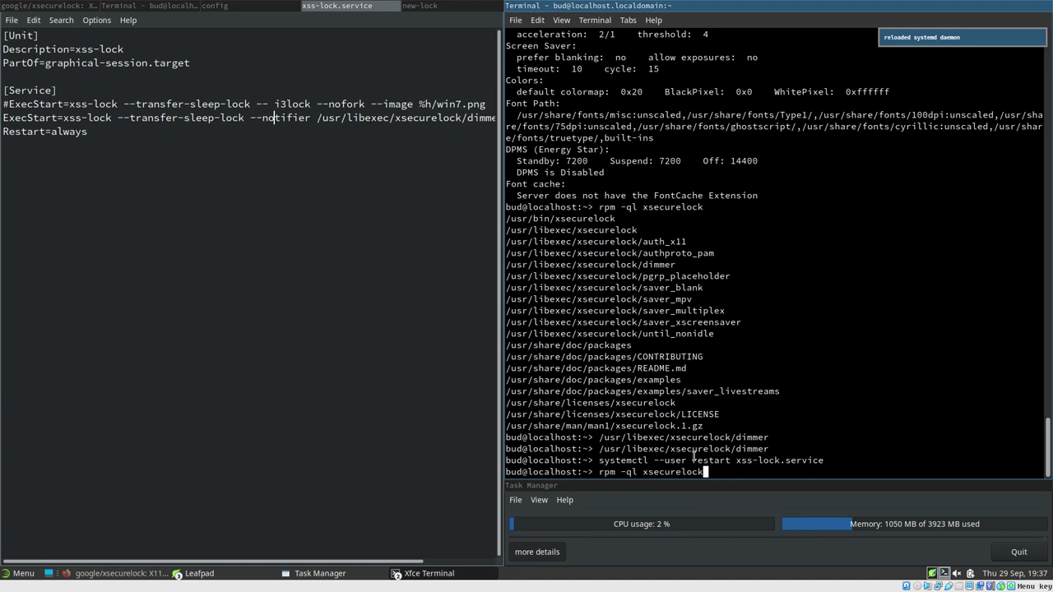
key("BackSpace")
type("set s")
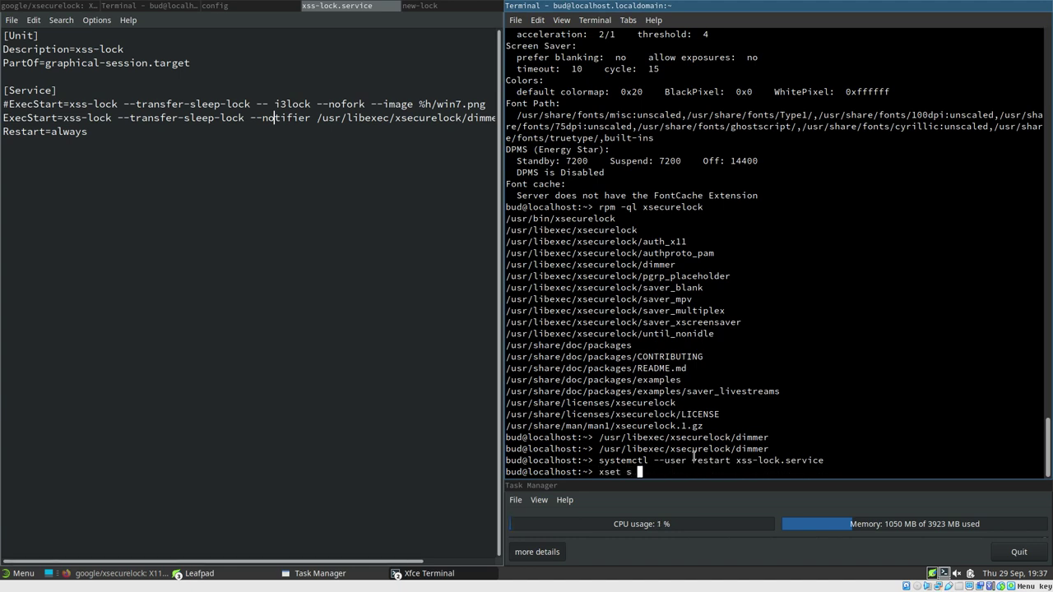
type(" 5 4")
key("BackSpace")
type("5")
key("Return")
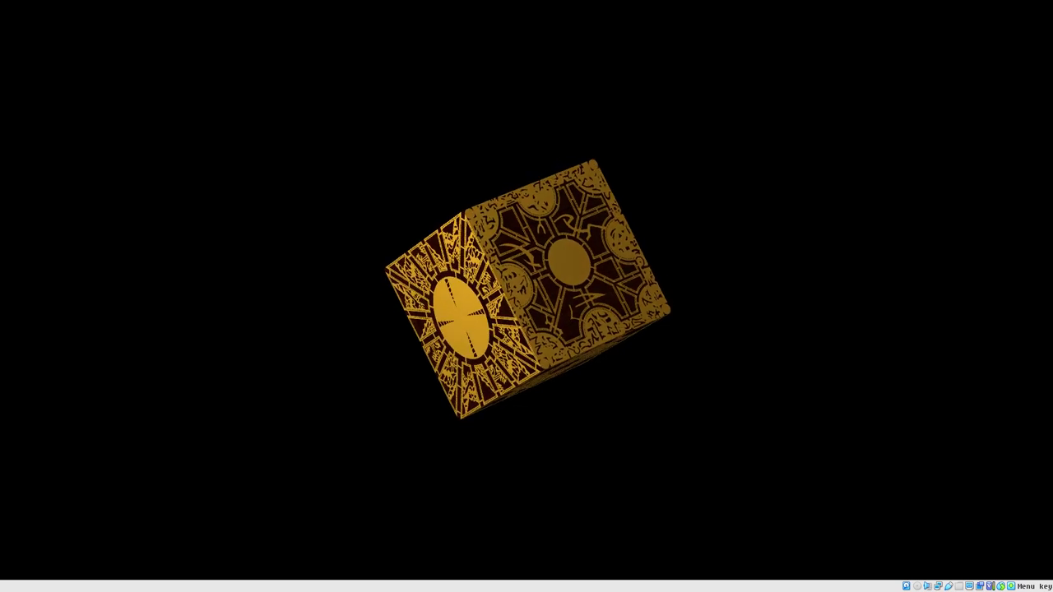
Unlock the xsecurelock screen by entering the account password
key("Return")
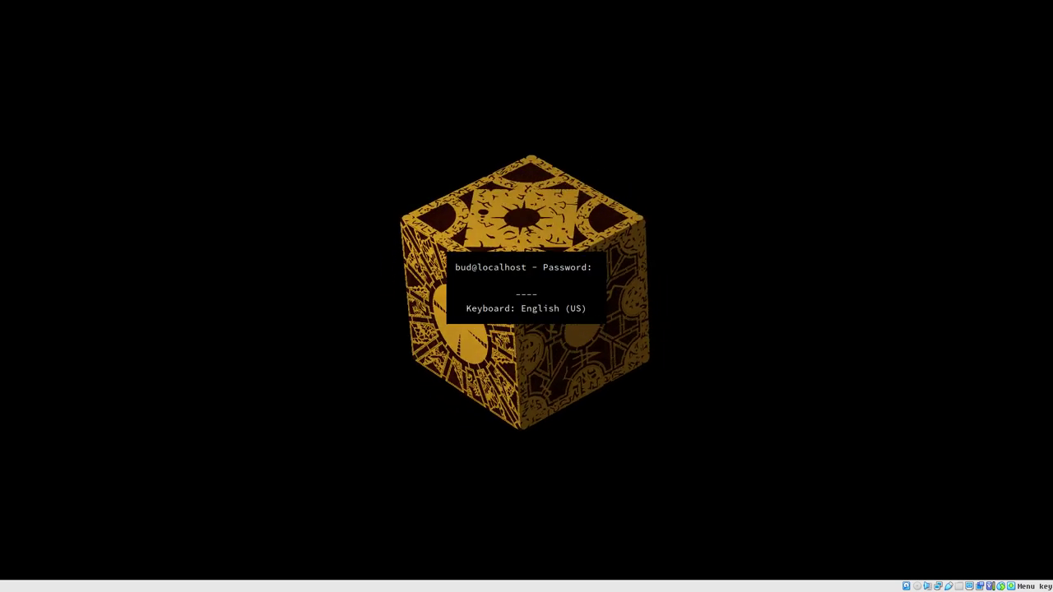
type("********")
key("Return")
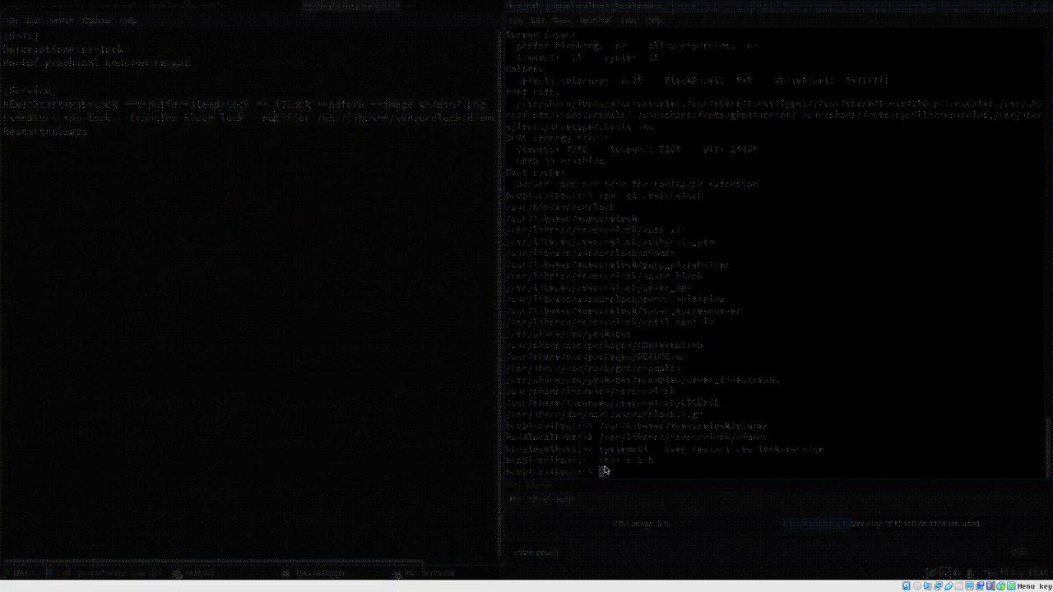
mouse_move(605, 469)
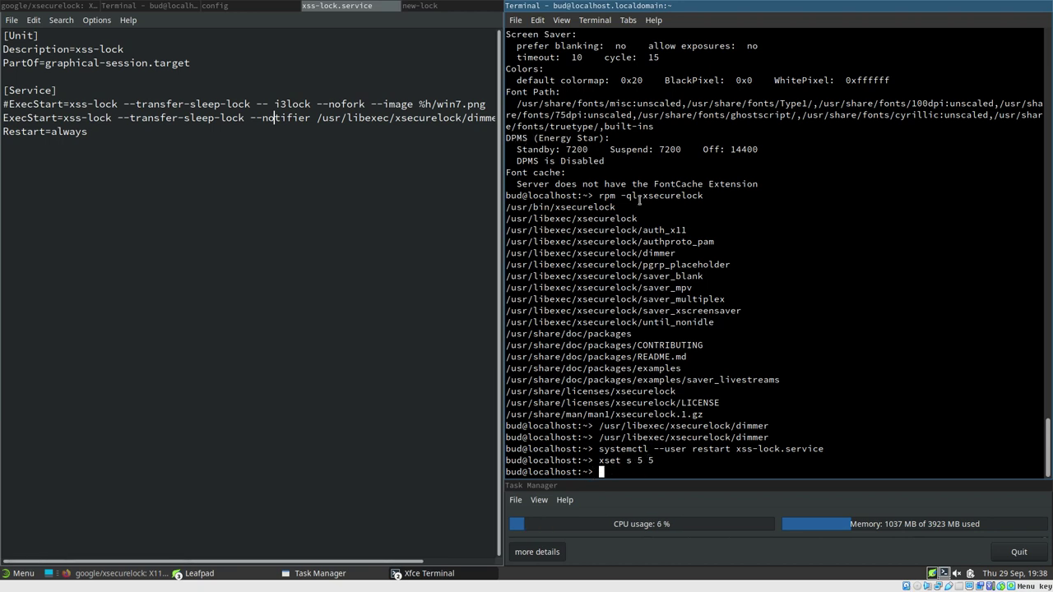
Turn off the screensaver timeout with xset s 0 0
left_click_drag(600, 463, 662, 463)
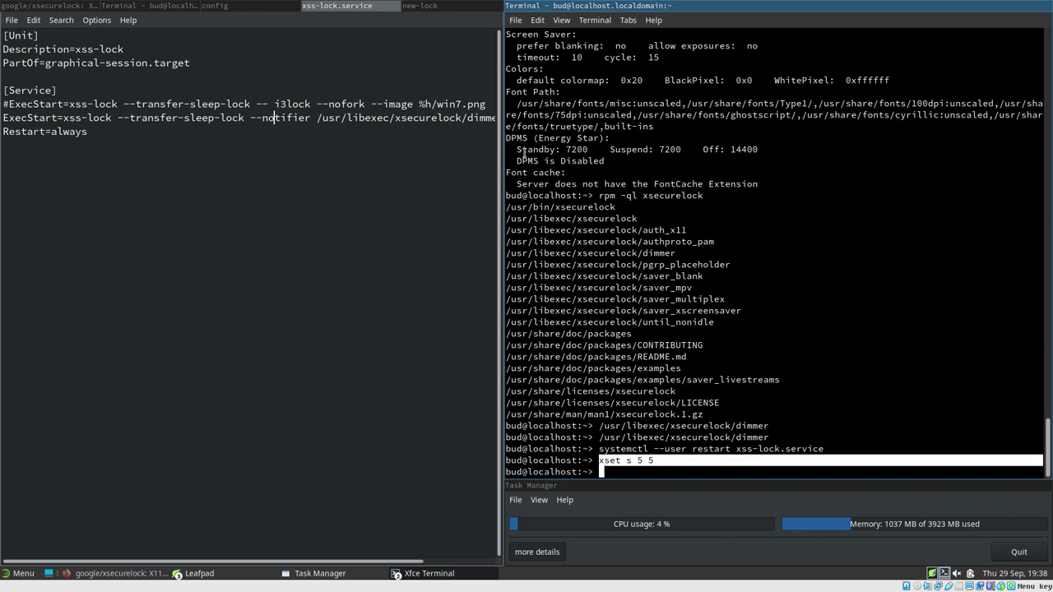
left_click_drag(518, 149, 766, 149)
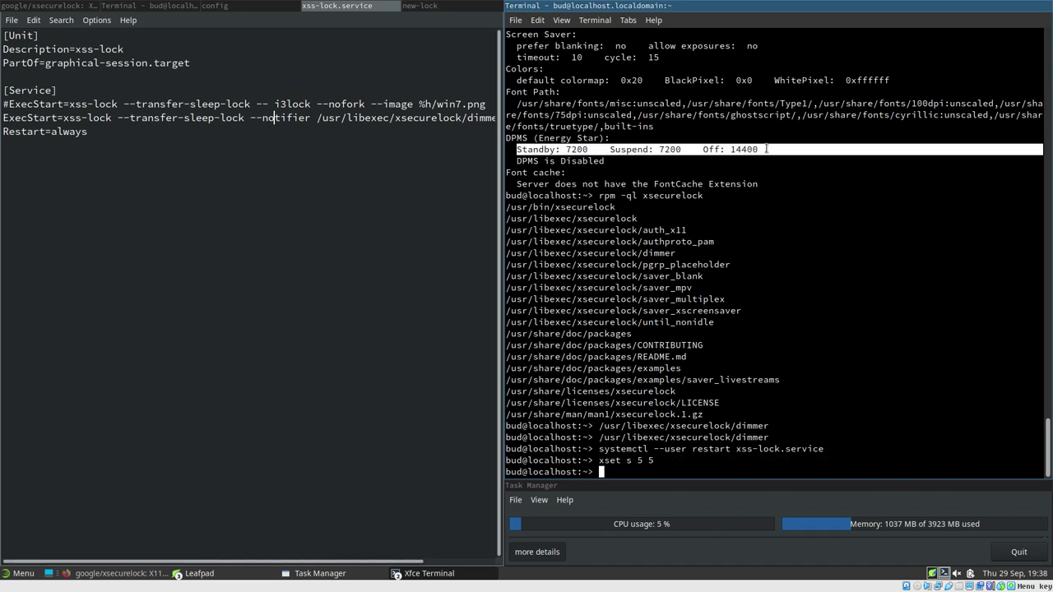
left_click(627, 460)
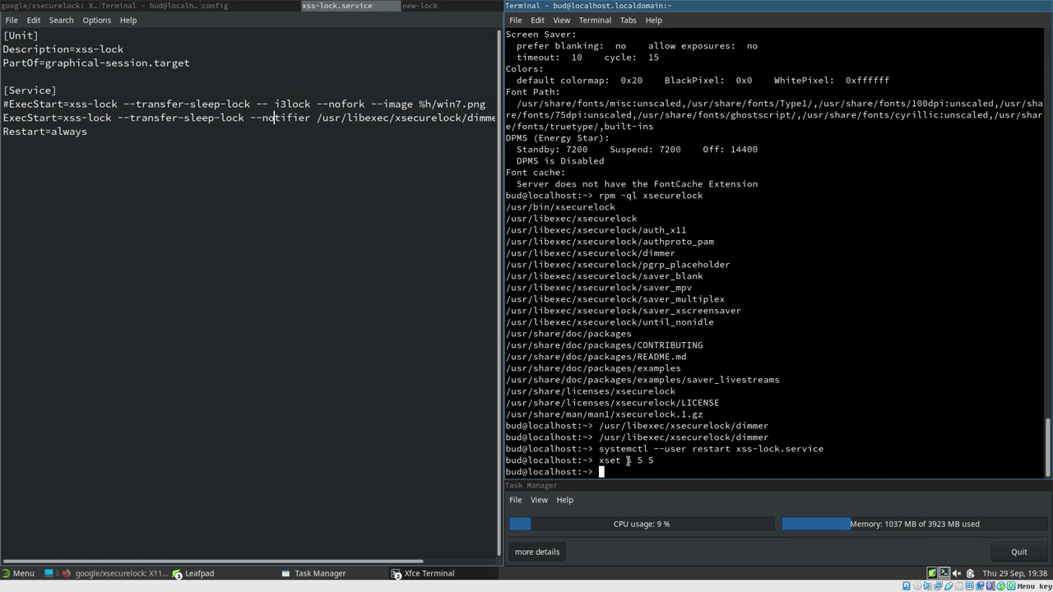
type("xset s 0 0")
key("Return")
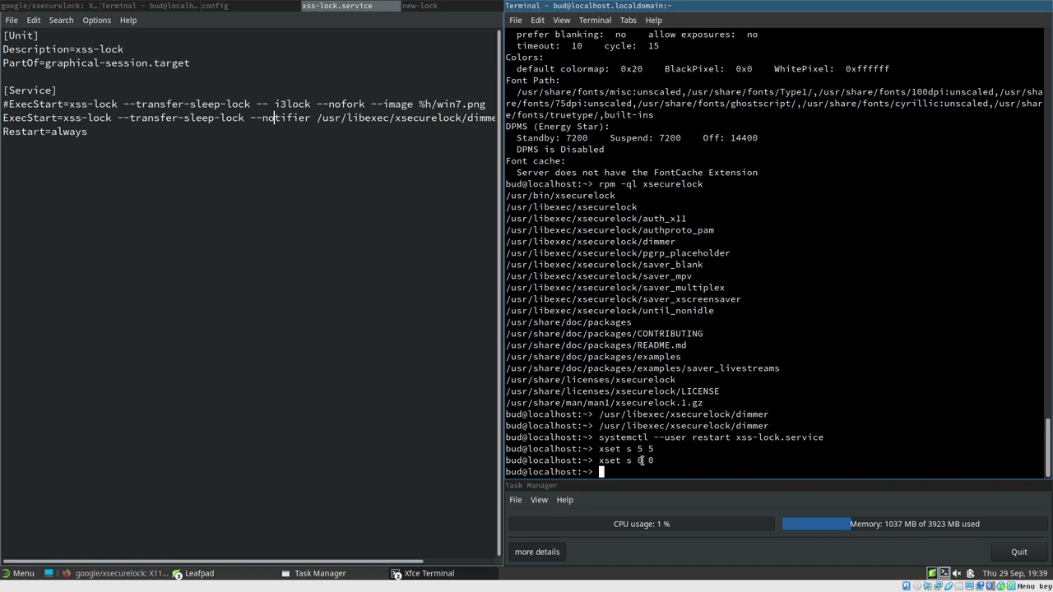
Set DPMS standby, suspend and off timeouts to 5 seconds with xset dpms 5 5 5
left_click_drag(637, 461, 665, 461)
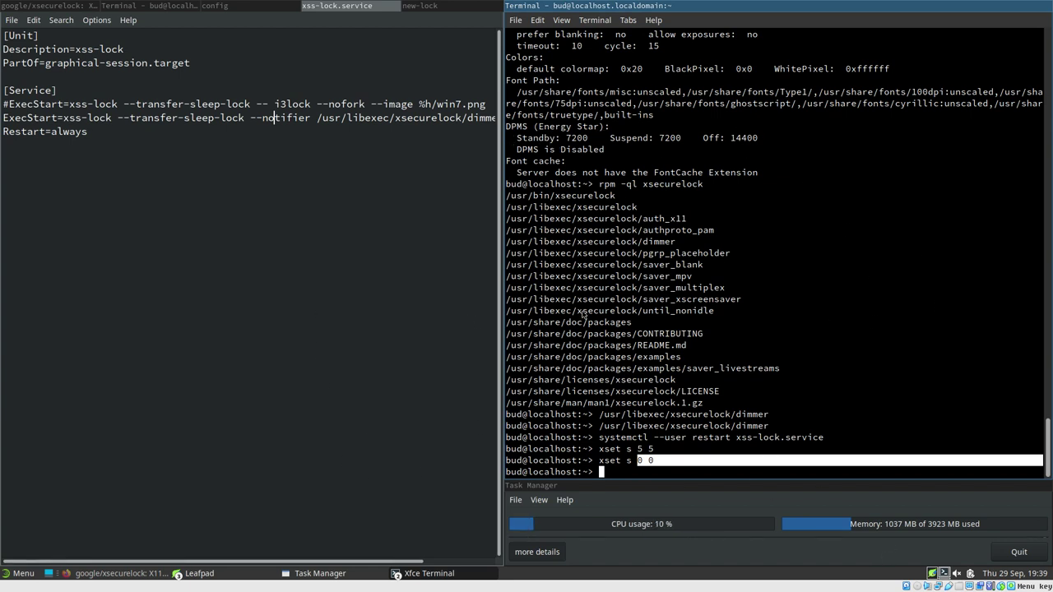
left_click(660, 427)
key("Up")
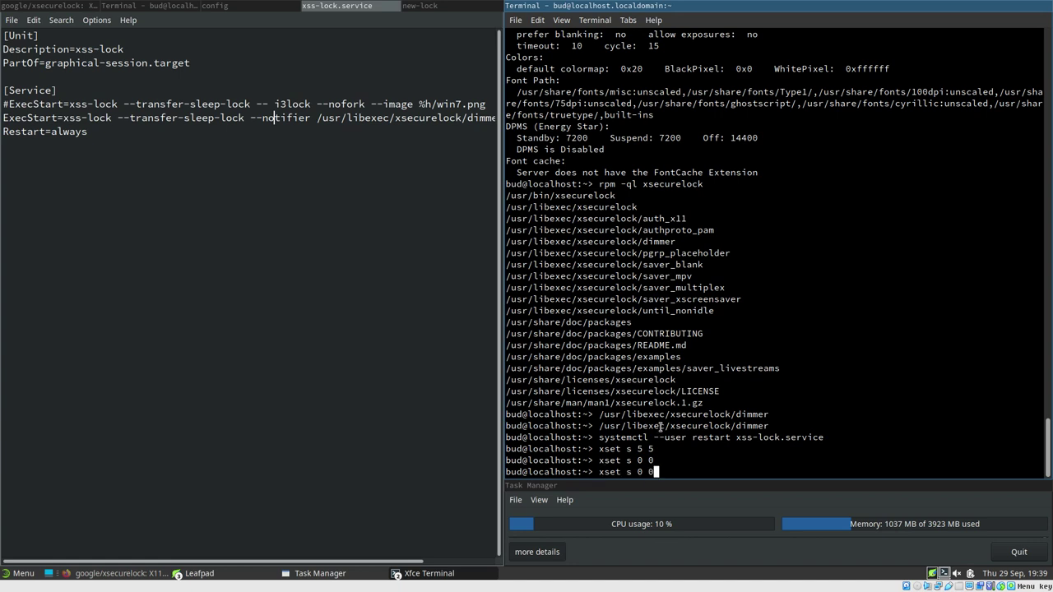
key("BackSpace")
key("BackSpace")
key("BackSpace")
key("BackSpace")
key("BackSpace")
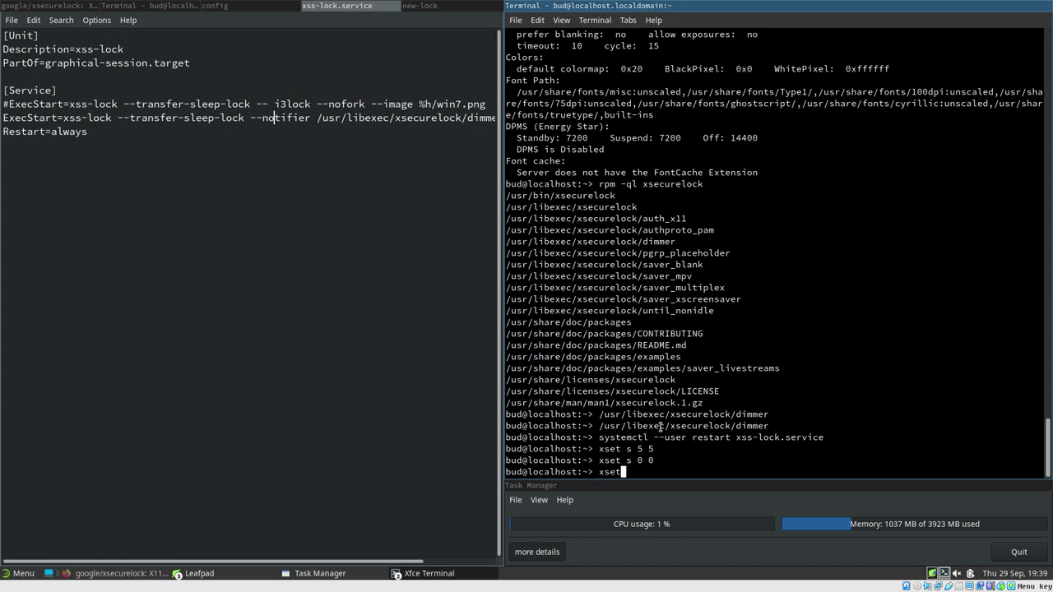
type("dpms")
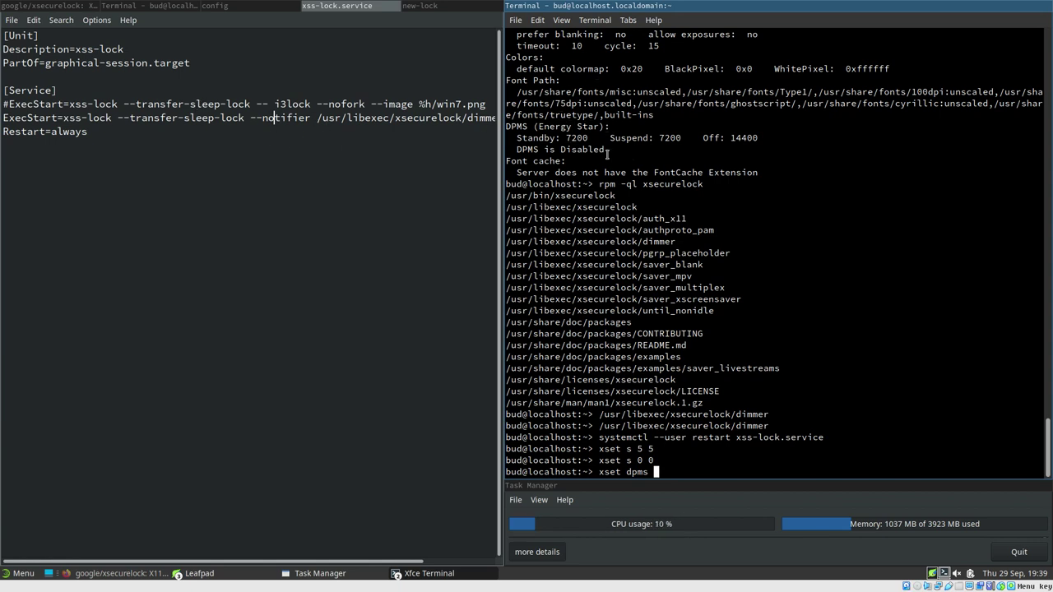
left_click_drag(600, 449, 650, 452)
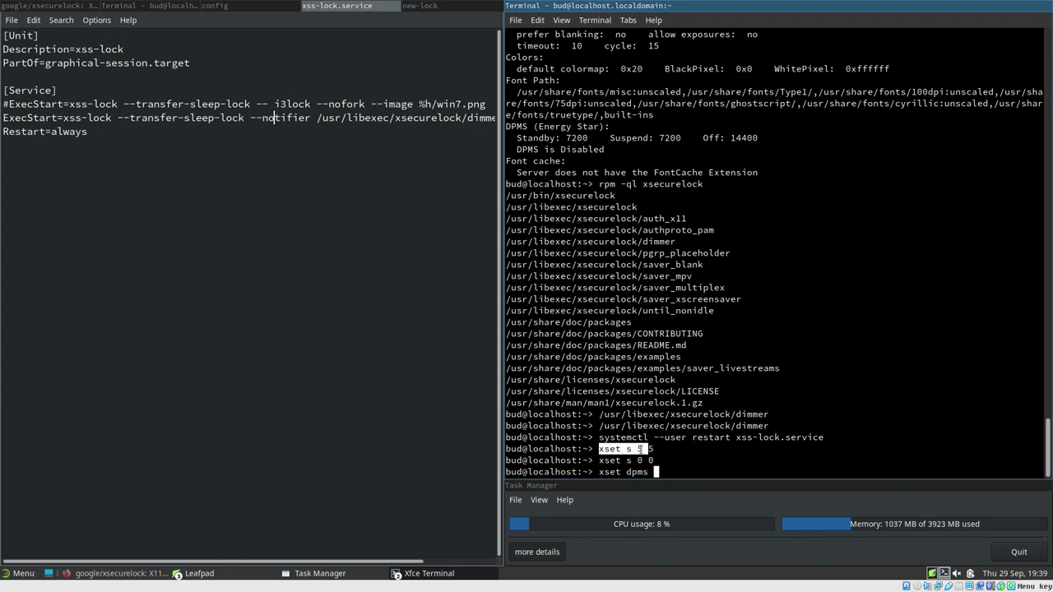
left_click(556, 167)
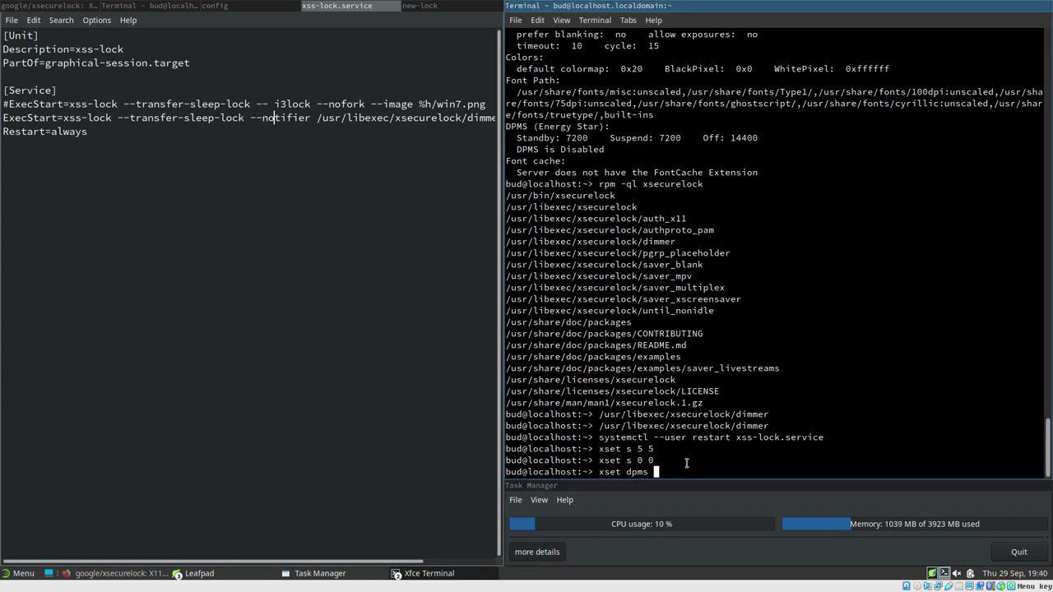
type("5 5 5")
key("Return")
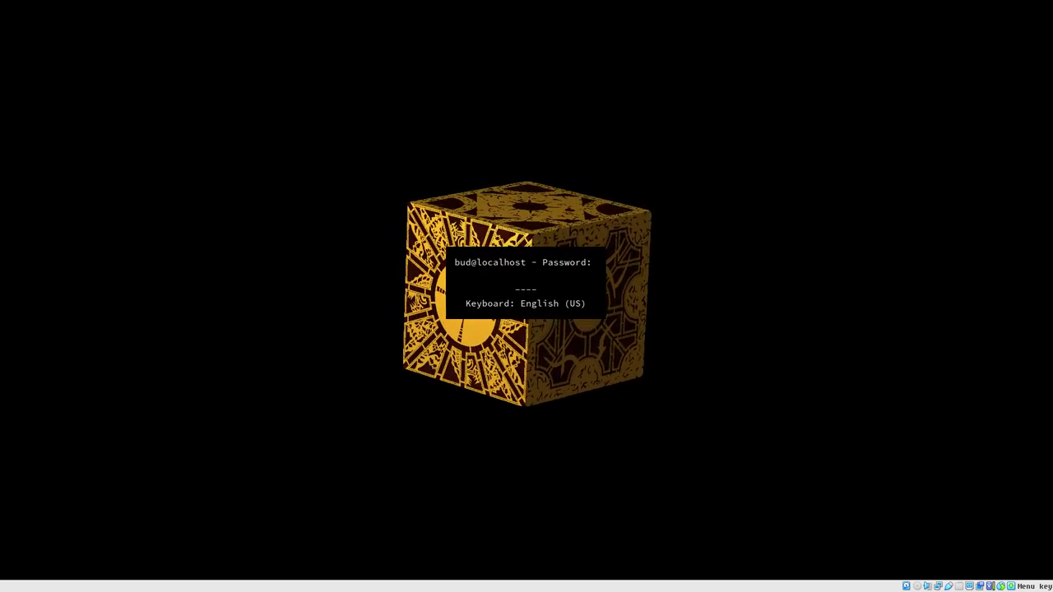
Enter the account password at the xsecurelock prompt to unlock the desktop
type("****")
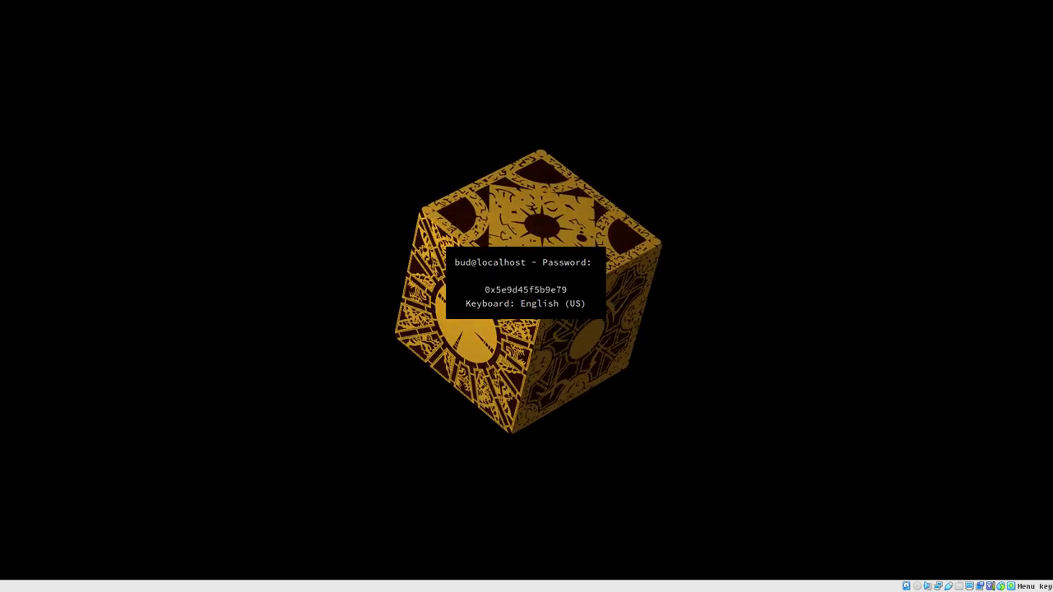
key("Return")
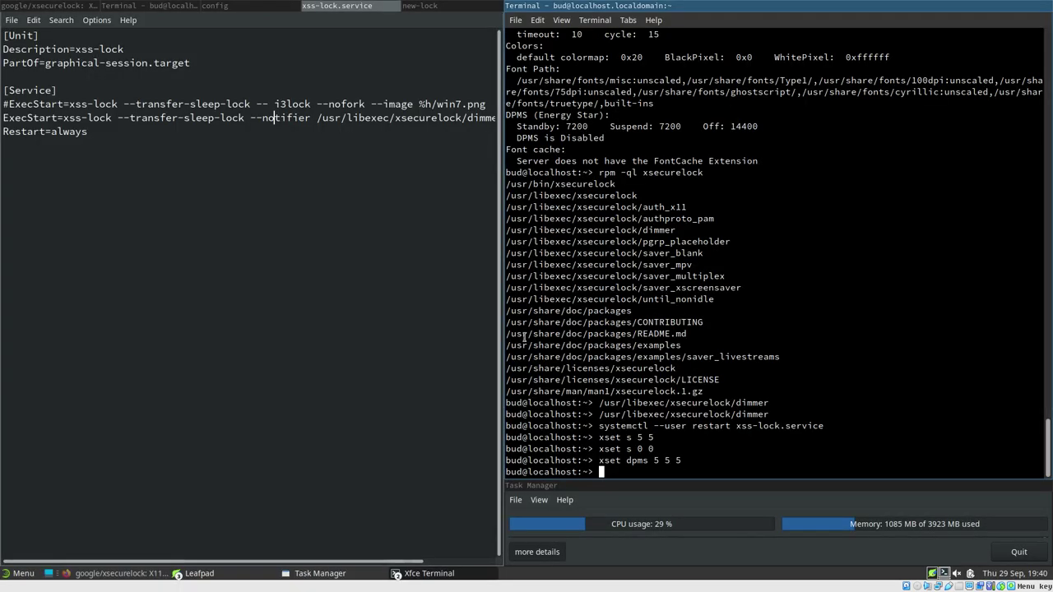
Run xset dpms 0 0 0 to disable all three DPMS timeouts
type("xset dpms 0 ")
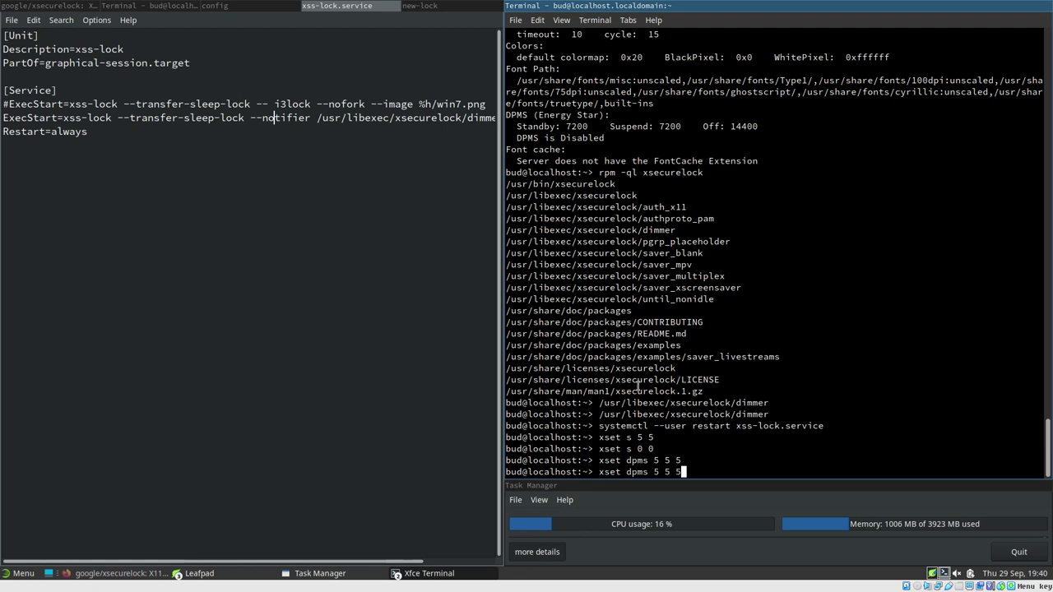
type("0 0")
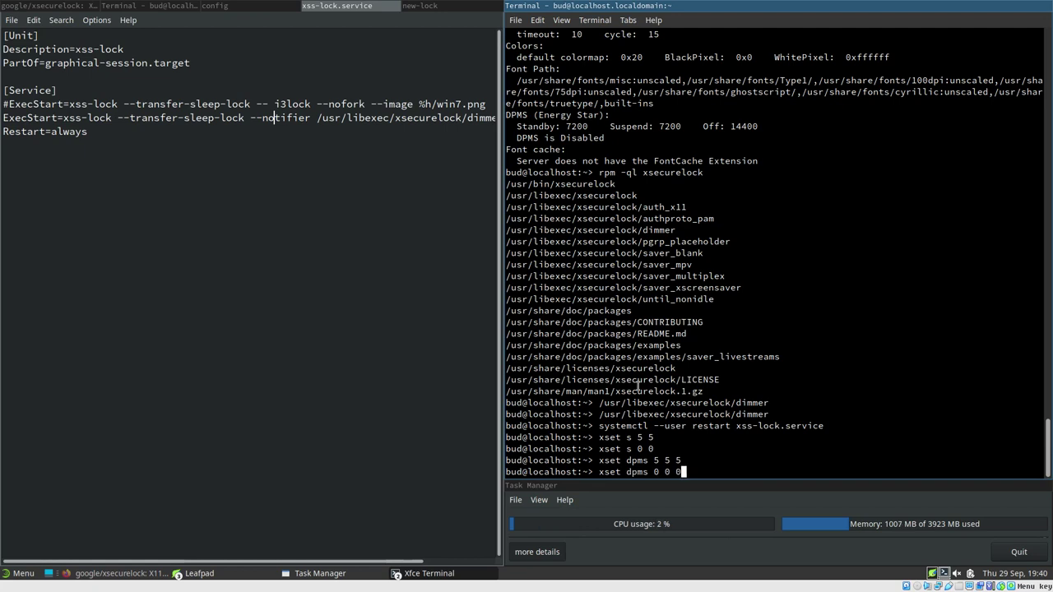
key("Return")
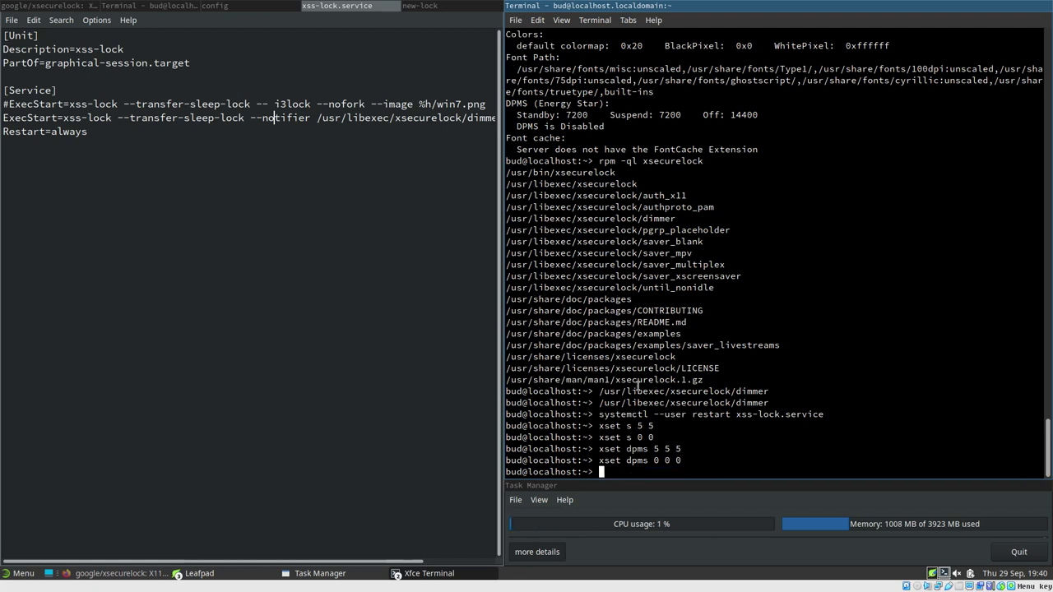
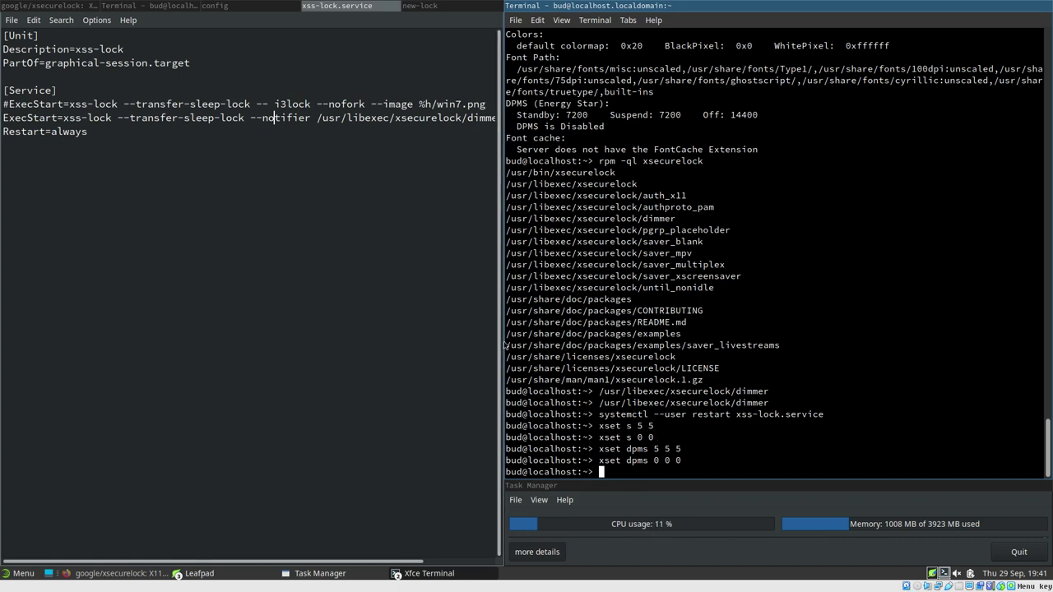
Widen the editor pane, then launch Xfce Power Manager from a 'pow' Whisker Menu search
left_click_drag(504, 345, 680, 356)
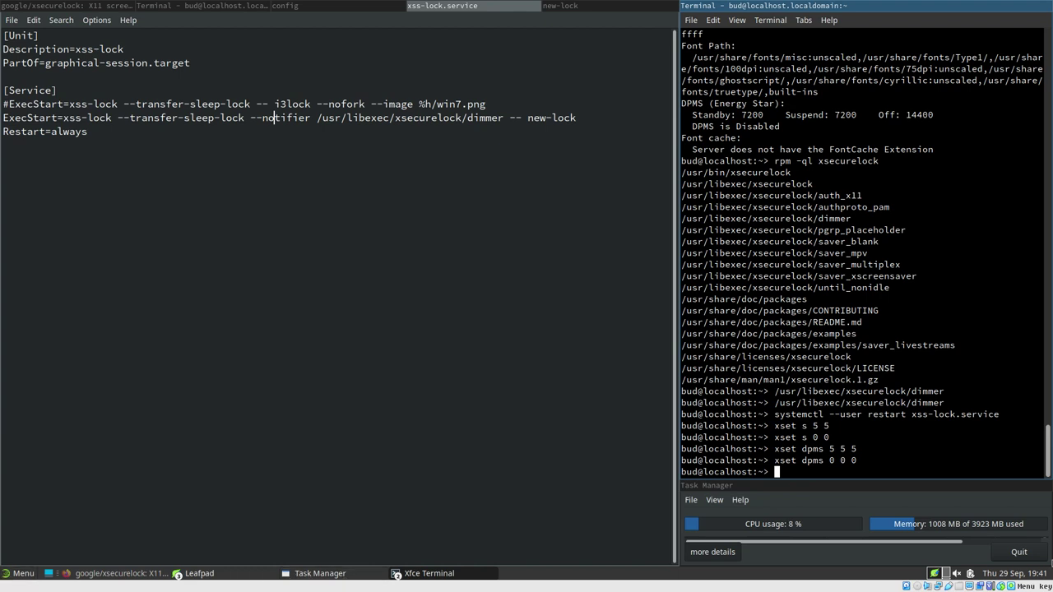
left_click(18, 574)
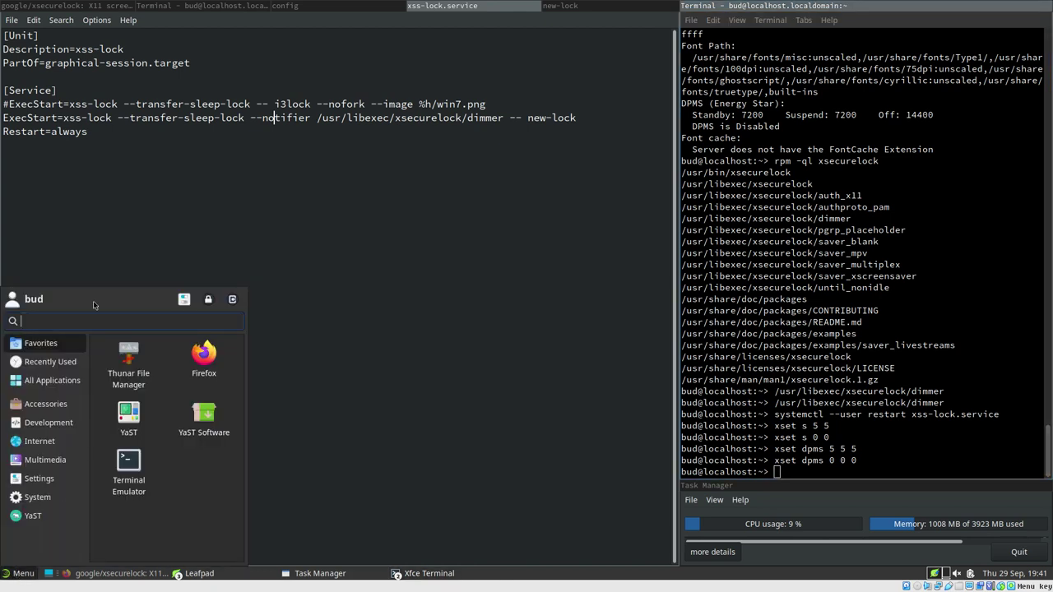
type("powe")
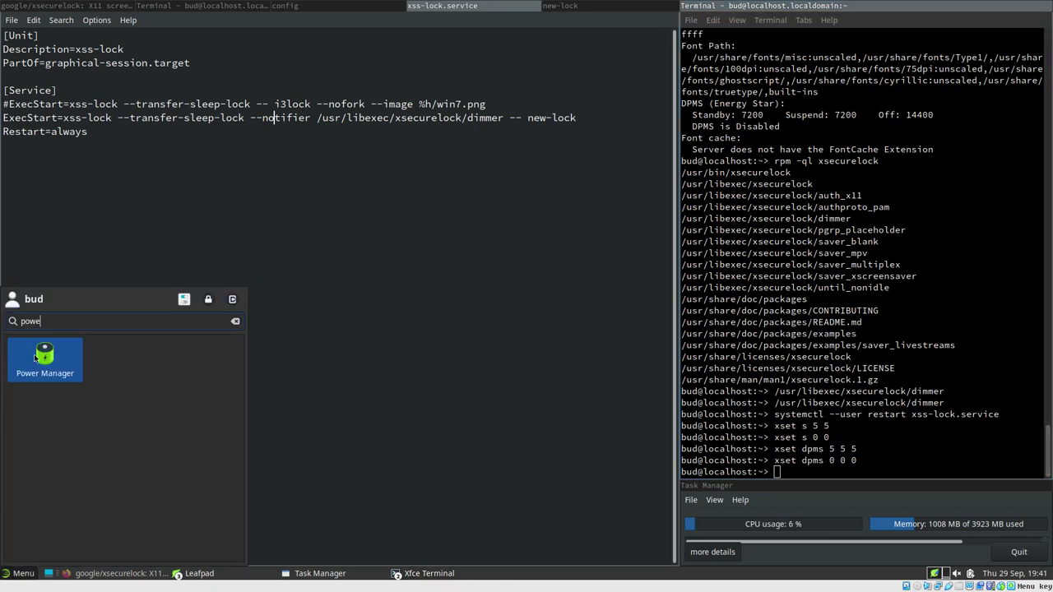
left_click(45, 358)
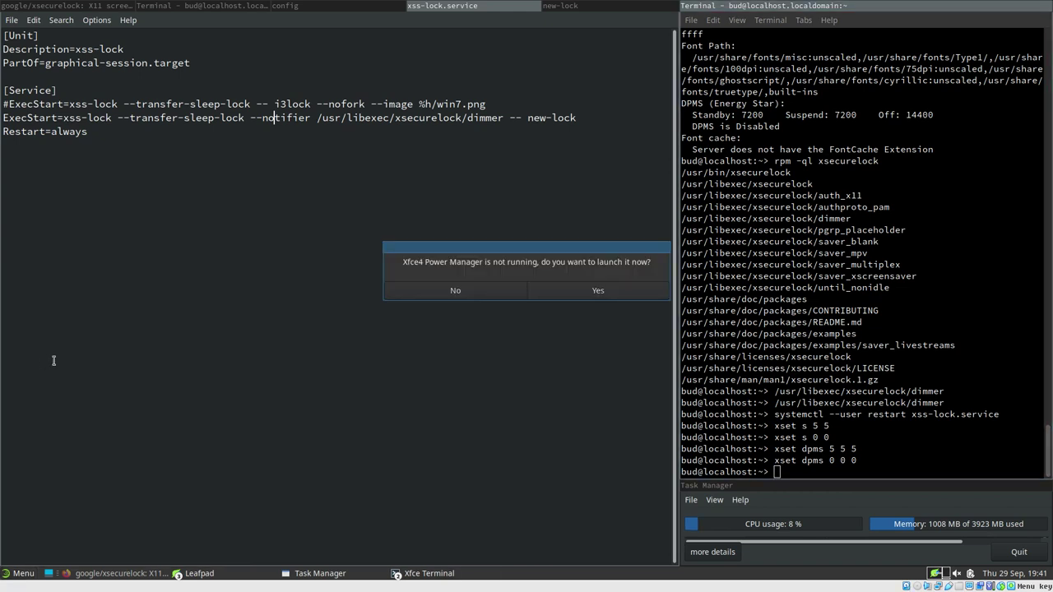
left_click_drag(492, 250, 372, 317)
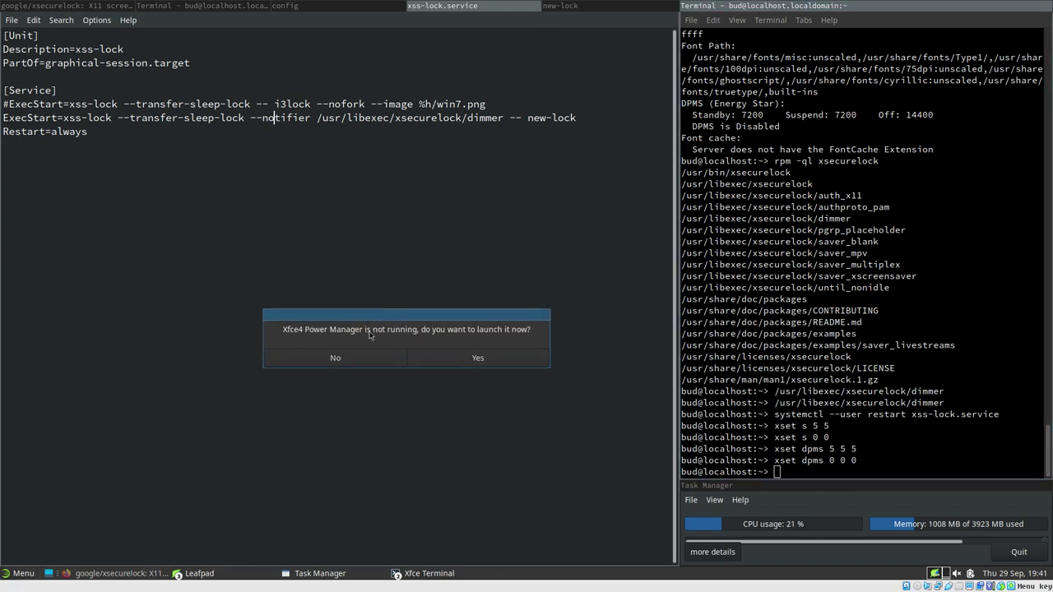
left_click(474, 362)
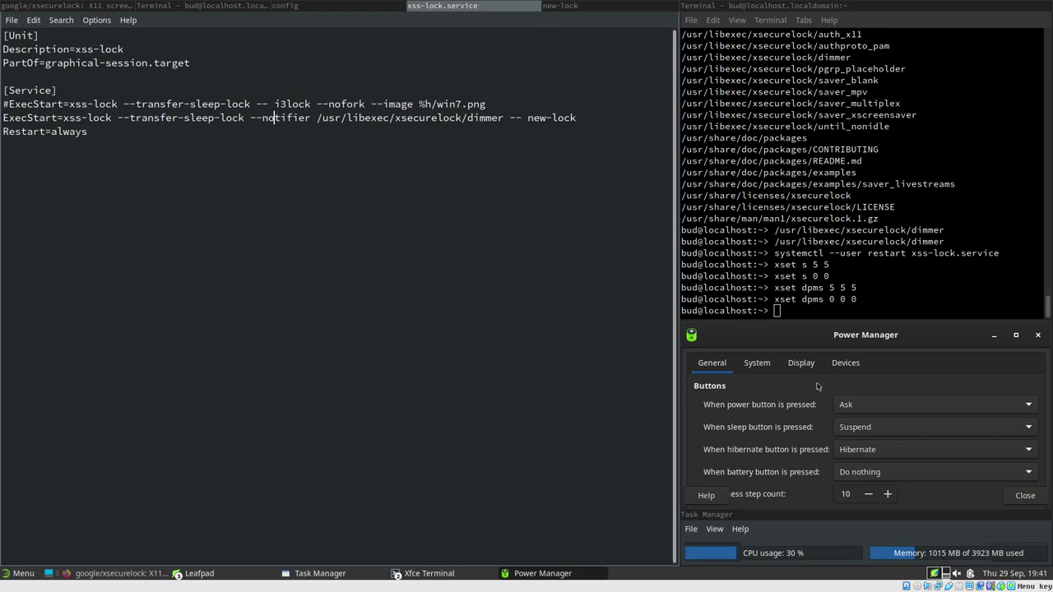
left_click(798, 366)
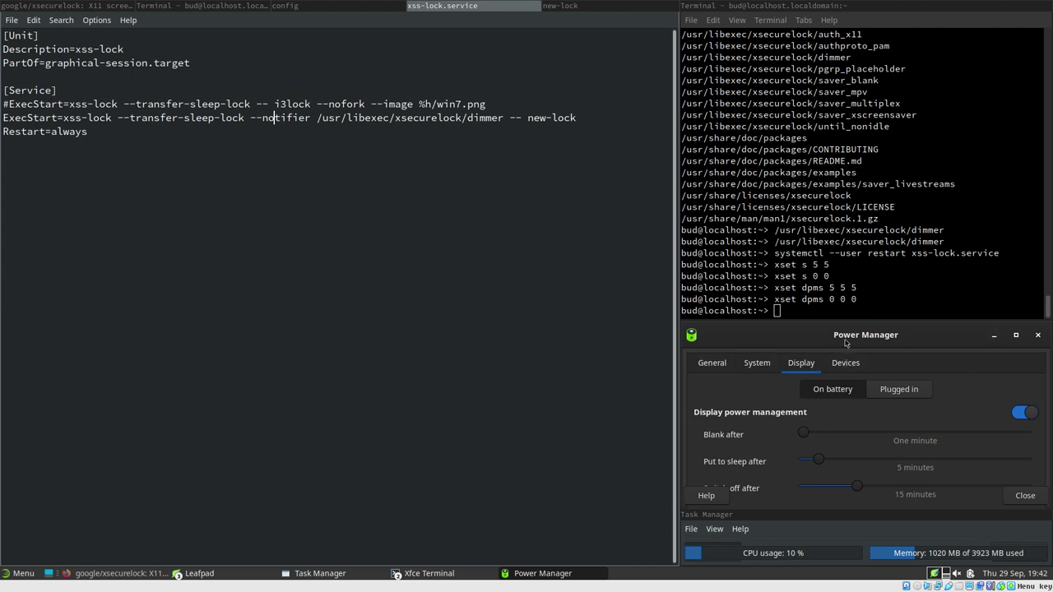
left_click(845, 365)
left_click(803, 365)
left_click(774, 363)
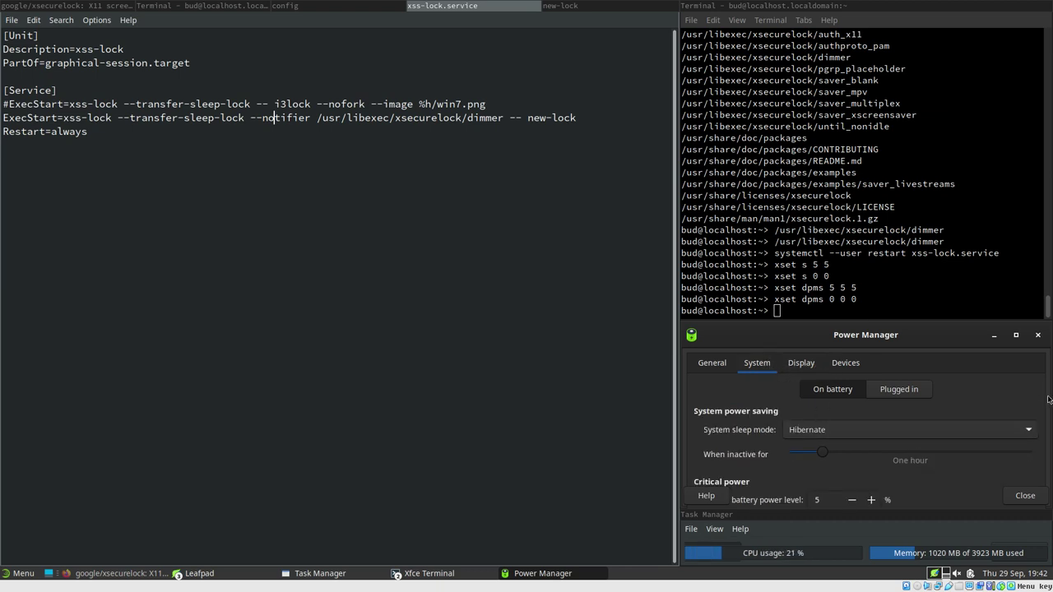
left_click(707, 364)
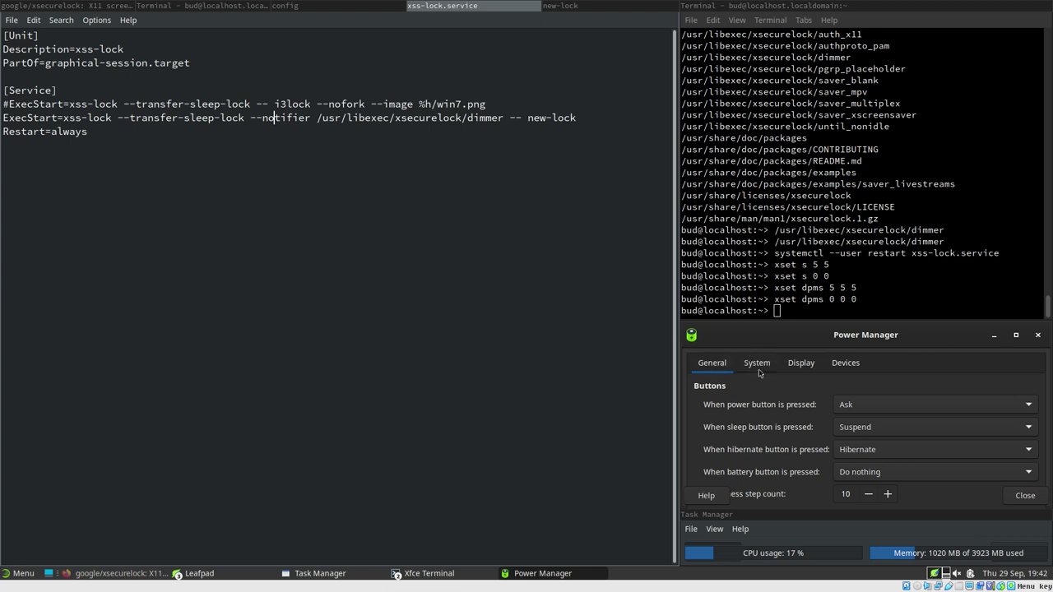
Review the System and Display power settings, then close the Power Manager window
left_click(760, 369)
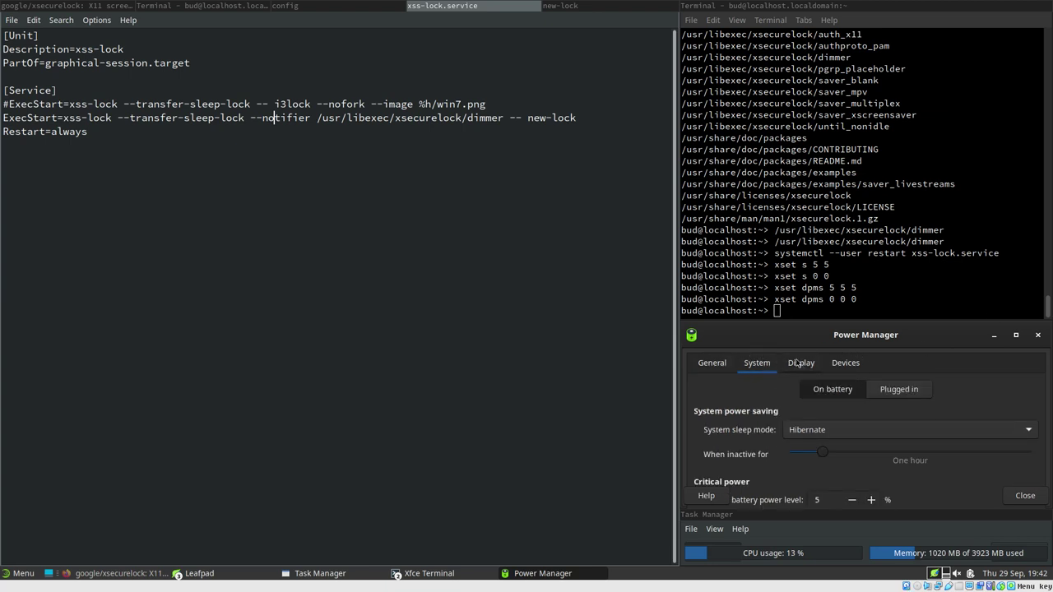
left_click(799, 364)
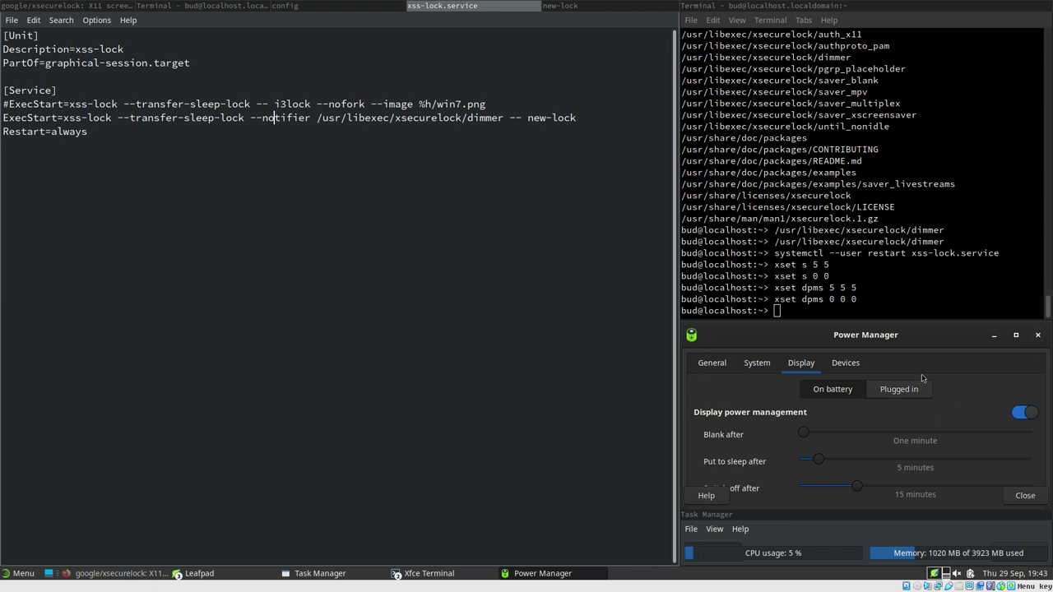
left_click(1038, 335)
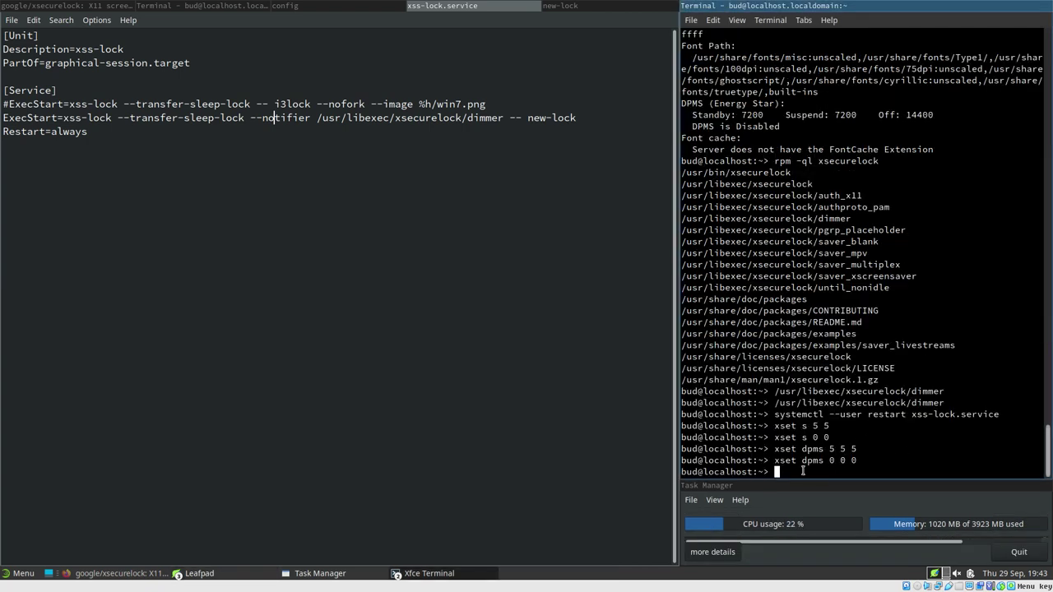
Edit a recalled xset command from history into 'xset q' and run it
key("Up")
key("Up")
key("Up")
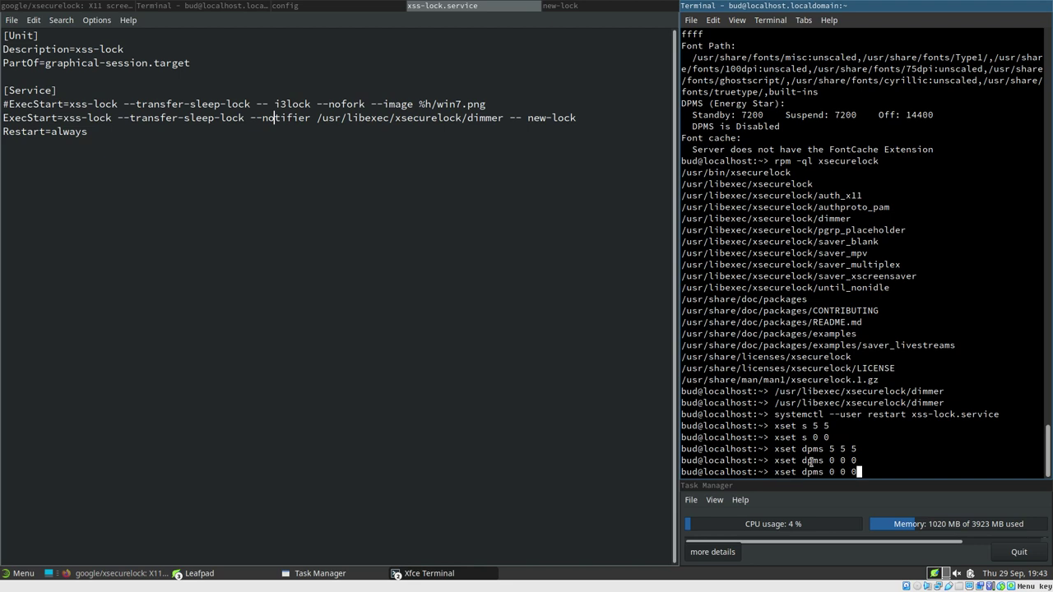
key("Up")
key("Up")
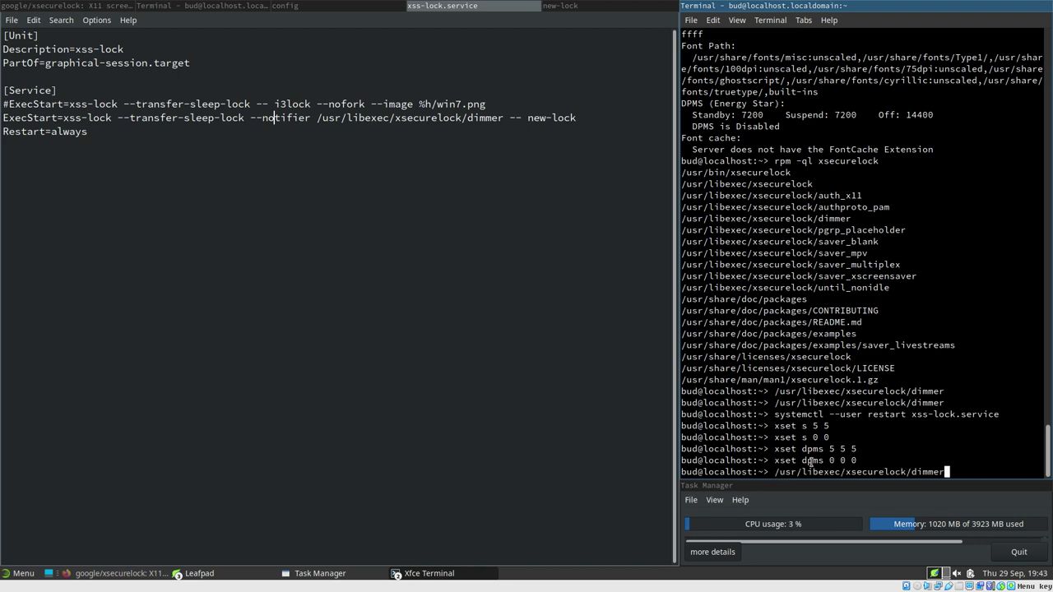
key("Up")
key("Down")
key("Down")
key("Down")
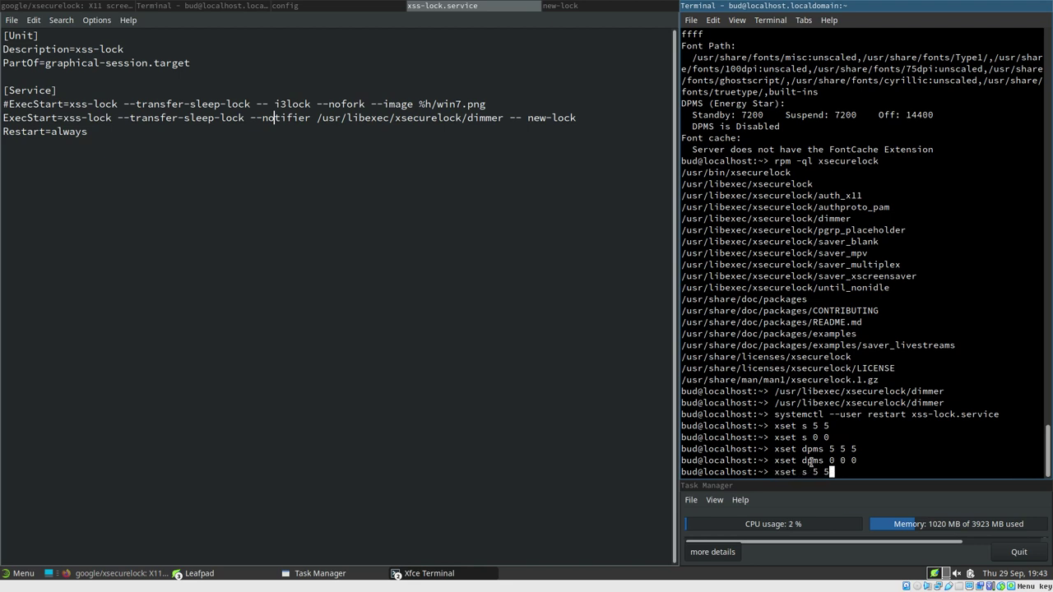
key("BackSpace")
key("BackSpace")
key("BackSpace")
key("BackSpace")
key("BackSpace")
type("q")
key("Return")
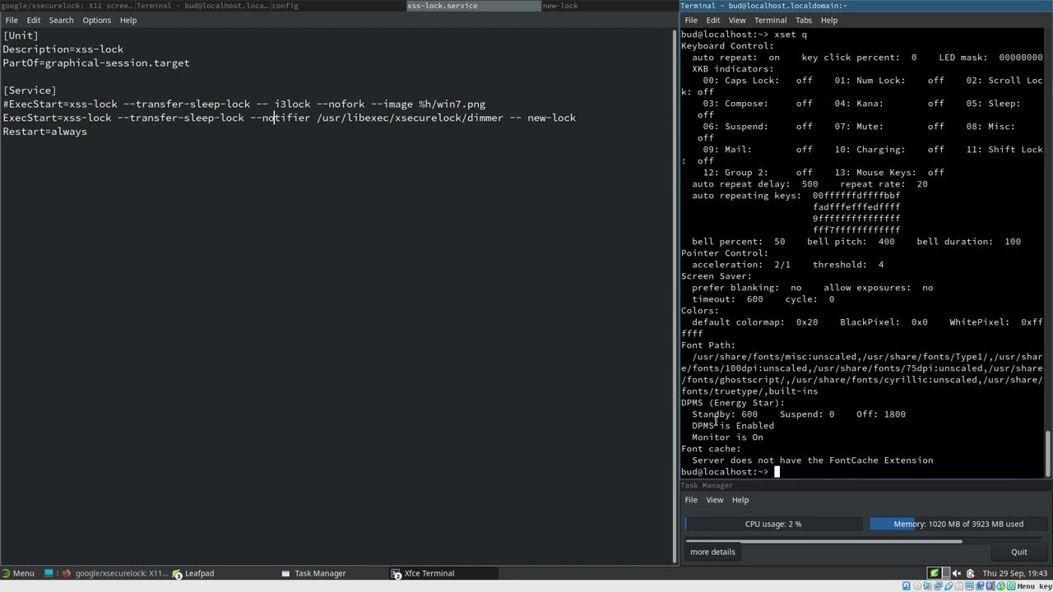
Inspect the DPMS standby 600 and off 1800 values, then enlarge the Task Manager
left_click_drag(716, 422, 823, 427)
double_click(893, 415)
left_click(883, 417)
left_click(822, 486)
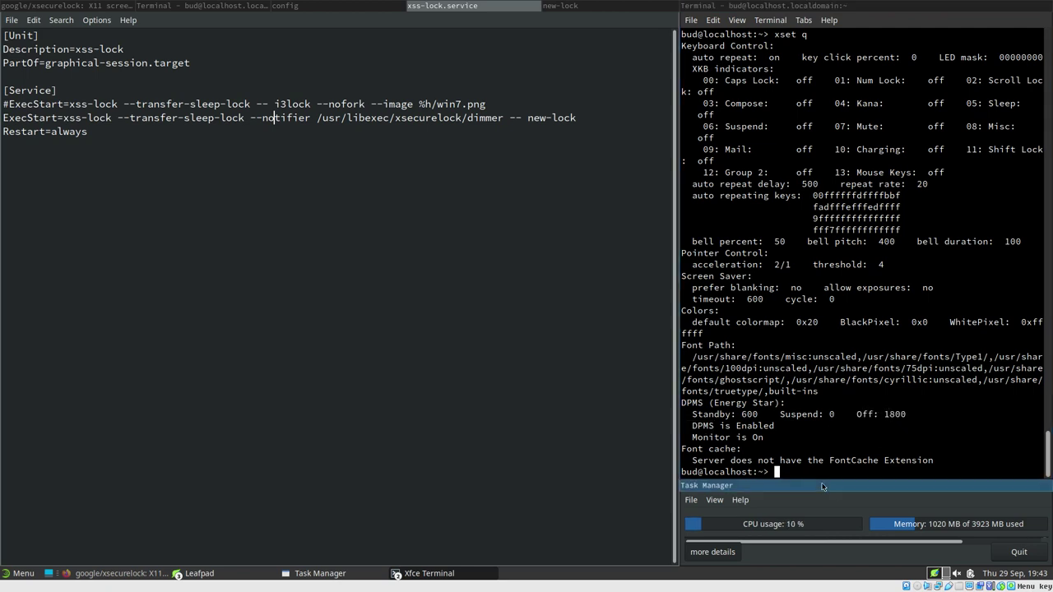
left_click_drag(823, 486, 814, 196)
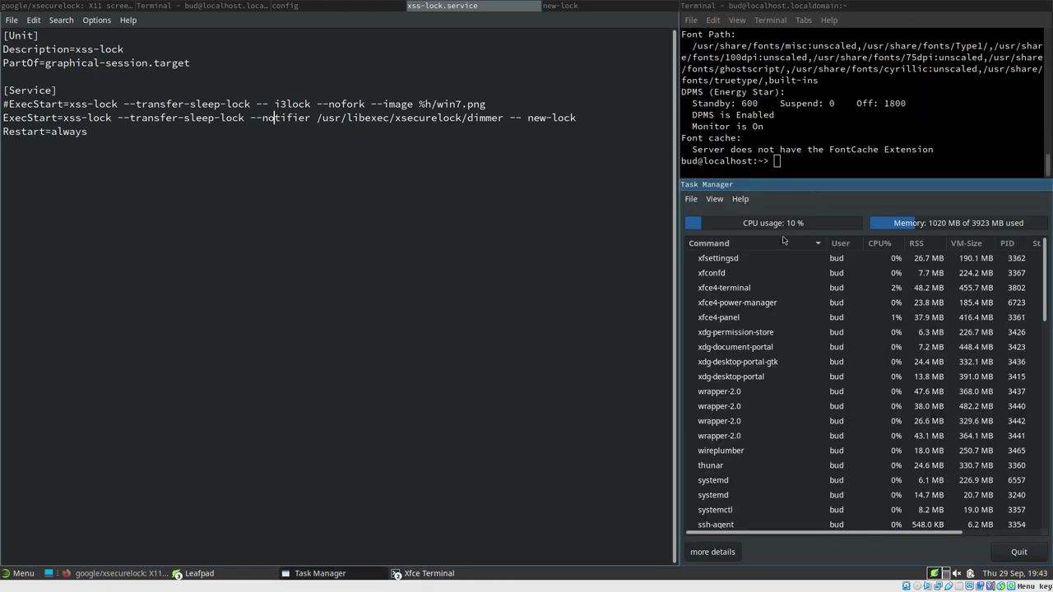
Kill the xfce4-power-manager process from Task Manager and confirm
left_click(746, 303)
right_click(751, 307)
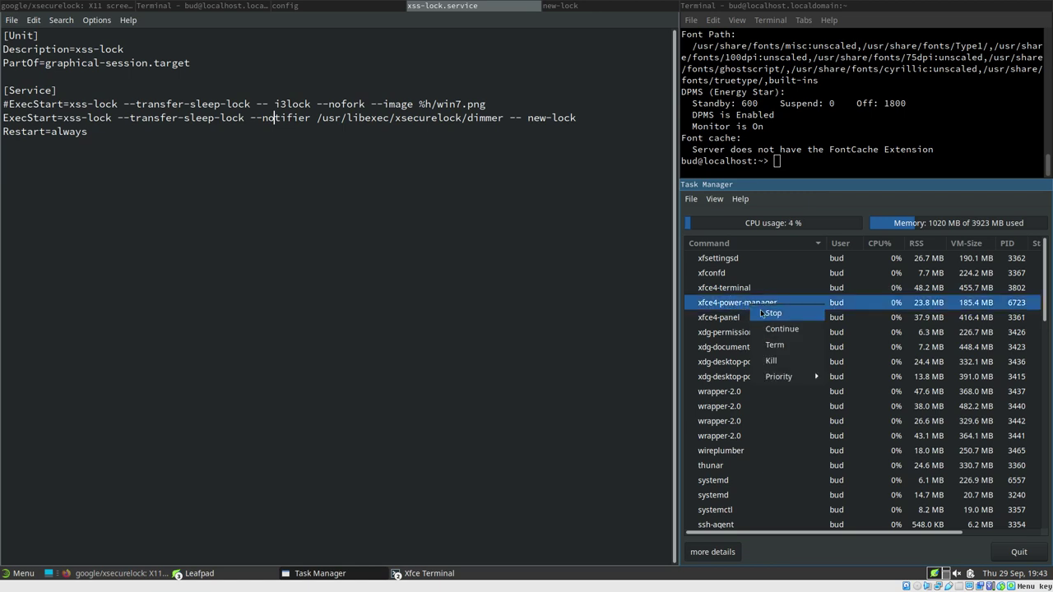
left_click(782, 367)
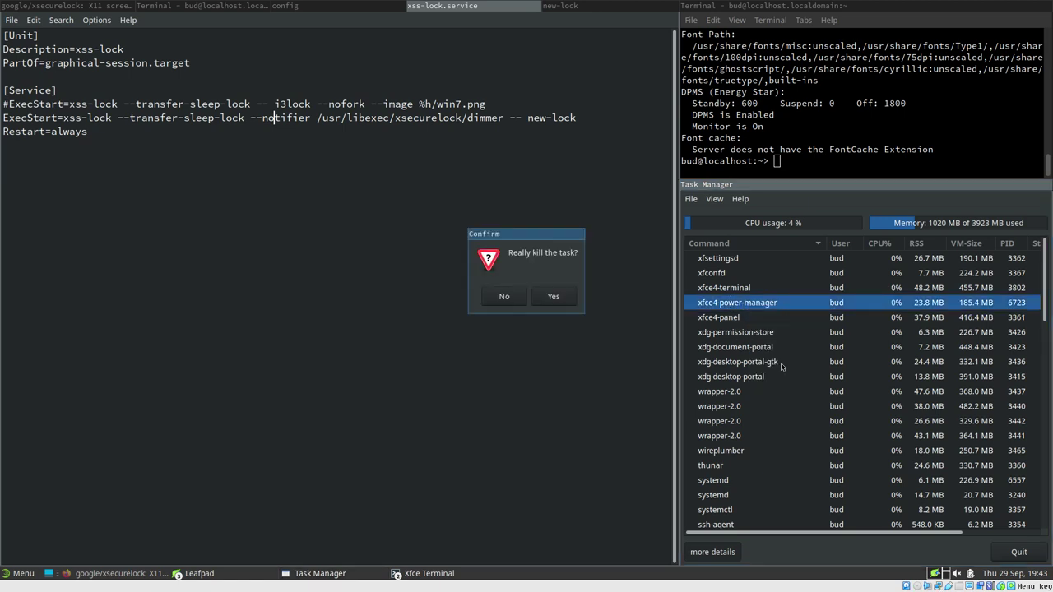
left_click(554, 297)
Start an xset q command in the terminal, abandon it, and scroll back through the output
left_click(788, 161)
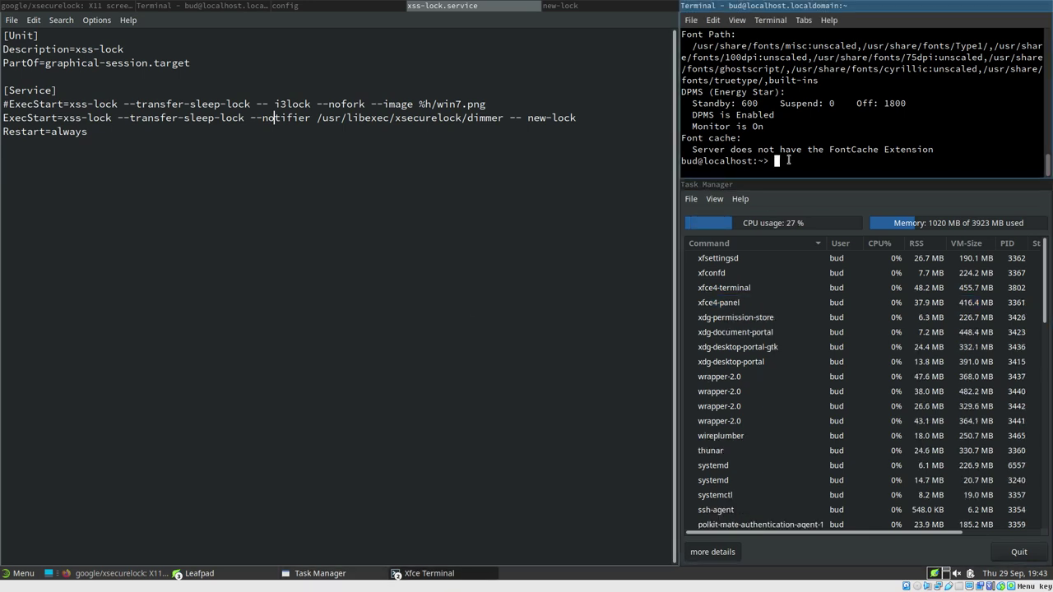
type("xset q")
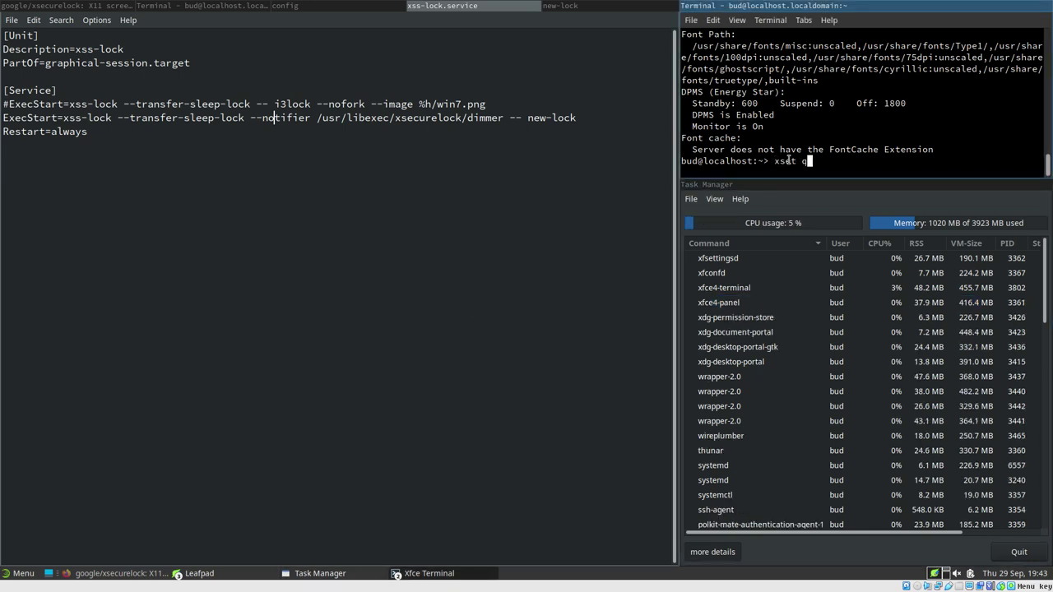
key("BackSpace")
key("BackSpace")
key("BackSpace")
key("BackSpace")
key("BackSpace")
key("BackSpace")
scroll(807, 107, "up", 2)
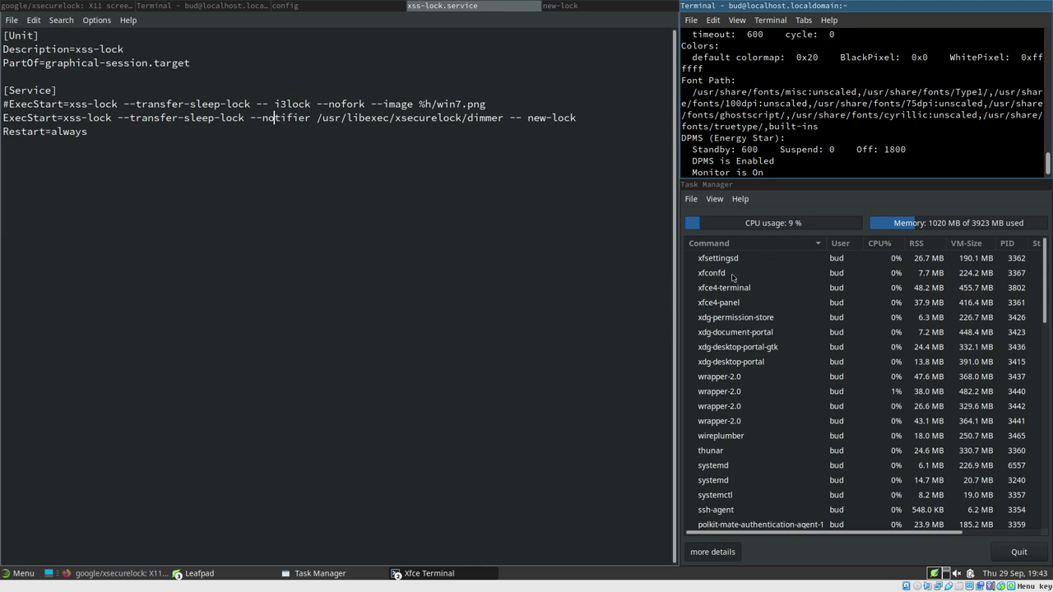
left_click(793, 192)
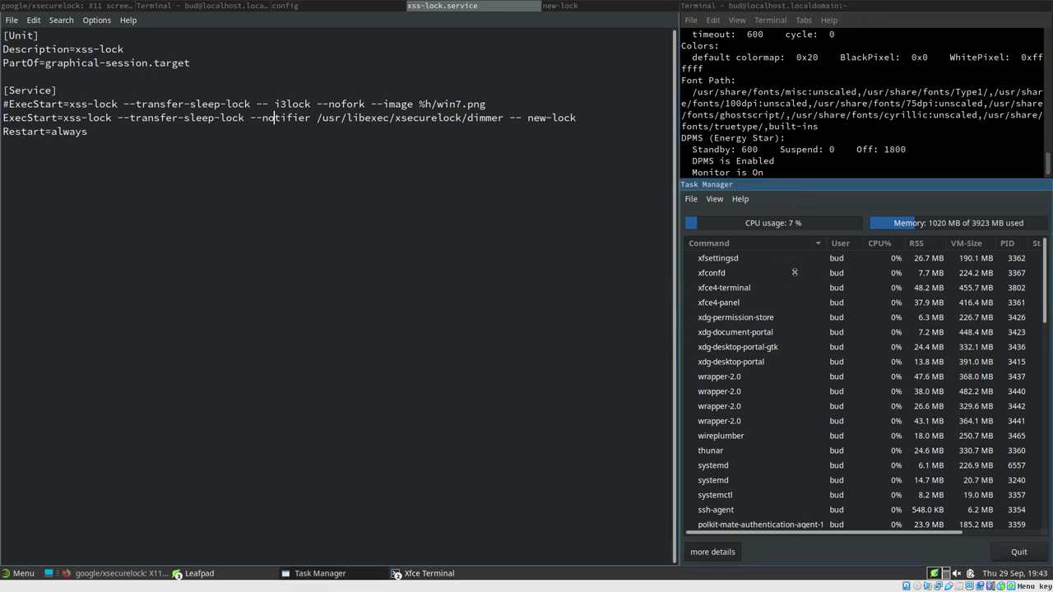
Resize the Task Manager and select xss-lock on the active ExecStart line
key("super+Down")
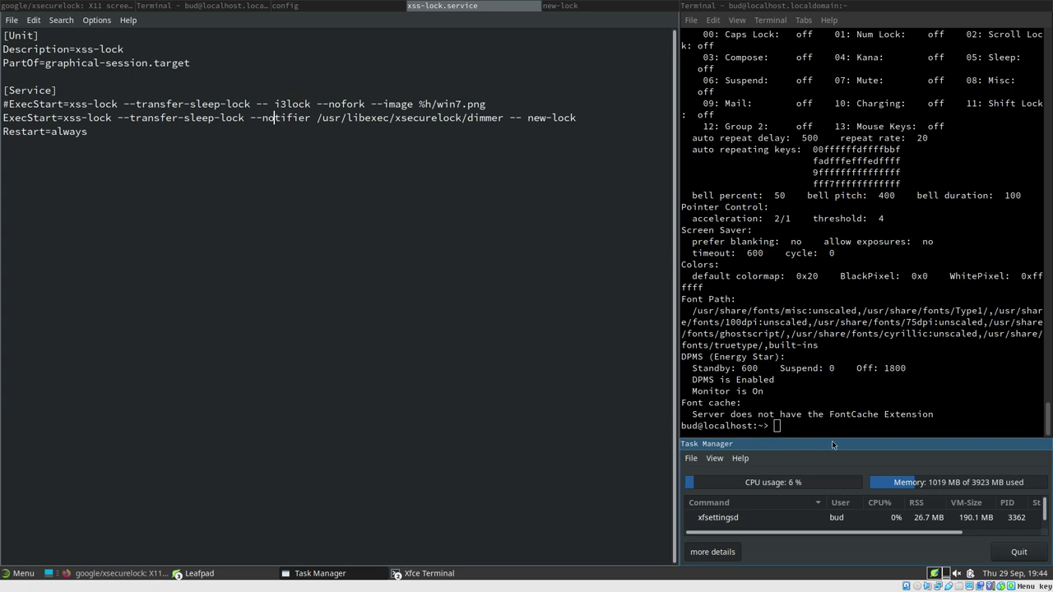
left_click_drag(833, 443, 828, 365)
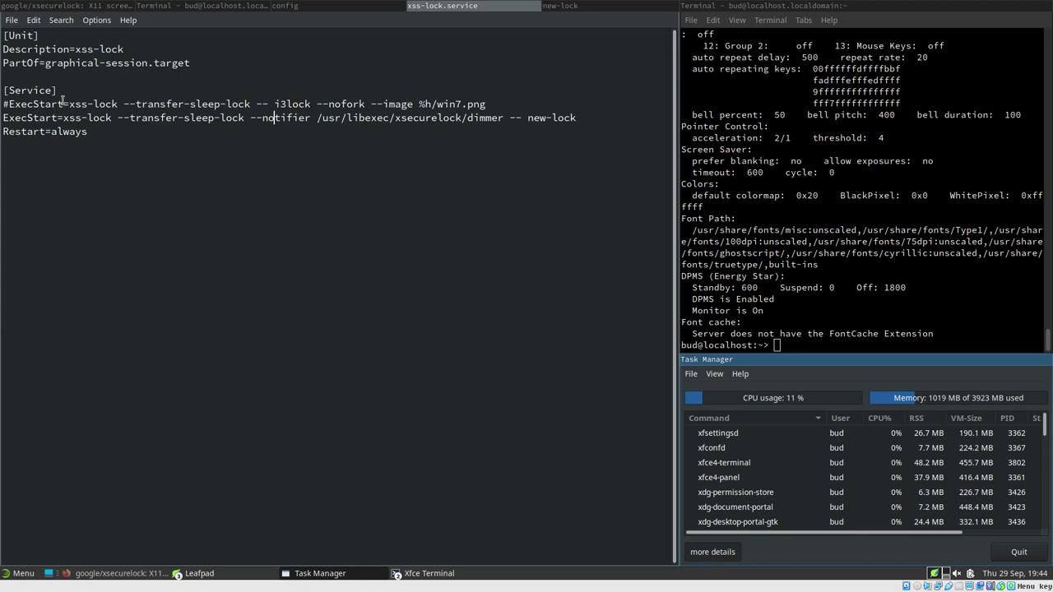
left_click_drag(63, 117, 116, 118)
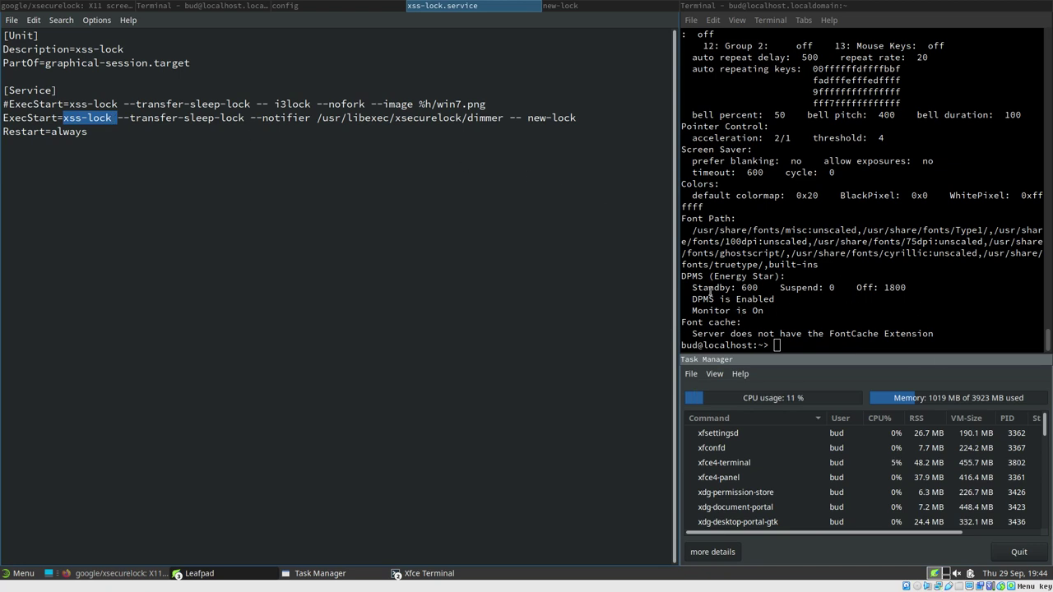
Pick out the 600 DPMS standby value, then show the terminal with xss-lock help
left_click_drag(697, 289, 995, 288)
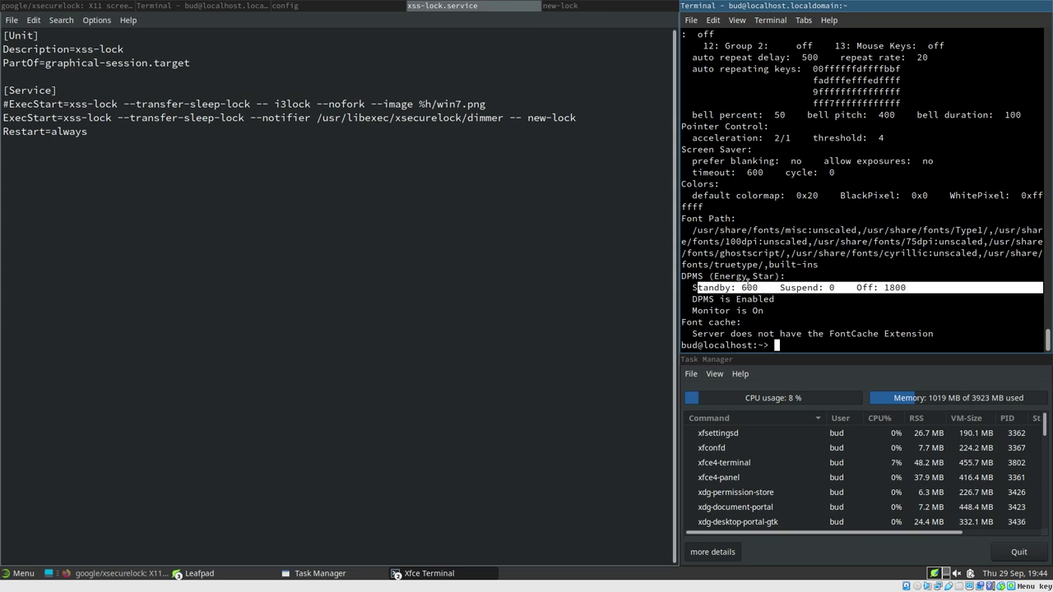
left_click(747, 285)
double_click(748, 285)
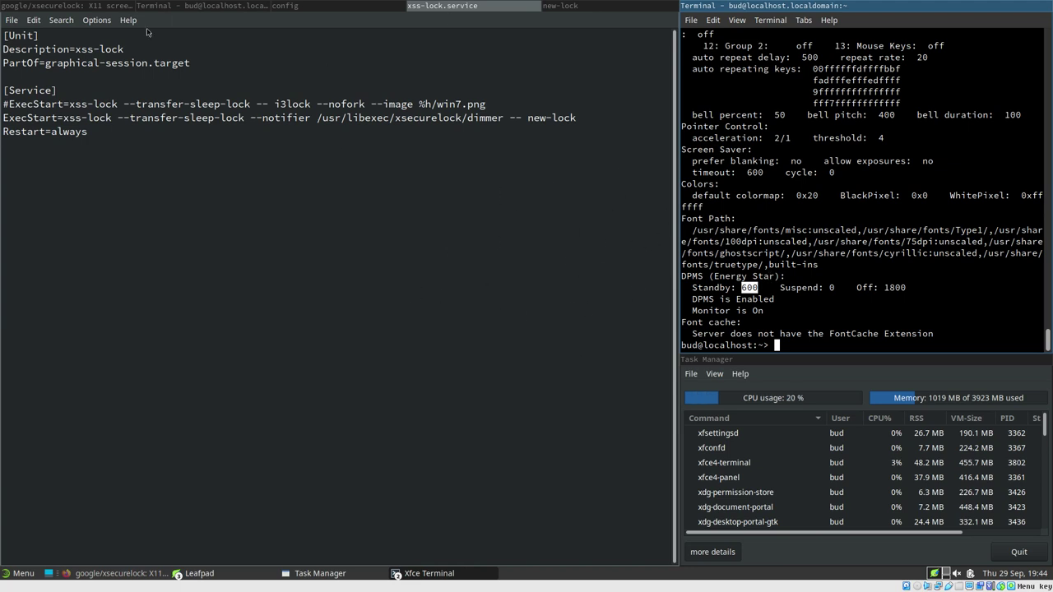
left_click(190, 4)
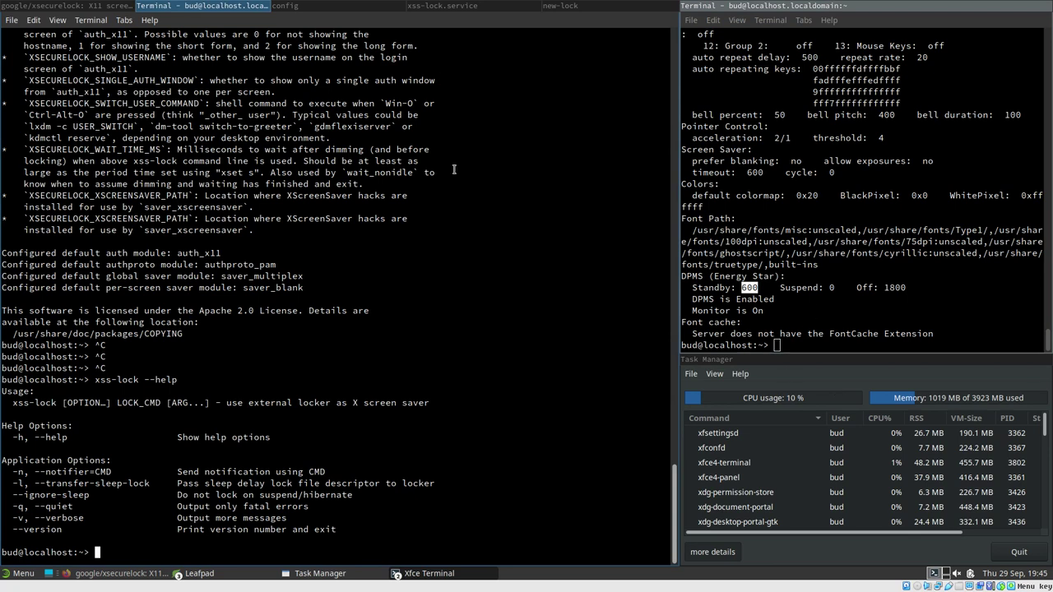
Scroll through the xsecurelock README in Firefox
left_click(62, 4)
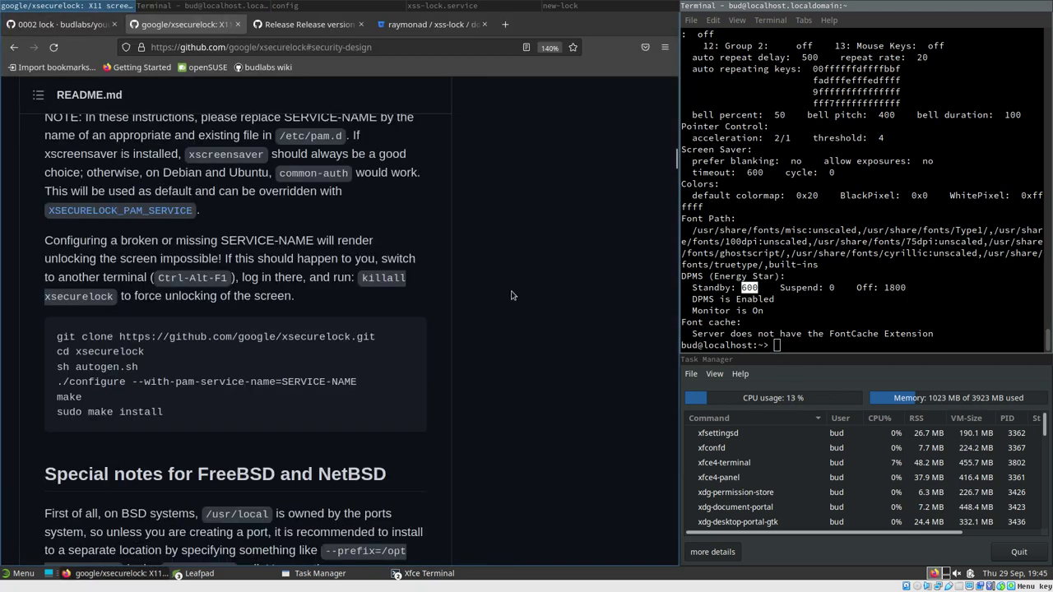
scroll(536, 306, "down", 4)
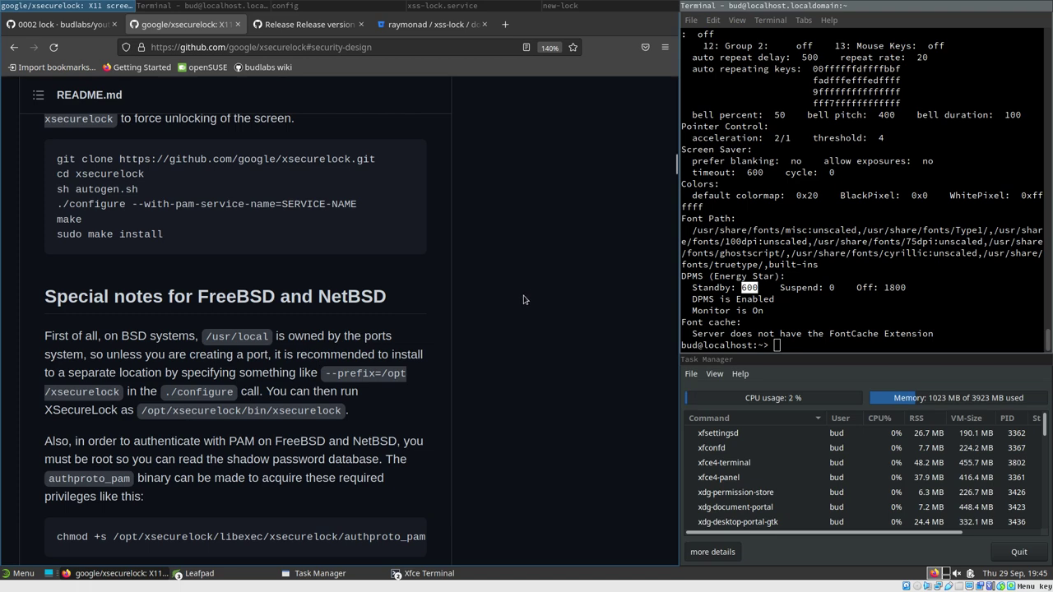
scroll(523, 300, "down", 3)
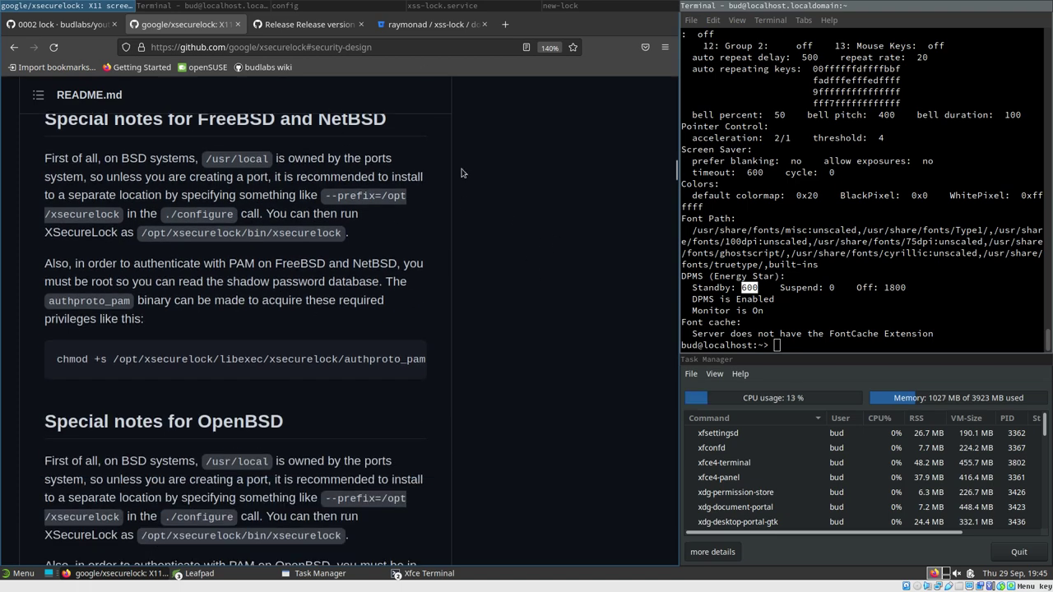
scroll(366, 272, "up", 2)
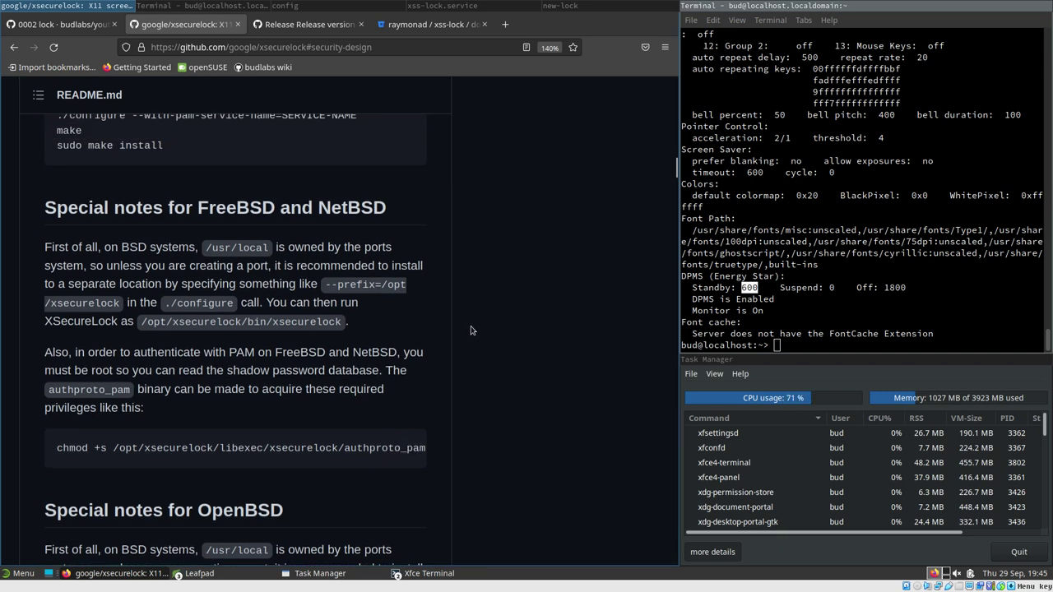
scroll(676, 177, "down", 2)
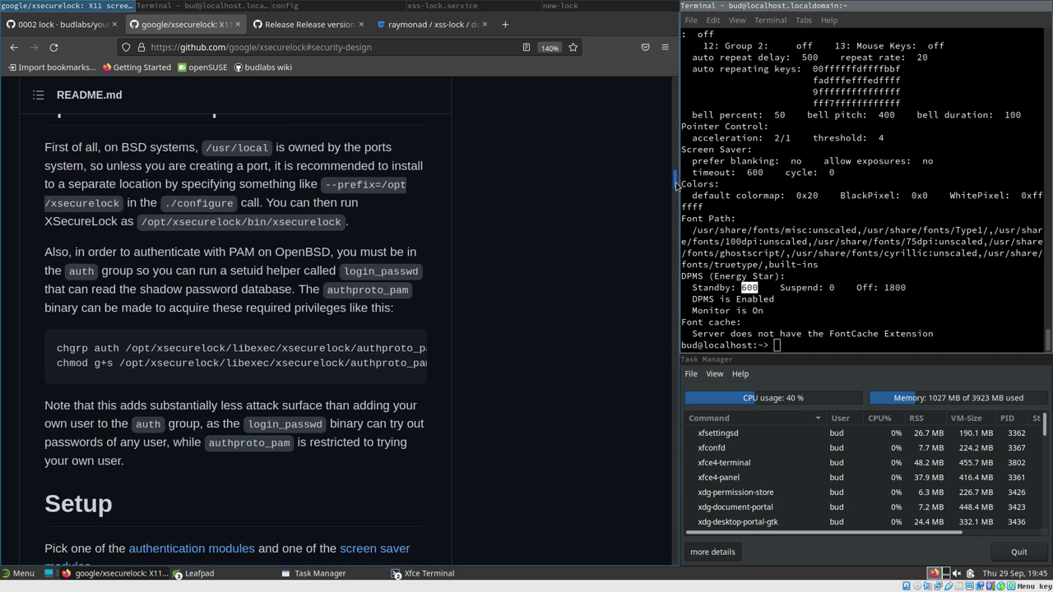
scroll(673, 179, "up", 5)
scroll(673, 180, "up", 9)
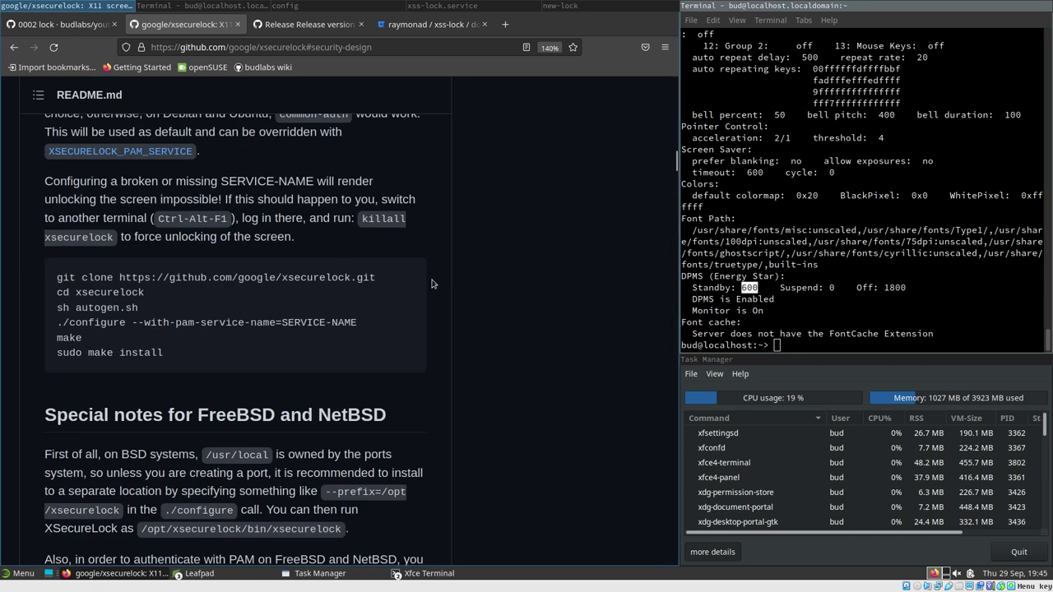
scroll(484, 282, "up", 4)
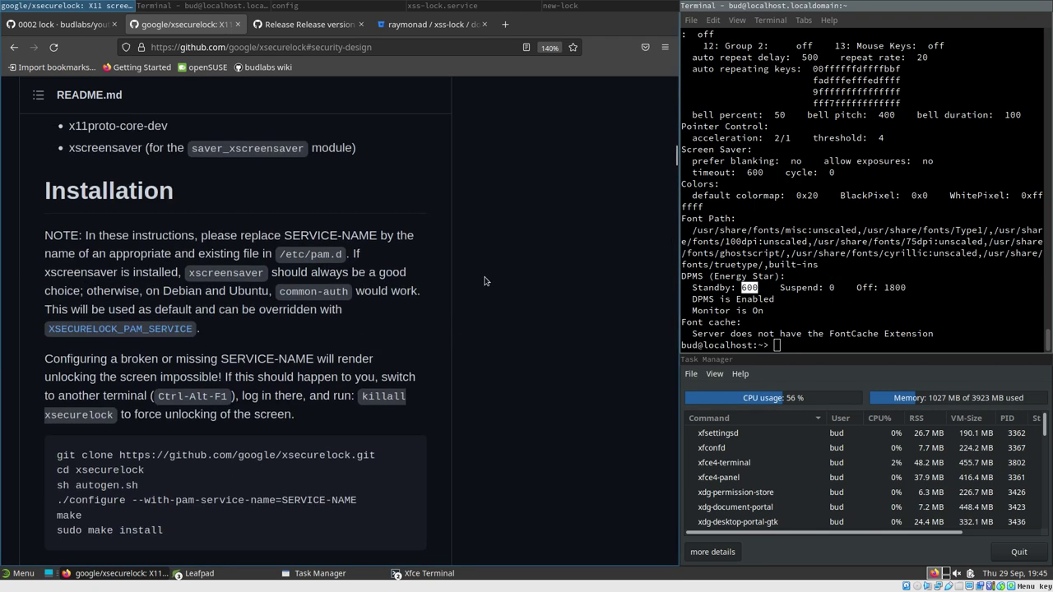
scroll(484, 282, "down", 8)
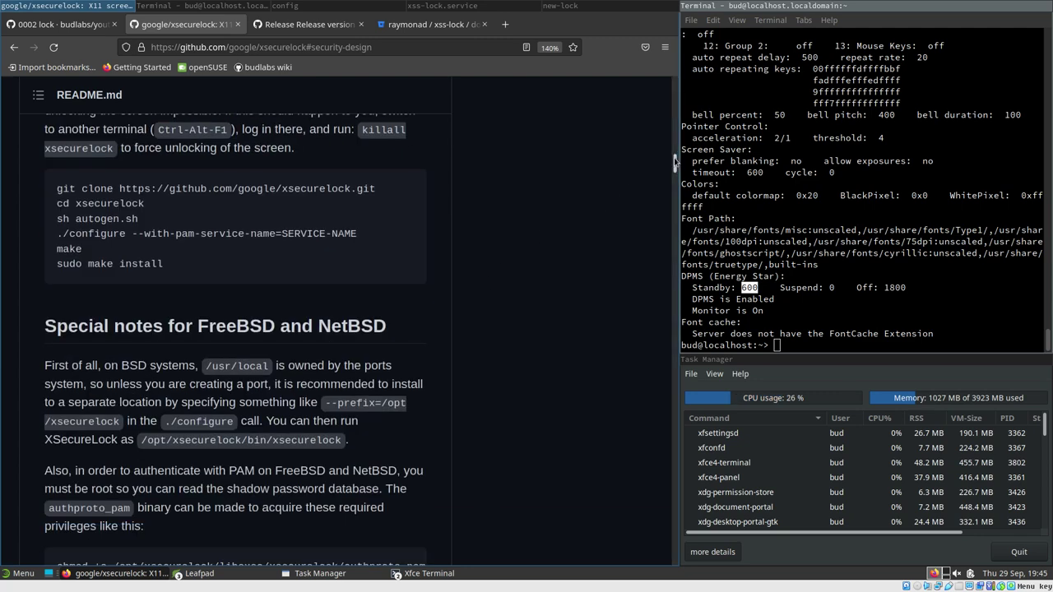
Go to the 0002 lock wiki page and scroll to its xss-lock ExecStart example
left_click_drag(677, 165, 672, 198)
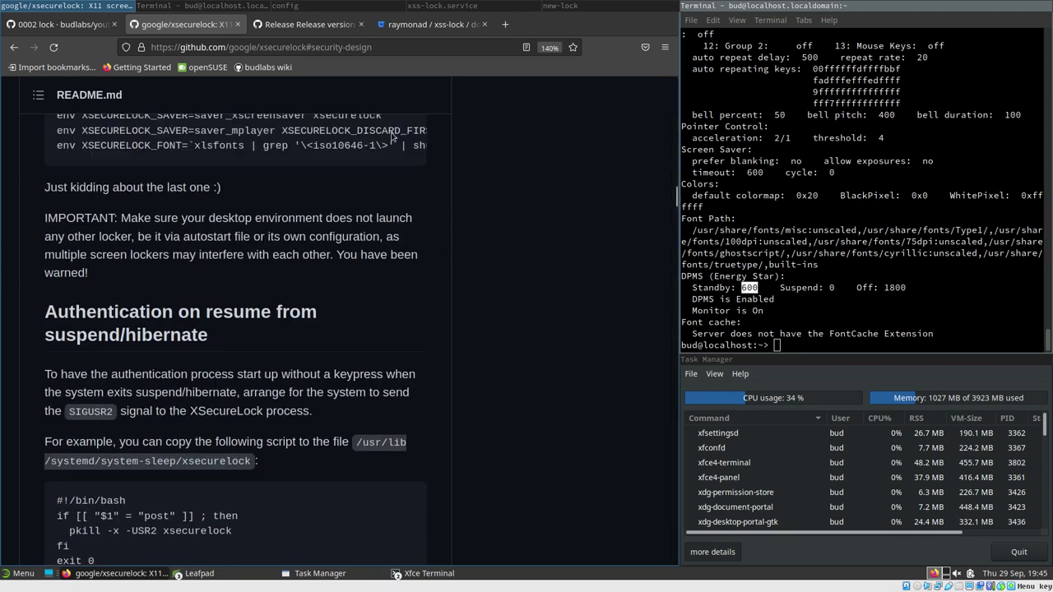
left_click(32, 25)
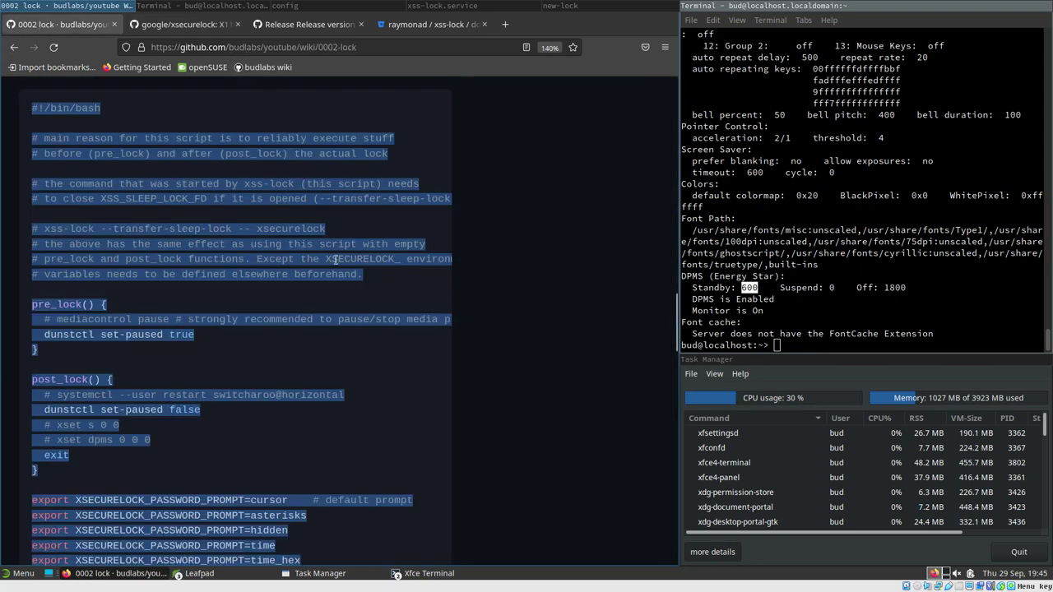
scroll(674, 312, "down", 15)
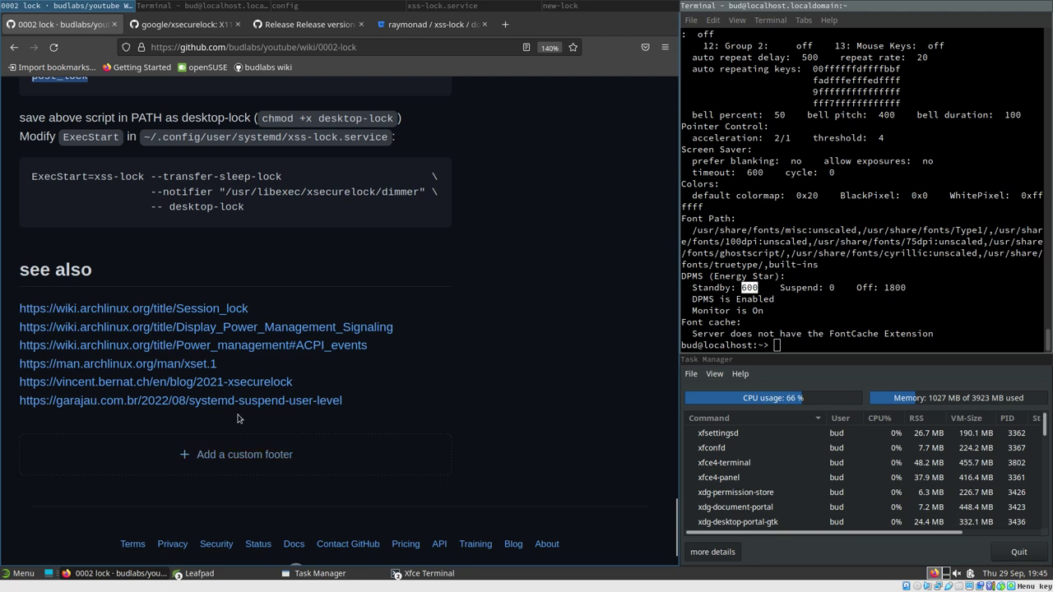
Open the garajau.com.br systemd user units article in a new tab, read it, and return to the README
middle_click(159, 402)
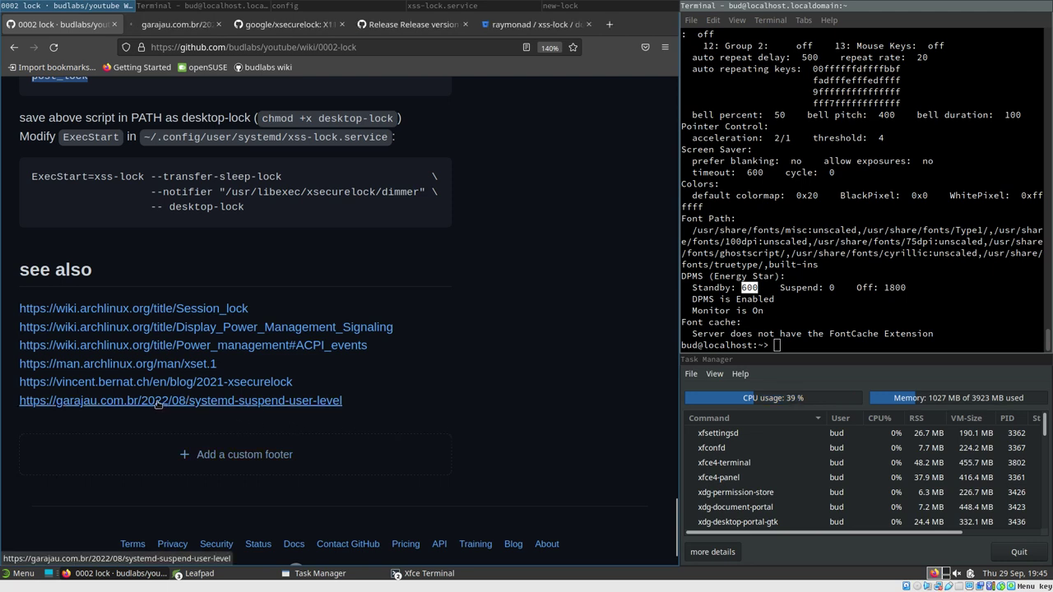
left_click(164, 29)
scroll(245, 389, "down", 3)
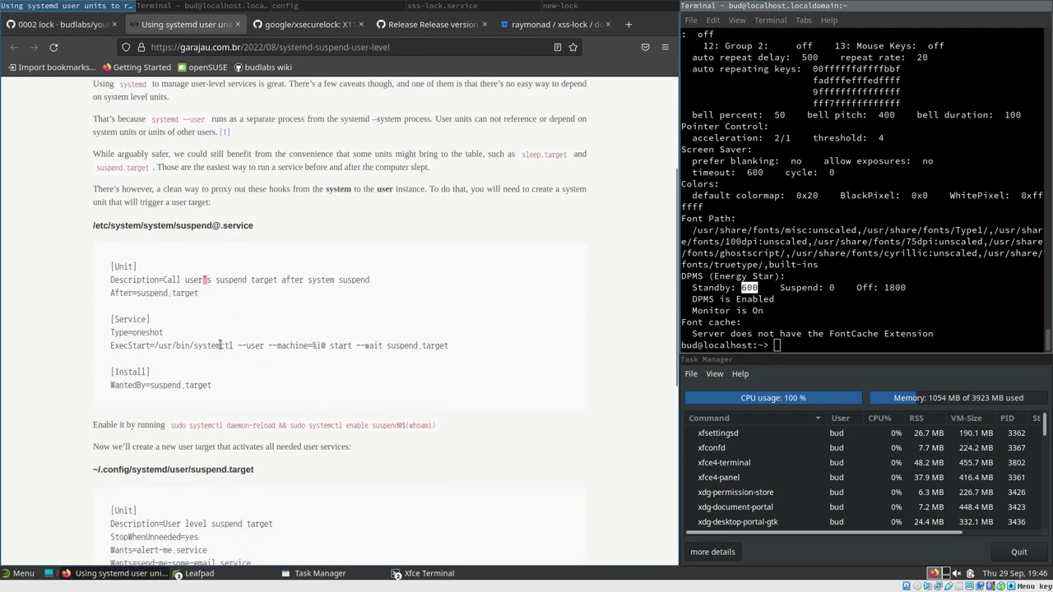
scroll(205, 297, "down", 3)
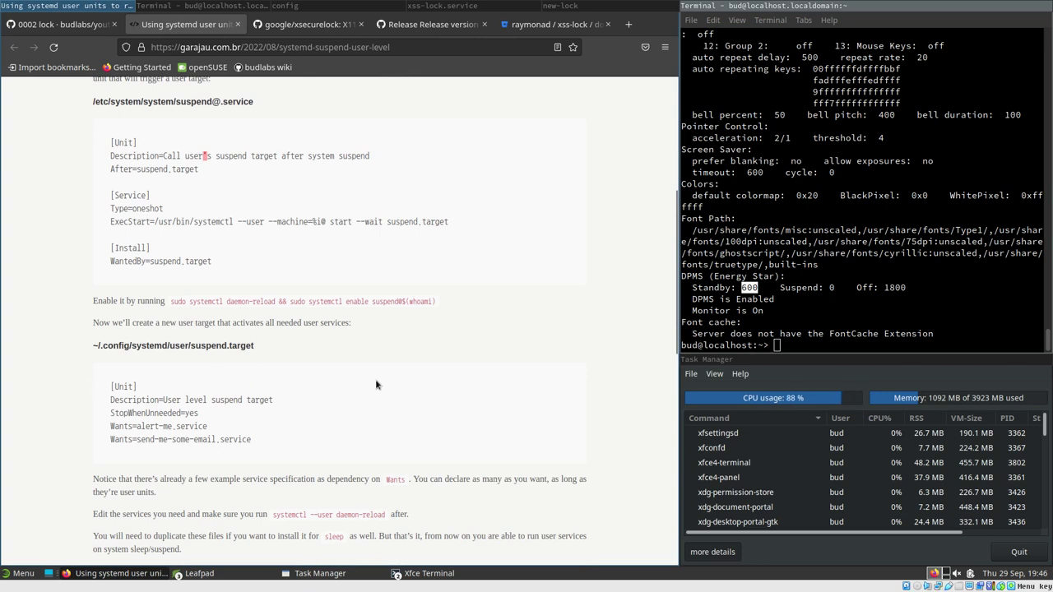
scroll(346, 383, "down", 1)
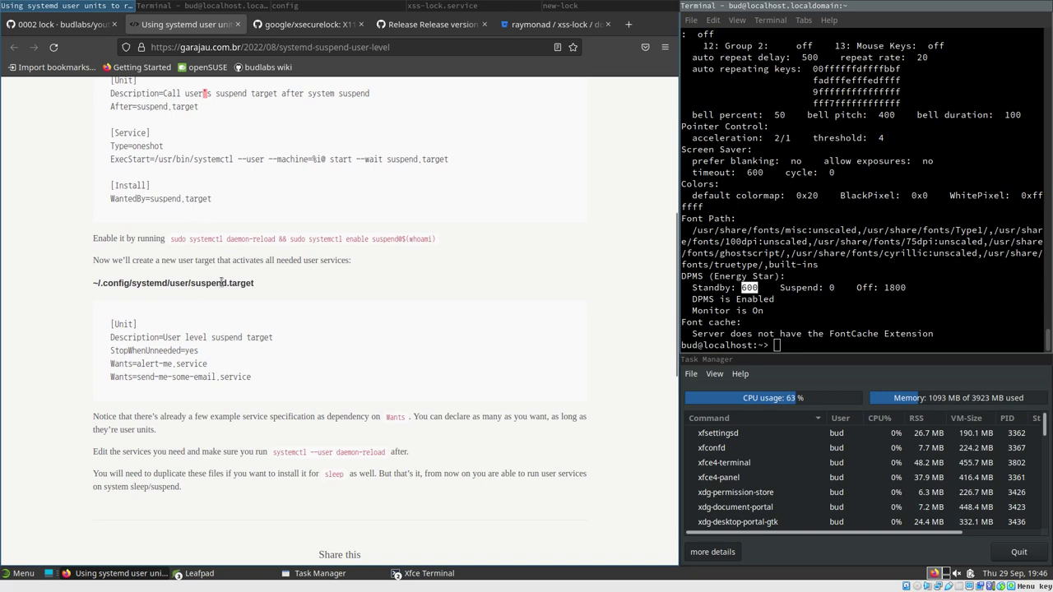
scroll(230, 260, "up", 1)
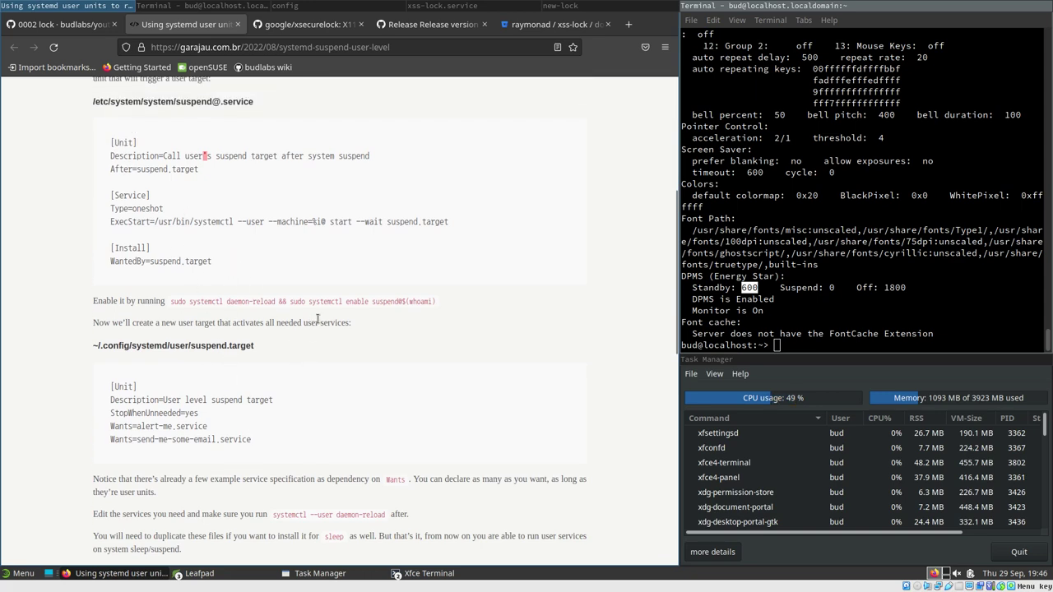
left_click_drag(676, 217, 663, 97)
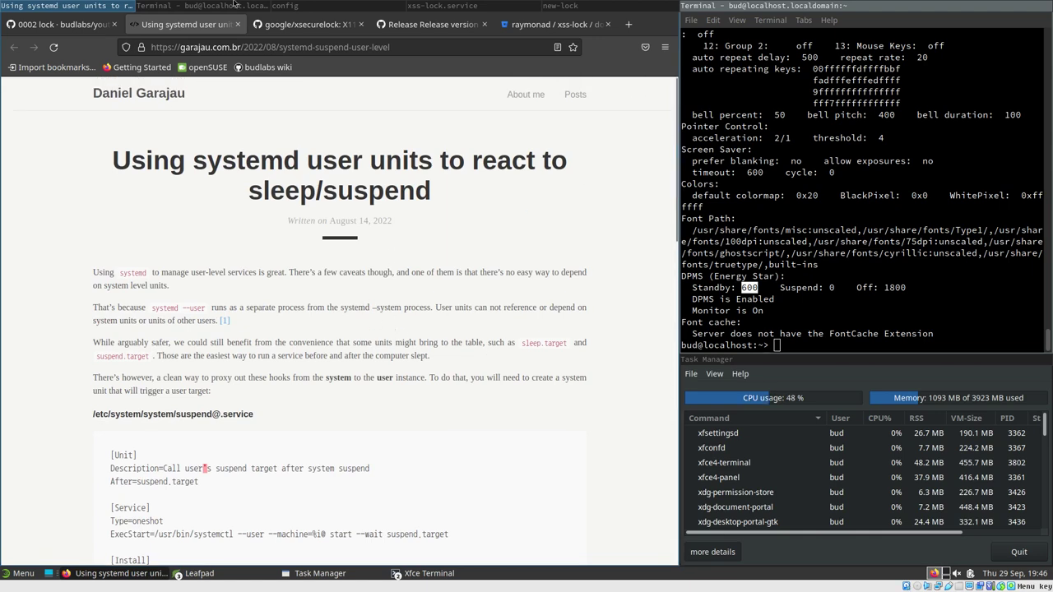
left_click(277, 25)
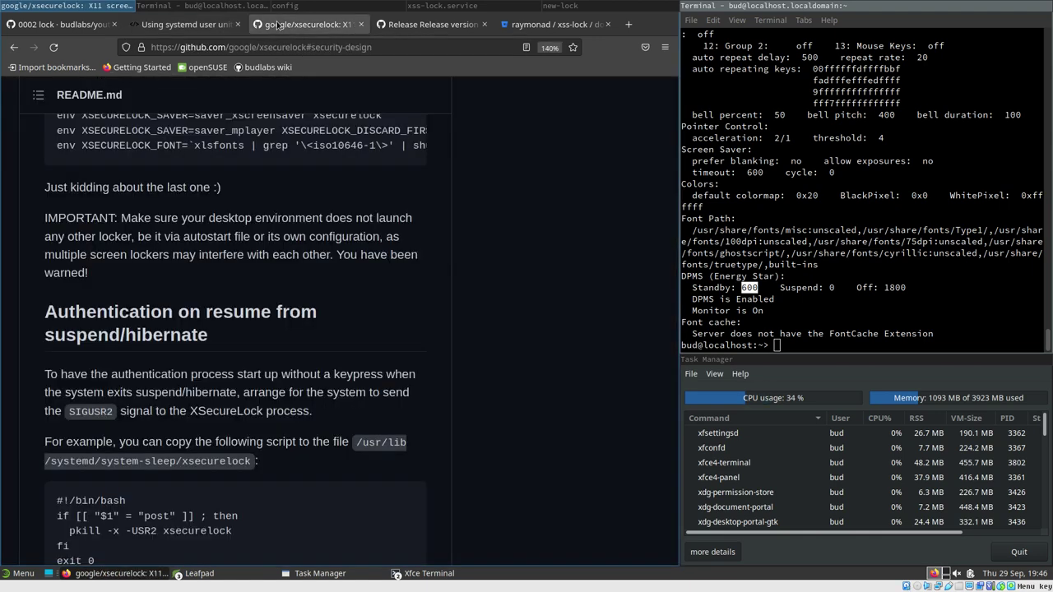
Scroll the xsecurelock repo page back to its top and show the i3 config in Leafpad
left_click(220, 5)
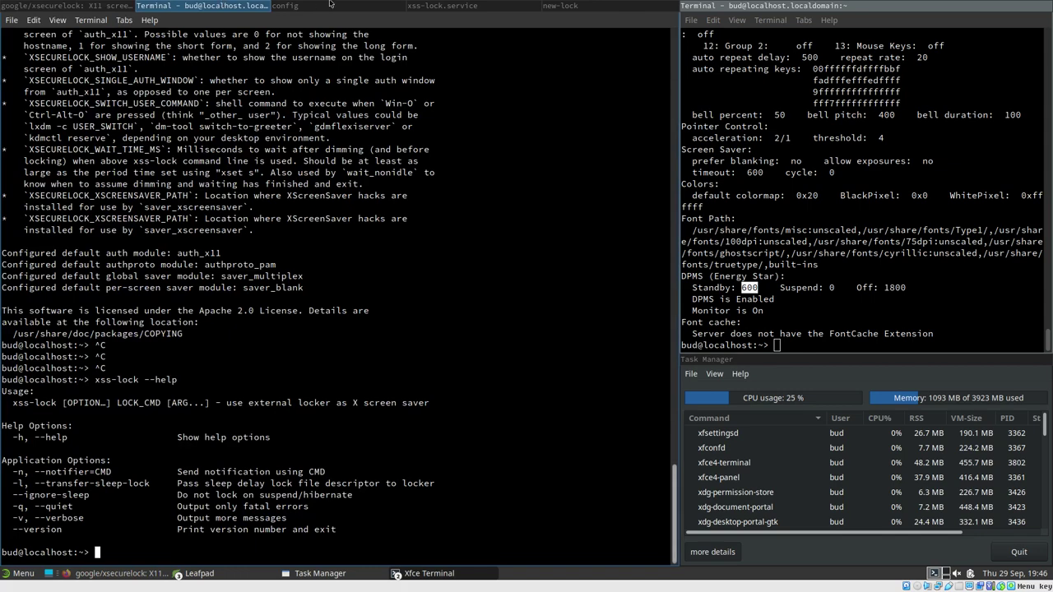
left_click(337, 5)
left_click(202, 5)
left_click(96, 5)
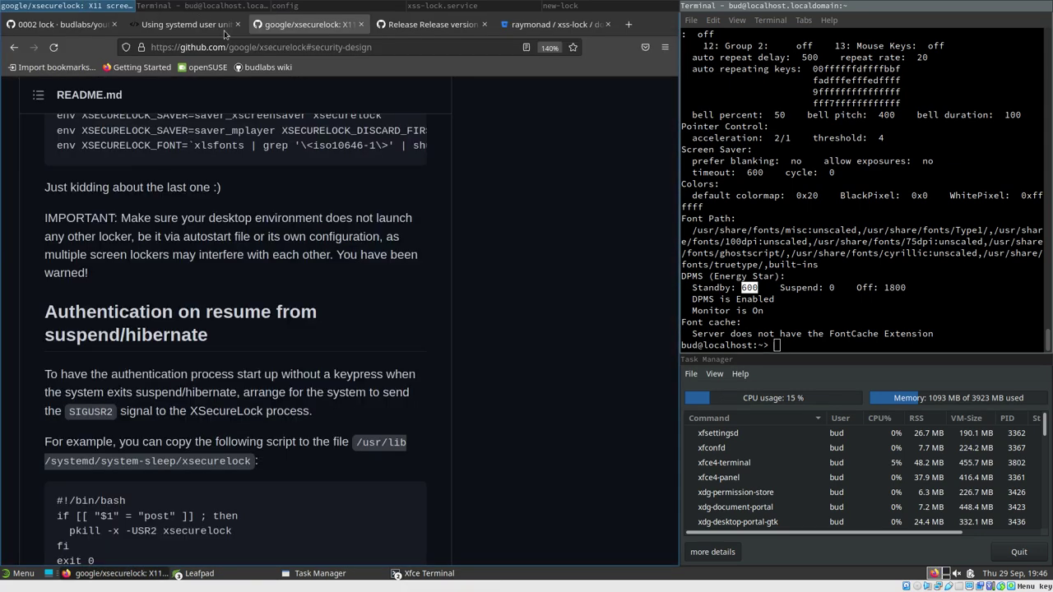
scroll(676, 205, "down", 1)
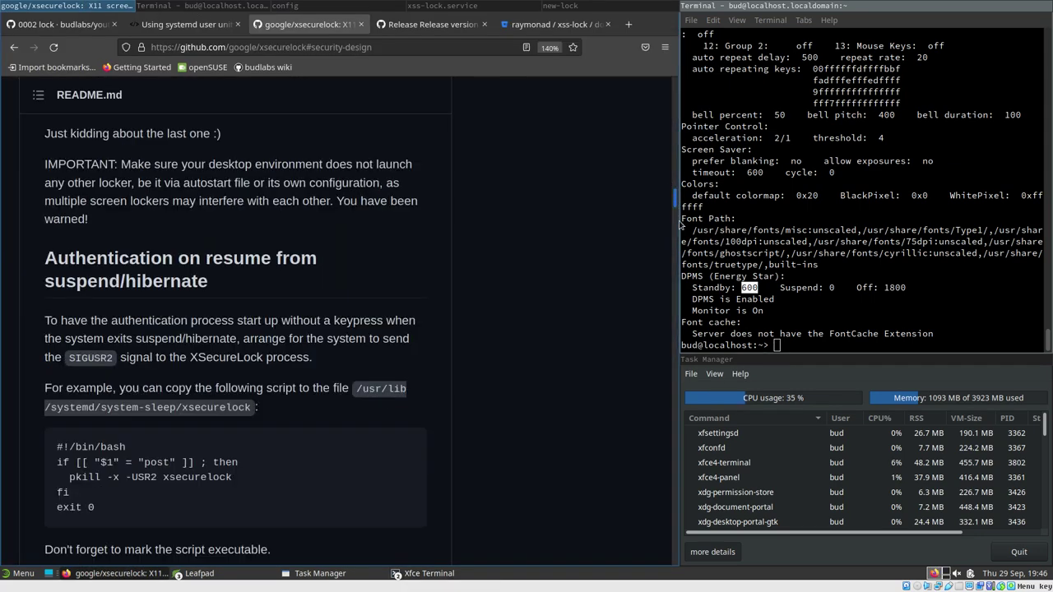
scroll(679, 224, "down", 15)
left_click_drag(675, 216, 669, 74)
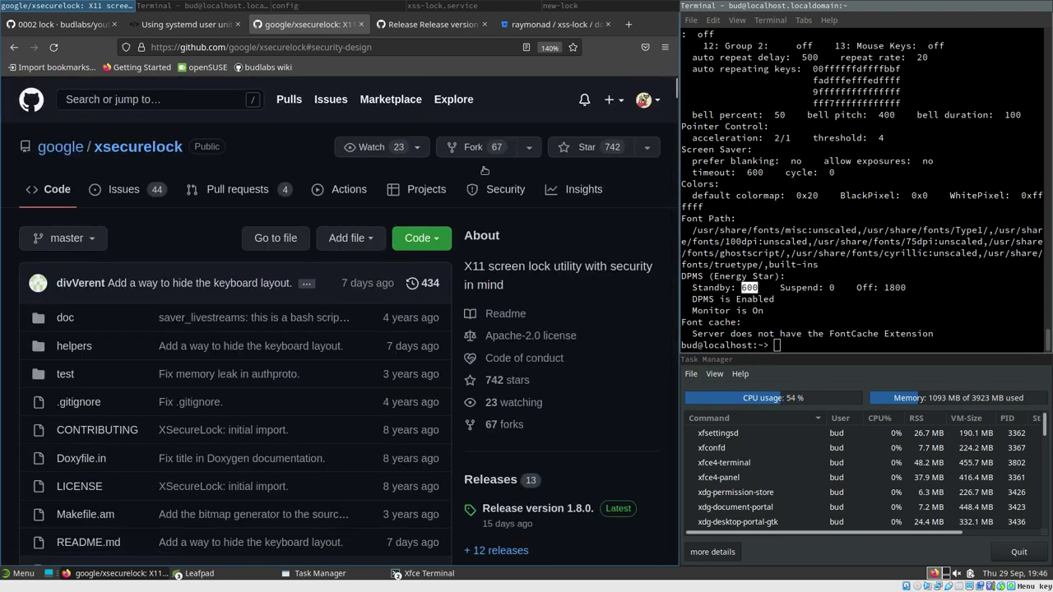
left_click(176, 5)
left_click(338, 5)
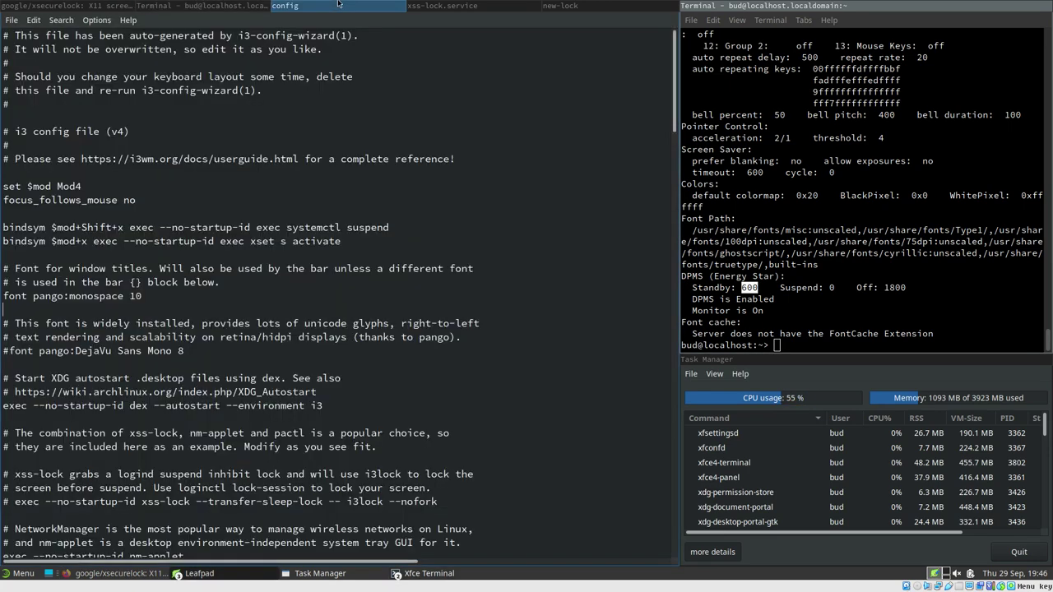
Check the Whisker Menu Commands properties, where Lock Screen runs dm-tool lock, and open the application menu
right_click(22, 576)
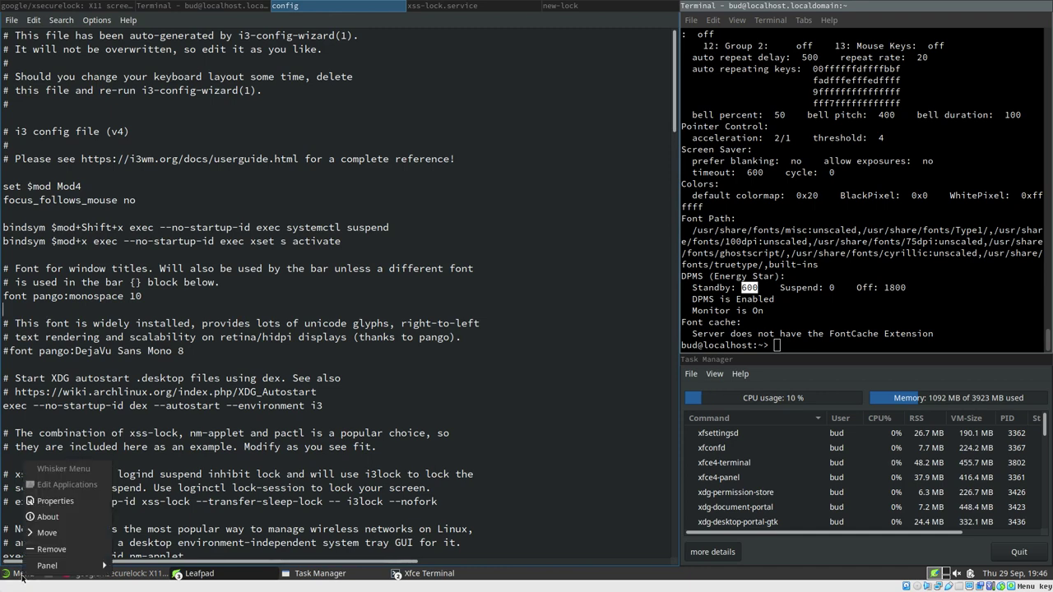
left_click(76, 503)
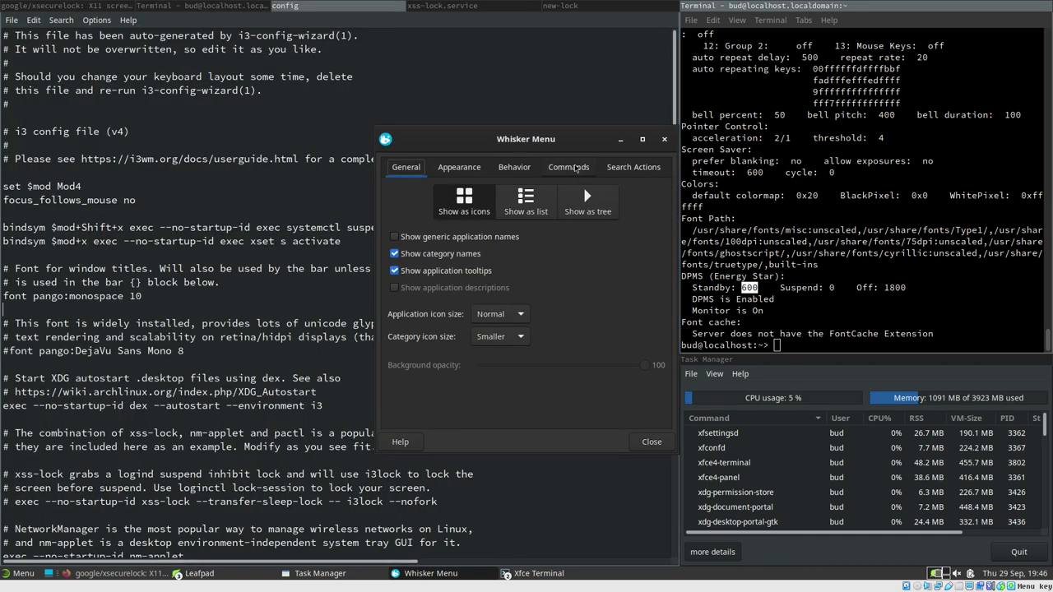
left_click(568, 167)
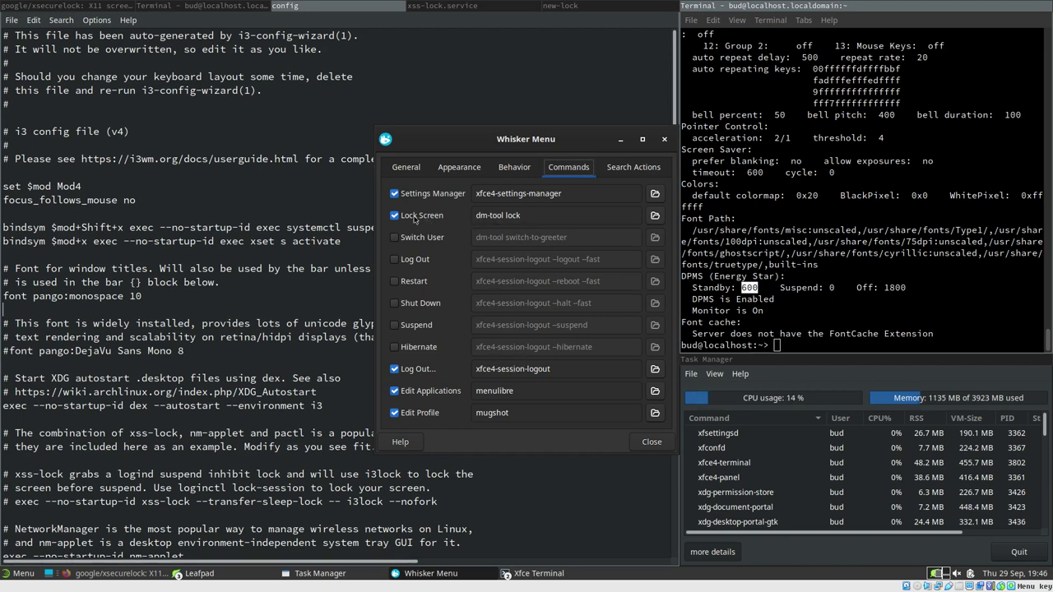
left_click(14, 580)
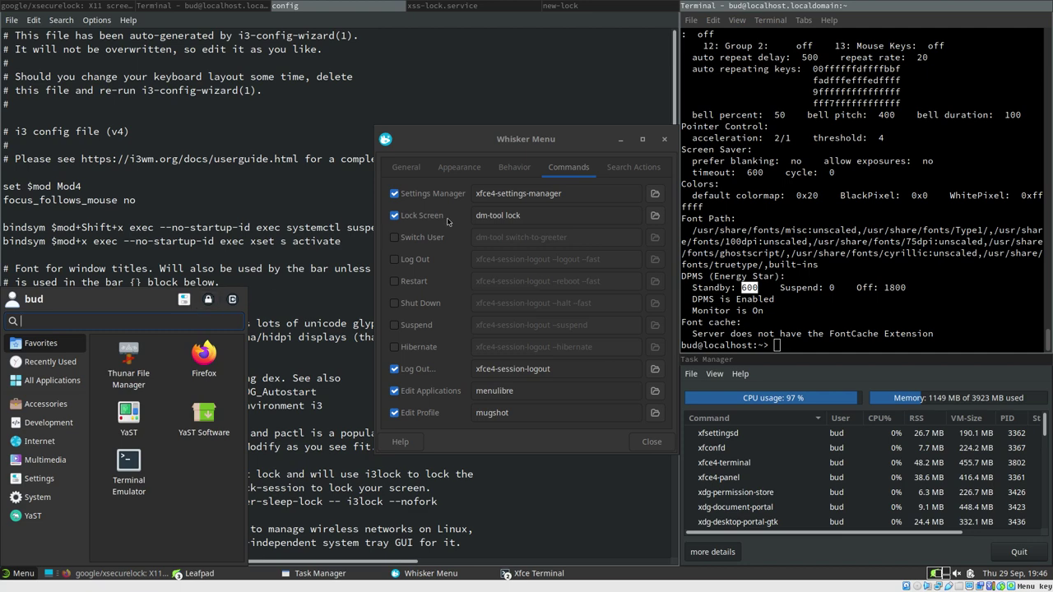
Test-lock and unlock the screen, then replace the Lock Screen command with xset s activate
left_click(208, 301)
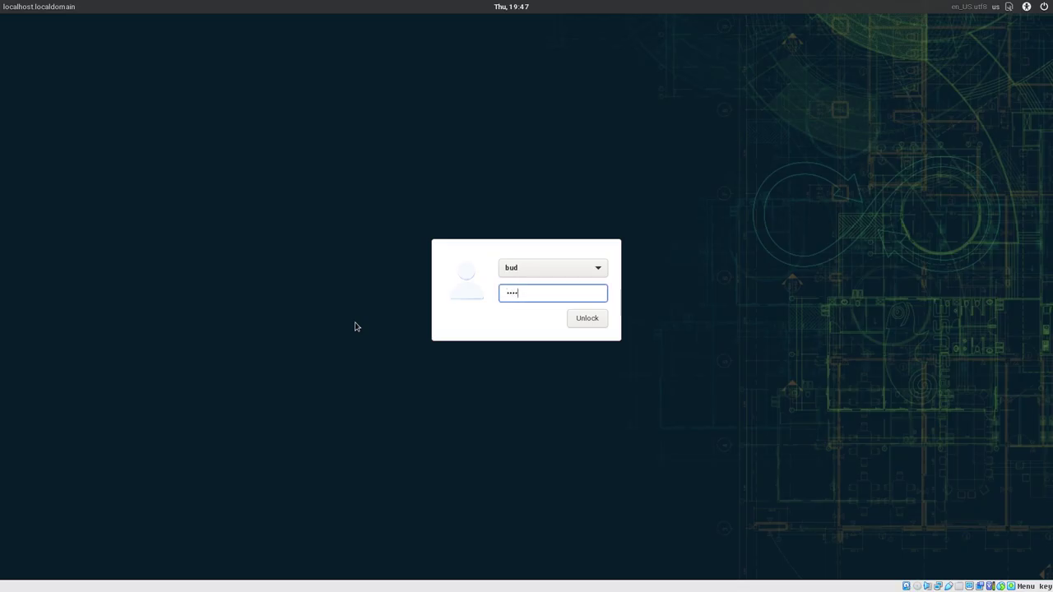
key("Return")
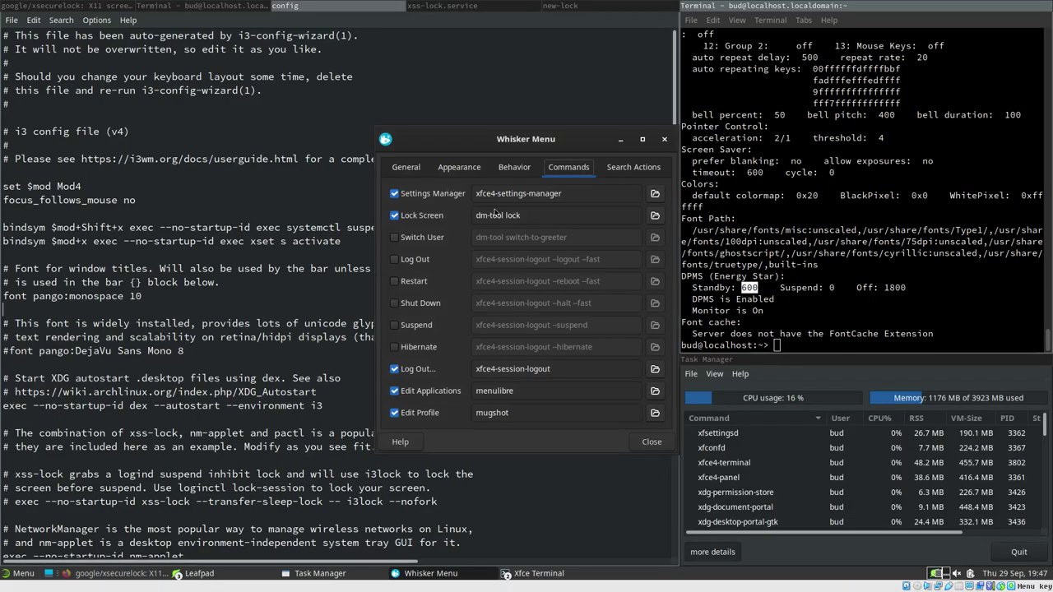
triple_click(487, 215)
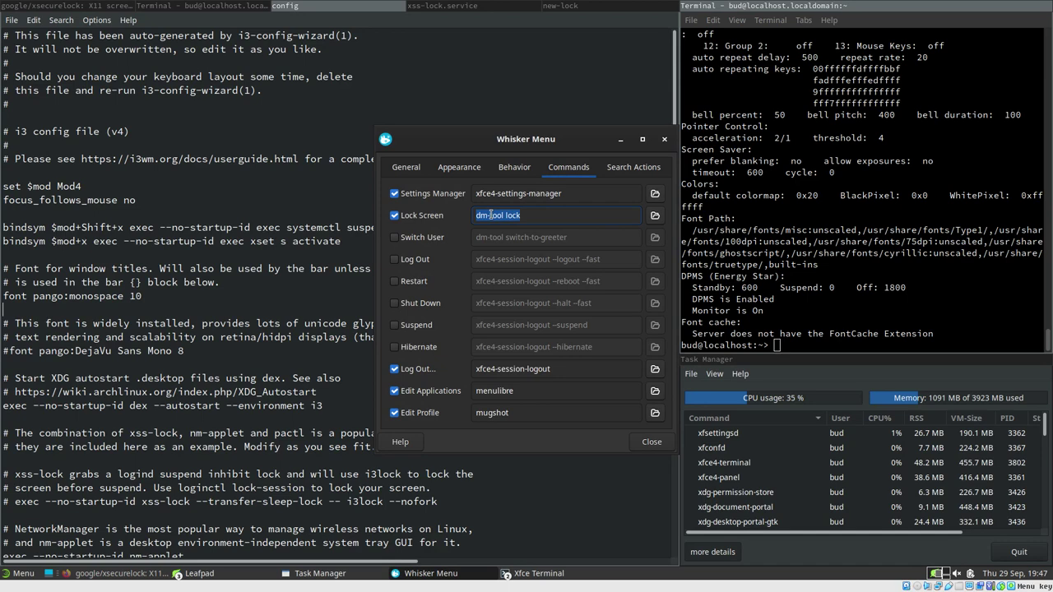
type("xset s activate")
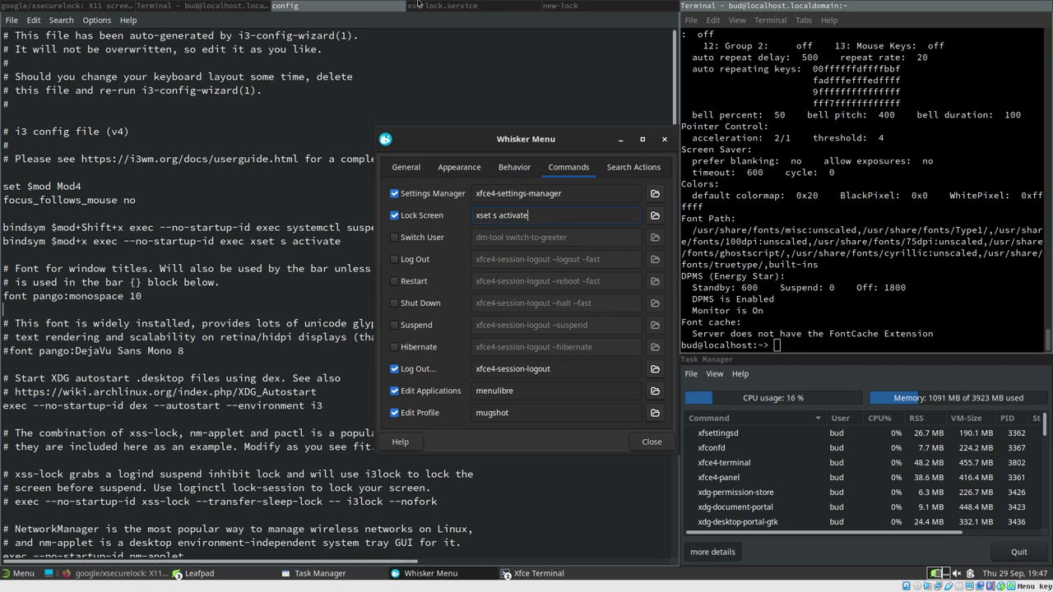
Lock via the Whisker Menu lock icon, confirm the xsecurelock cube appears, and unlock with the account password
left_click(557, 5)
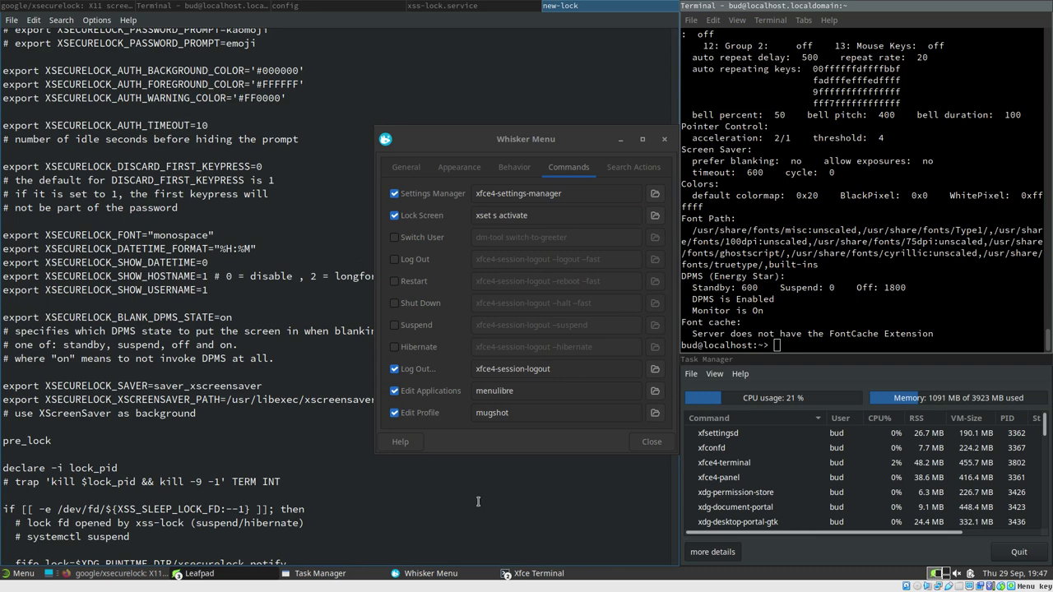
left_click_drag(610, 448, 547, 448)
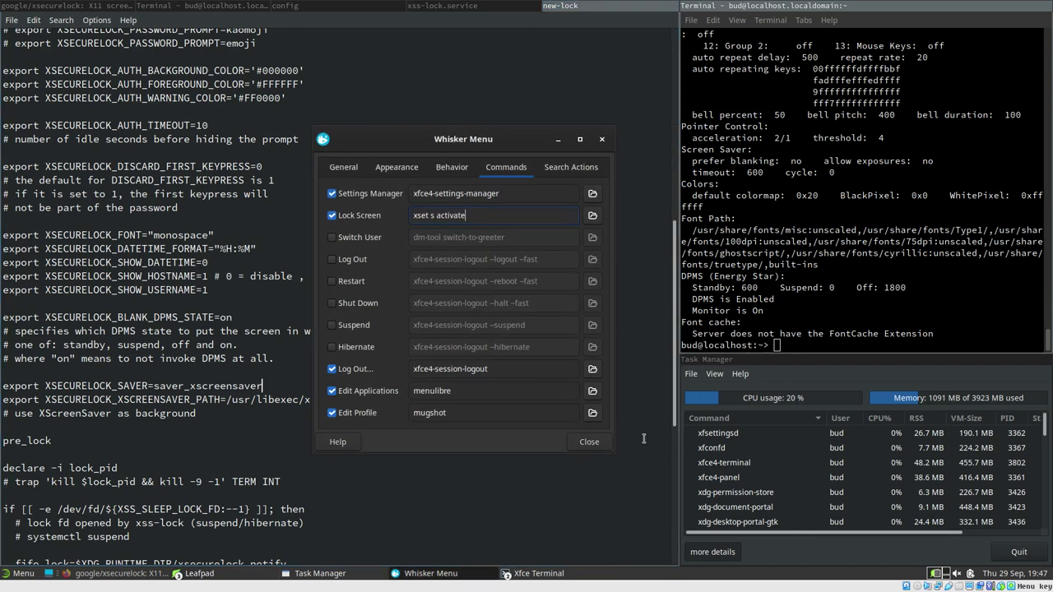
left_click(14, 577)
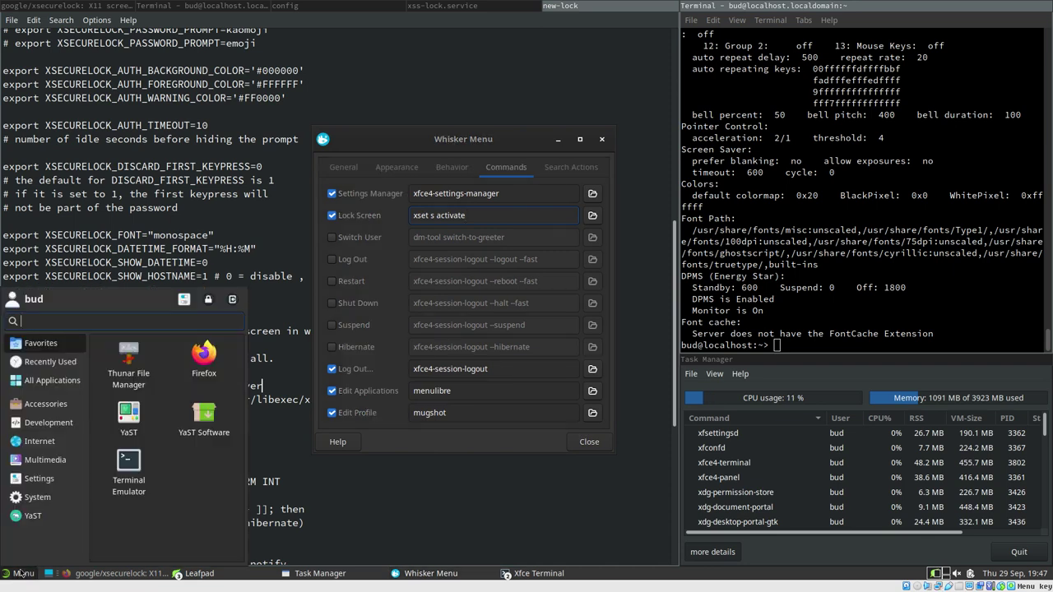
left_click(209, 300)
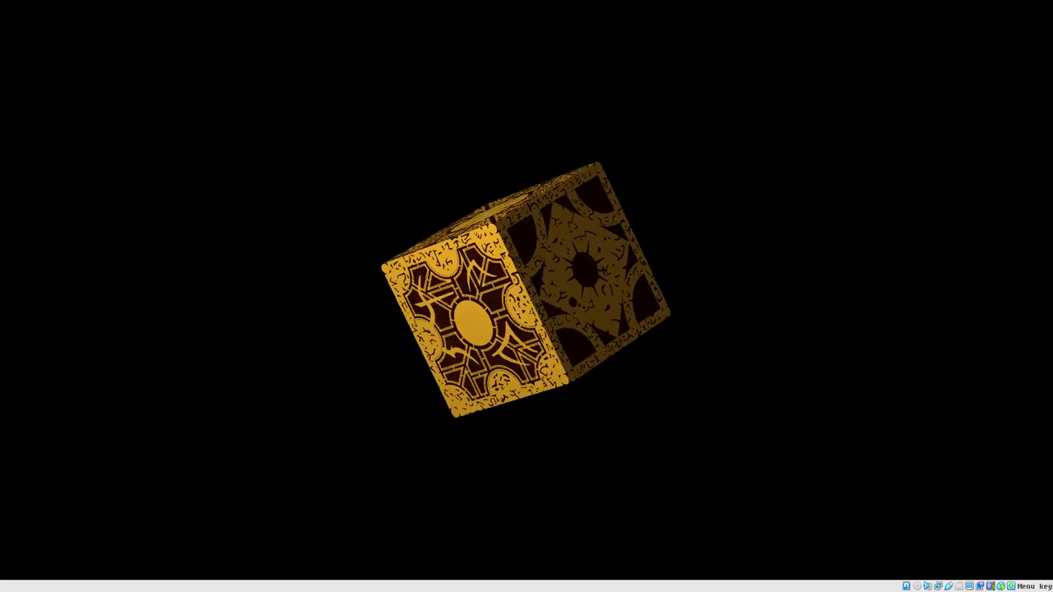
key("Return")
type("password")
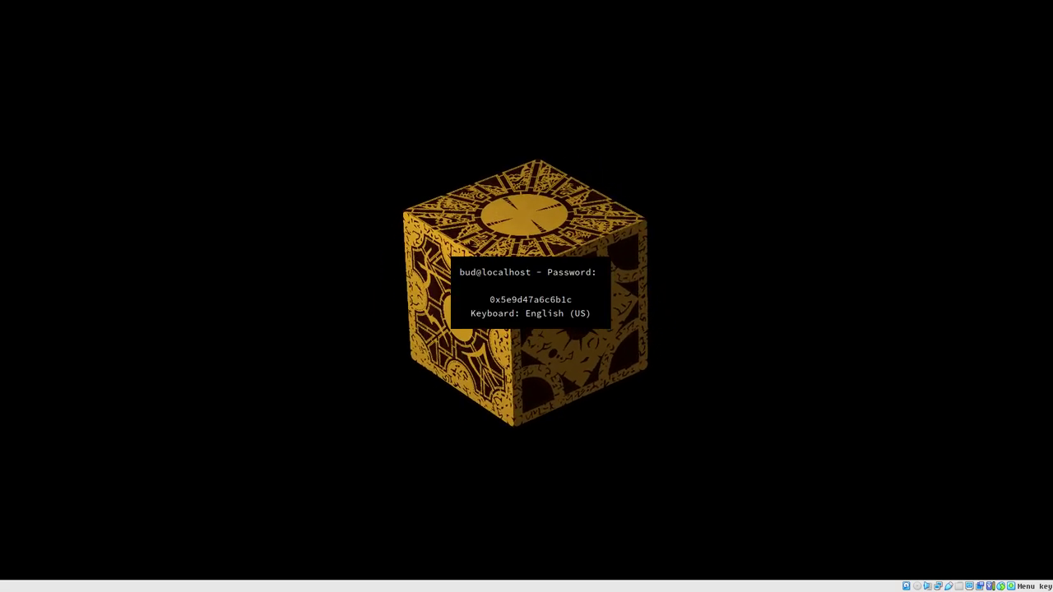
key("Return")
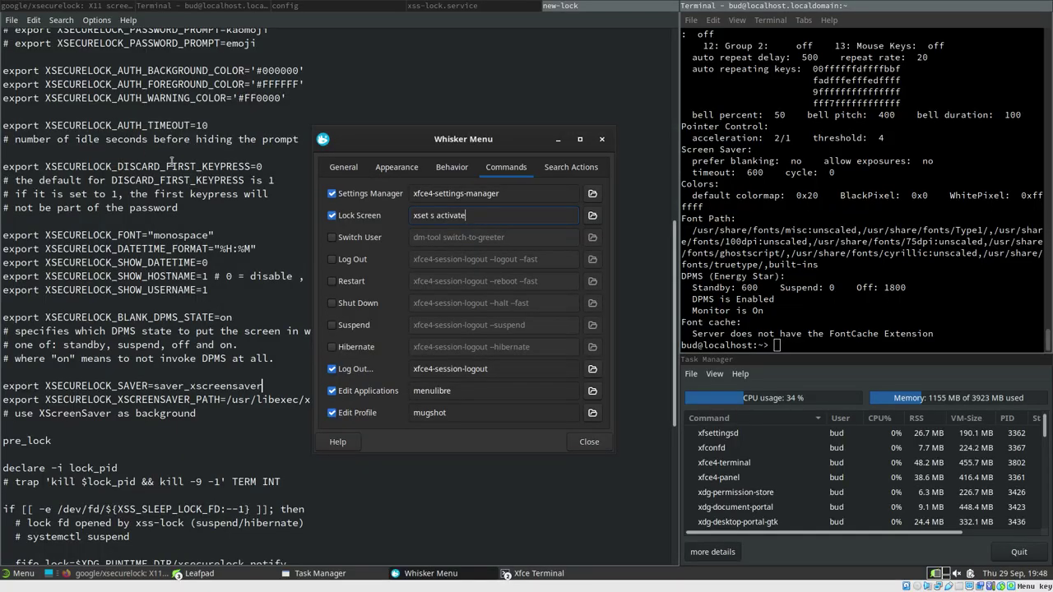
Close the Whisker Menu settings and select the three AUTH color export lines in new-lock
left_click(602, 141)
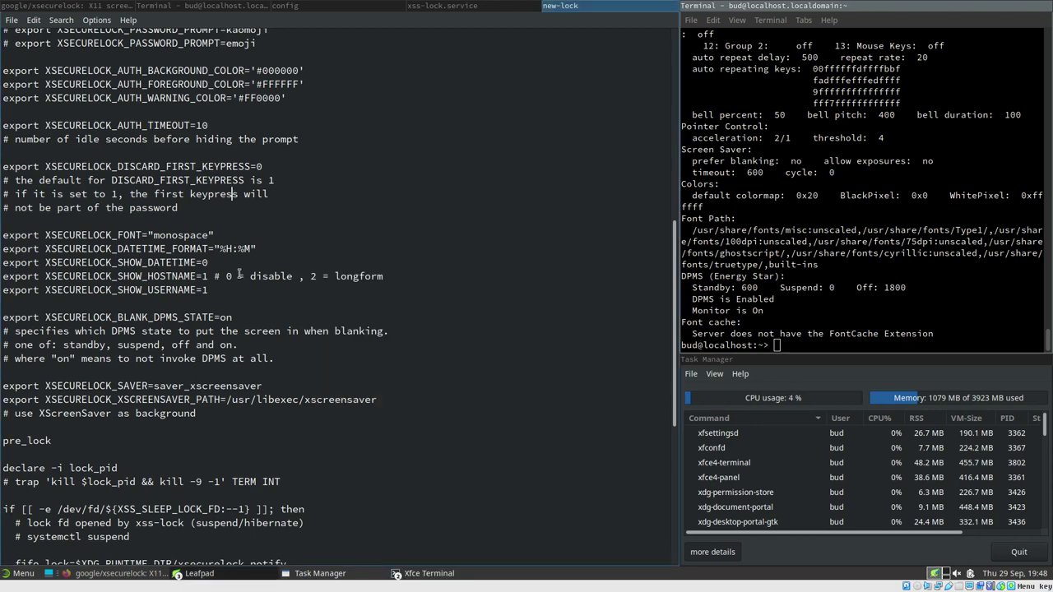
scroll(240, 274, "up", 6)
scroll(246, 296, "down", 4)
scroll(248, 306, "up", 4)
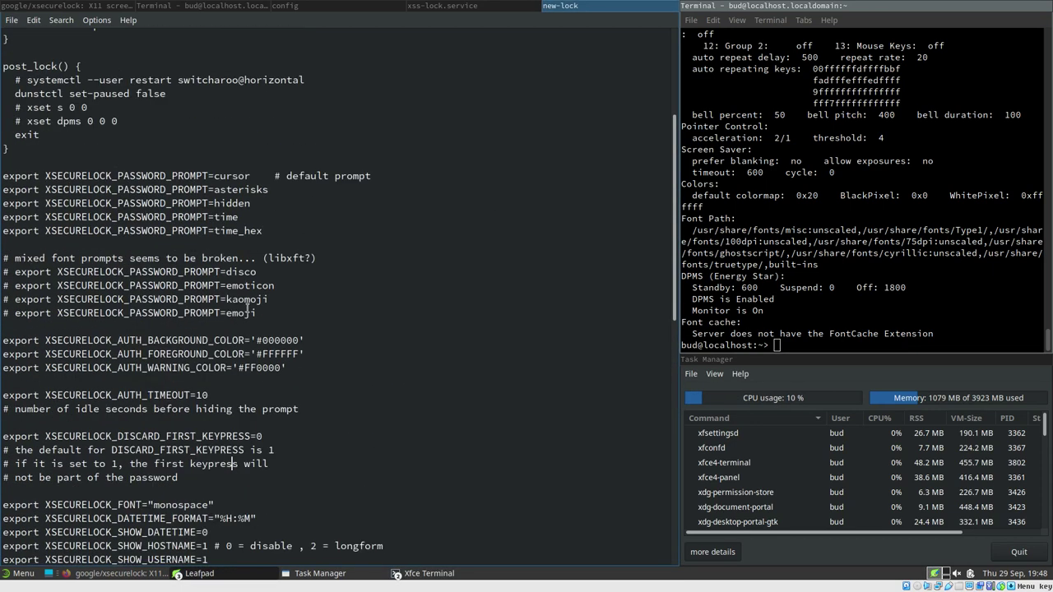
scroll(247, 306, "up", 5)
scroll(327, 292, "down", 4)
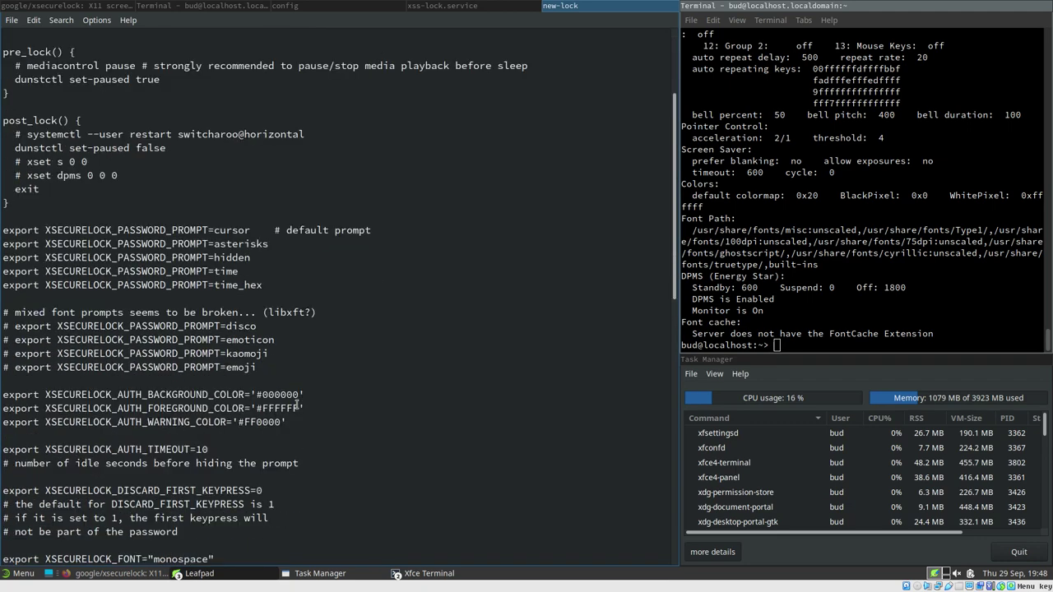
left_click_drag(286, 422, 1, 397)
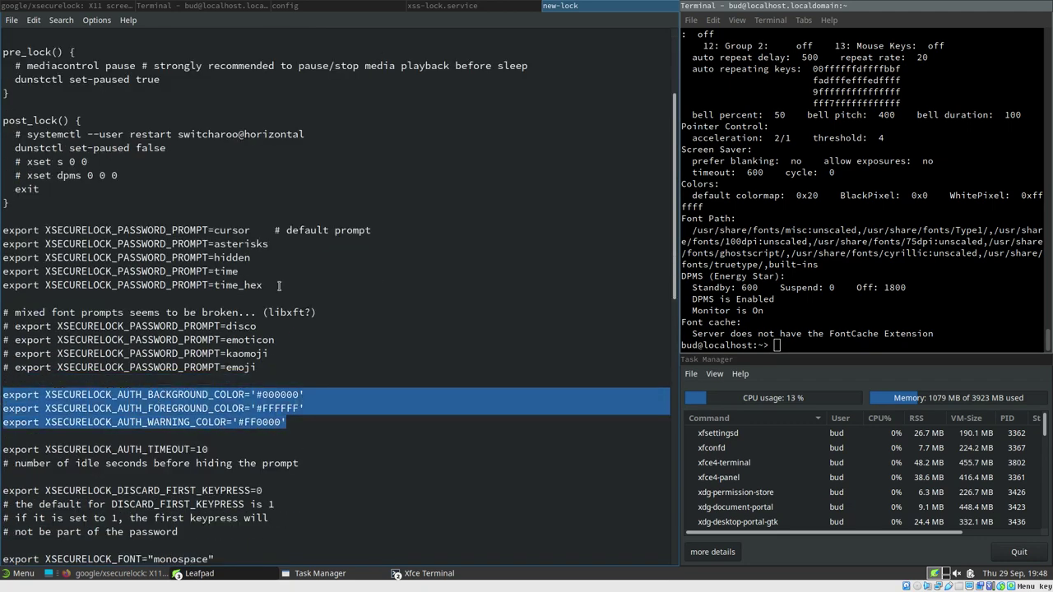
Show the 0002 lock wiki's xsecurelock wrapper bash script in Firefox
left_click(80, 5)
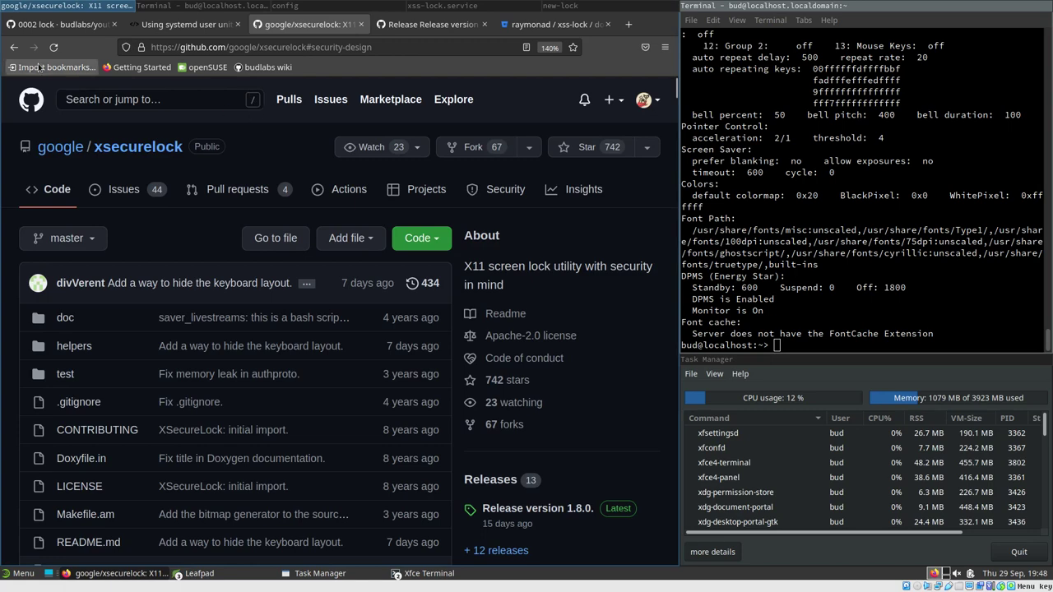
left_click(46, 26)
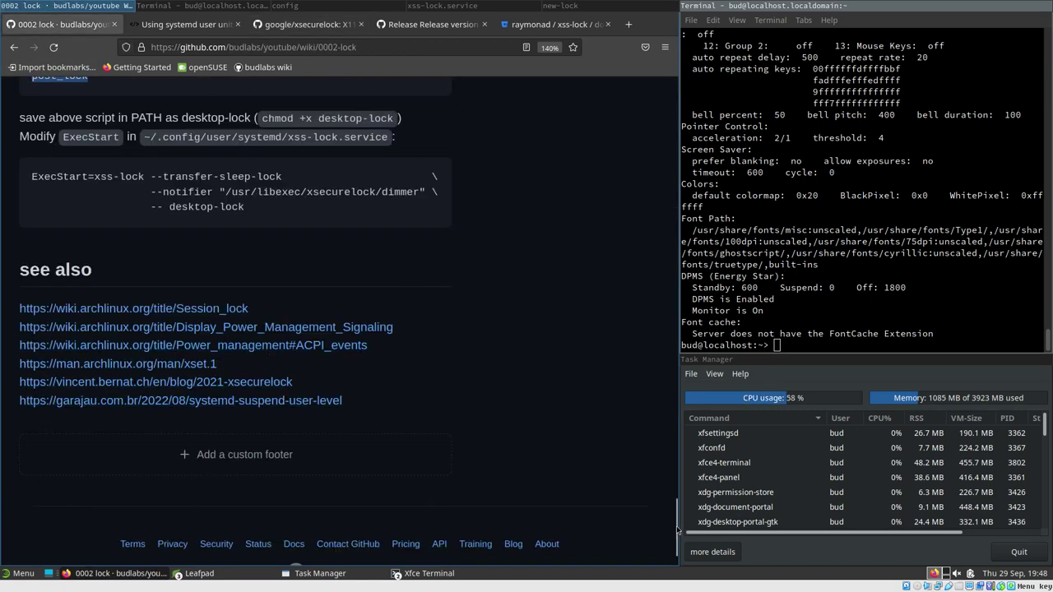
left_click_drag(676, 529, 668, 276)
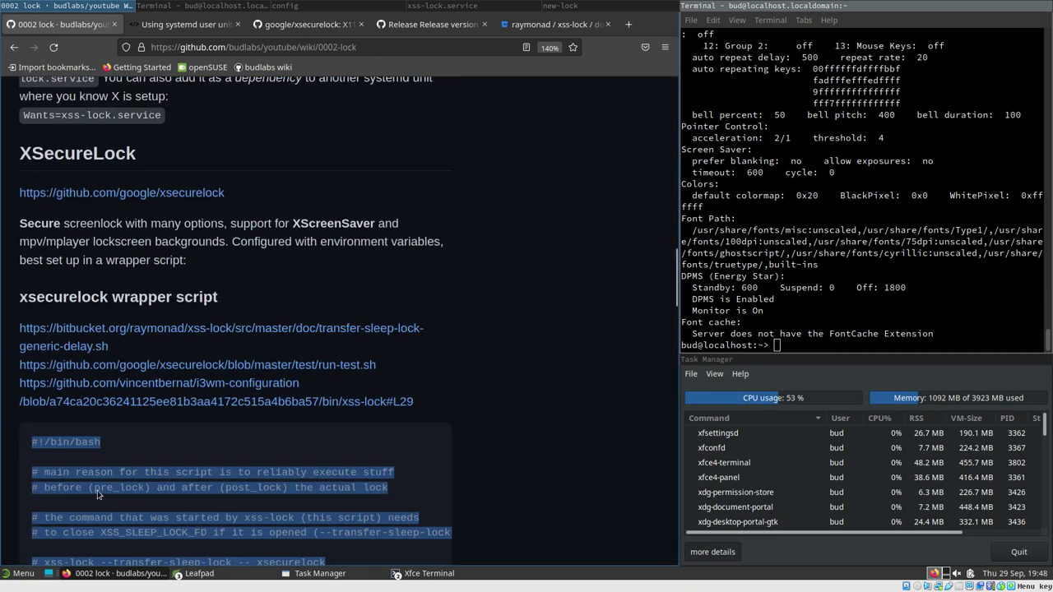
scroll(67, 414, "down", 3)
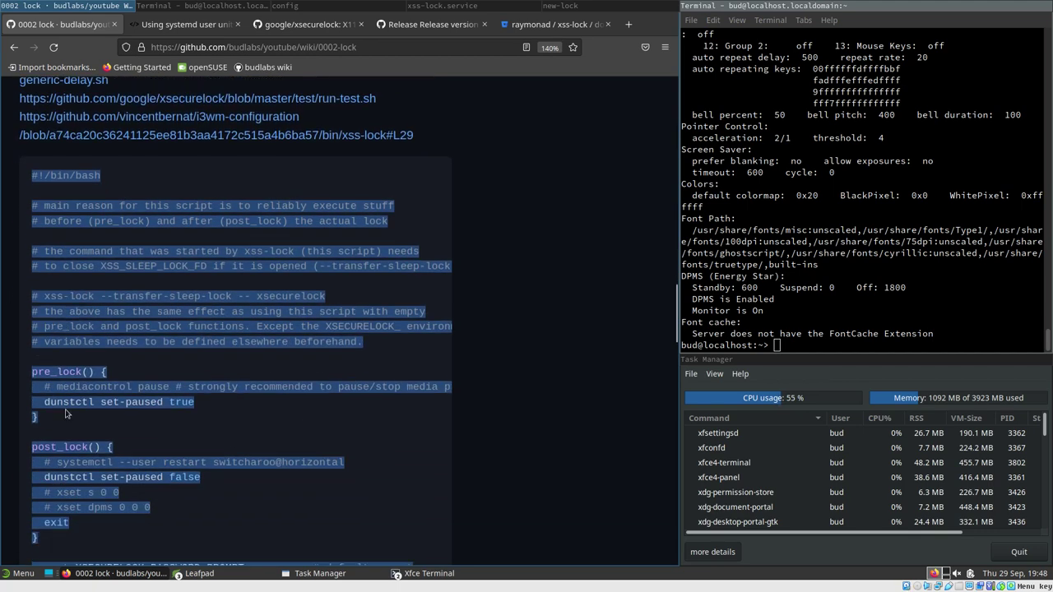
scroll(107, 376, "down", 2)
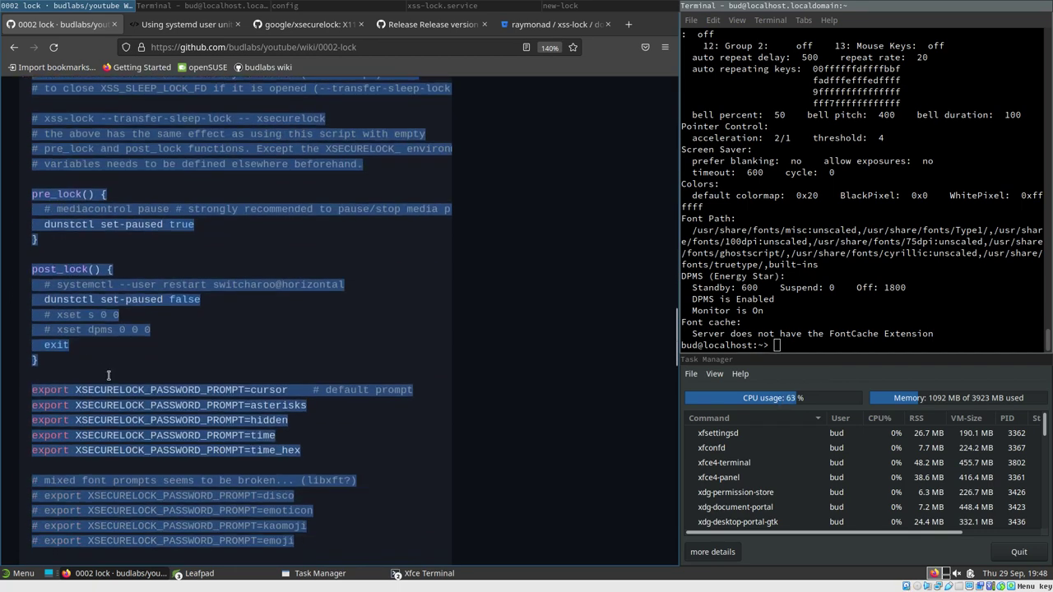
scroll(209, 458, "up", 2)
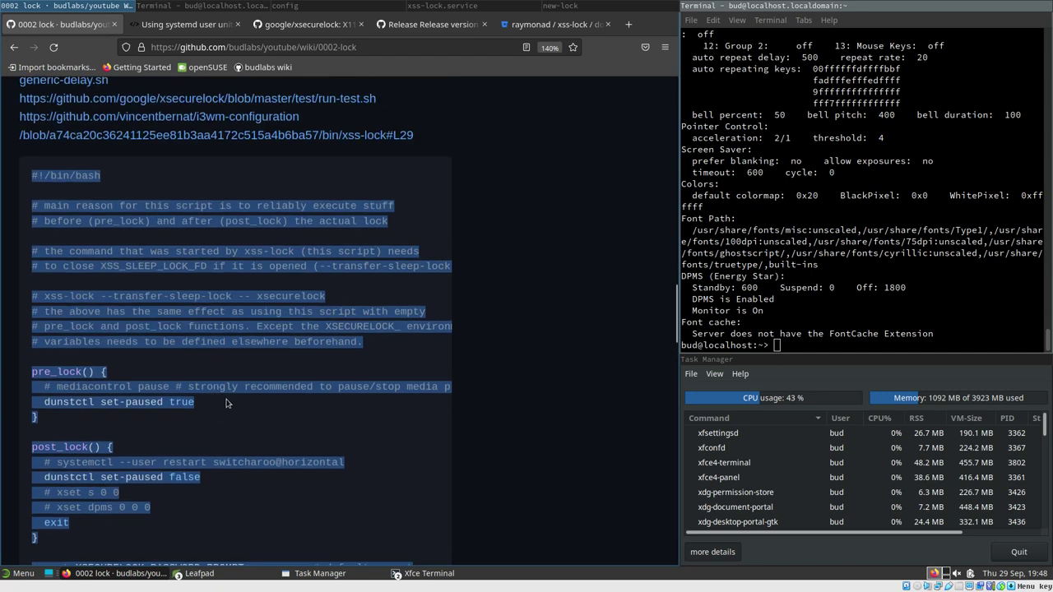
scroll(201, 496, "up", 4)
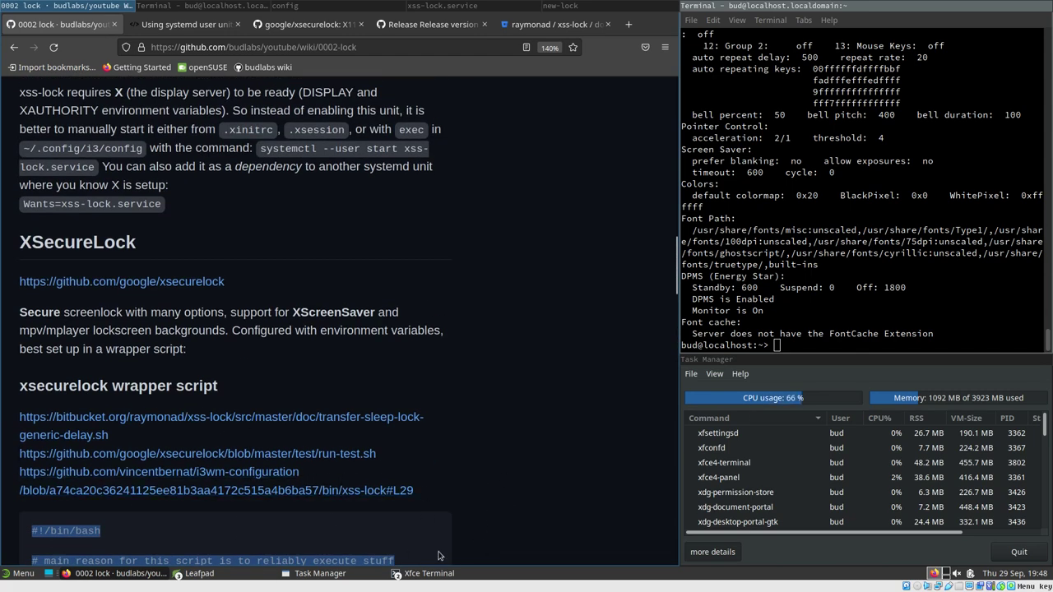
scroll(295, 514, "down", 2)
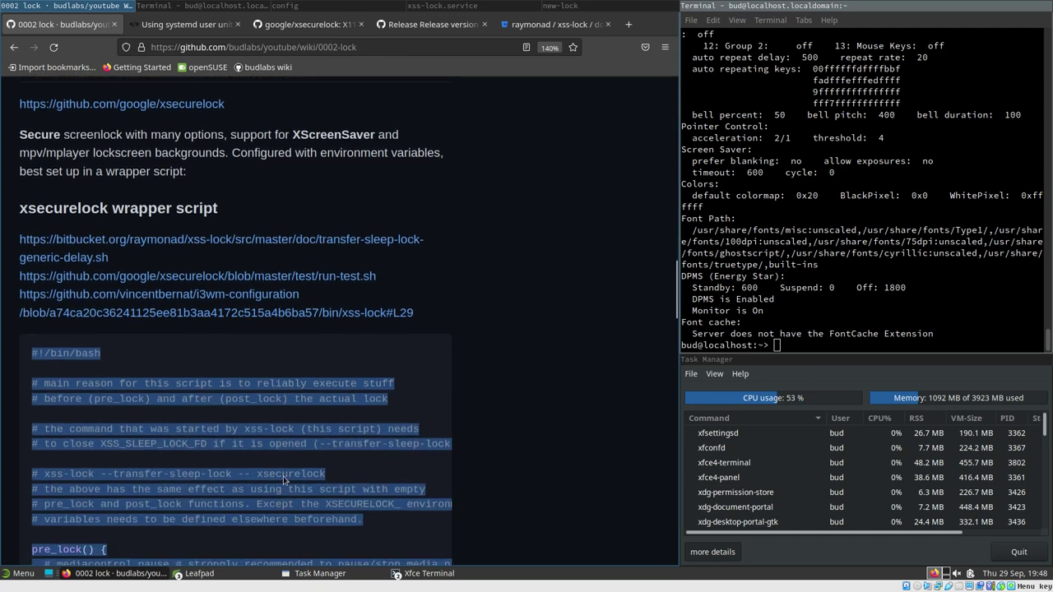
scroll(283, 477, "up", 2)
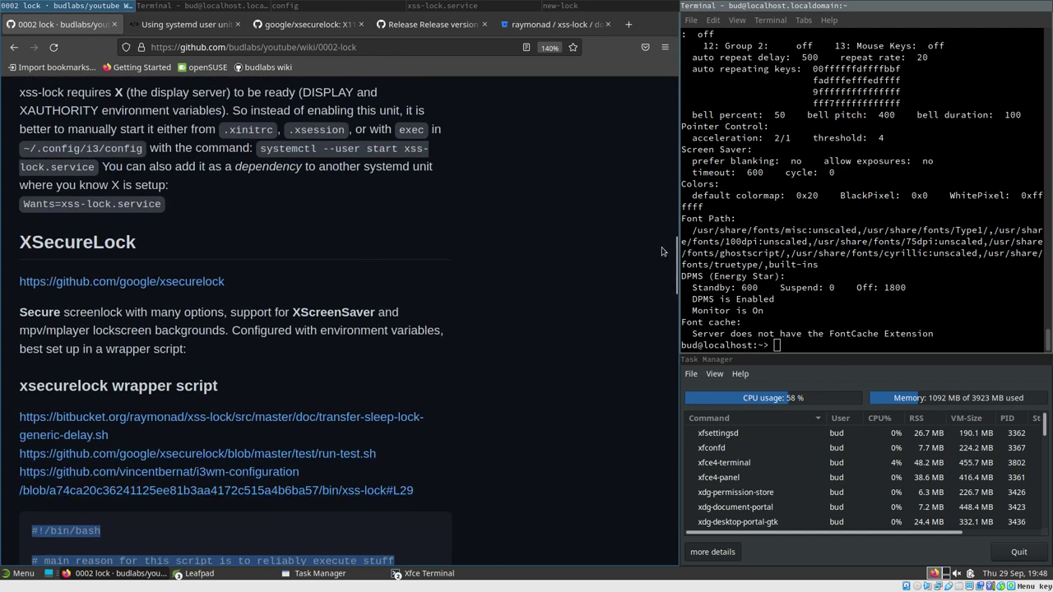
scroll(663, 251, "up", 8)
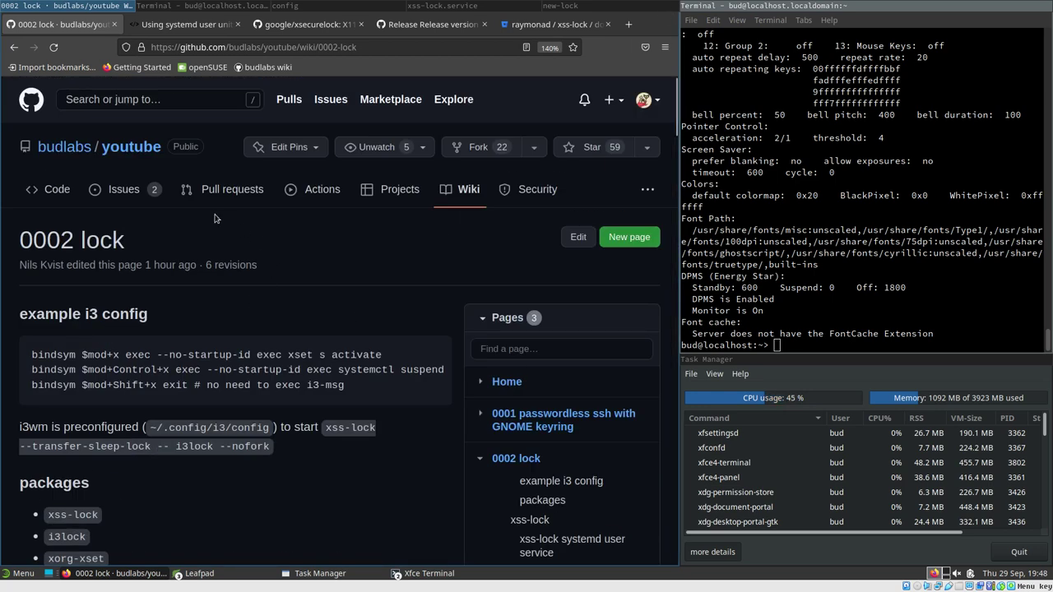
Browse into the helpers folder of the google/xsecurelock repository
left_click(310, 24)
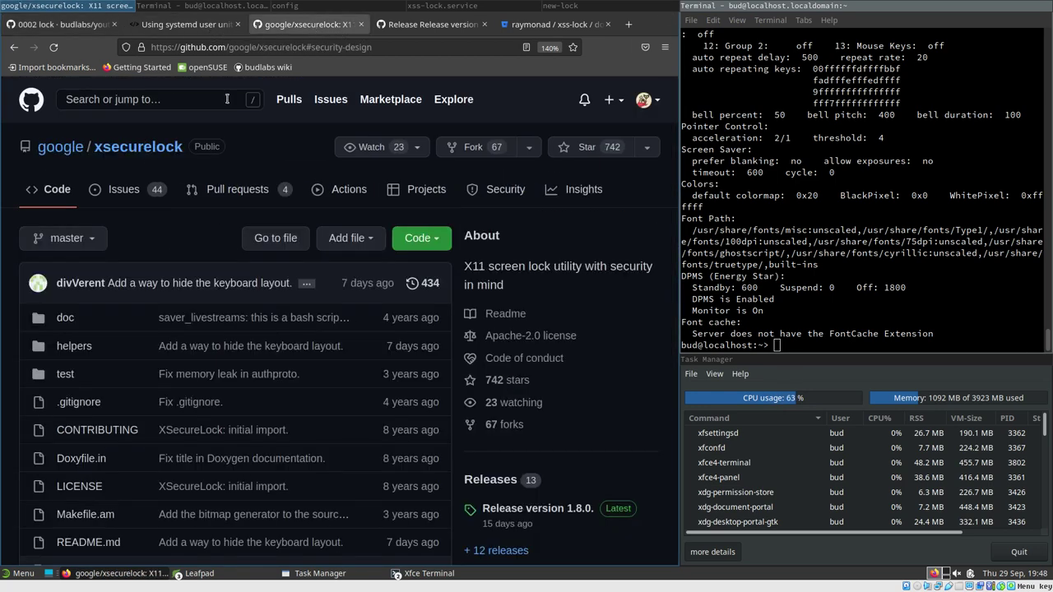
left_click(126, 359)
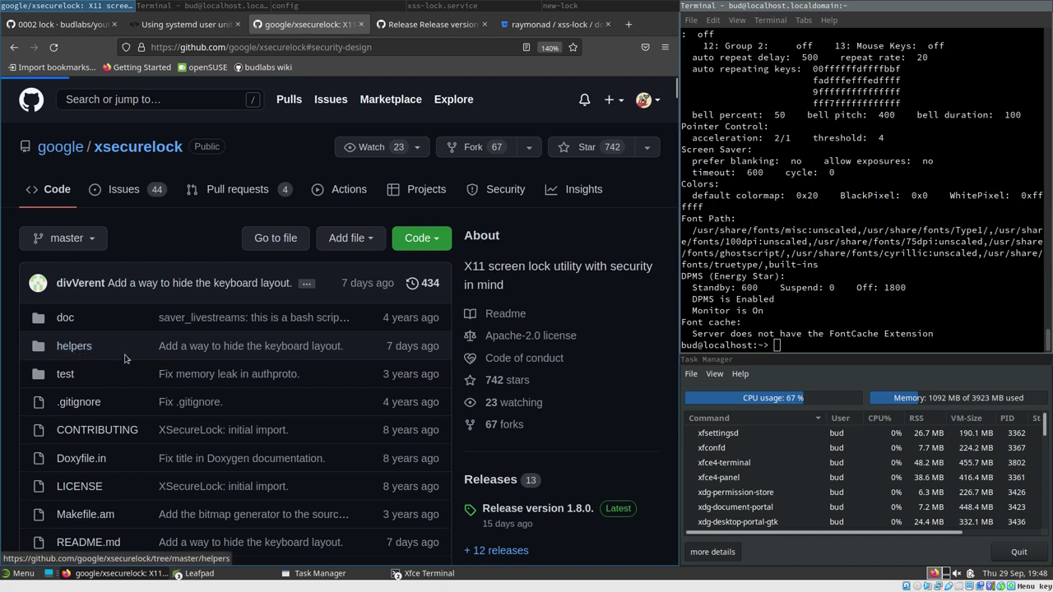
scroll(144, 362, "down", 5)
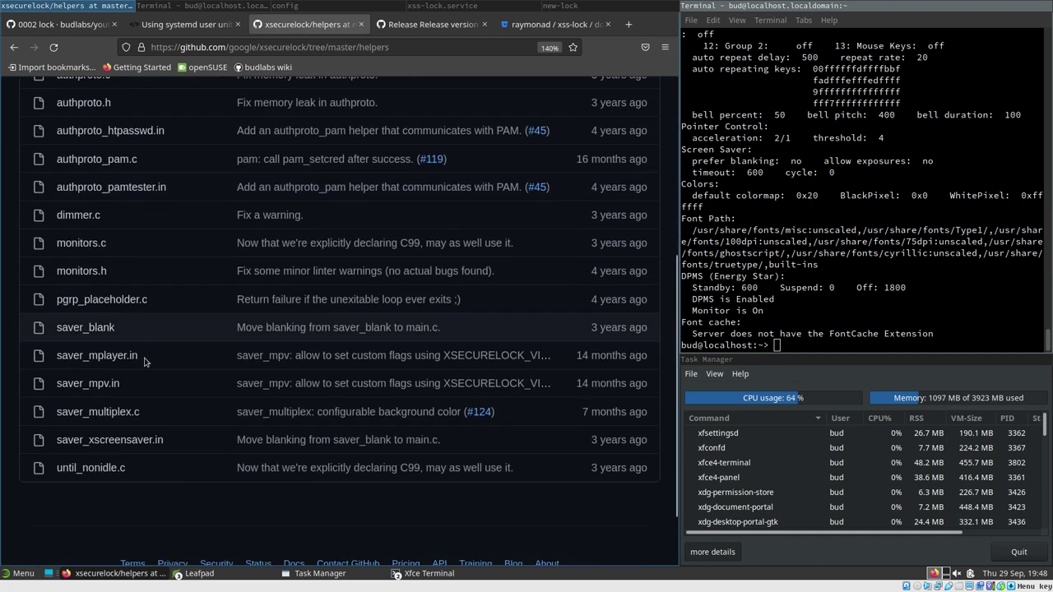
scroll(144, 362, "down", 1)
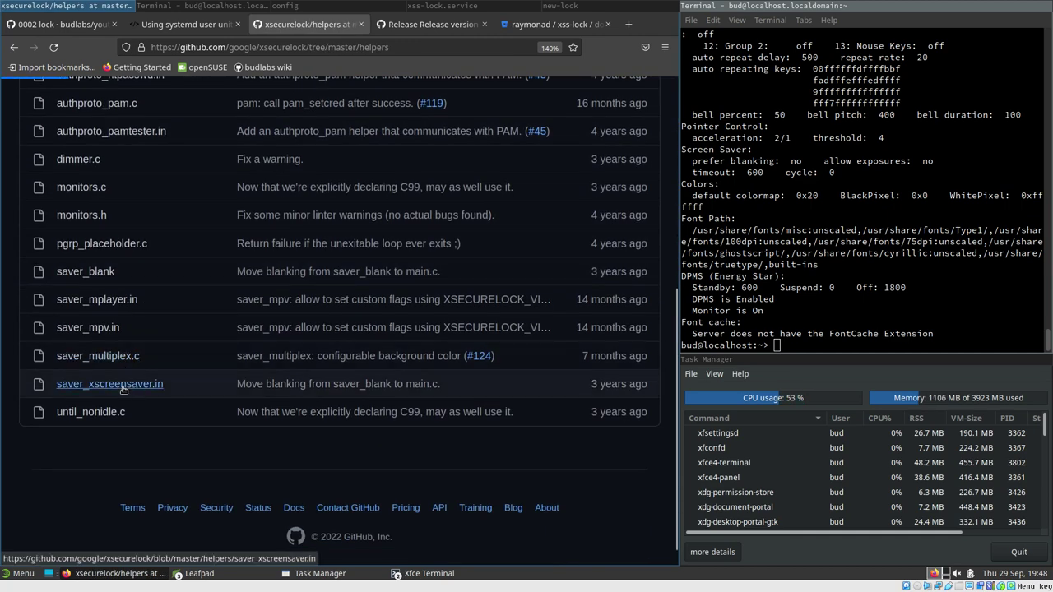
Read through the saver_xscreensaver.in source, then bring up the xss-lock.service file
left_click(109, 384)
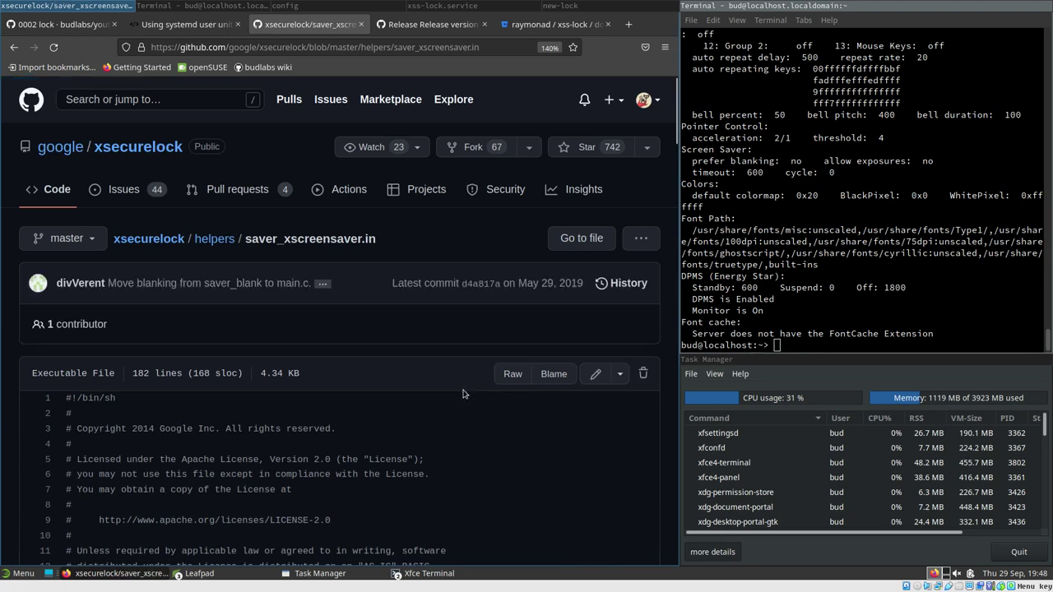
scroll(425, 429, "down", 3)
scroll(425, 429, "down", 2)
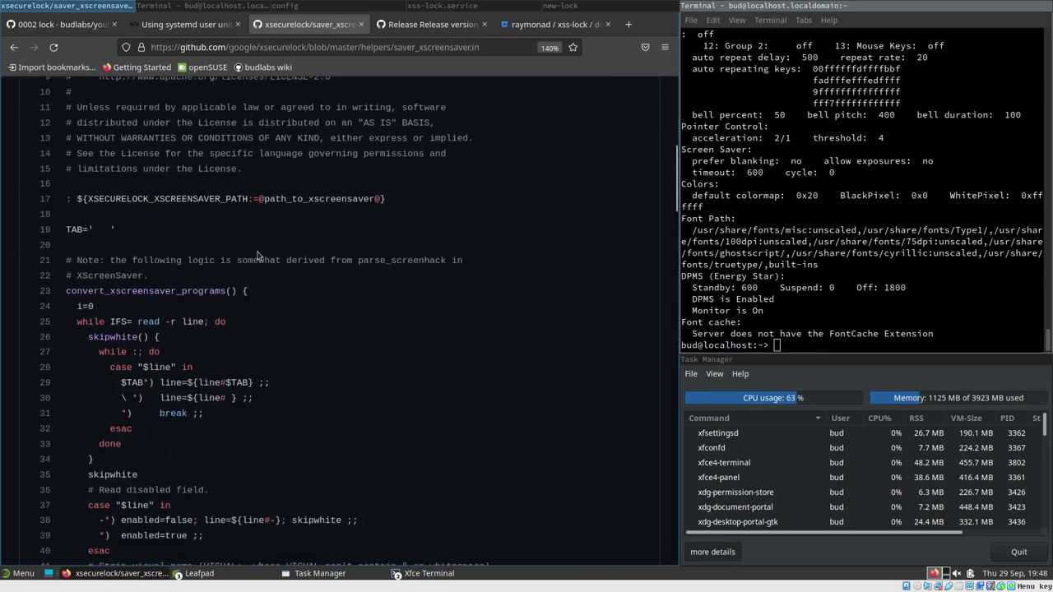
left_click_drag(676, 177, 656, 16)
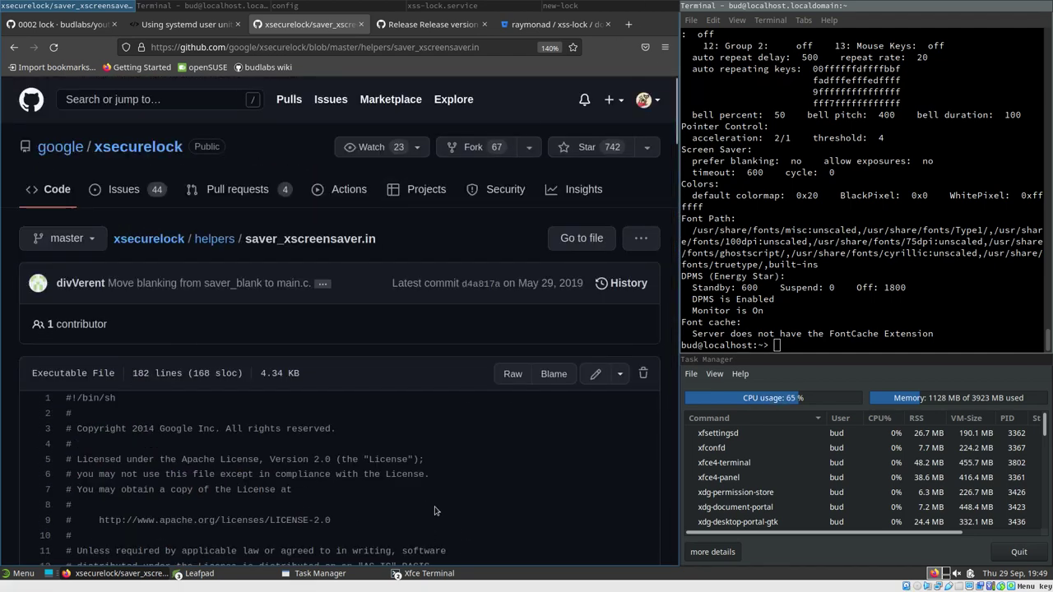
left_click(430, 4)
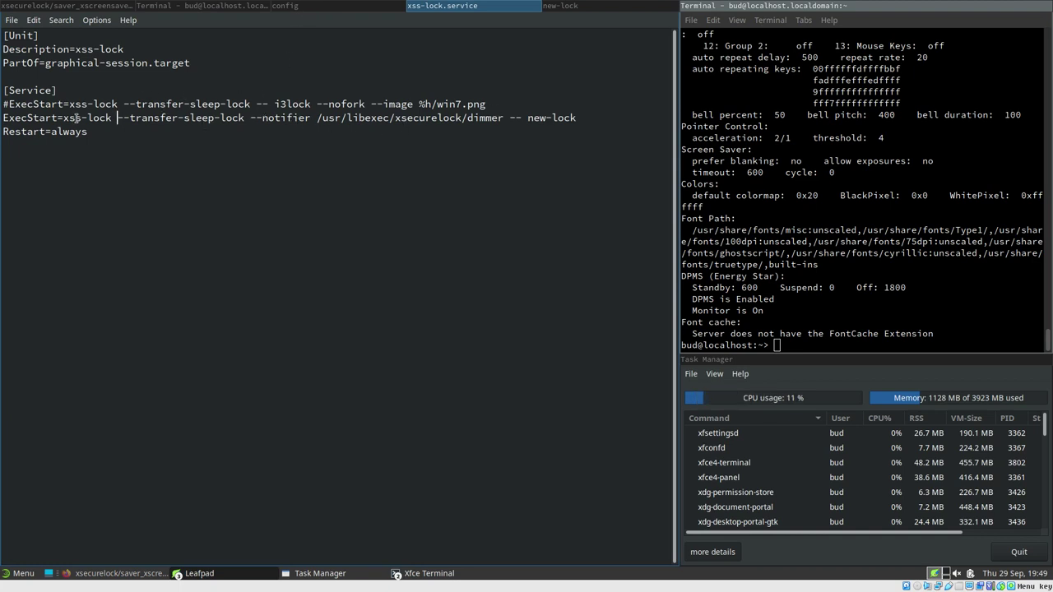
left_click_drag(117, 118, 241, 118)
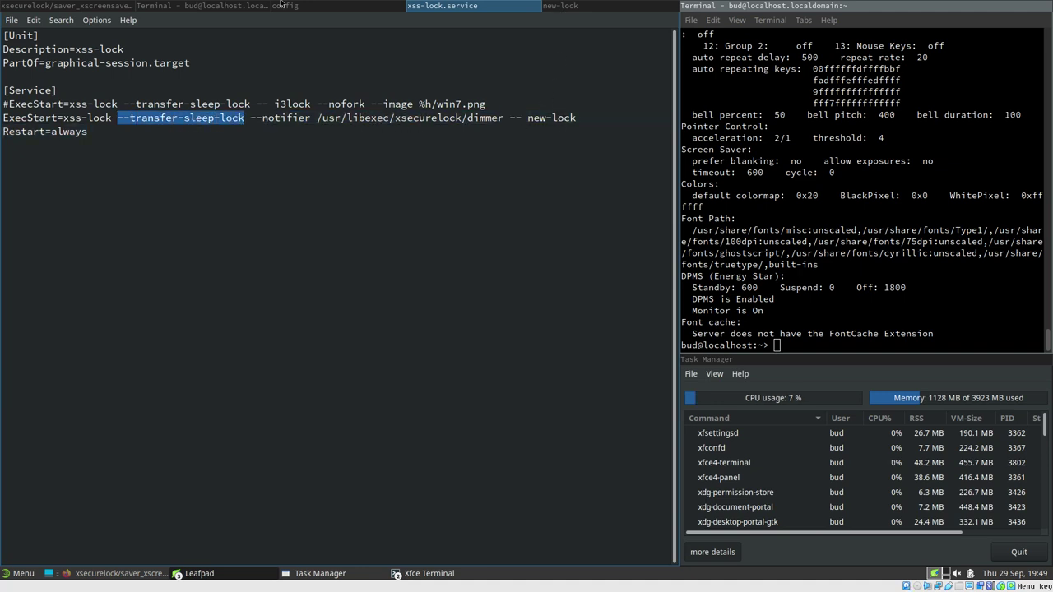
left_click(321, 5)
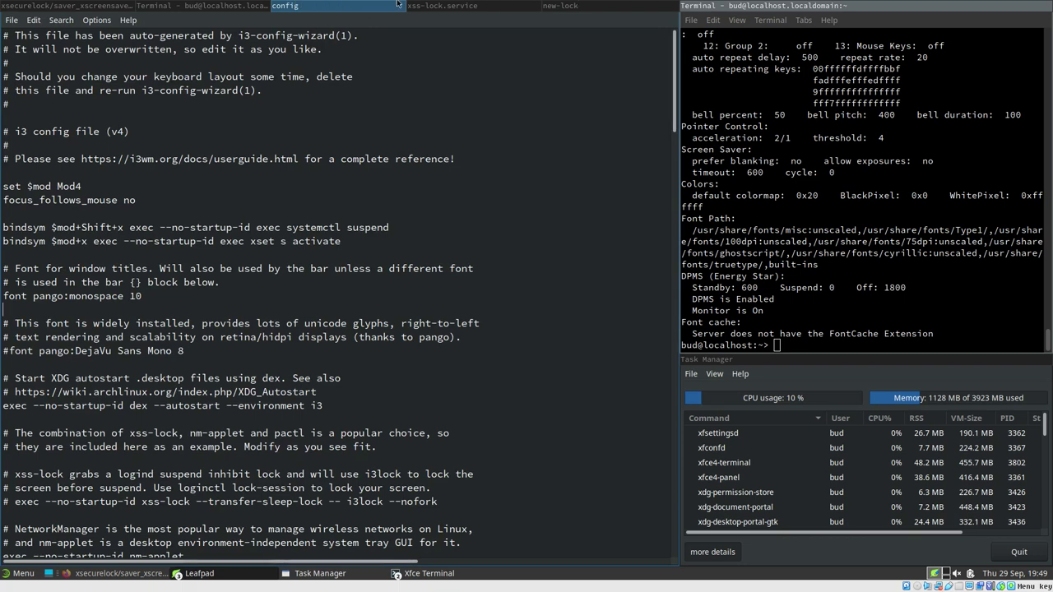
left_click(429, 5)
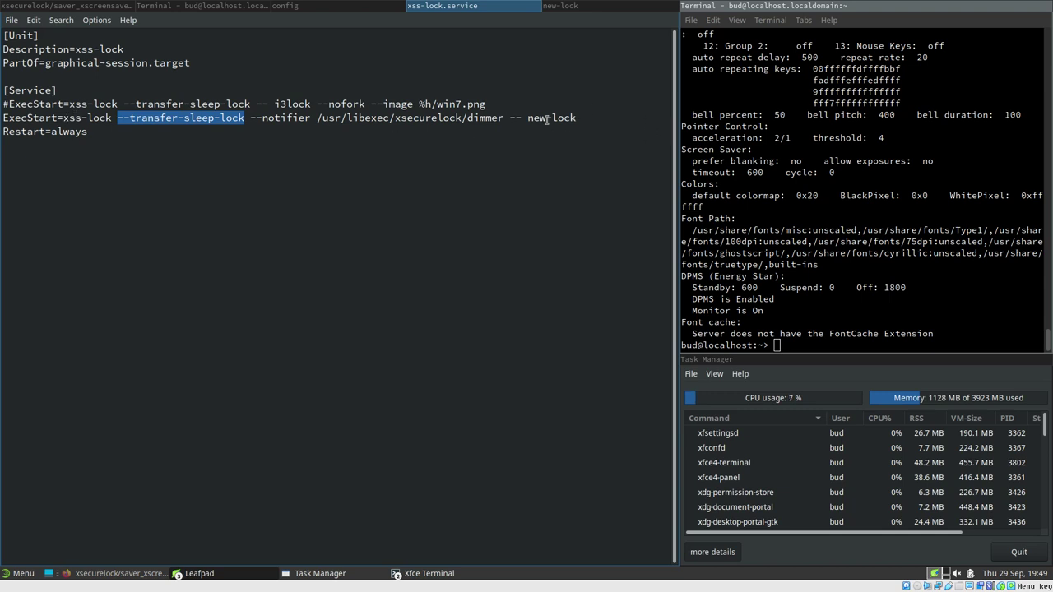
left_click_drag(528, 118, 580, 118)
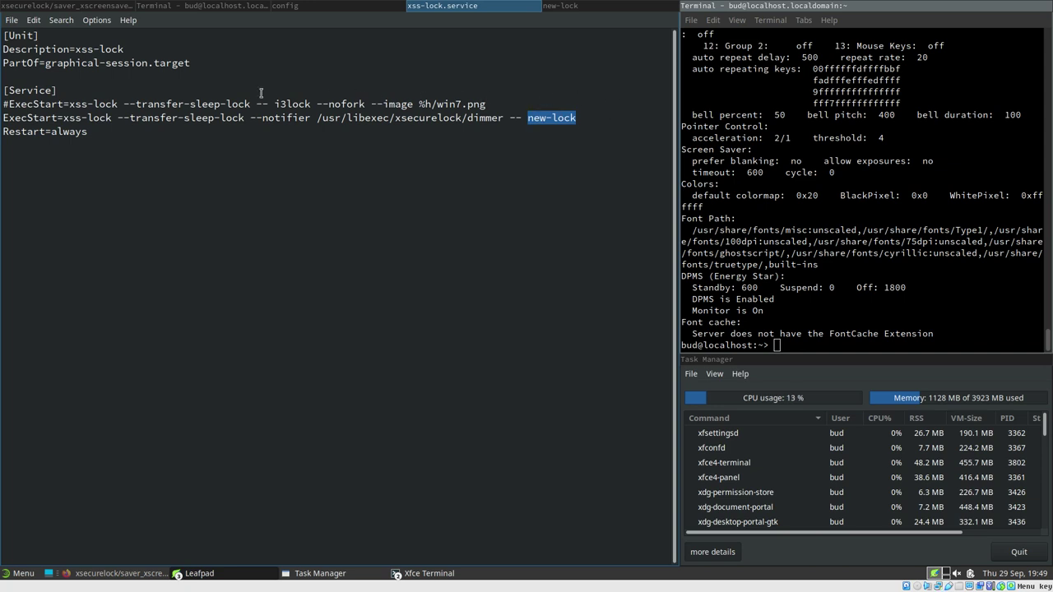
left_click_drag(276, 103, 577, 107)
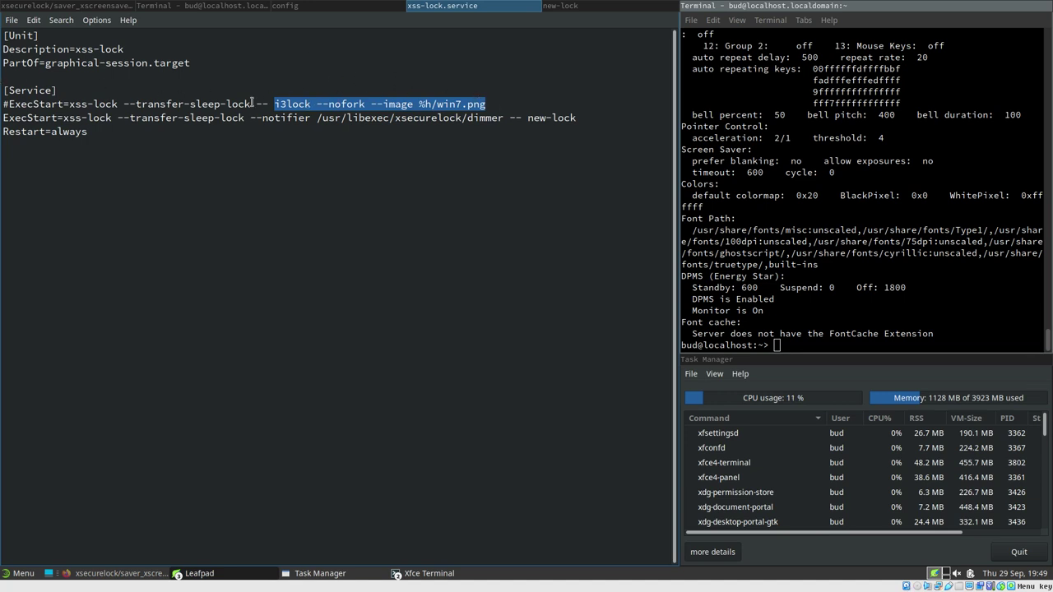
double_click(280, 104)
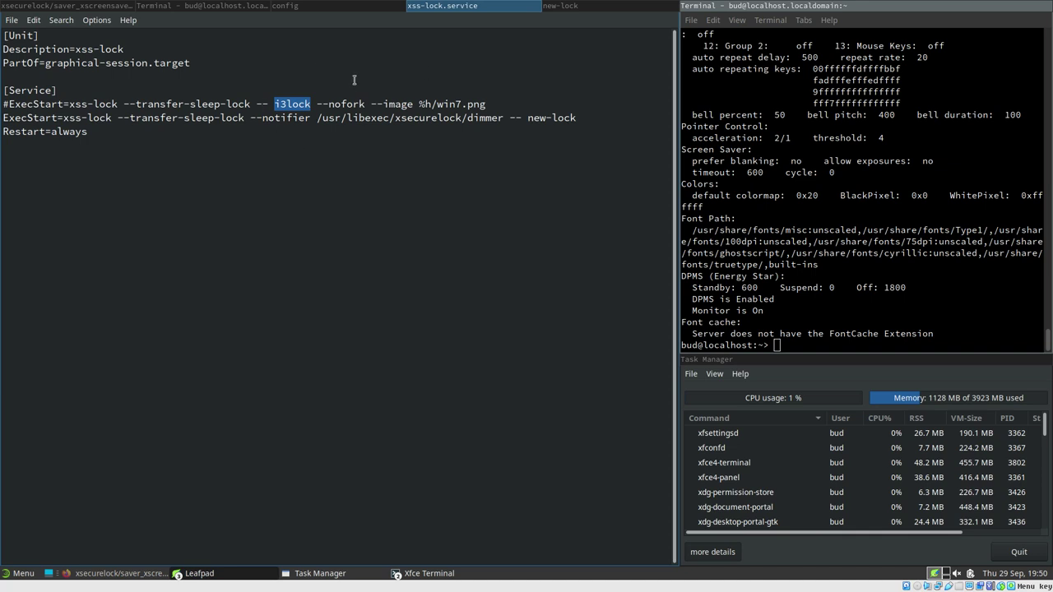
Lock with Ctrl+Alt+L, unlock at the xsecurelock cube prompt with the password, then return to saver_xscreensaver.in
left_click(827, 317)
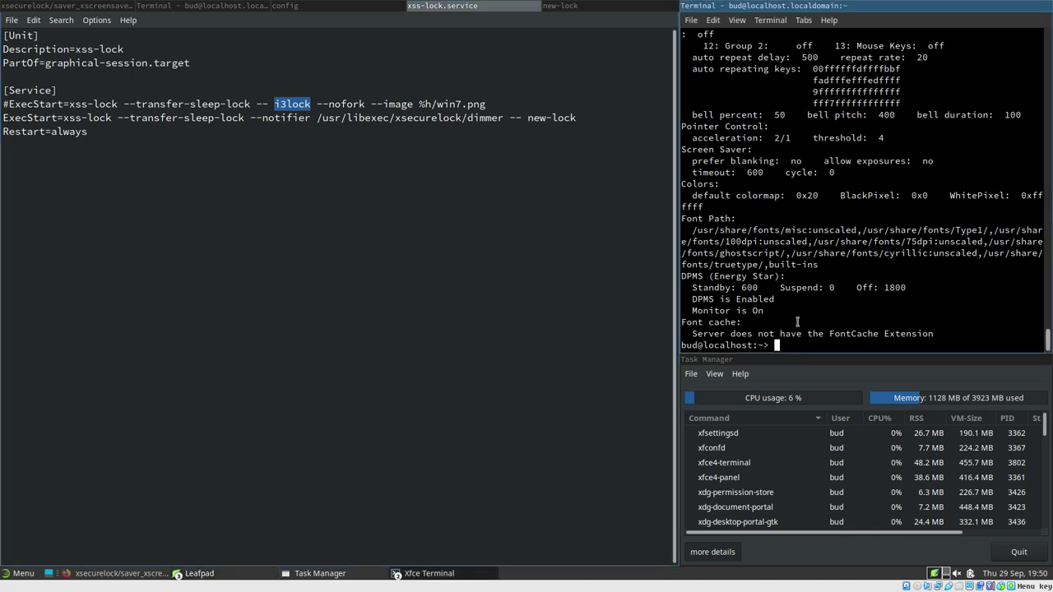
key("ctrl+alt+l")
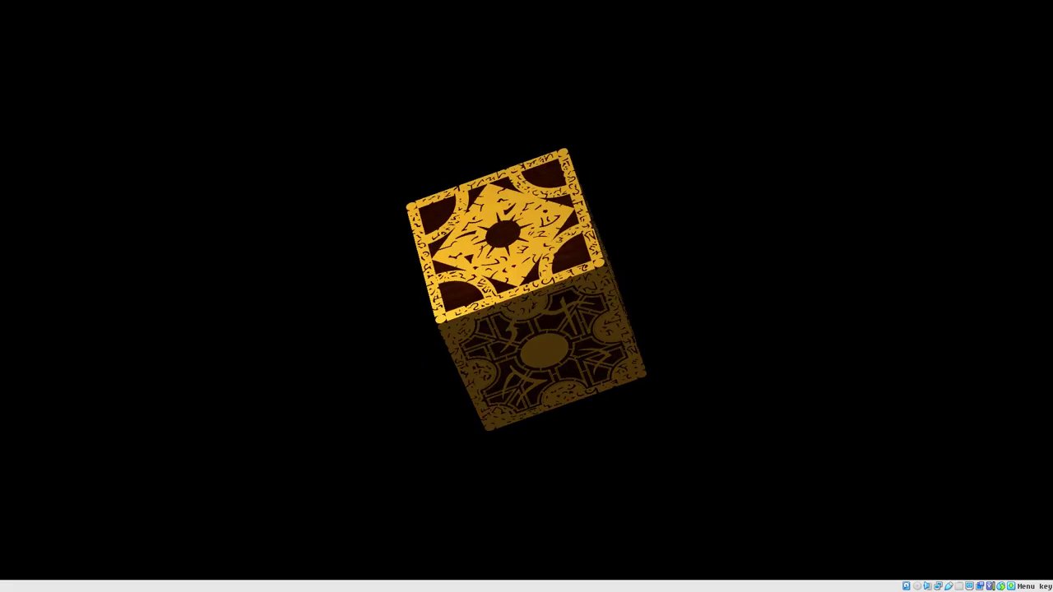
type("********")
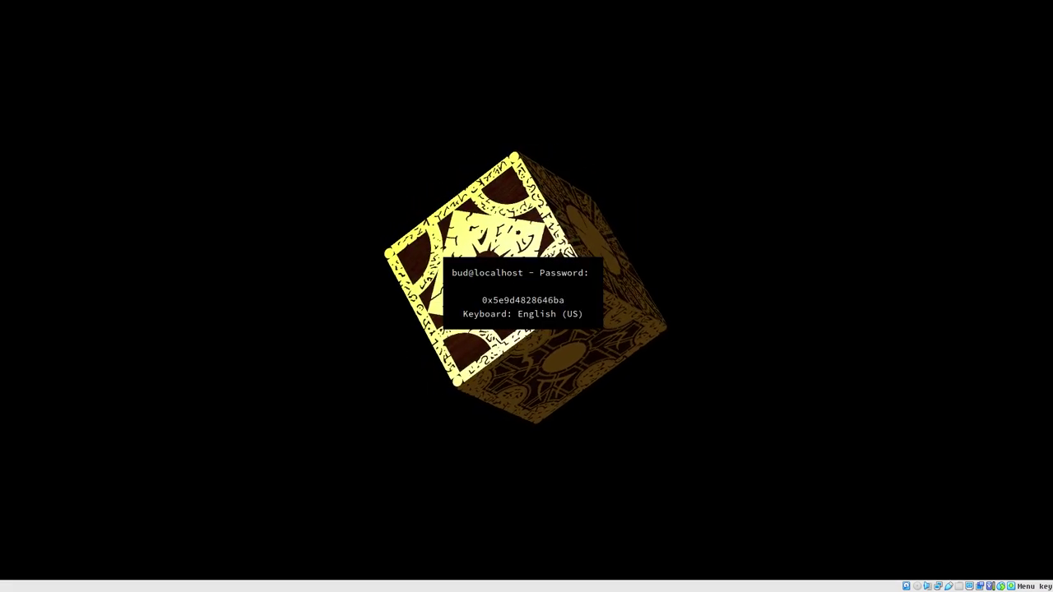
key("Return")
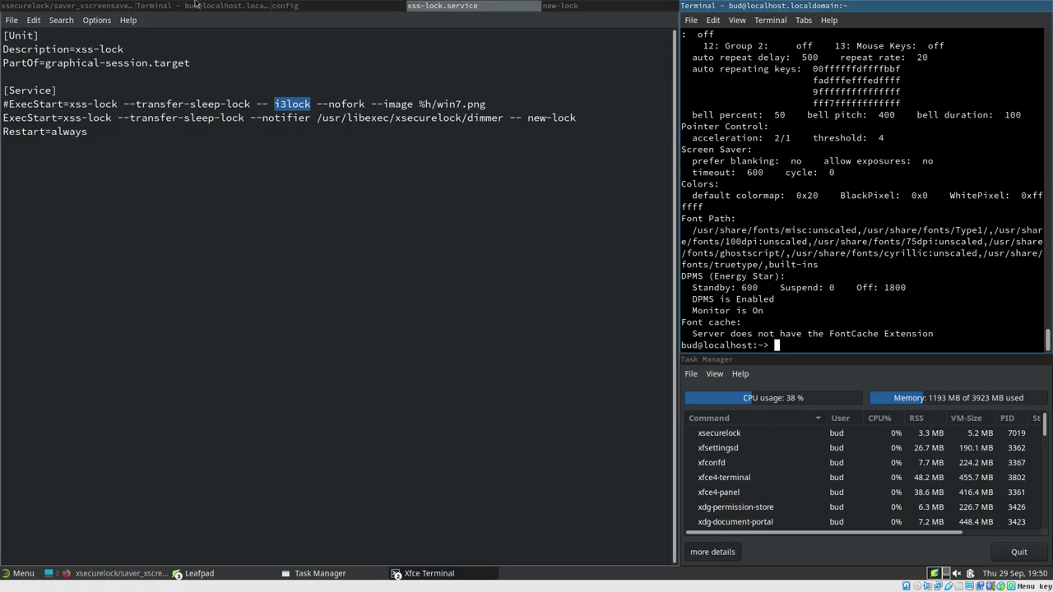
scroll(247, 5, "up", 2)
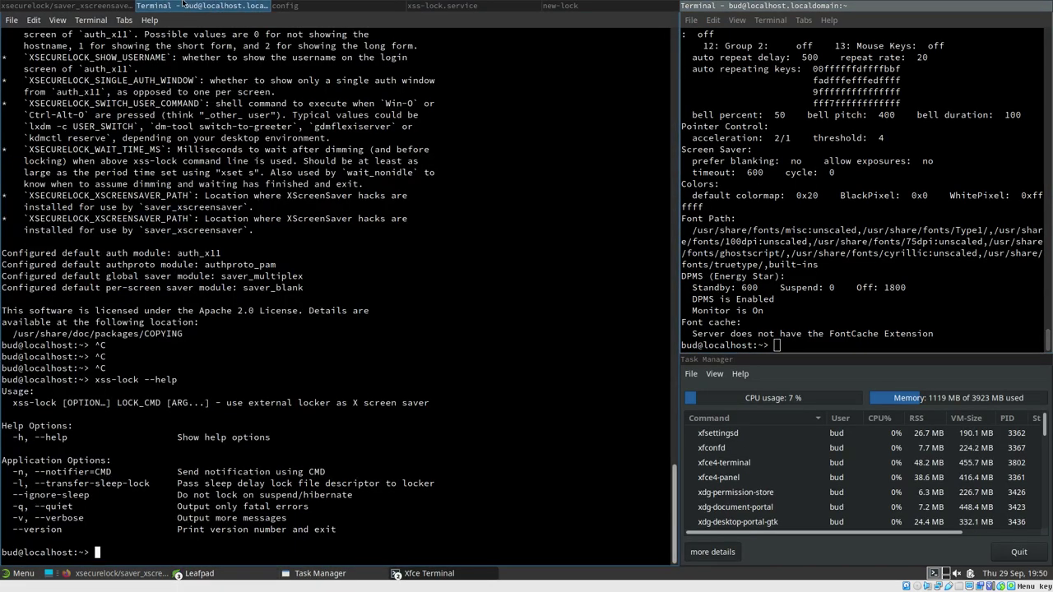
left_click(109, 5)
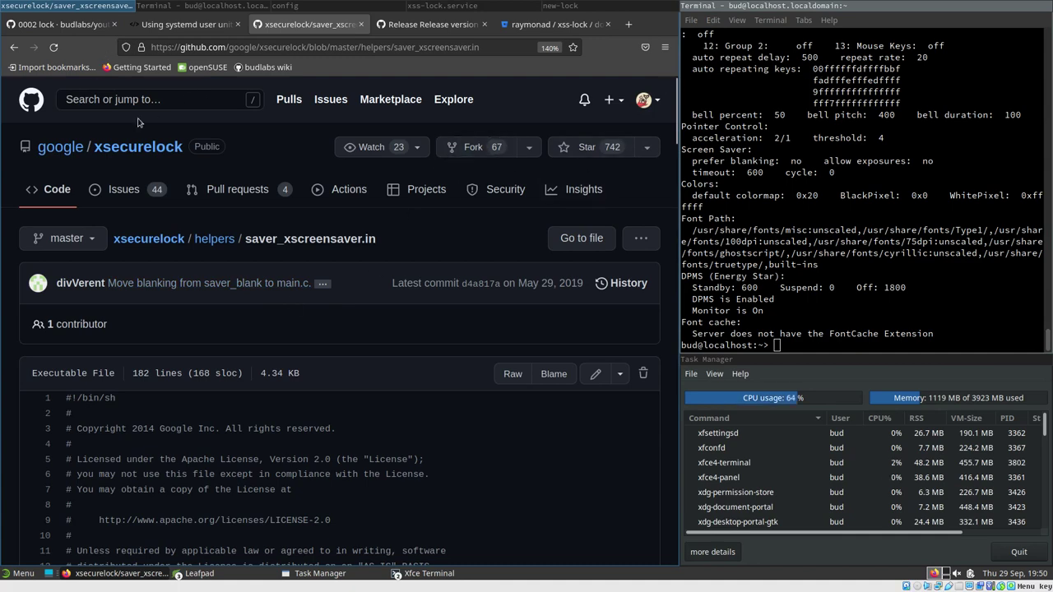
Return to the 0002 lock wiki, collapse its Pages sidebar entry, and skim the example i3 config
left_click(58, 24)
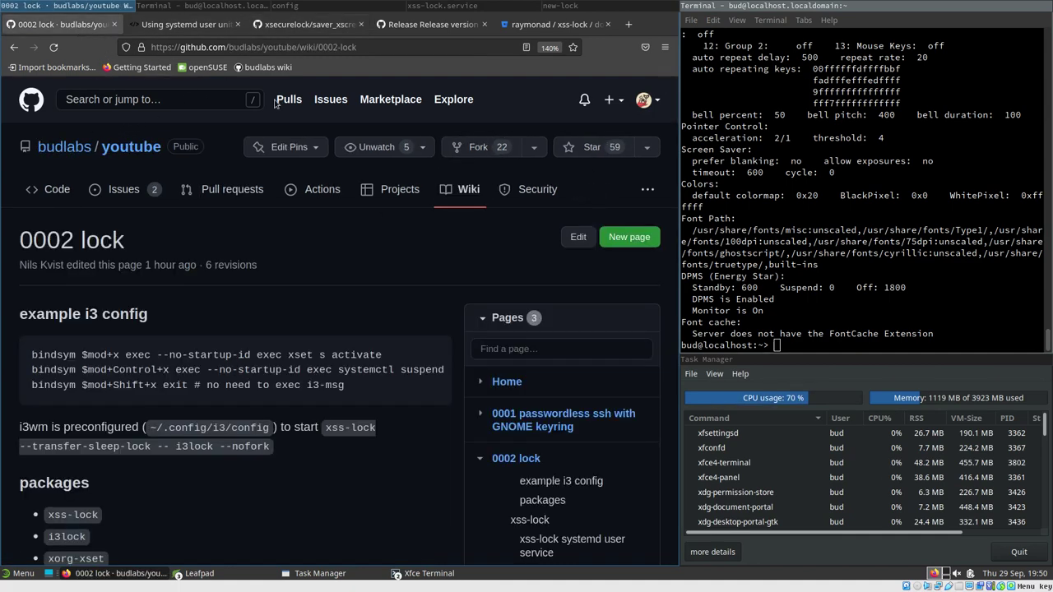
left_click(479, 458)
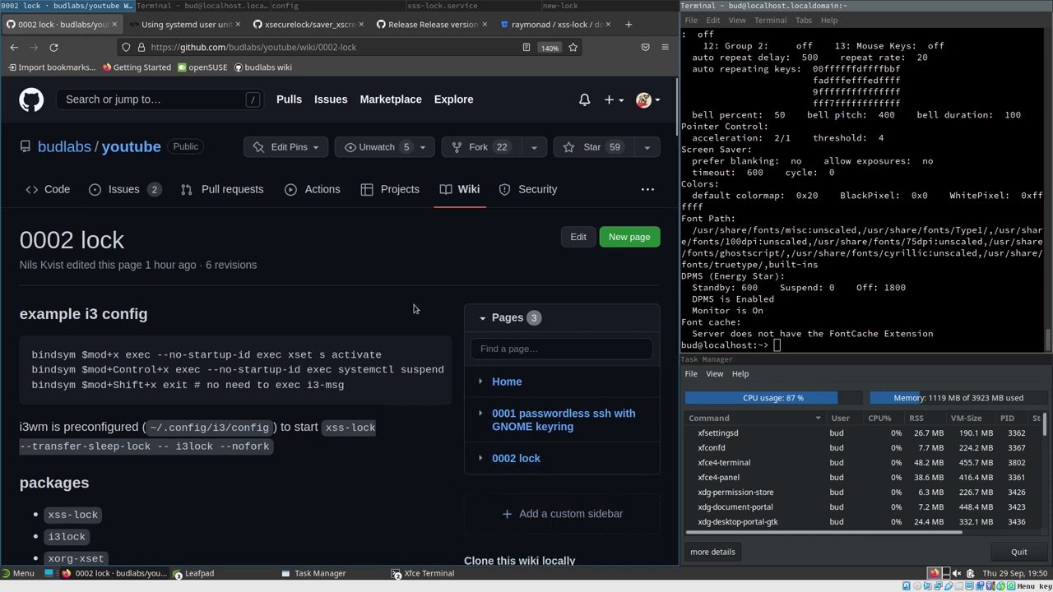
scroll(465, 327, "down", 5)
scroll(436, 335, "up", 3)
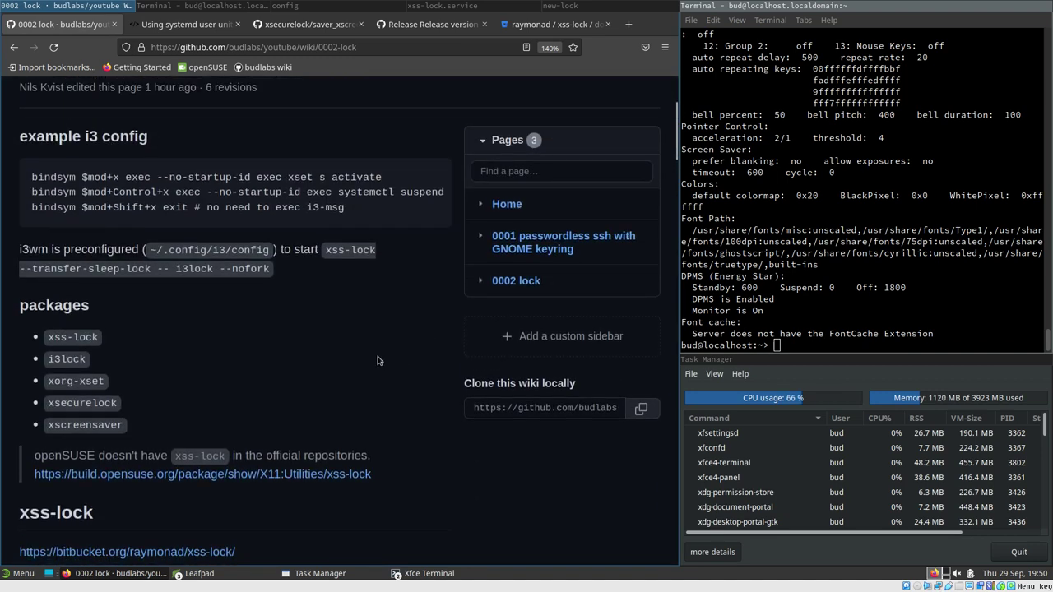
scroll(403, 300, "up", 2)
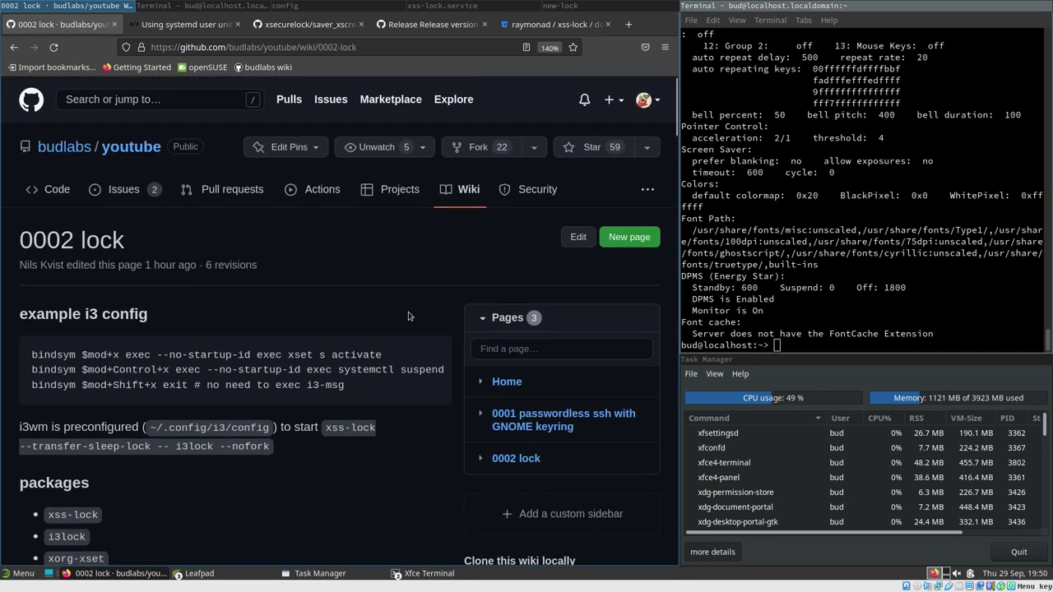
scroll(412, 316, "down", 3)
scroll(448, 306, "up", 3)
scroll(673, 108, "down", 3)
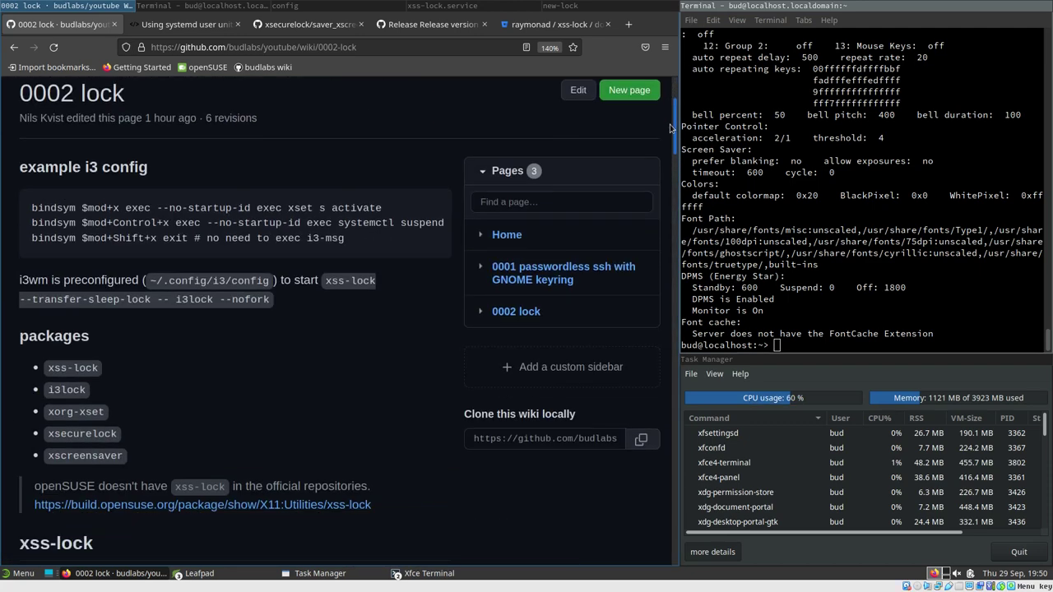
scroll(673, 109, "up", 2)
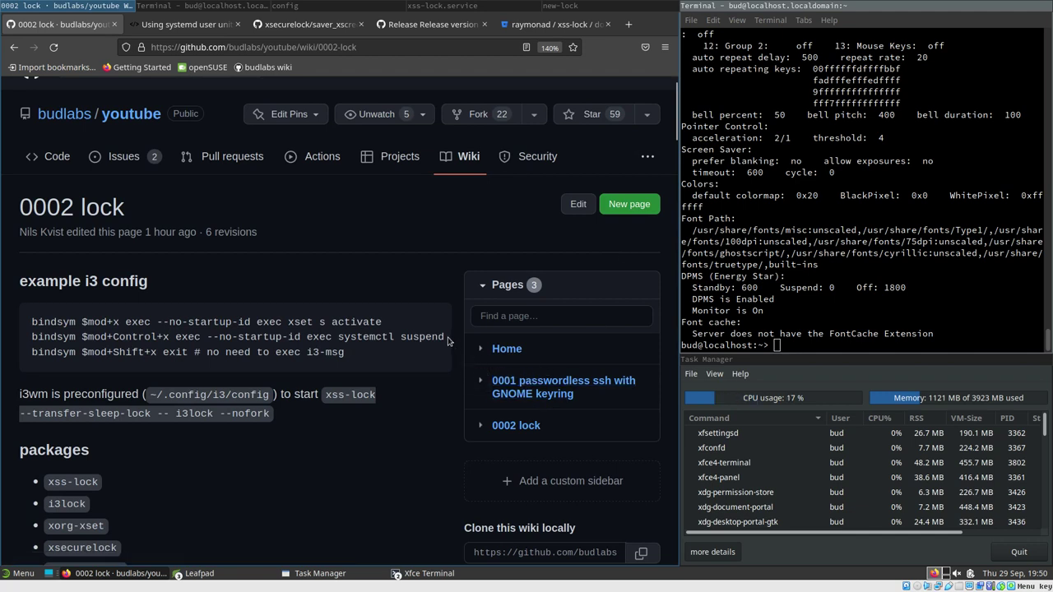
scroll(457, 329, "down", 3)
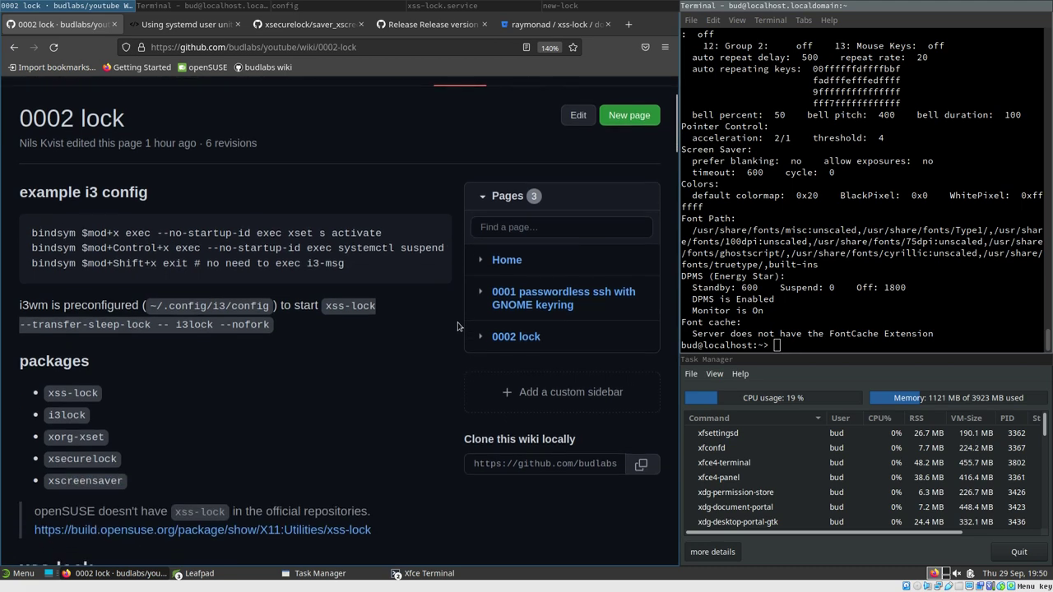
scroll(672, 151, "down", 2)
scroll(585, 458, "up", 5)
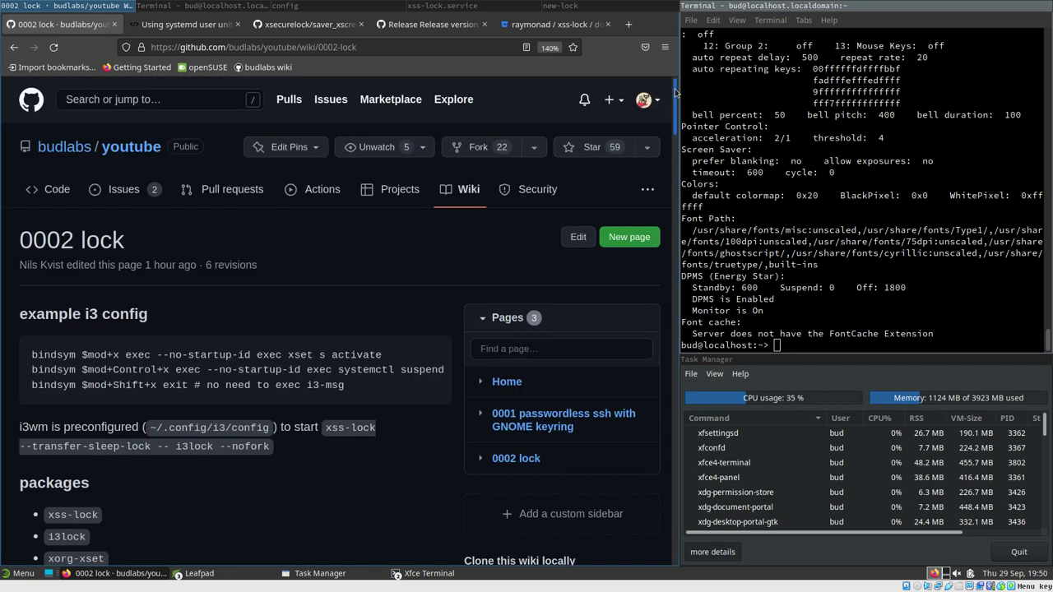